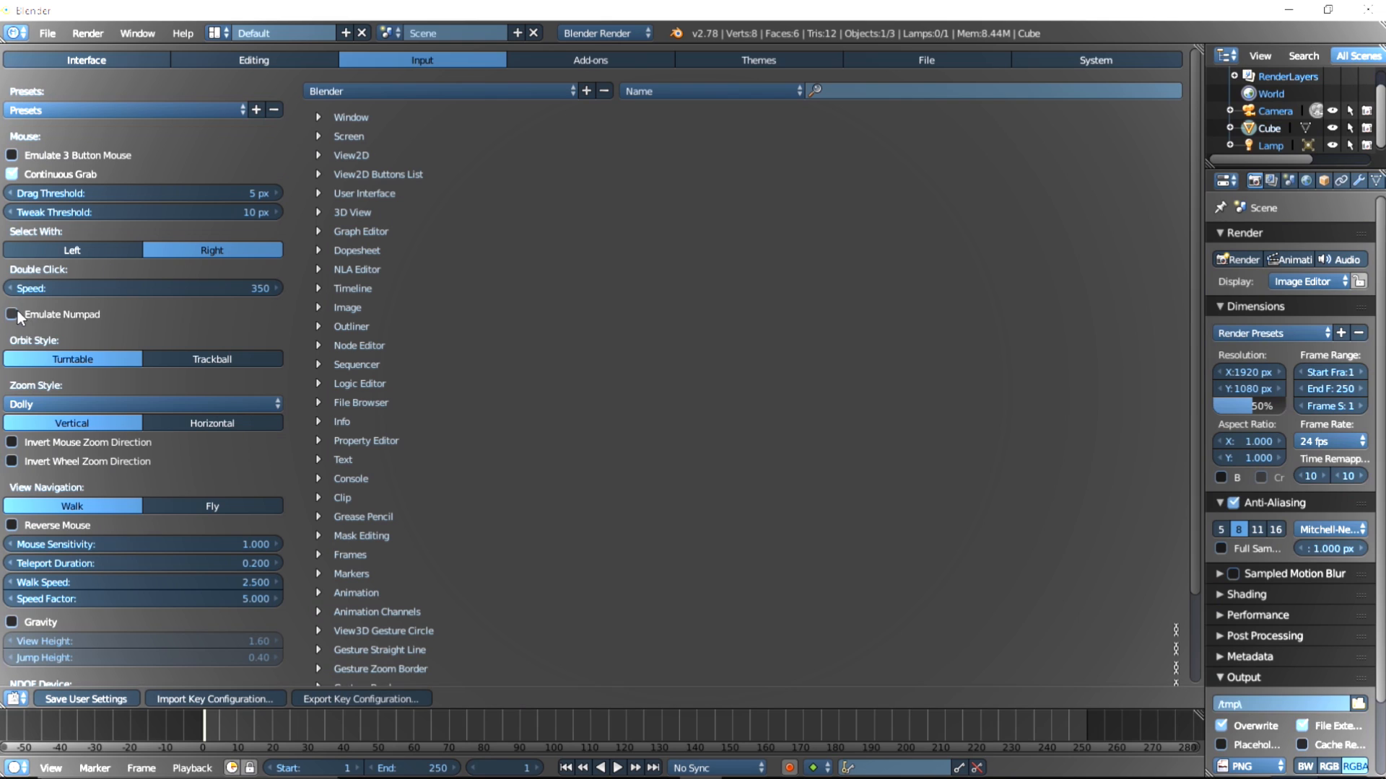
# Step: Enable Emulate Numpad in the input preferences
pyautogui.click(15, 317)
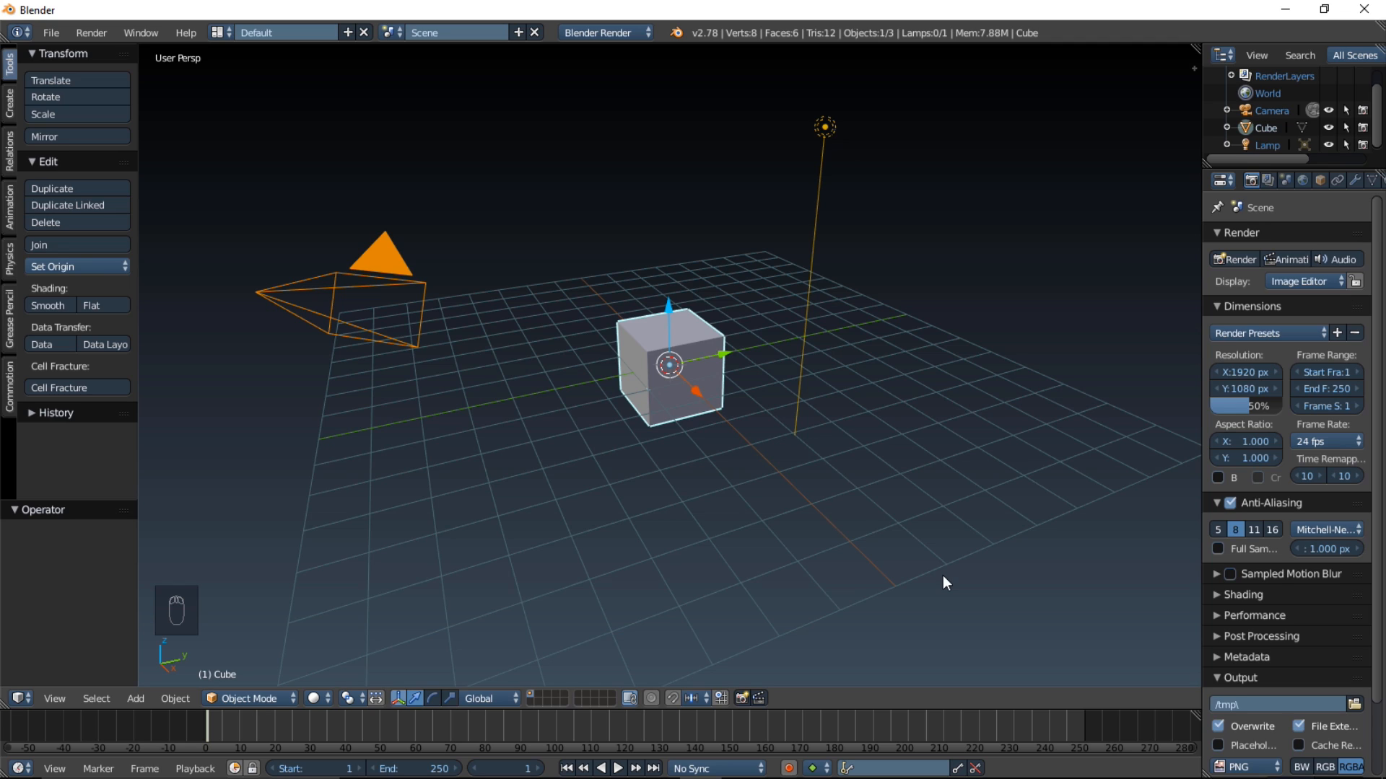
# Step: Delete the default cube and align the camera to the top view
pyautogui.press('x')
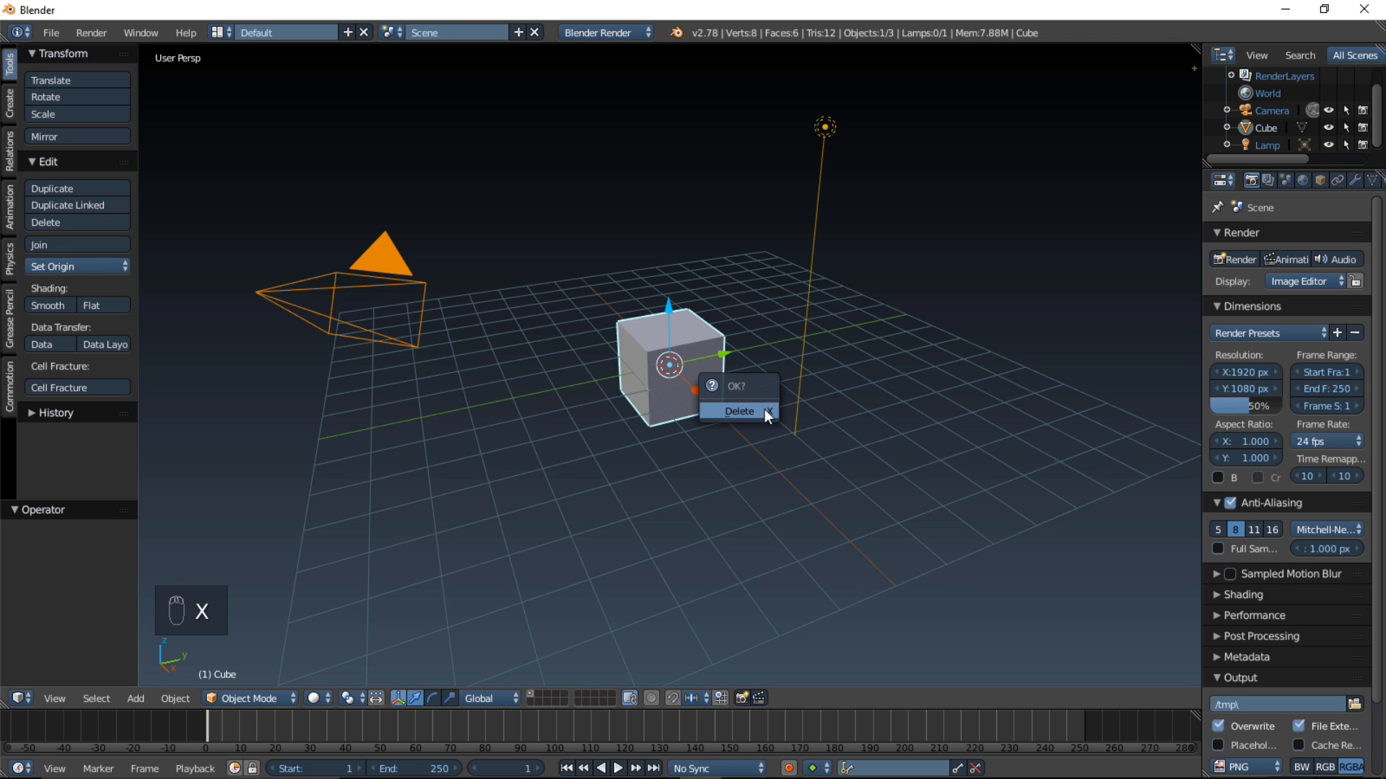
pyautogui.click(765, 409)
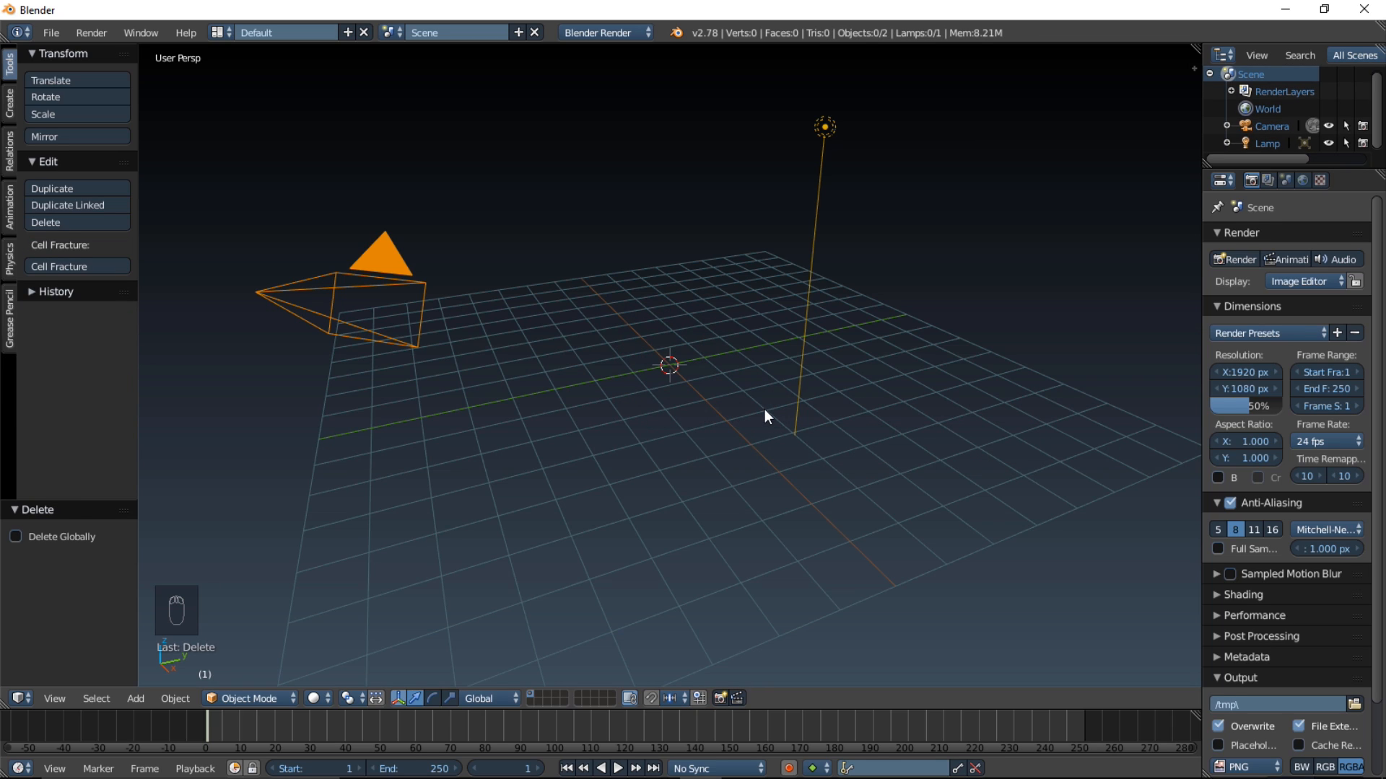
pyautogui.press('KP_7')
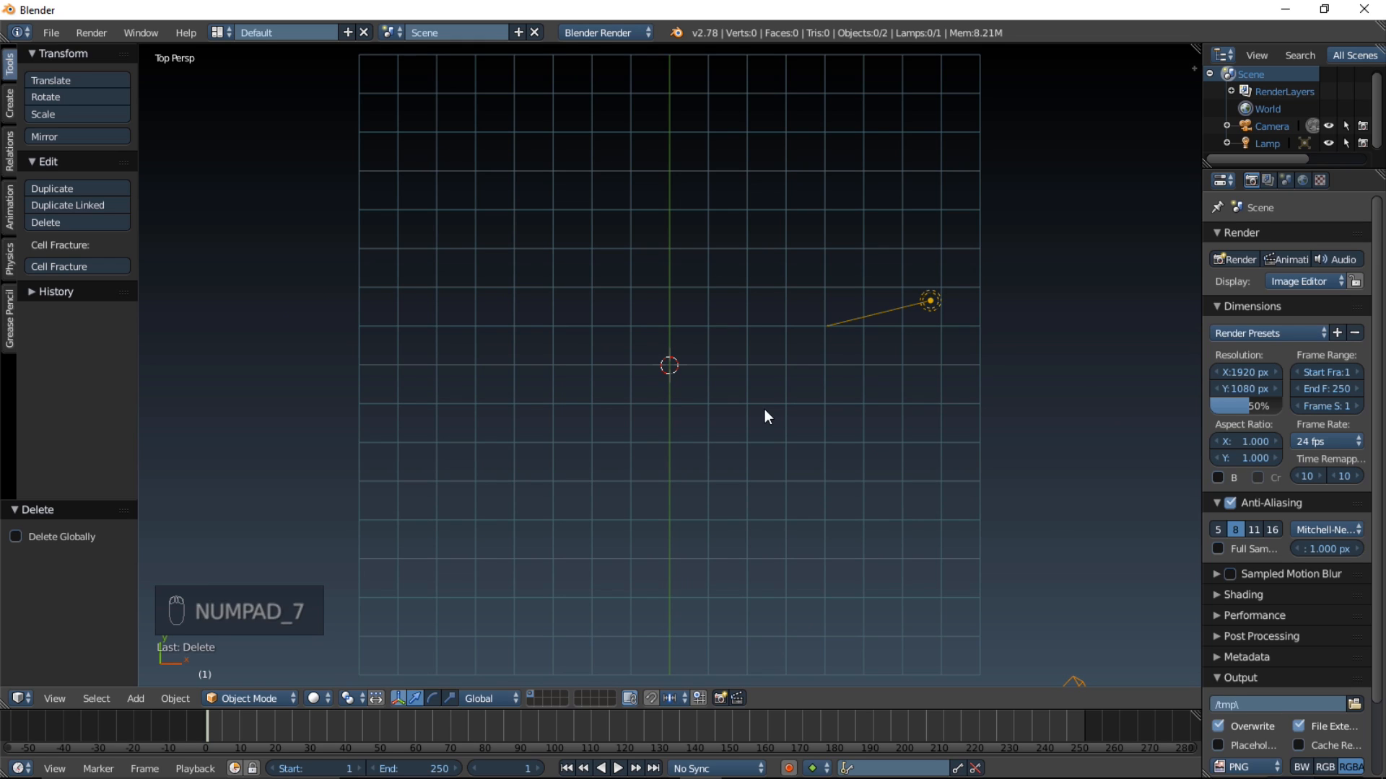
pyautogui.press('ctrl+alt+KP_0')
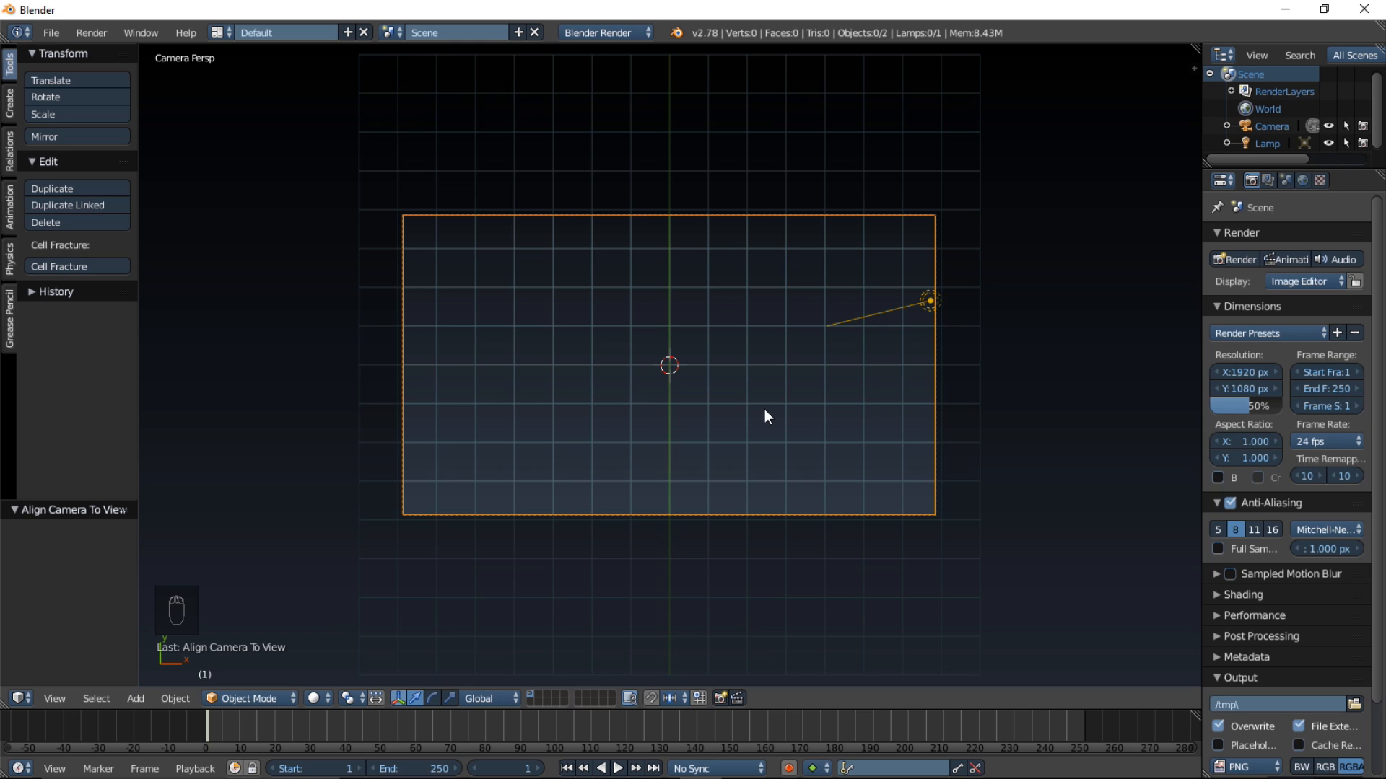
# Step: Add a text object and replace its default wording with FRACTURE
pyautogui.hotkey('shift', 'a')
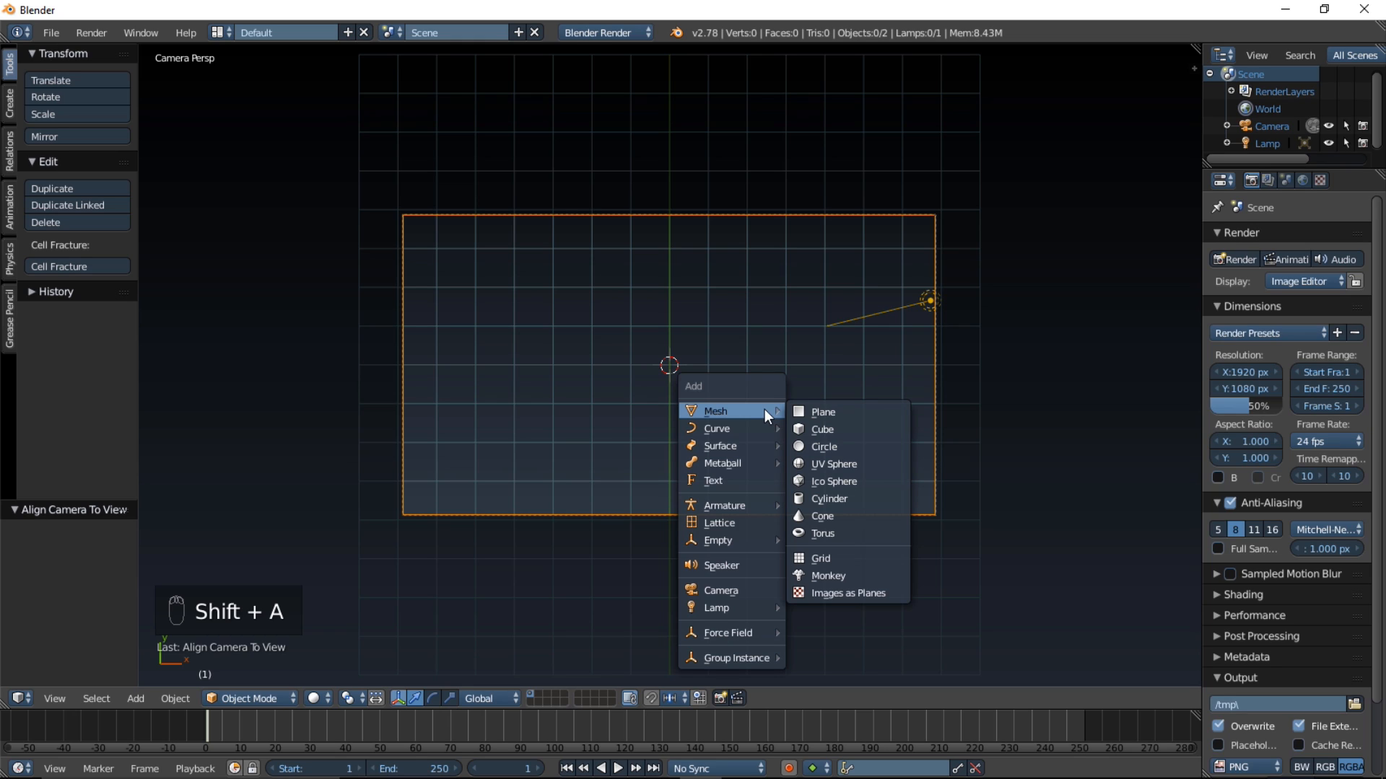
pyautogui.click(735, 484)
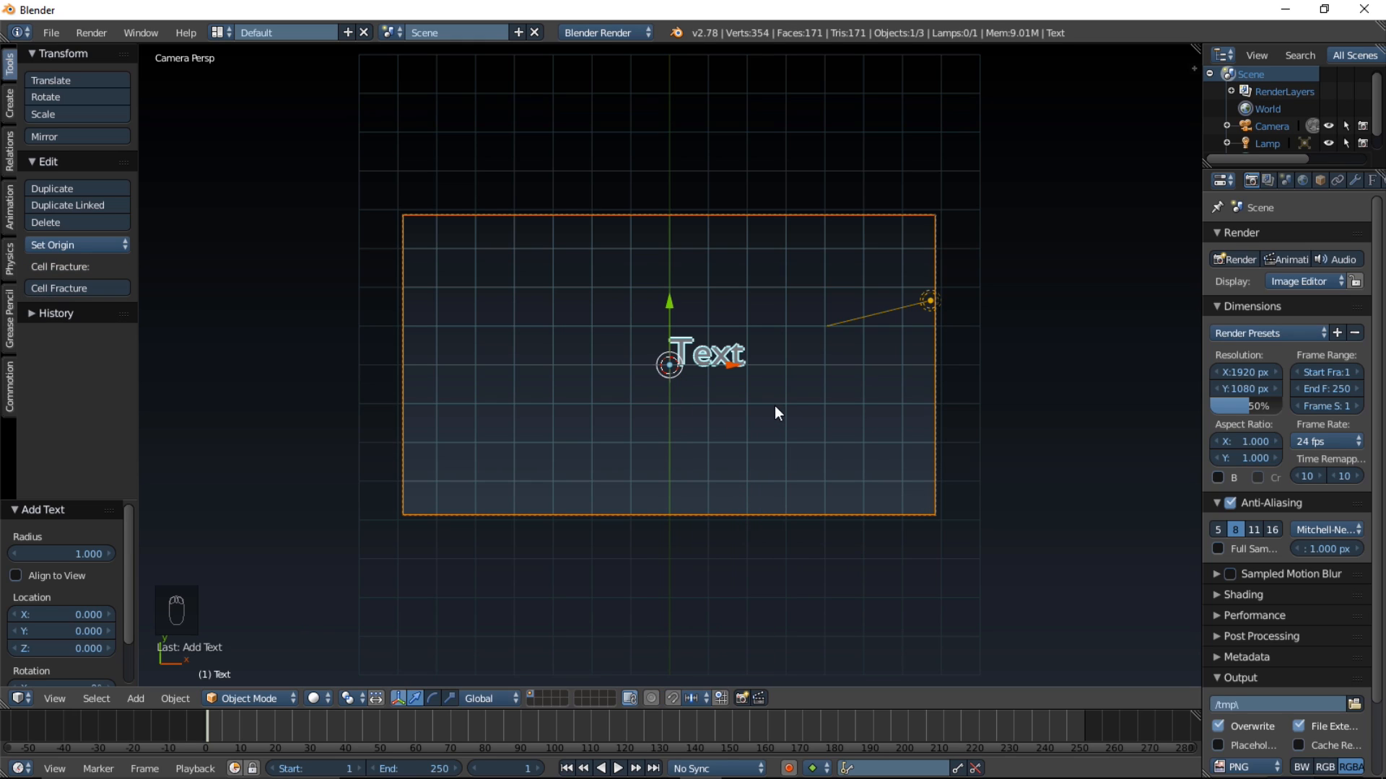
pyautogui.press('Tab')
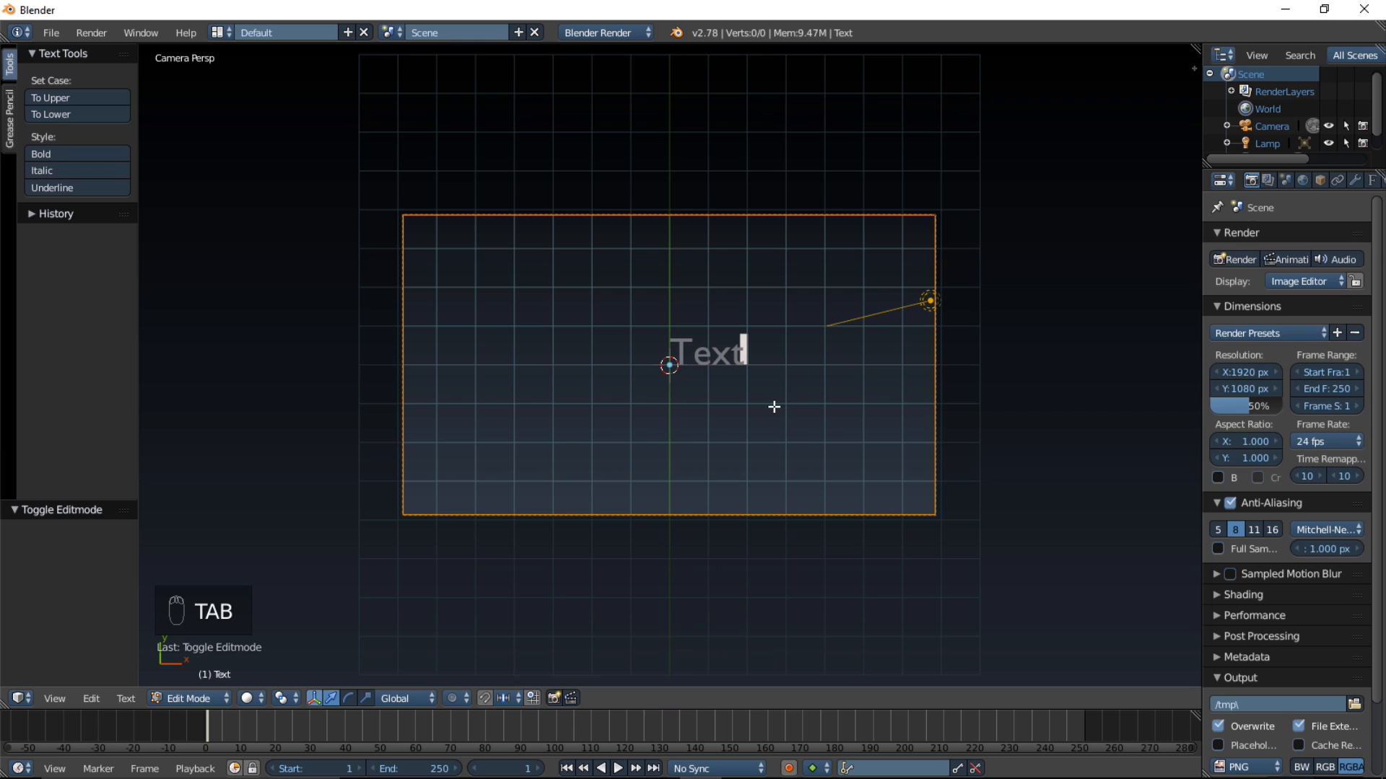
pyautogui.press('BackSpace')
pyautogui.press('BackSpace')
pyautogui.press('BackSpace')
pyautogui.press('BackSpace')
pyautogui.press('BackSpace')
pyautogui.press('BackSpace')
pyautogui.press('BackSpace')
pyautogui.press('BackSpace')
pyautogui.press('BackSpace')
pyautogui.press('BackSpace')
pyautogui.press('BackSpace')
pyautogui.press('BackSpace')
pyautogui.press('BackSpace')
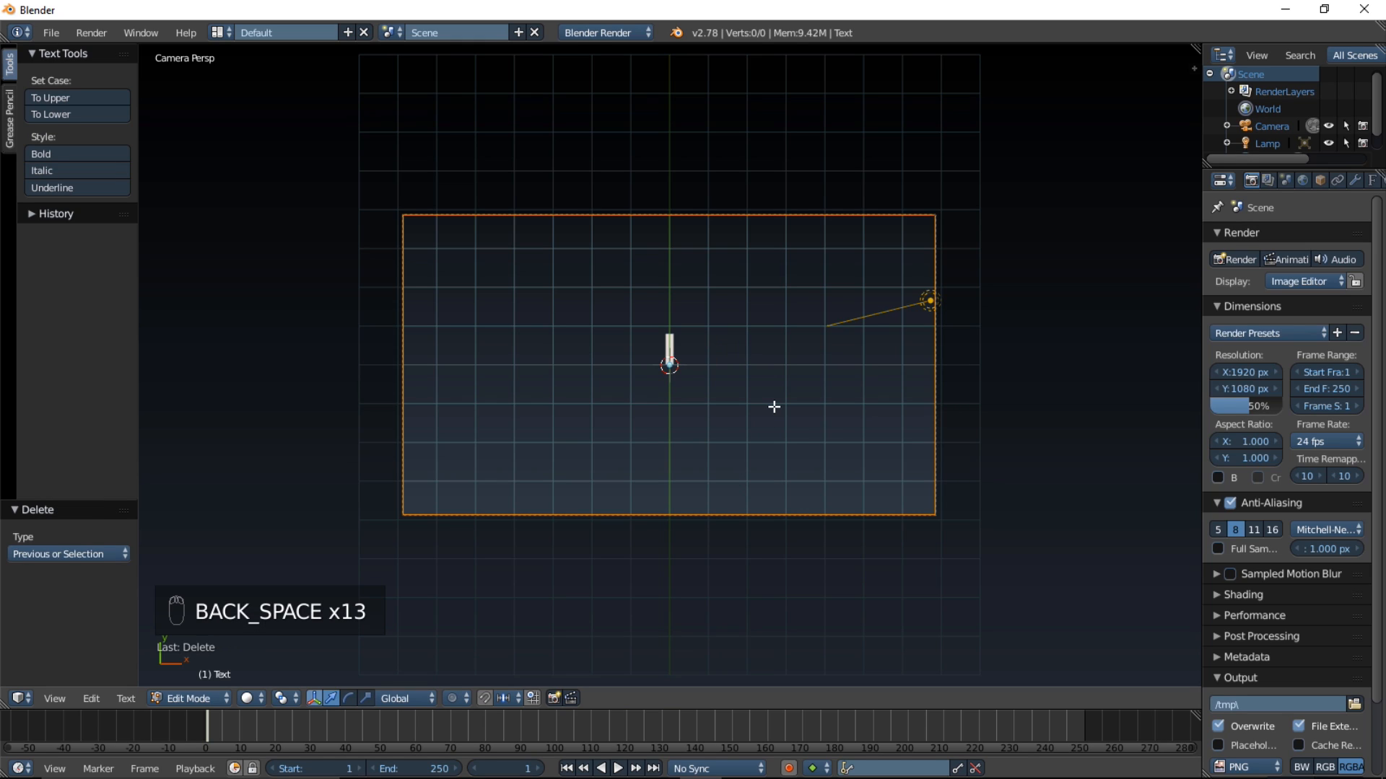
pyautogui.write('FRACTURE')
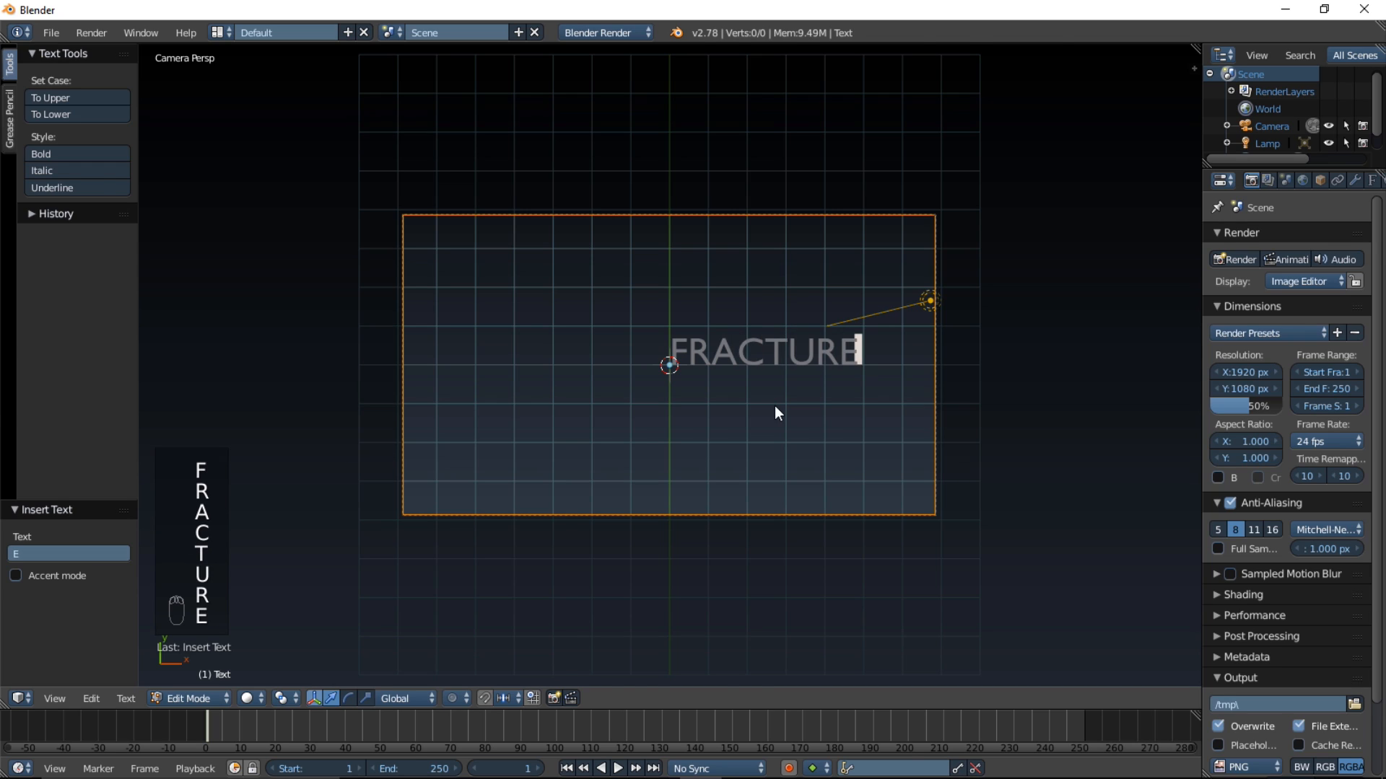
pyautogui.press('Tab')
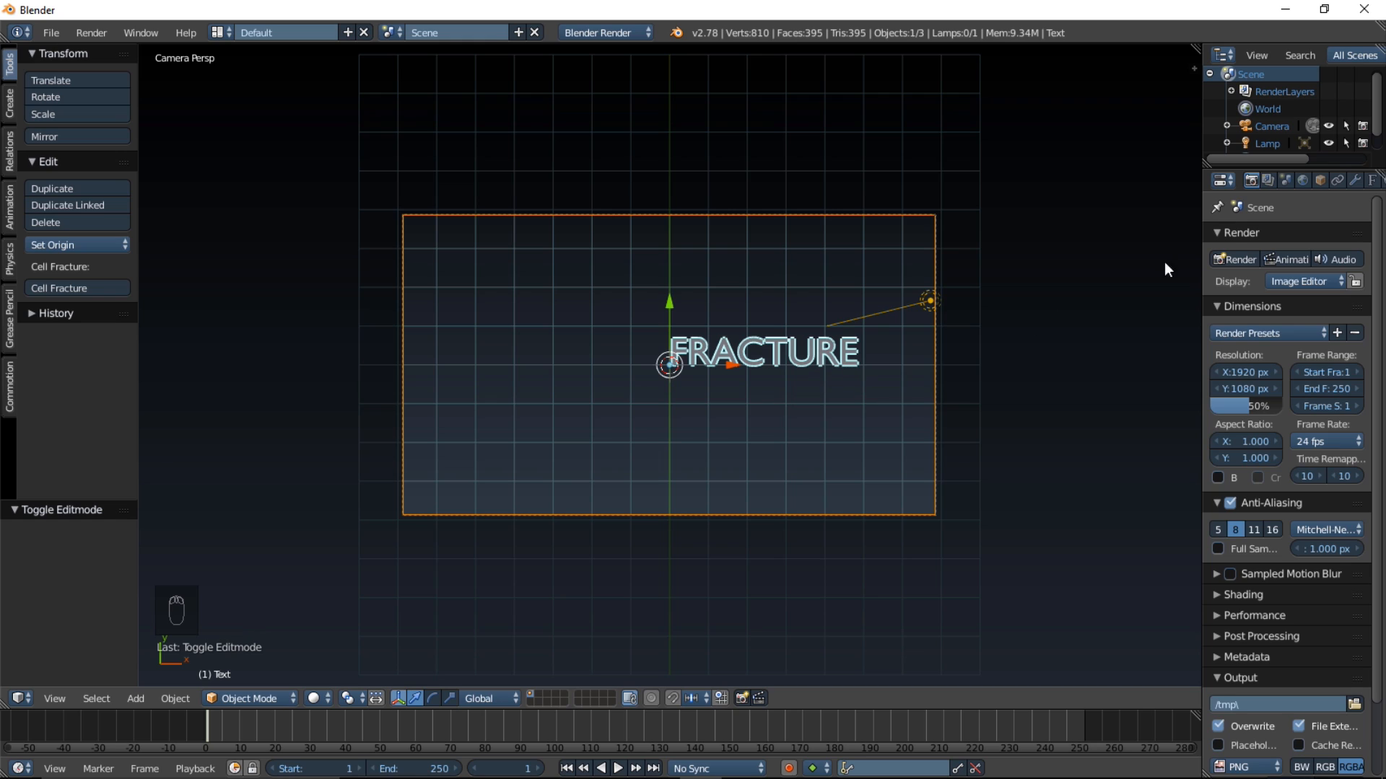
# Step: Set the text's horizontal alignment to Center and shift it slightly down along Y to center it in the camera frame
pyautogui.click(1371, 180)
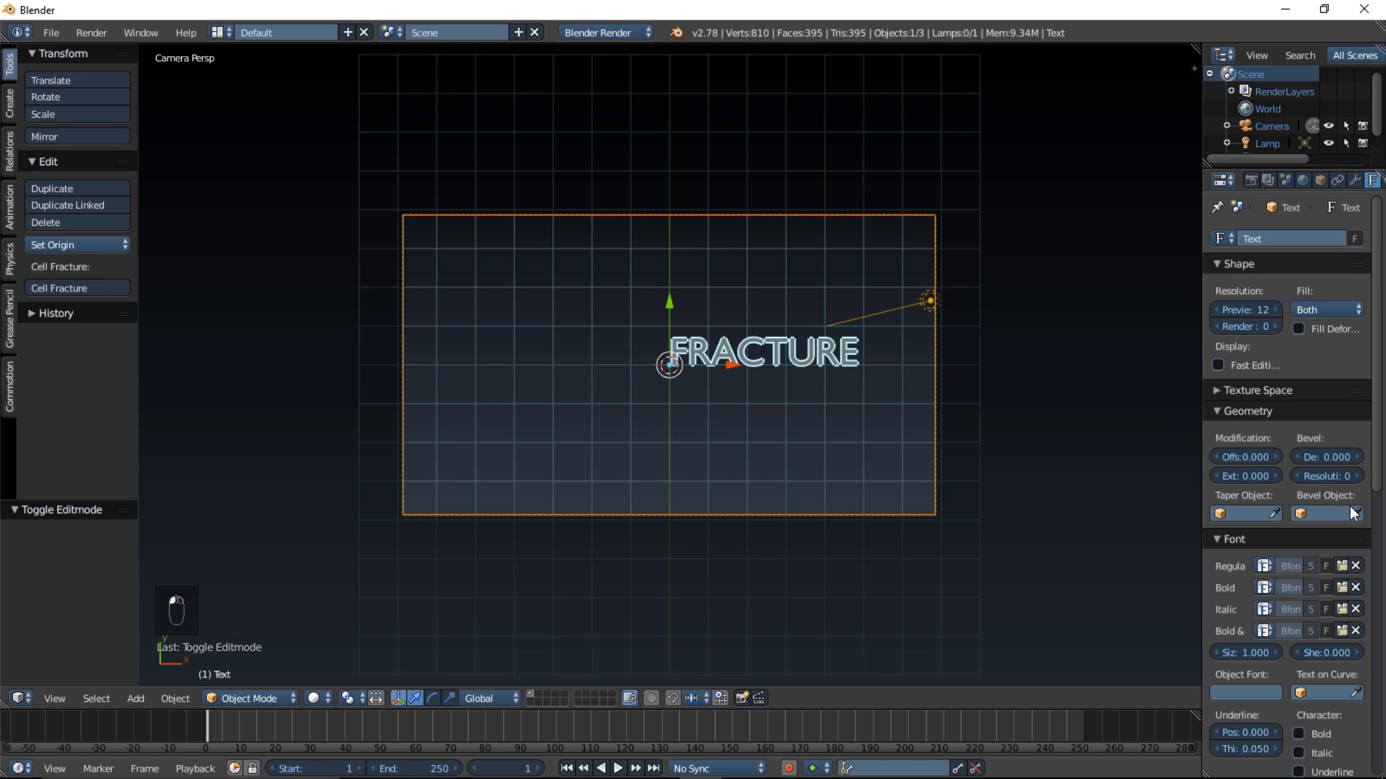
pyautogui.scroll(-6, 1325, 560)
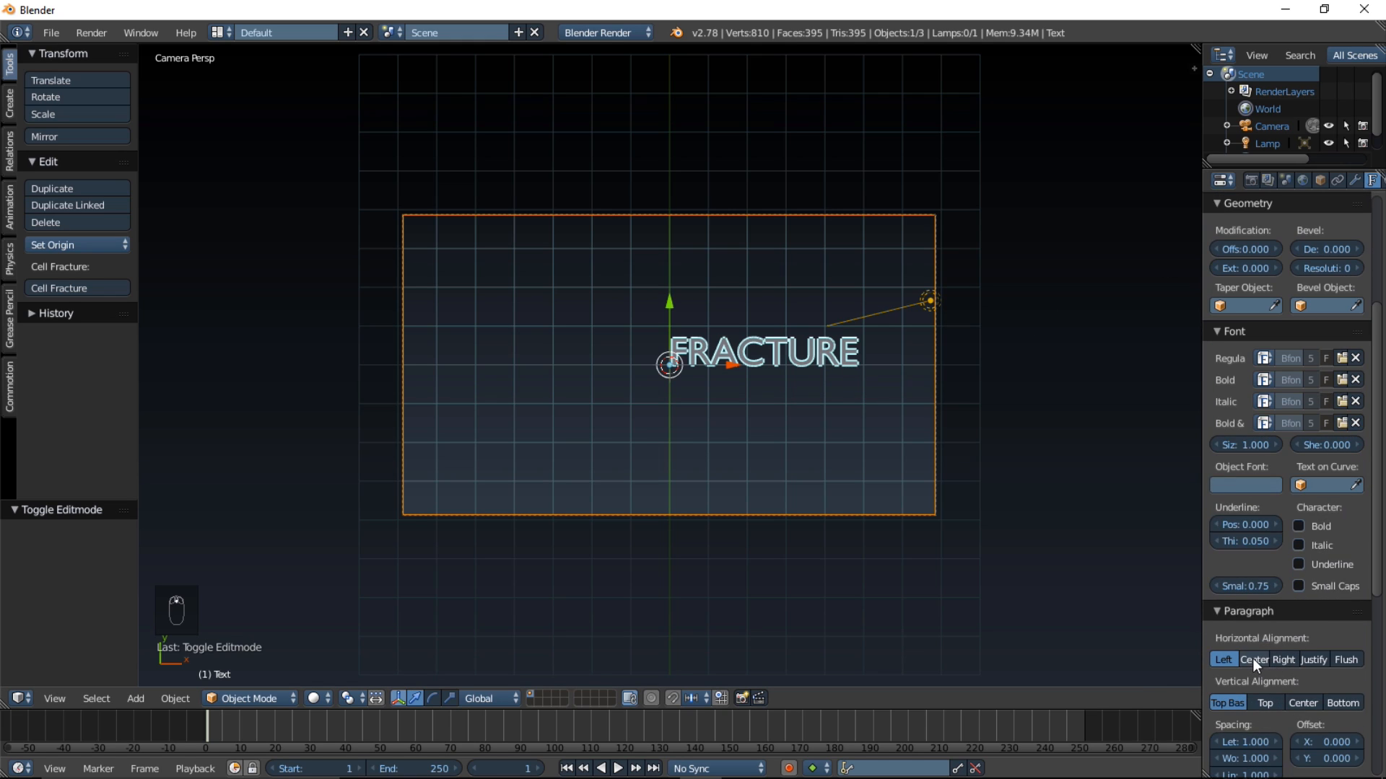
pyautogui.click(1256, 660)
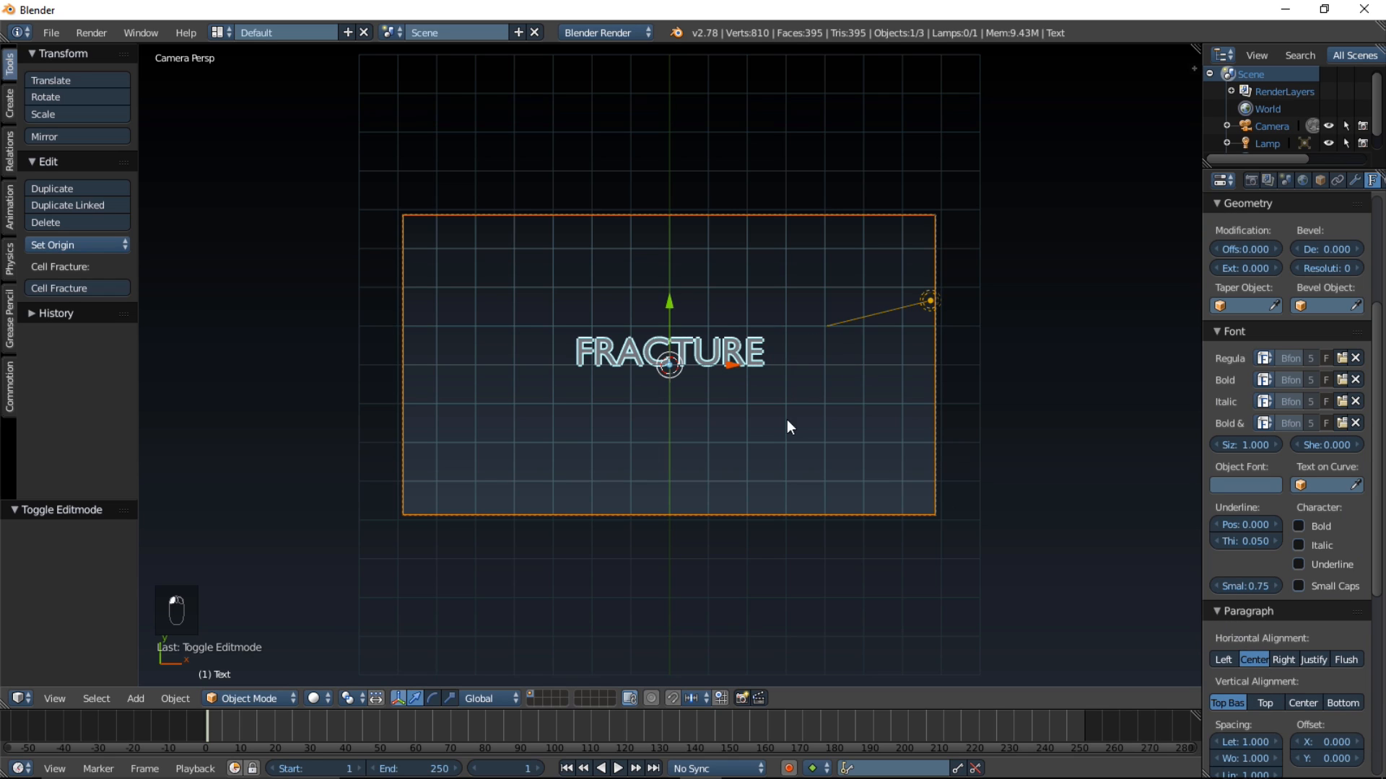
pyautogui.scroll(3, 700, 433)
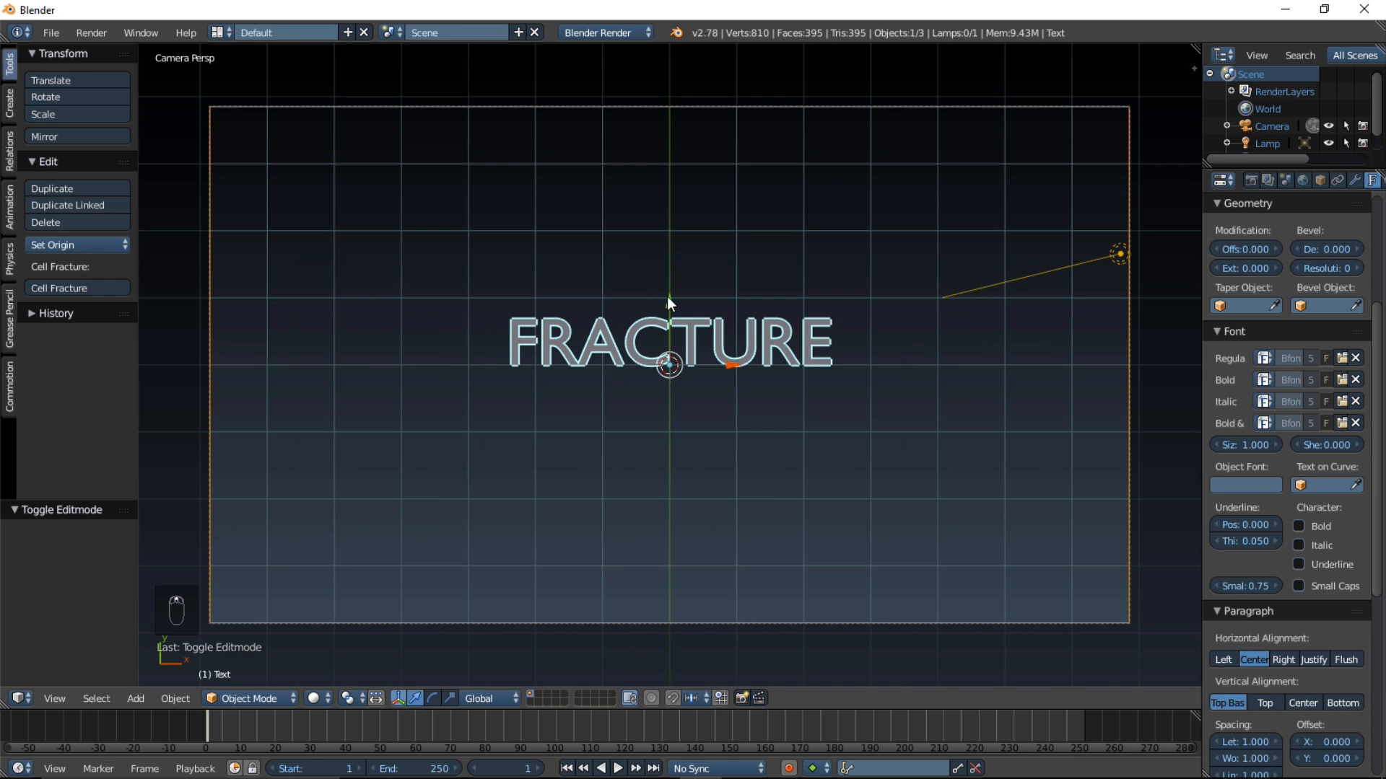
pyautogui.moveTo(672, 302); pyautogui.dragTo(669, 327)
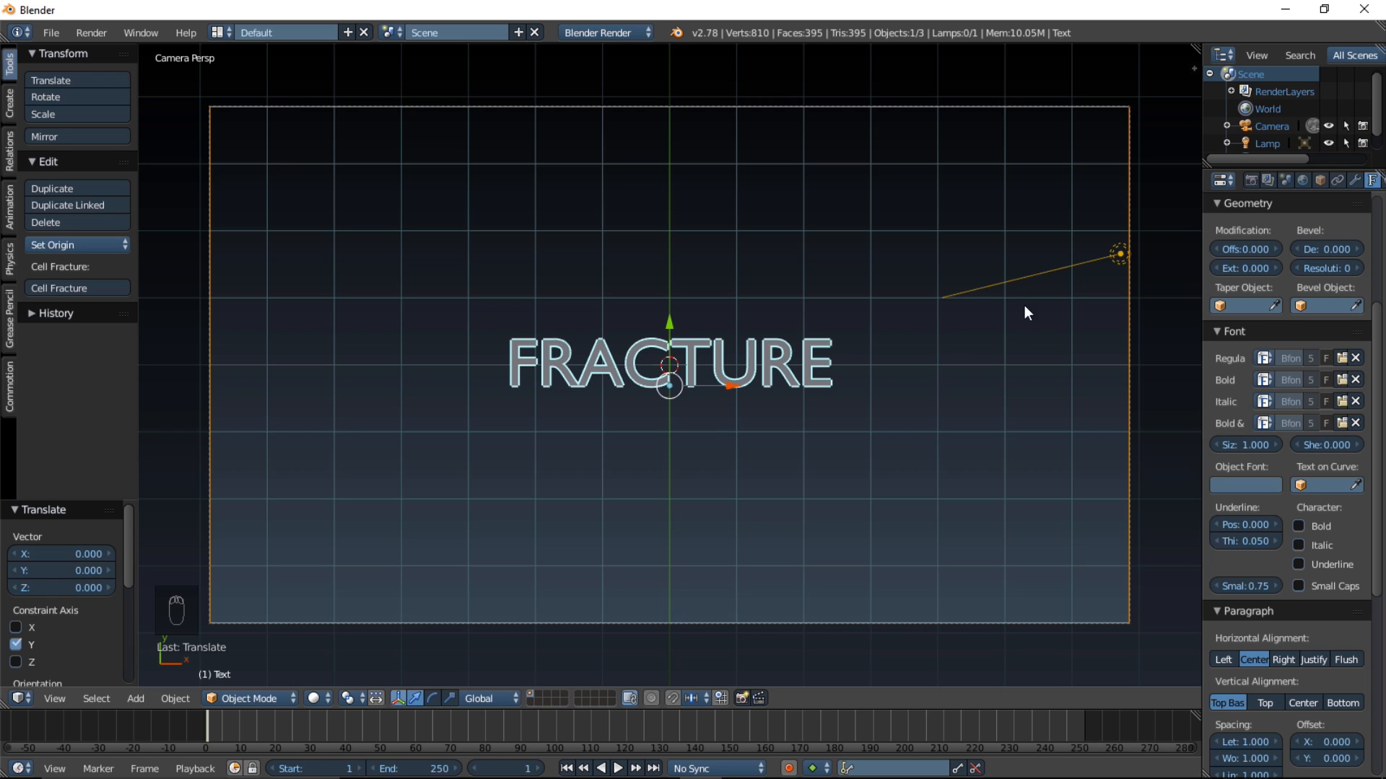
pyautogui.moveTo(666, 331); pyautogui.dragTo(669, 326)
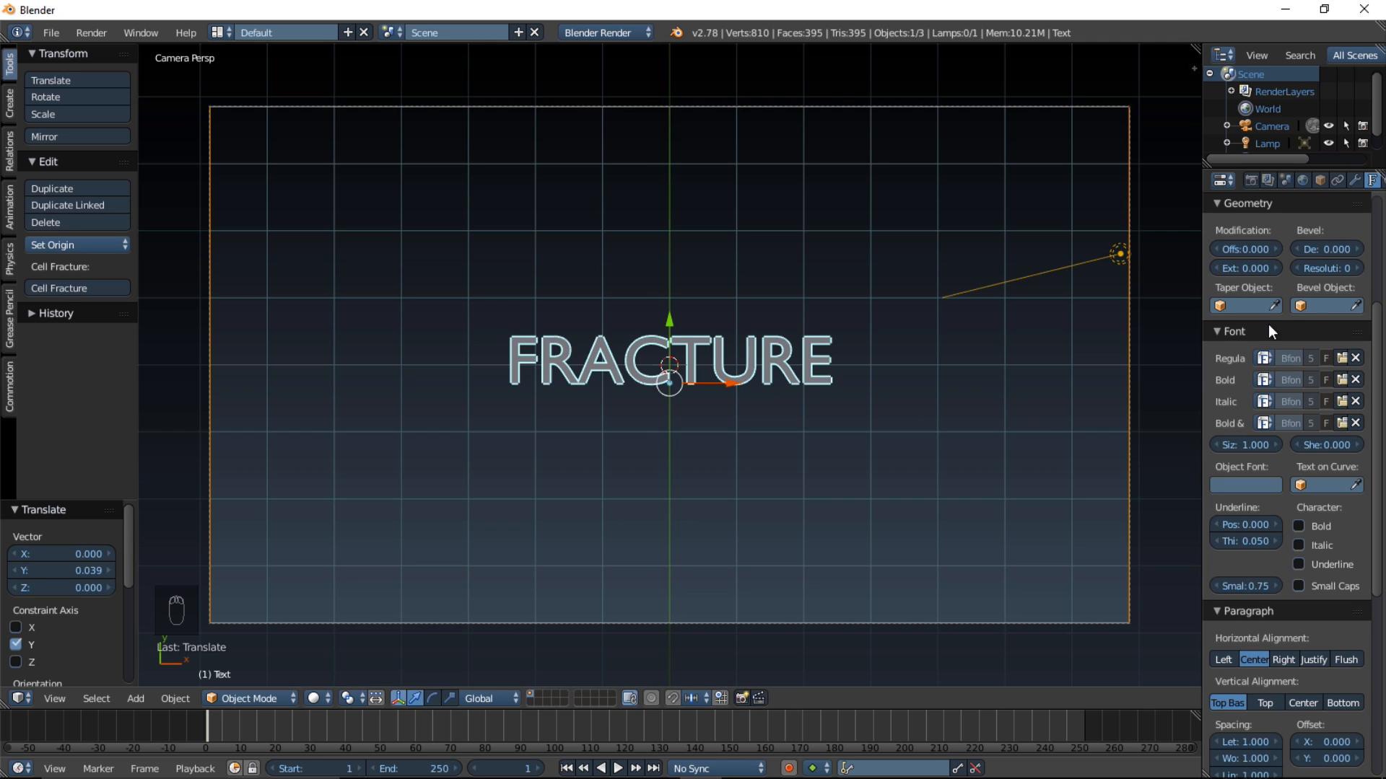
# Step: Give the text an extrusion of 0.2 and a bevel depth of 0.007
pyautogui.click(1237, 267)
pyautogui.write('0.2')
pyautogui.press('Return')
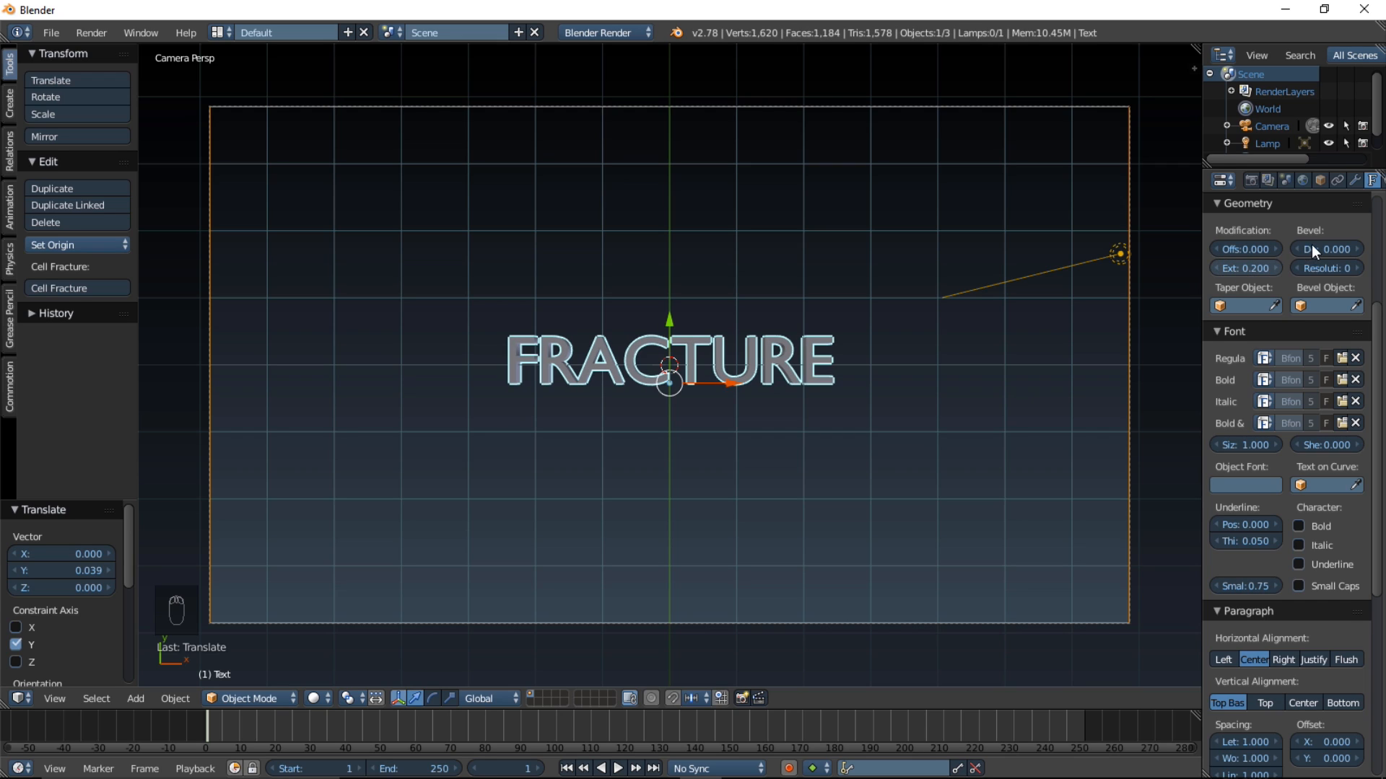
pyautogui.click(1330, 252)
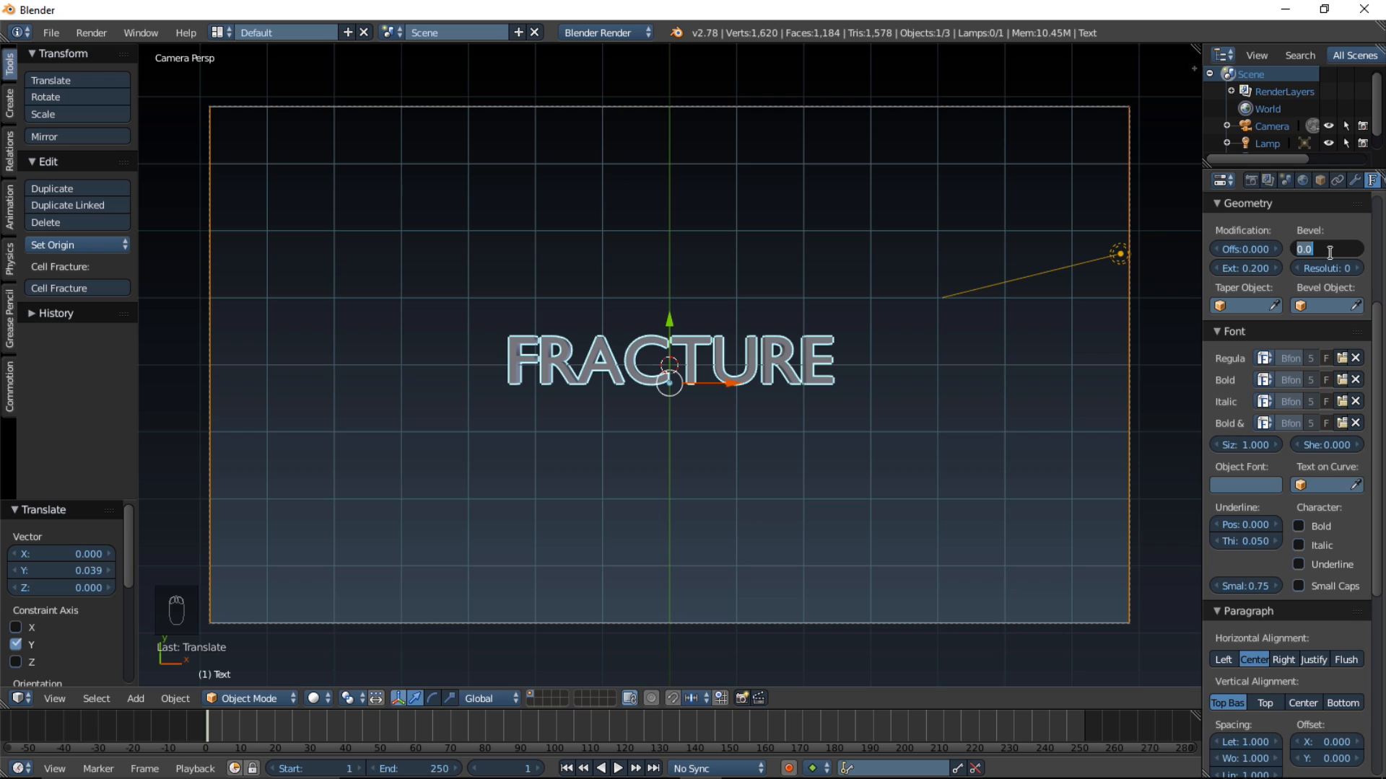
pyautogui.write('0.007')
pyautogui.press('Return')
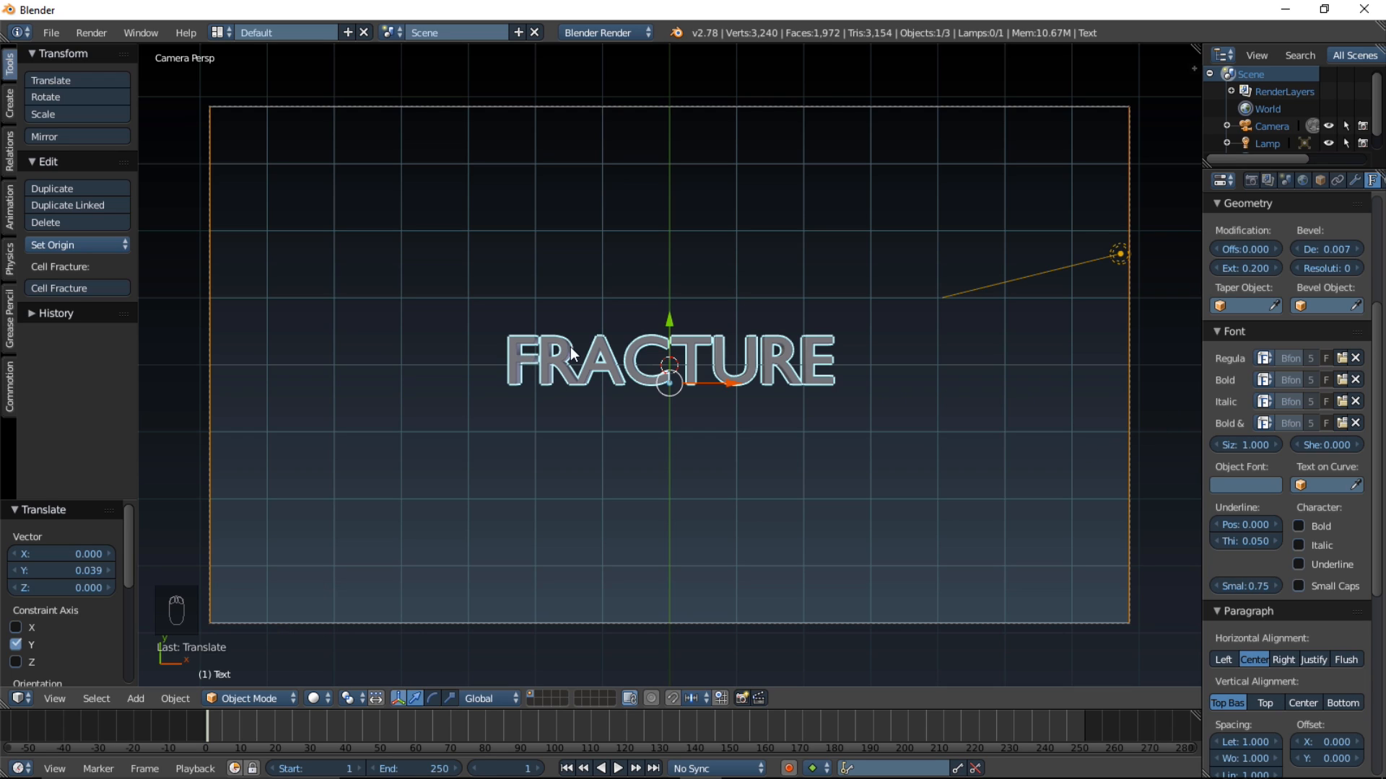
# Step: Load nevis.ttf from the bookmarked Blender text folder as the text's regular font
pyautogui.click(1339, 358)
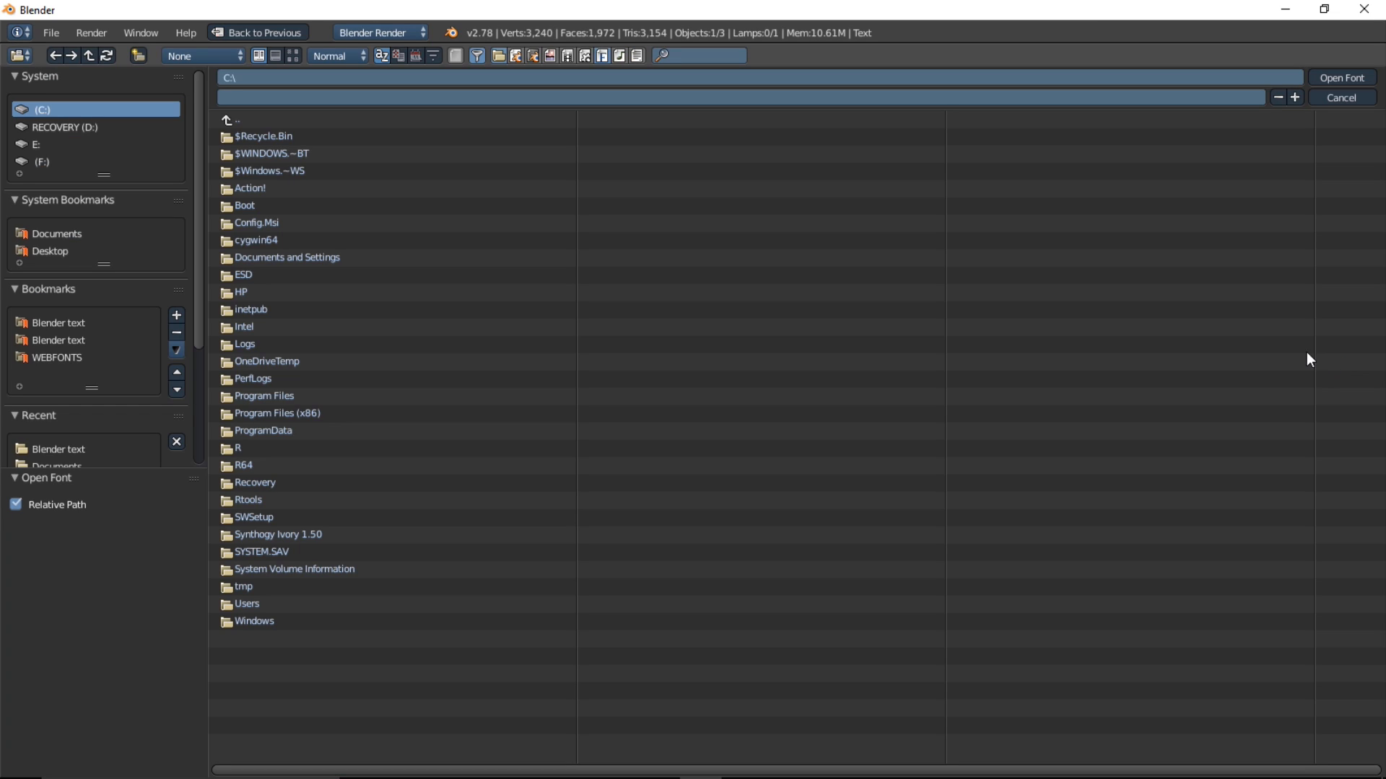
pyautogui.click(89, 339)
pyautogui.click(720, 71)
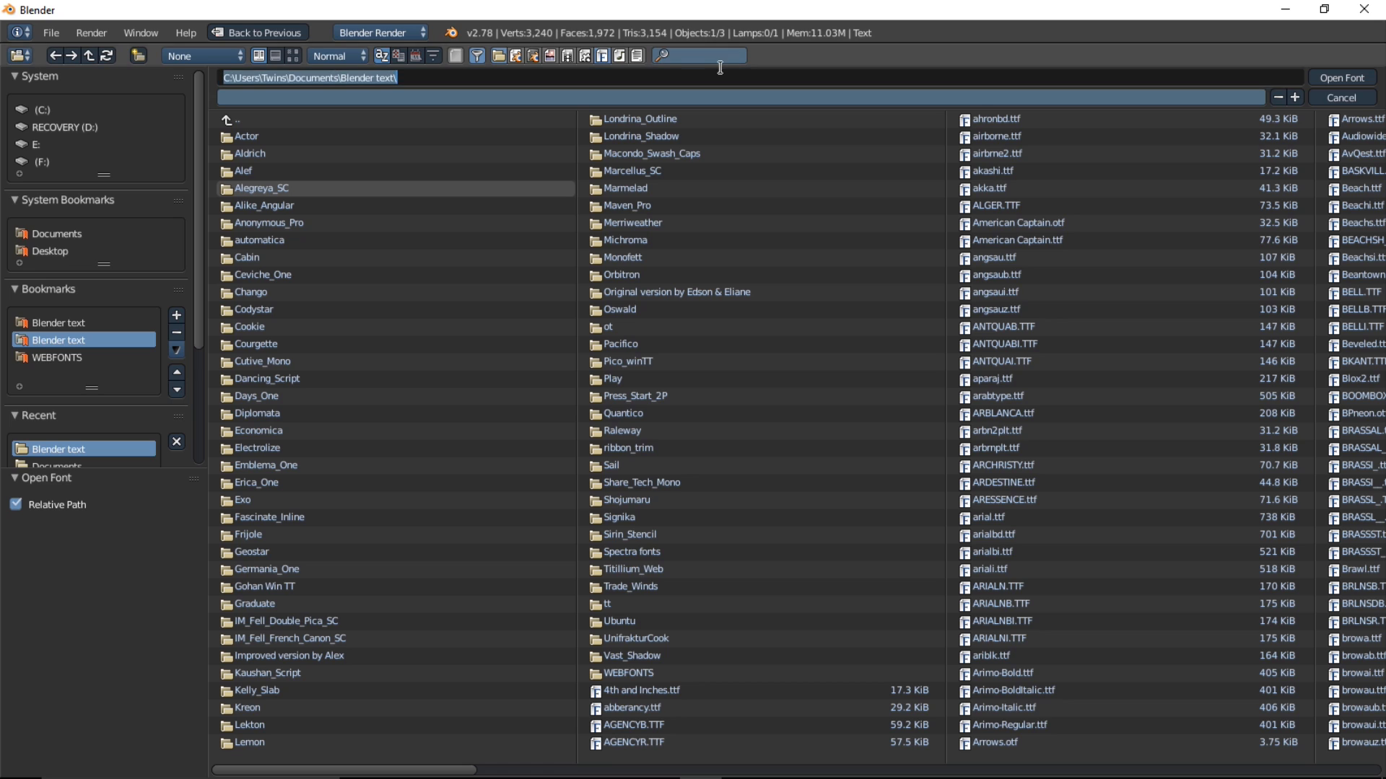
pyautogui.click(722, 56)
pyautogui.click(721, 56)
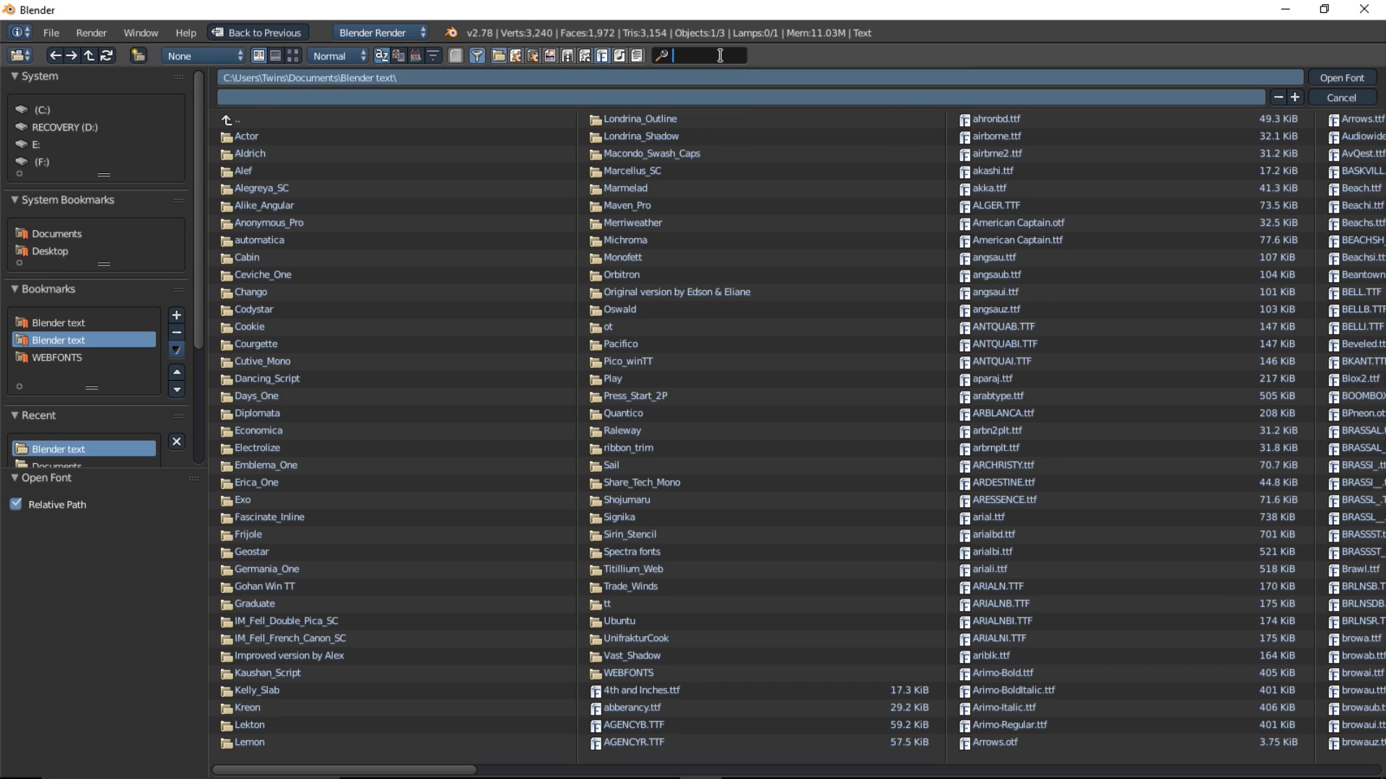
pyautogui.write('nevis')
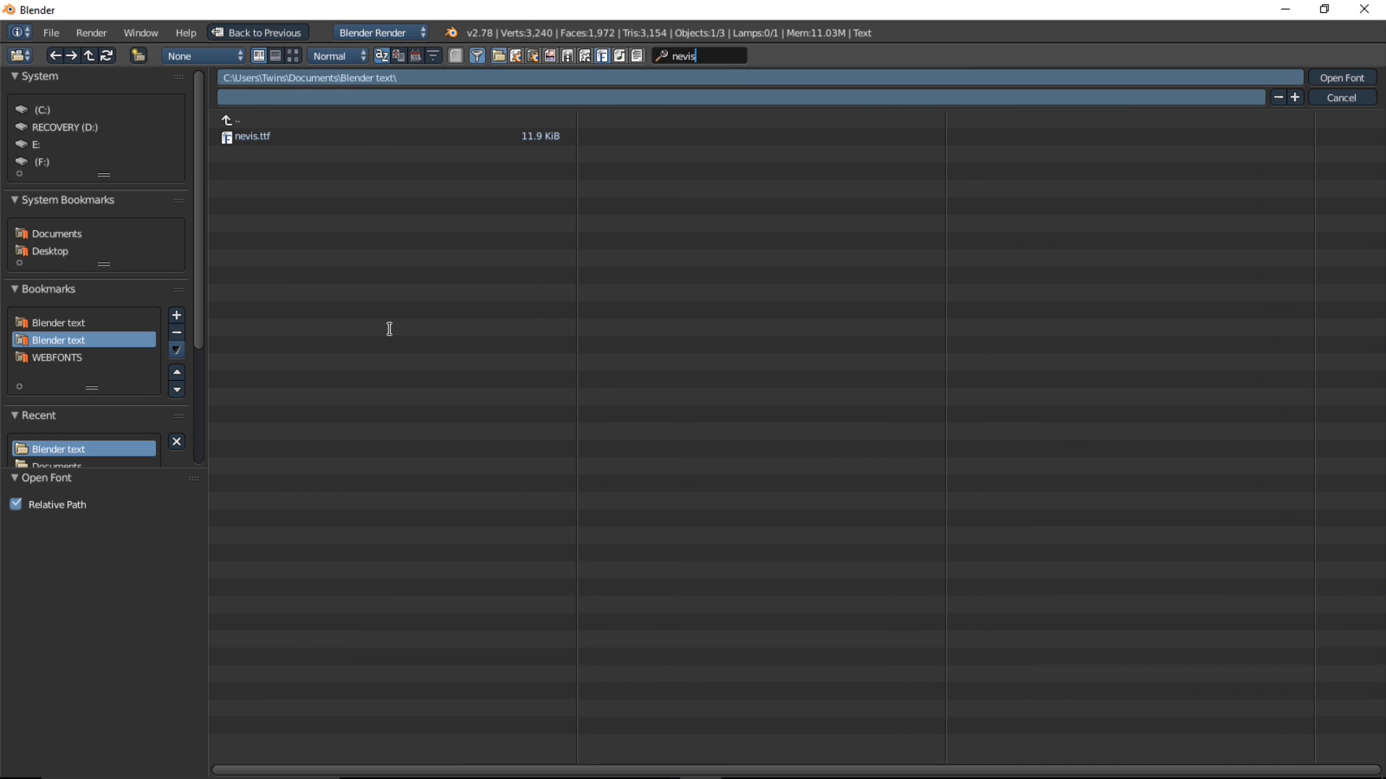
pyautogui.press('Return')
pyautogui.click(310, 134)
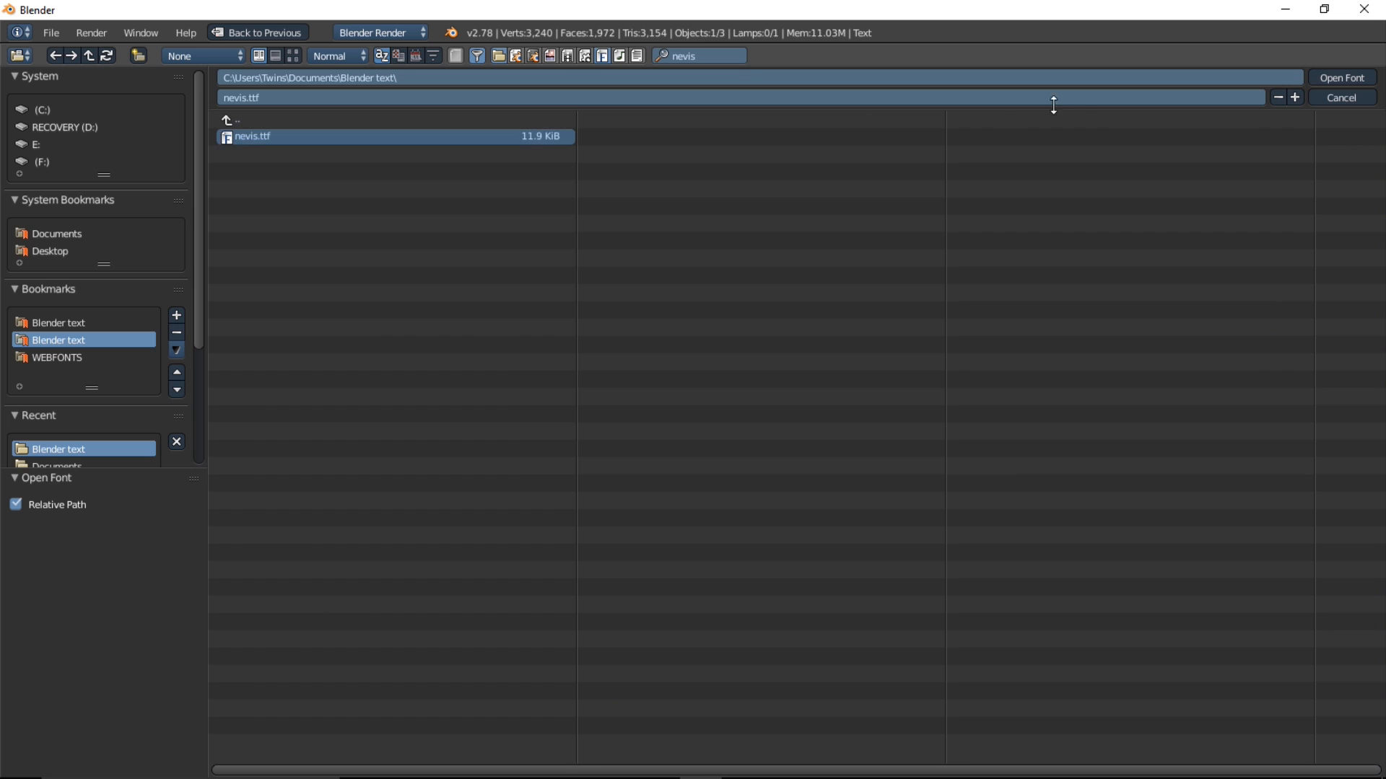
pyautogui.click(1357, 77)
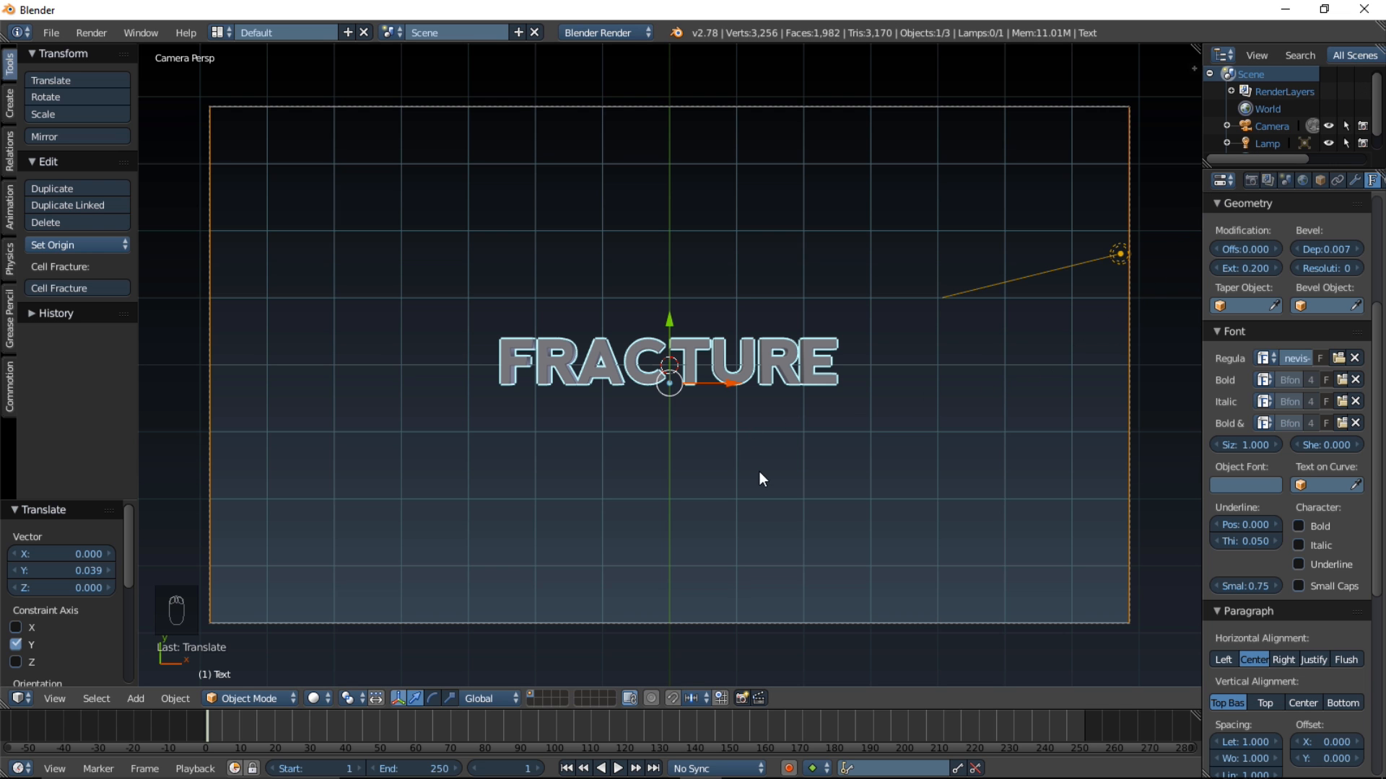
# Step: Scale the text up uniformly by about 1.87 so it fills more of the camera frame
pyautogui.press('s')
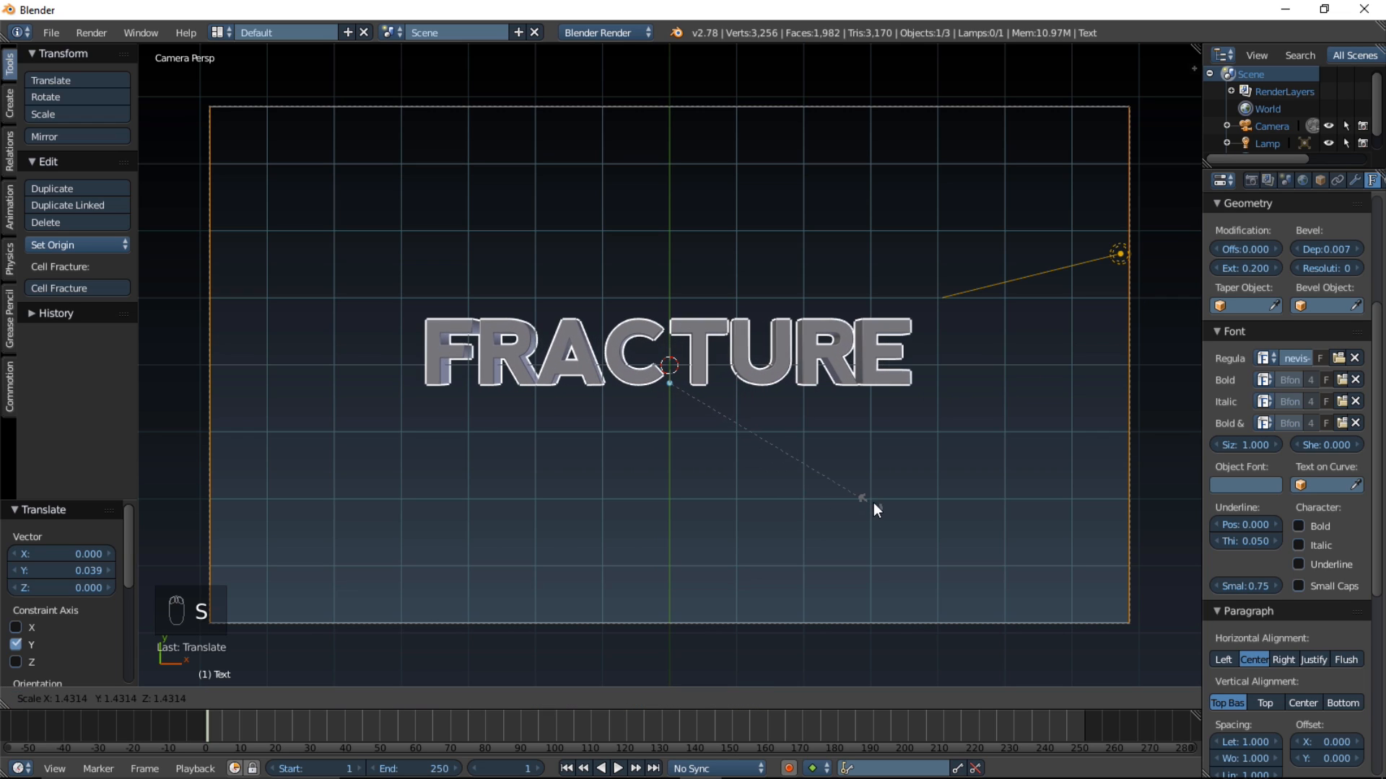
pyautogui.click(927, 539)
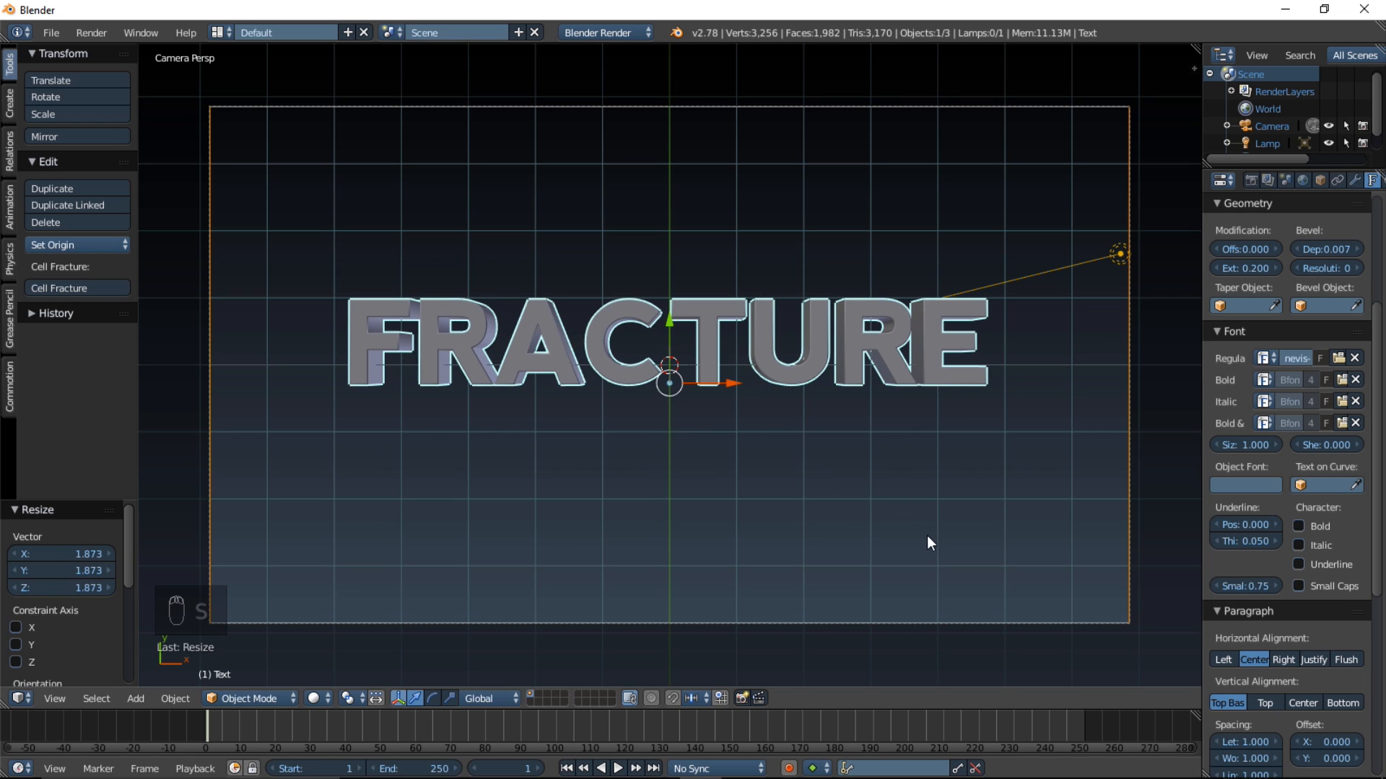
pyautogui.scroll(2, 592, 306)
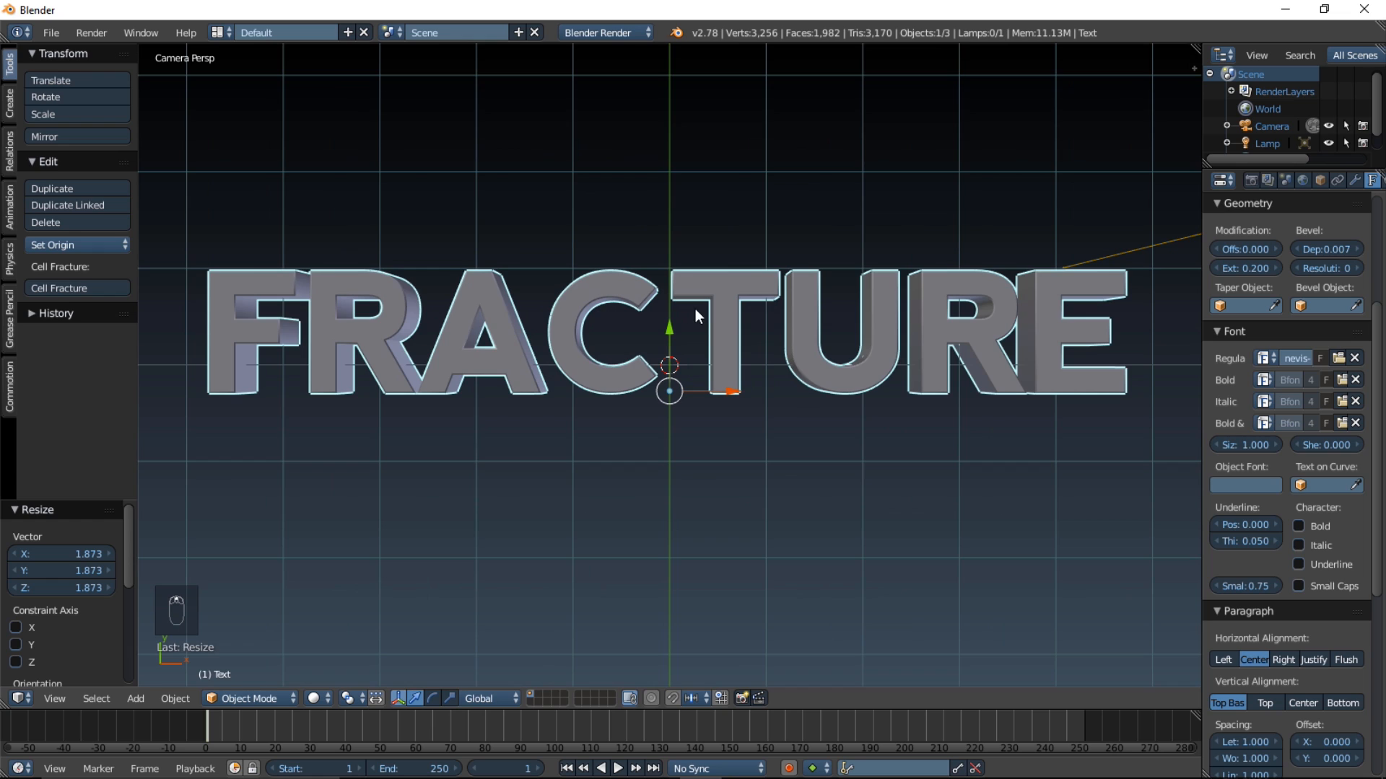
pyautogui.scroll(-2, 695, 314)
pyautogui.scroll(1, 701, 319)
pyautogui.scroll(1, 701, 319)
pyautogui.scroll(-2, 702, 319)
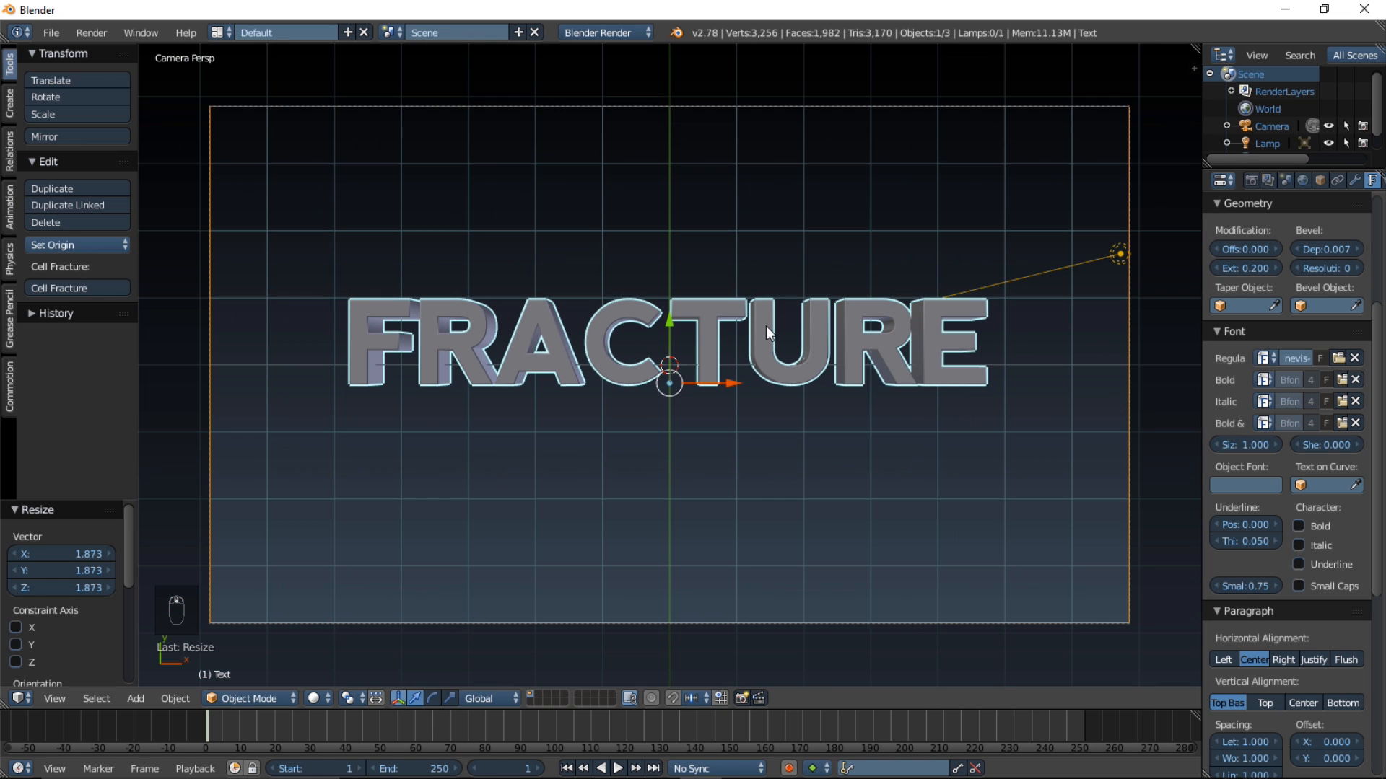
# Step: Show the scene in wireframe and set the text's bevel depth to 0
pyautogui.press('z')
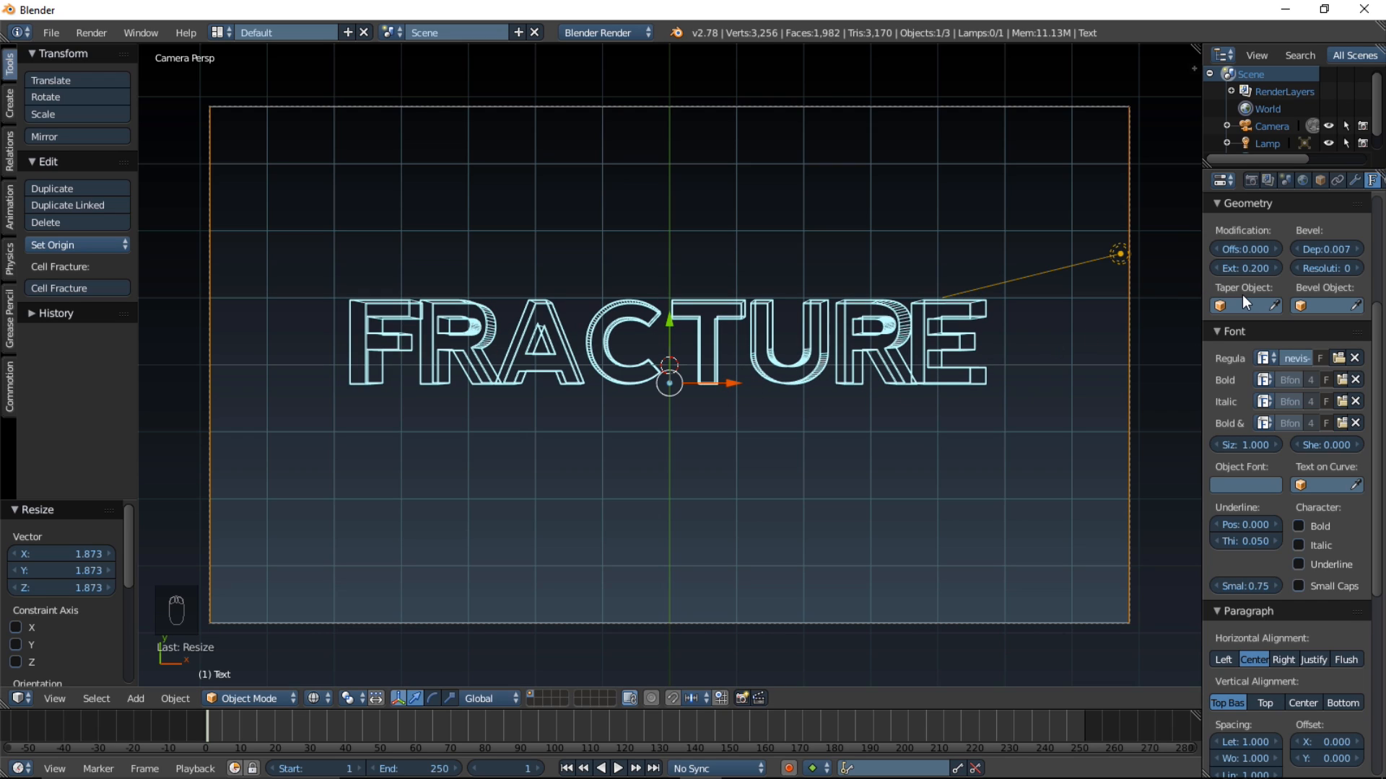
pyautogui.moveTo(1337, 251); pyautogui.dragTo(1310, 251)
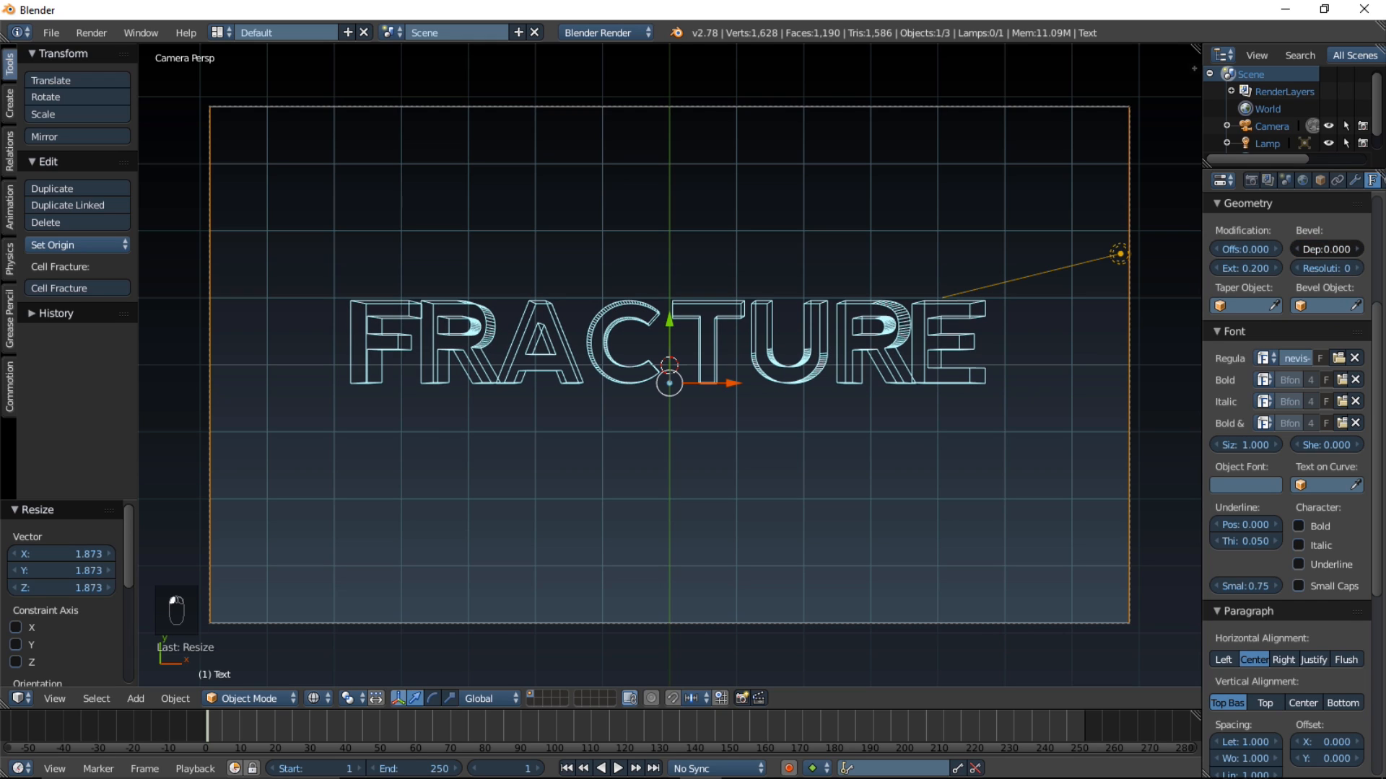
# Step: Add a Remesh modifier to the text and set its octree depth to 8
pyautogui.click(1355, 182)
pyautogui.click(1315, 239)
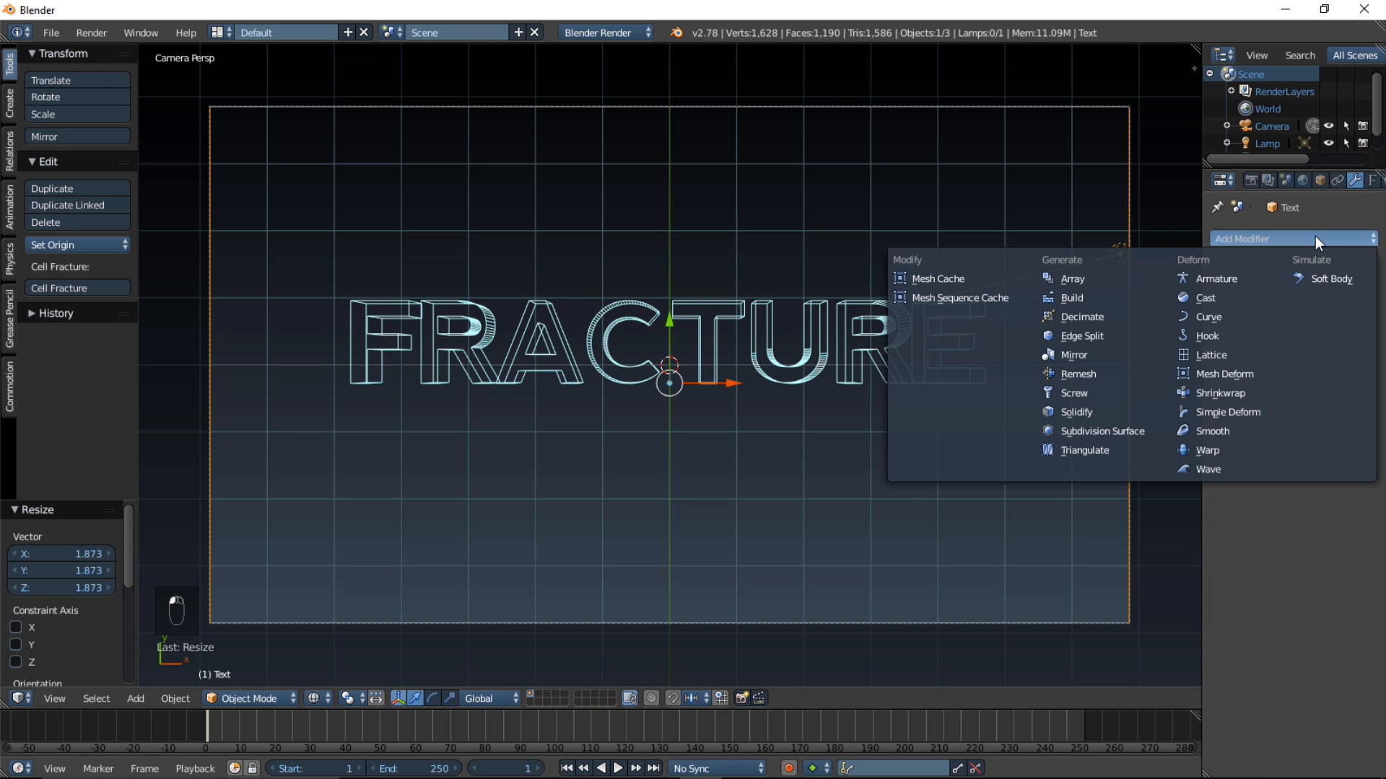
pyautogui.click(1133, 372)
pyautogui.click(1255, 340)
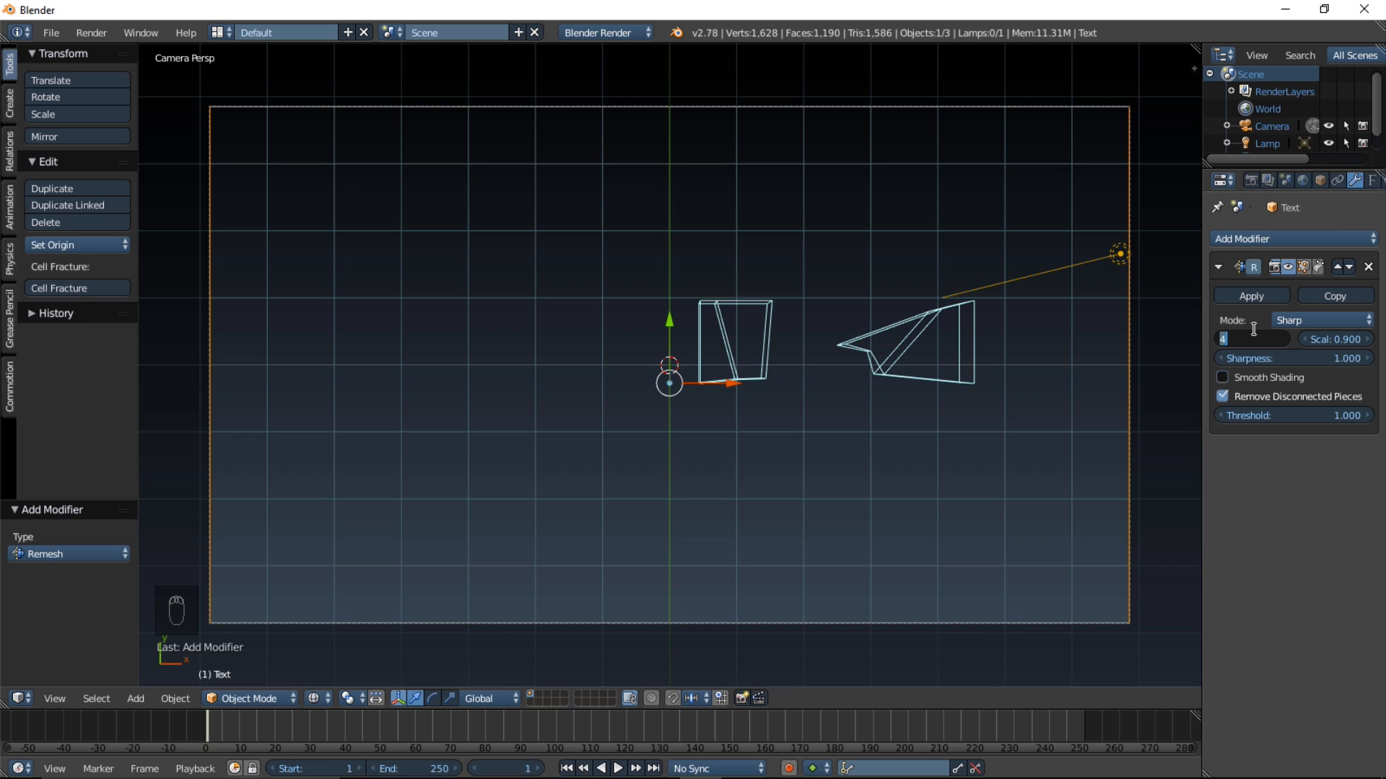
pyautogui.press('Return')
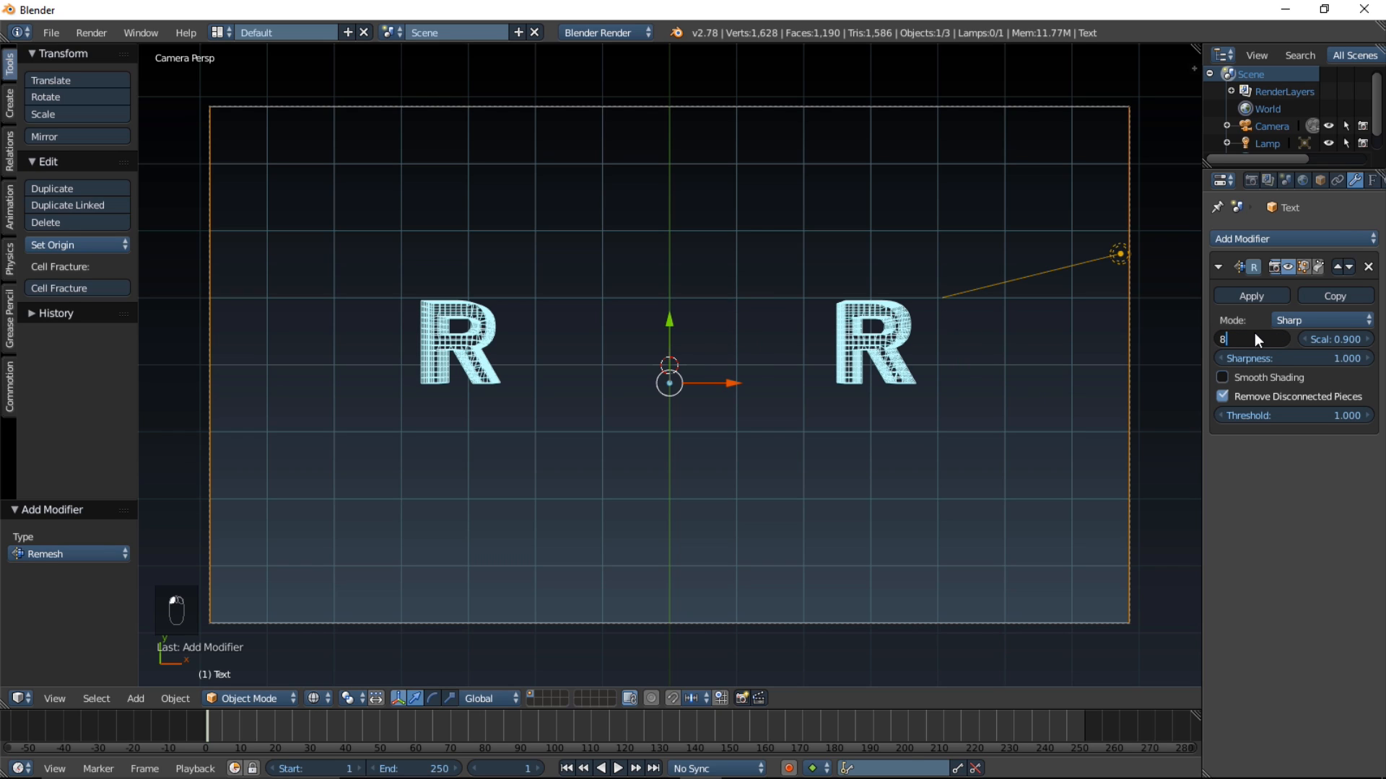
# Step: Turn off Remove Disconnected Pieces in the text's Remesh modifier and check the letters' wireframe density
pyautogui.press('Return')
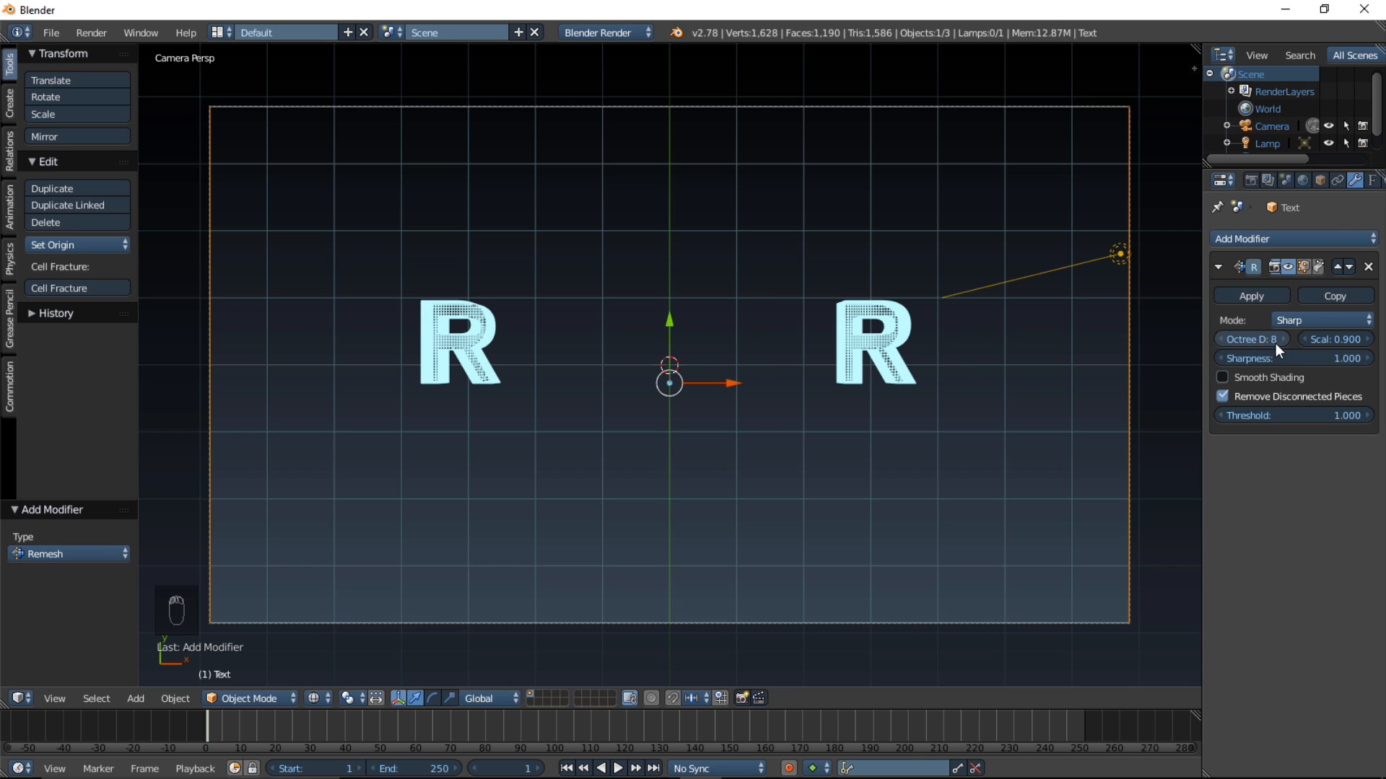
pyautogui.click(1223, 396)
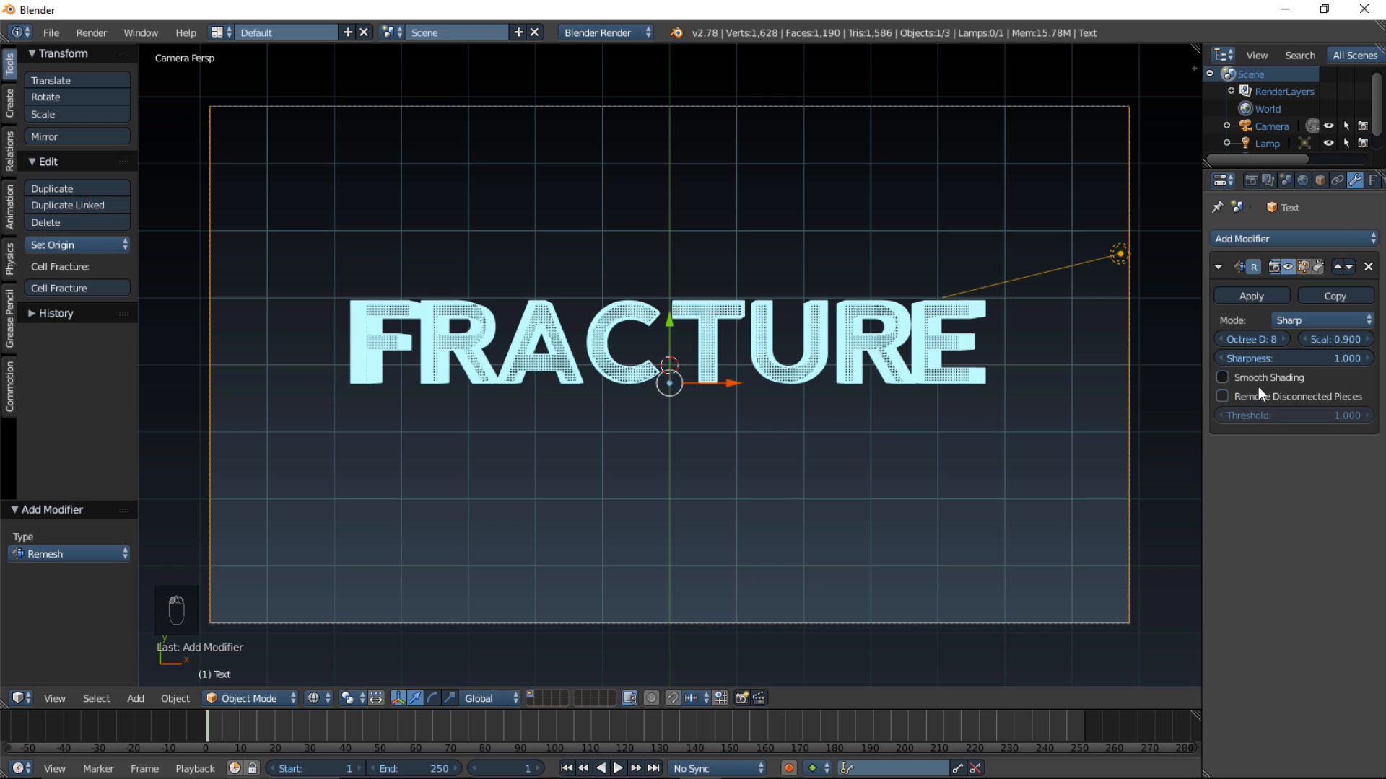
pyautogui.scroll(7, 612, 419)
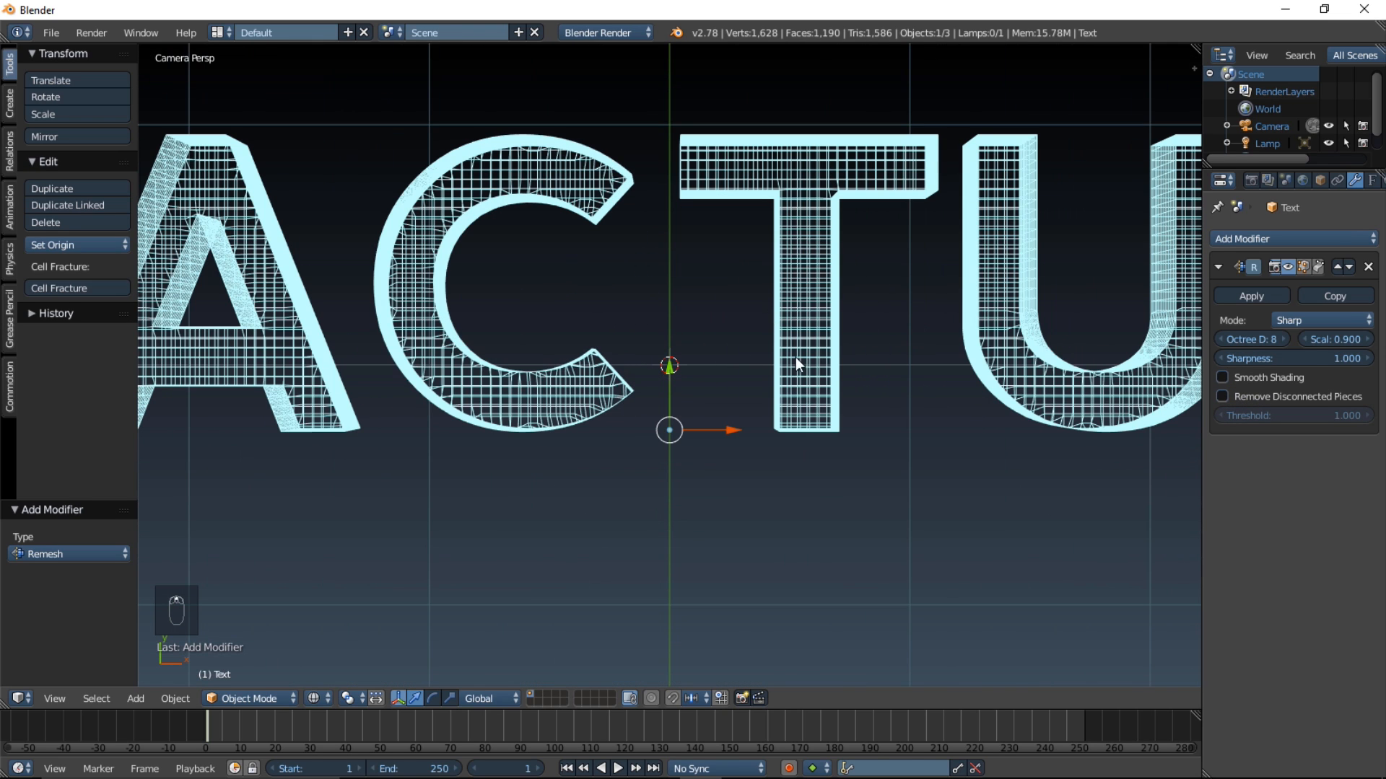
pyautogui.scroll(-5, 574, 260)
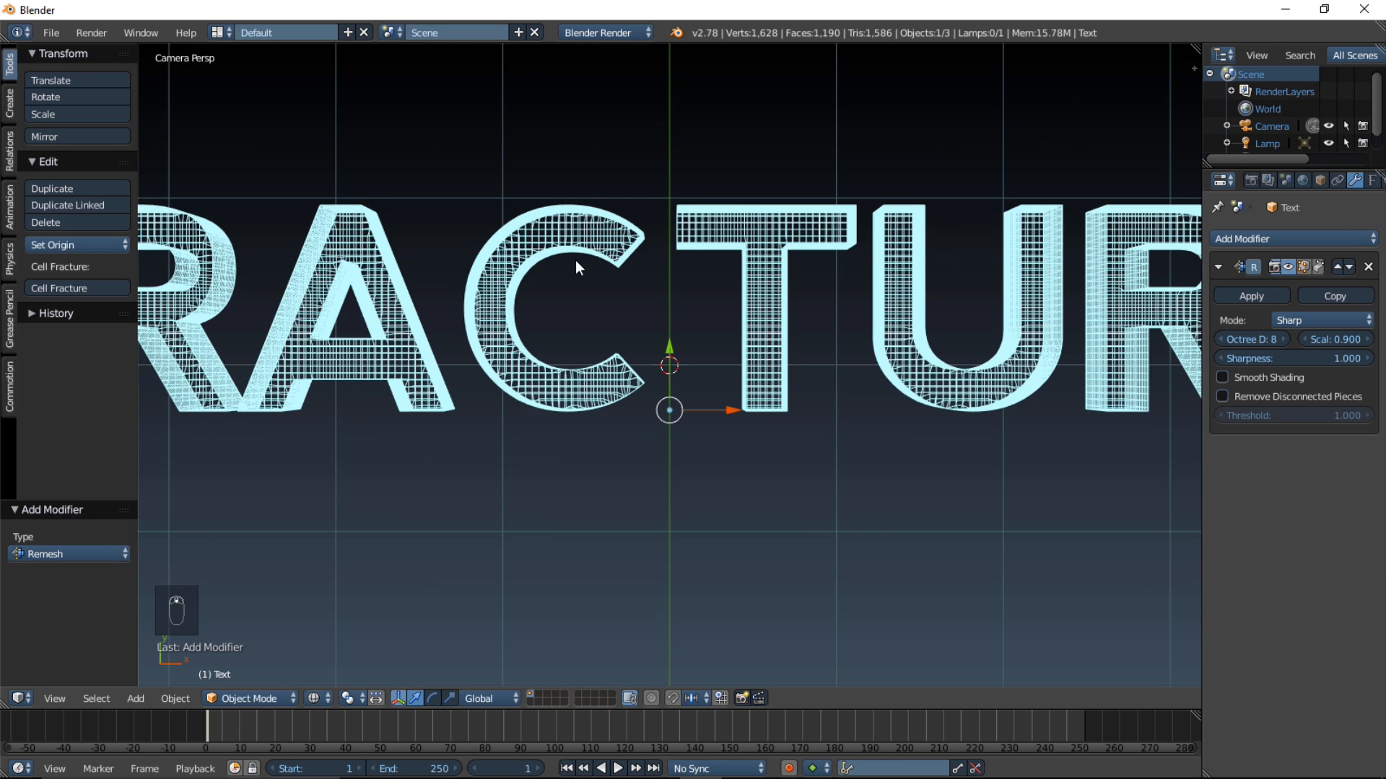
pyautogui.scroll(-3, 894, 298)
pyautogui.scroll(8, 839, 337)
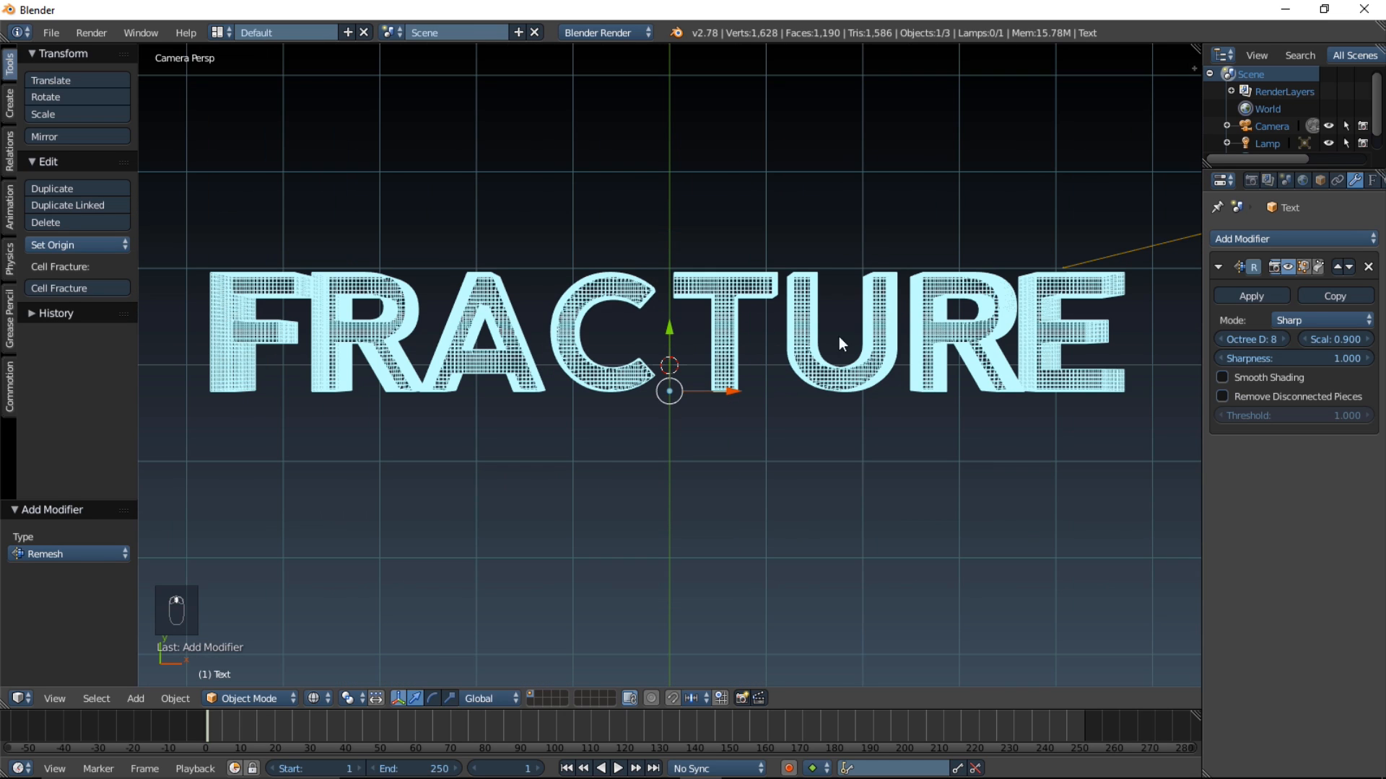
pyautogui.scroll(-4, 558, 315)
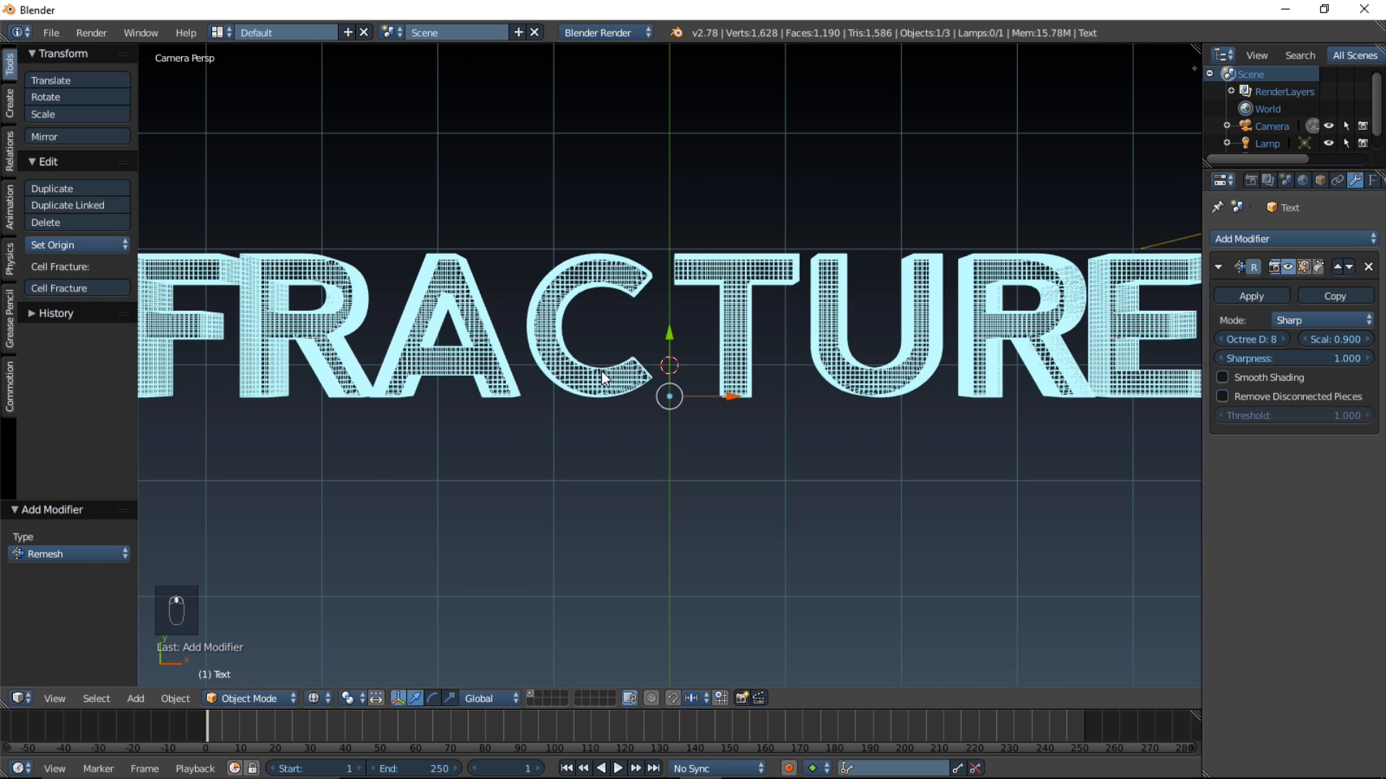
pyautogui.scroll(-2, 625, 371)
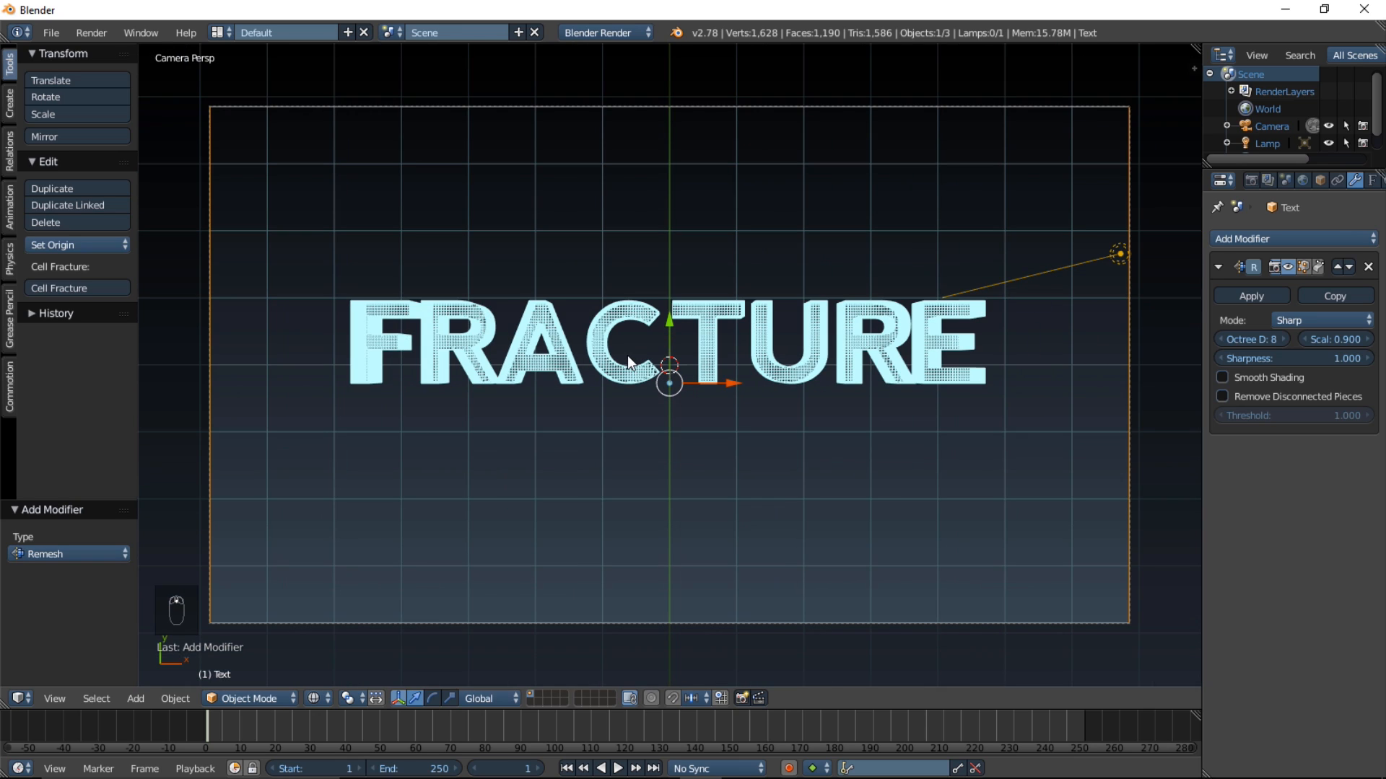
# Step: Show the text in solid shading and convert it to a mesh, baking in the Remesh modifier
pyautogui.press('z')
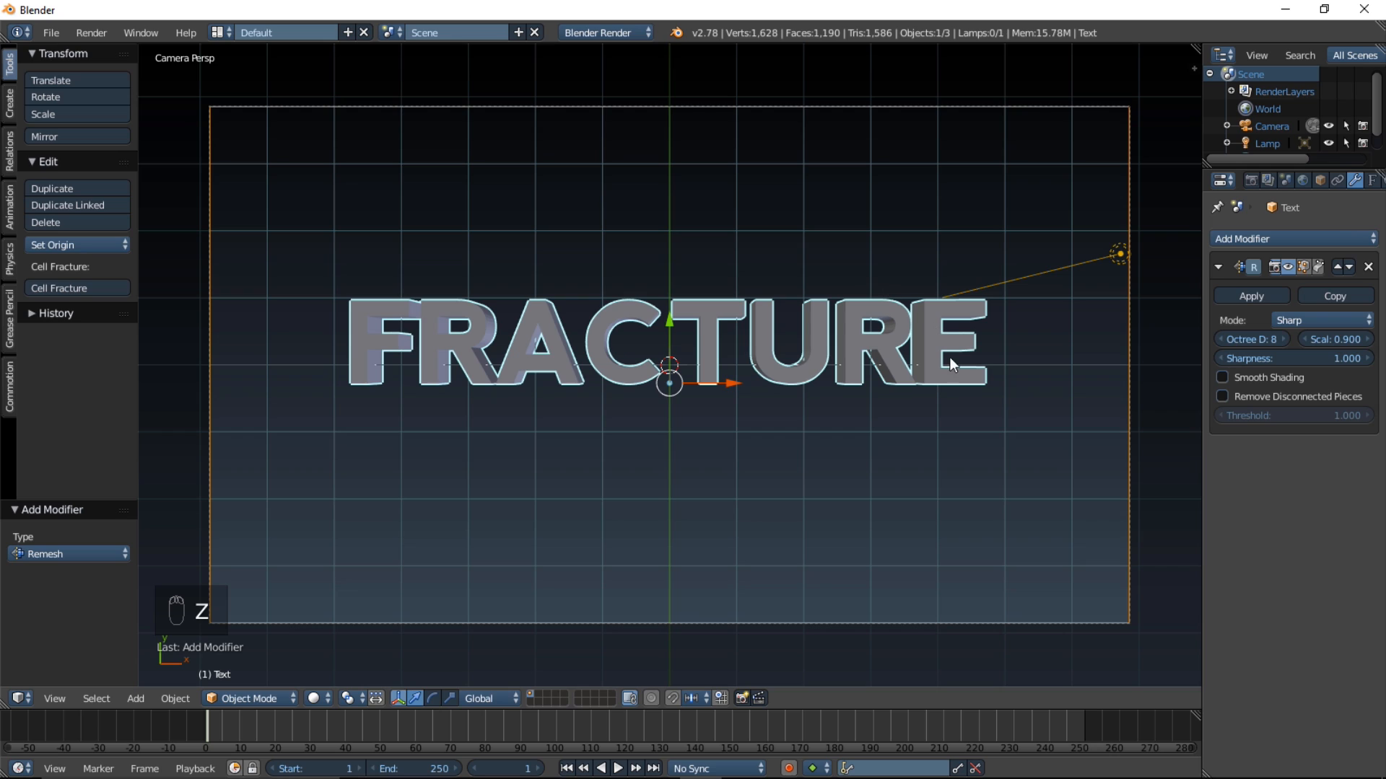
pyautogui.click(1247, 296)
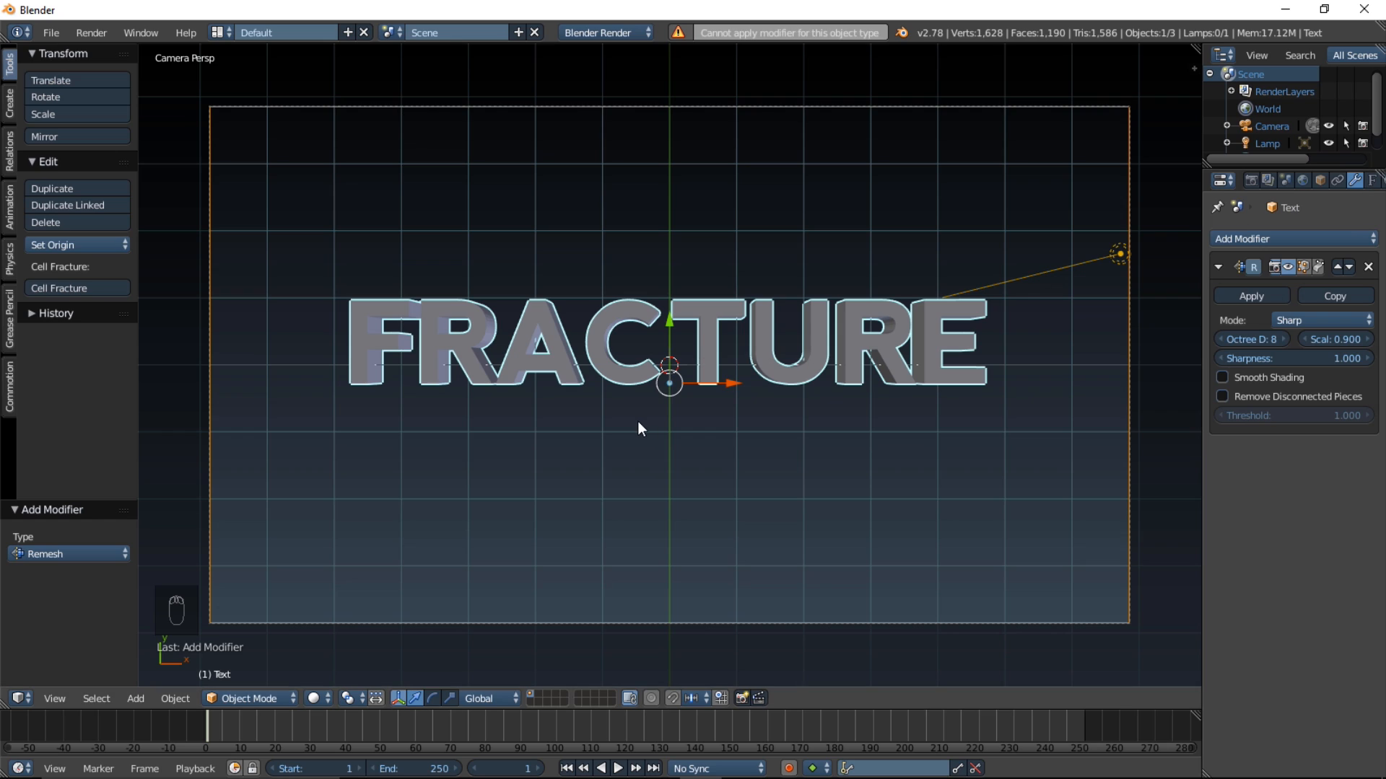
pyautogui.hotkey('alt', 'c')
pyautogui.hotkey('alt', 'c')
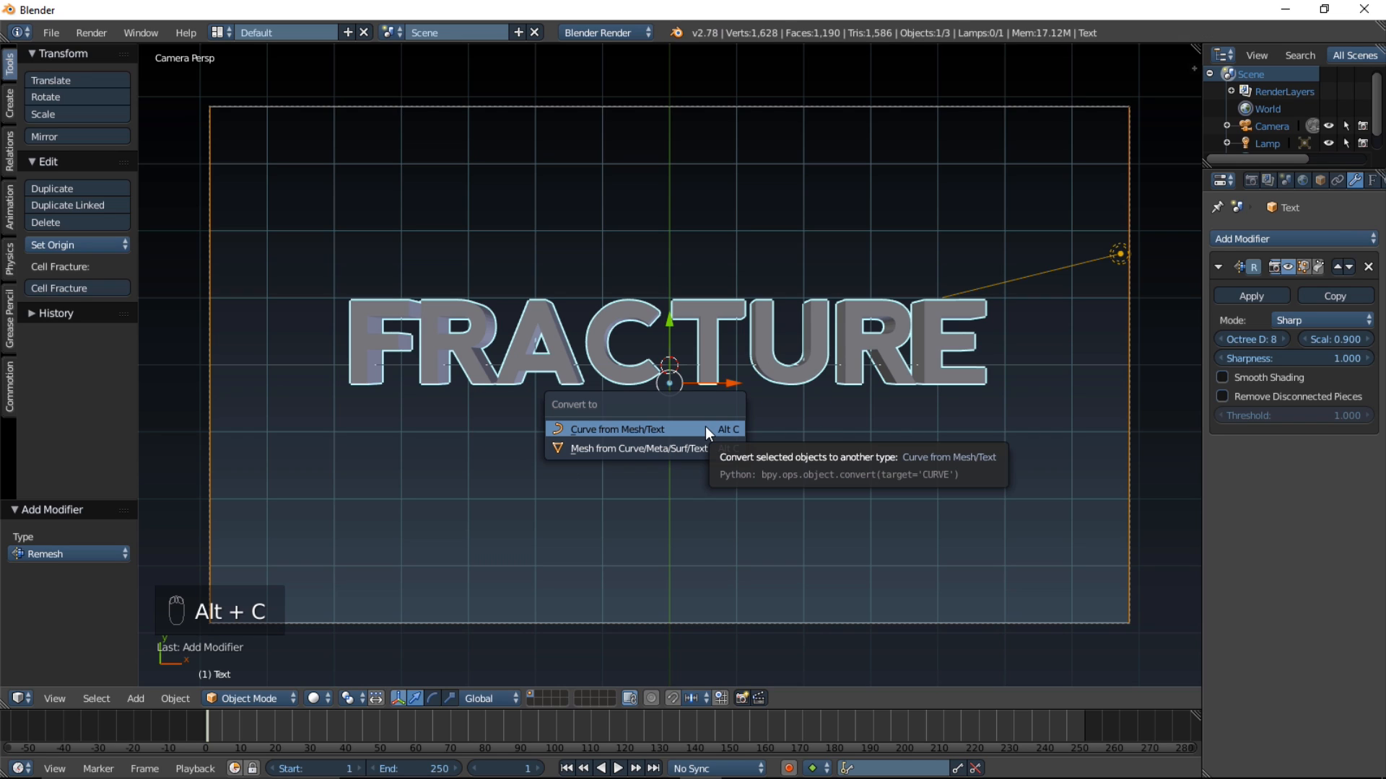
pyautogui.click(596, 449)
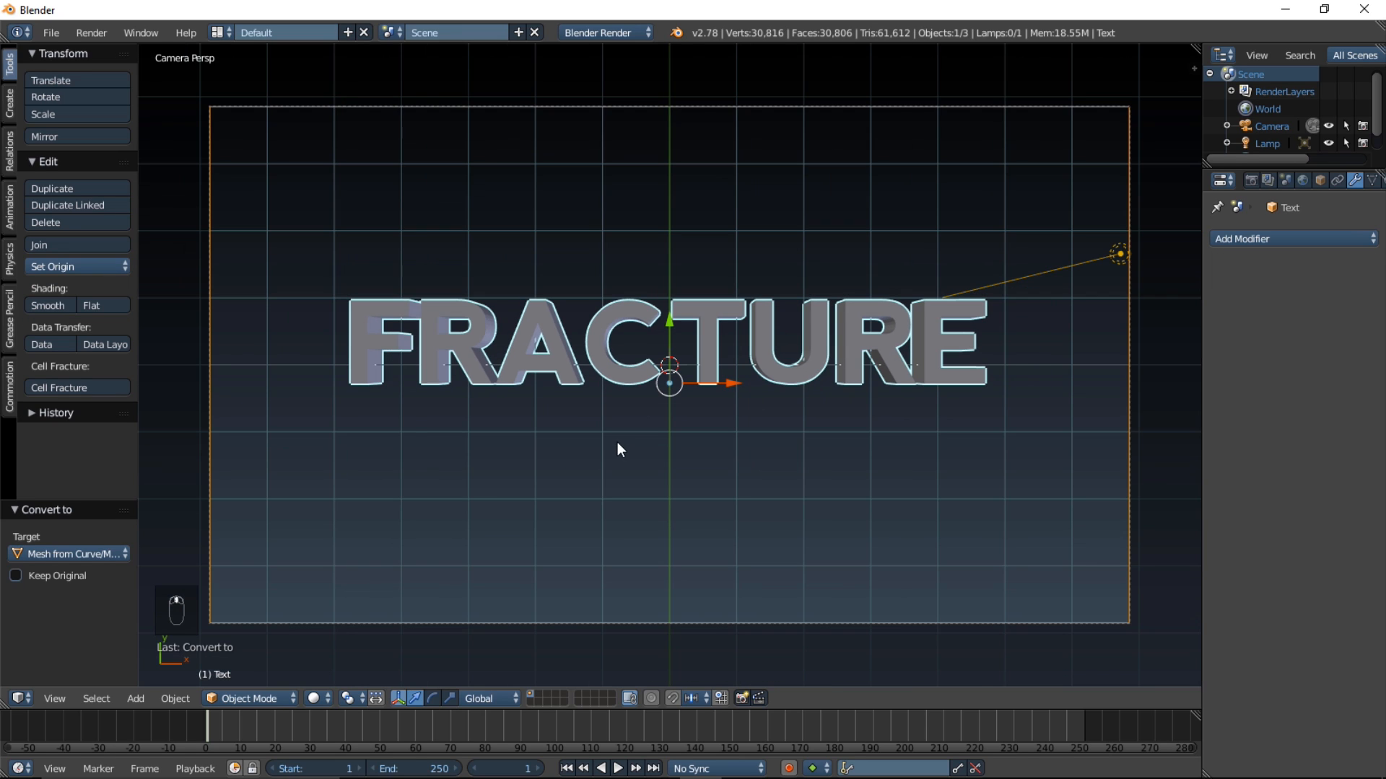
# Step: Move the text mesh about -0.186 along the Y axis to centre it better in the camera frame
pyautogui.scroll(-1, 631, 380)
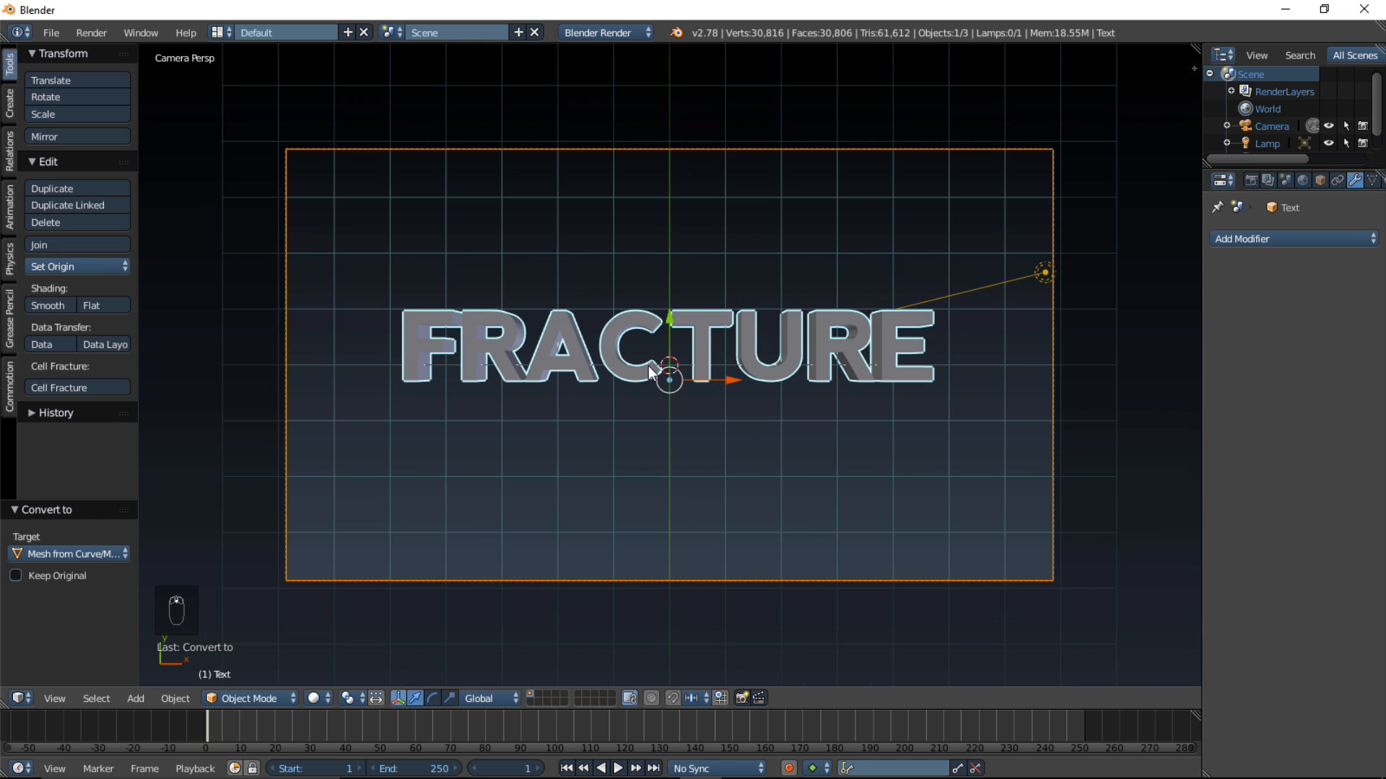
pyautogui.moveTo(672, 317); pyautogui.dragTo(674, 326)
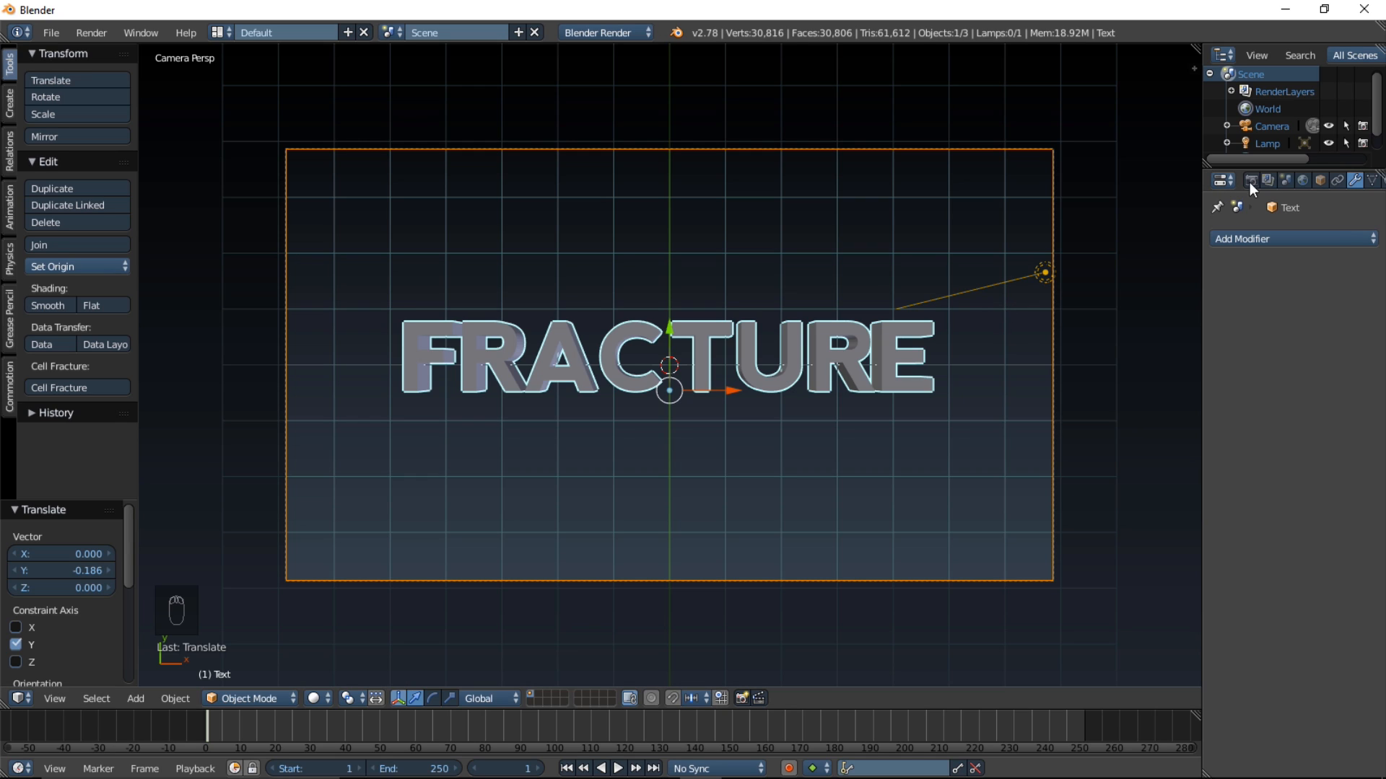
# Step: Switch the render engine to Cycles and give the text two new materials in separate slots
pyautogui.scroll(-3, 1315, 176)
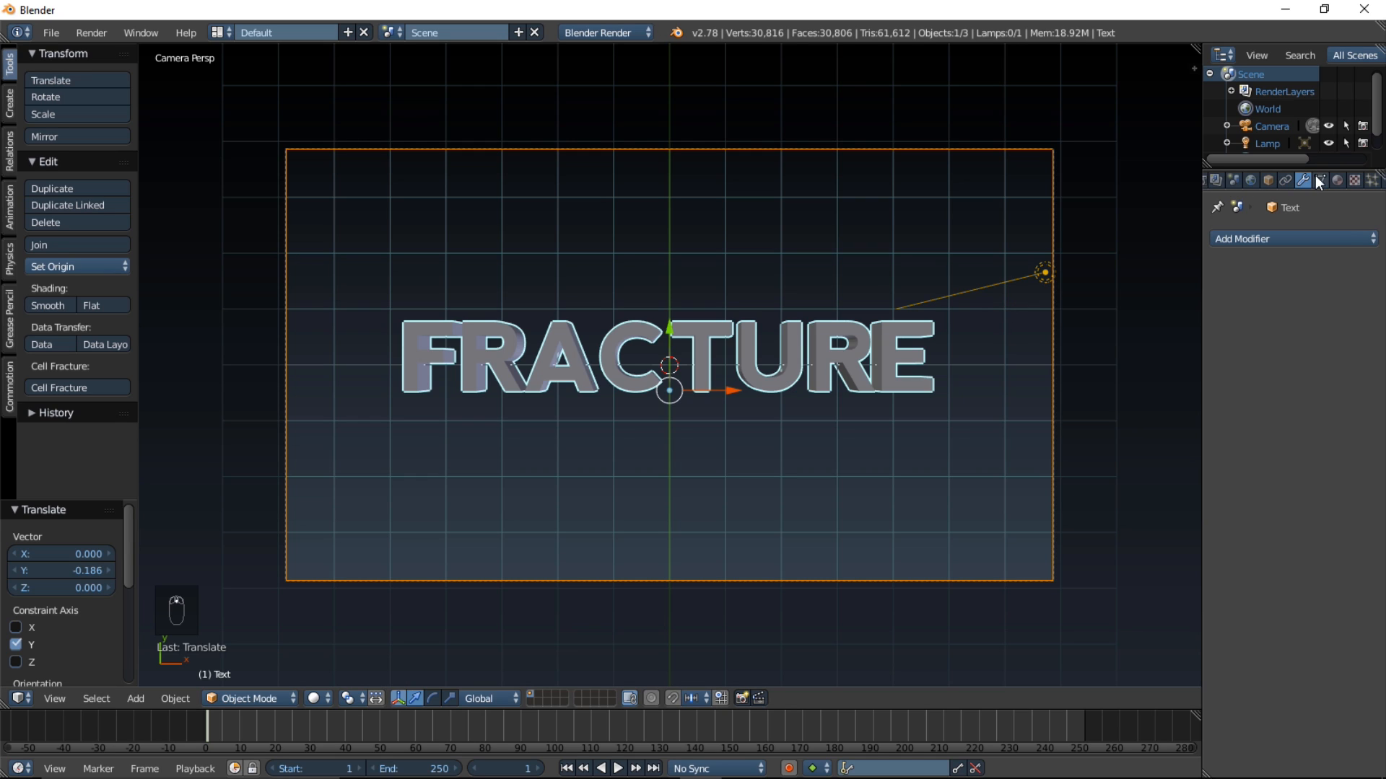
pyautogui.click(621, 30)
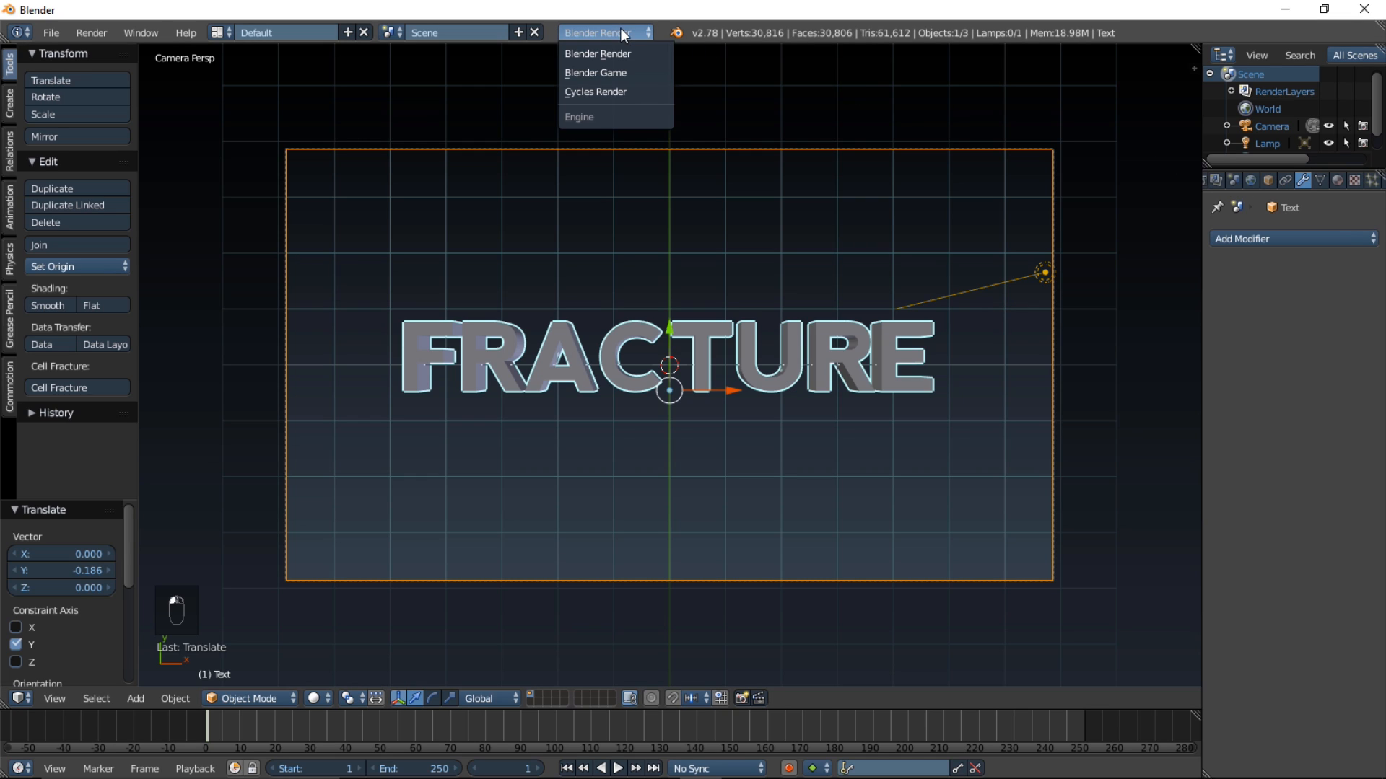
pyautogui.click(625, 92)
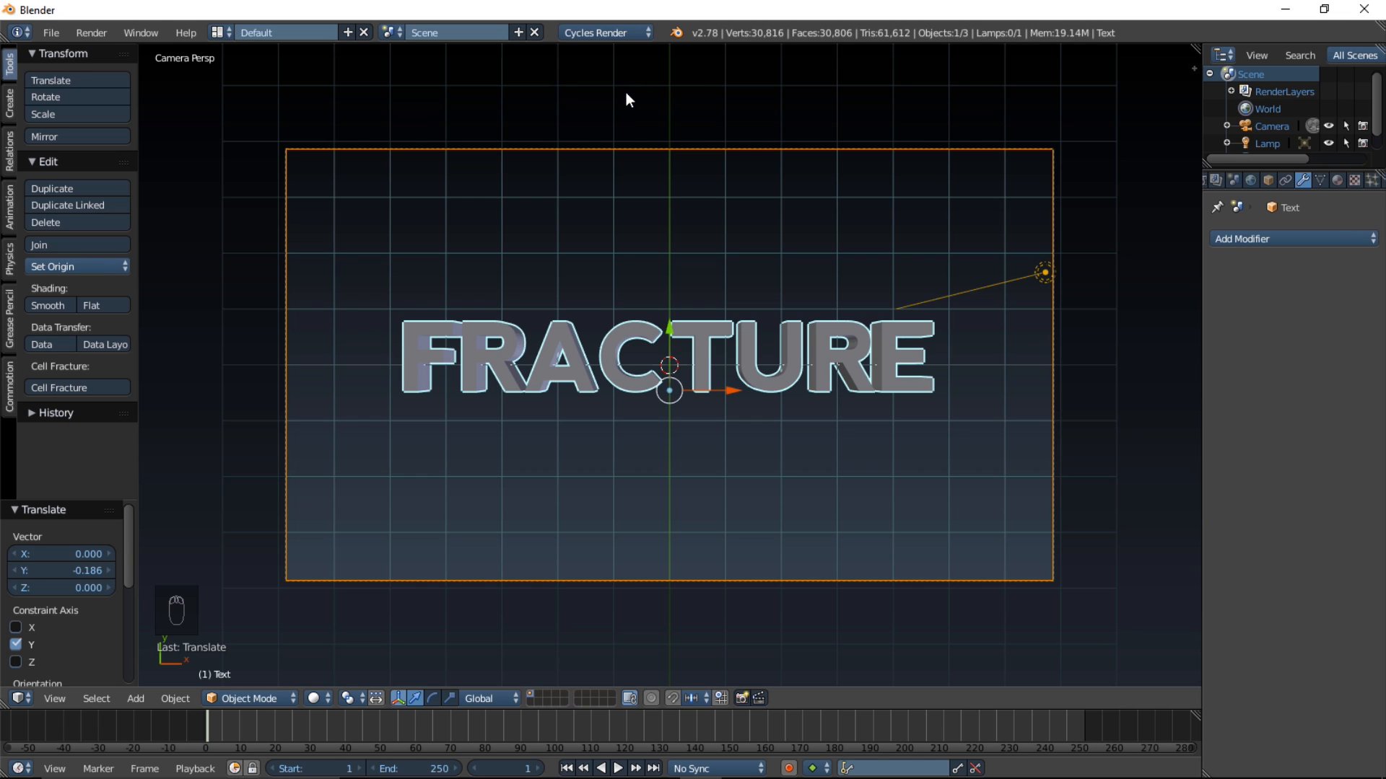
pyautogui.click(1335, 181)
pyautogui.click(1289, 295)
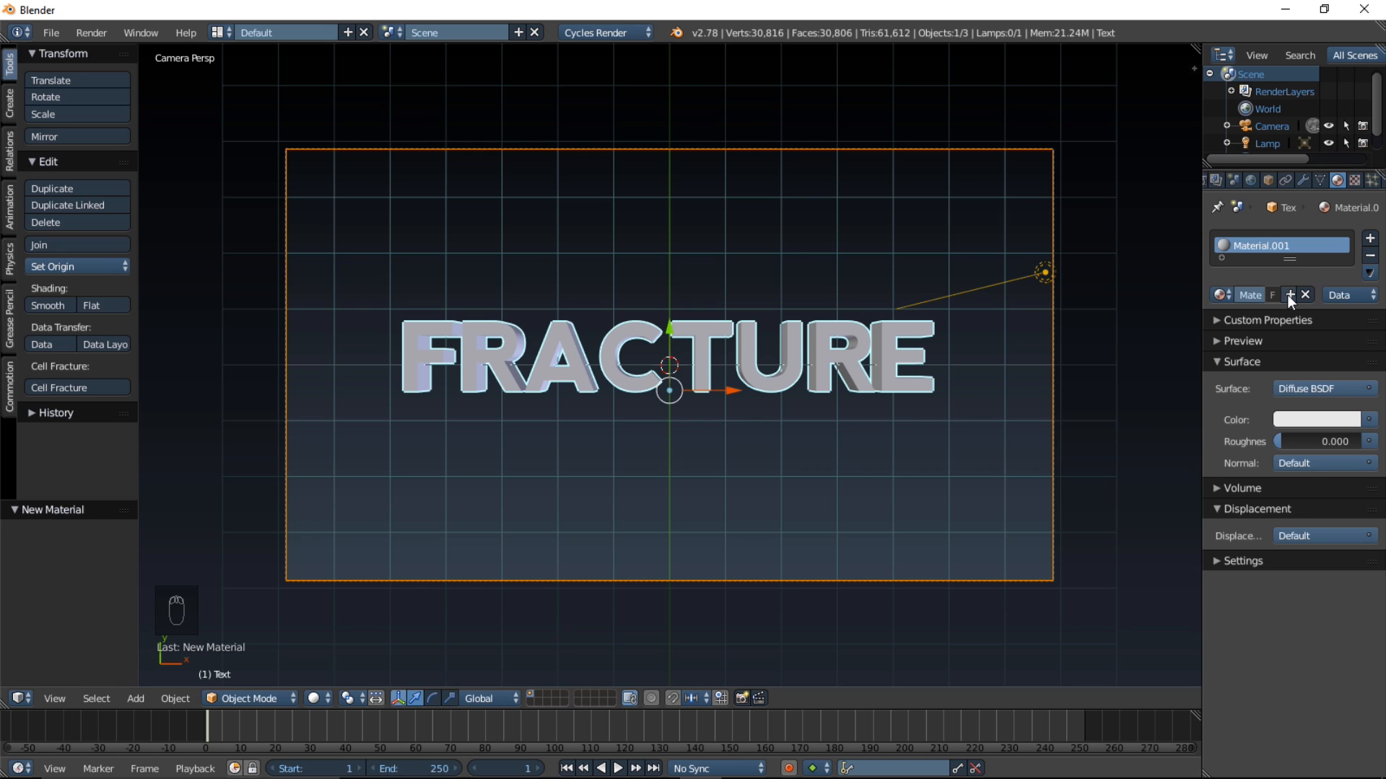
pyautogui.click(1369, 238)
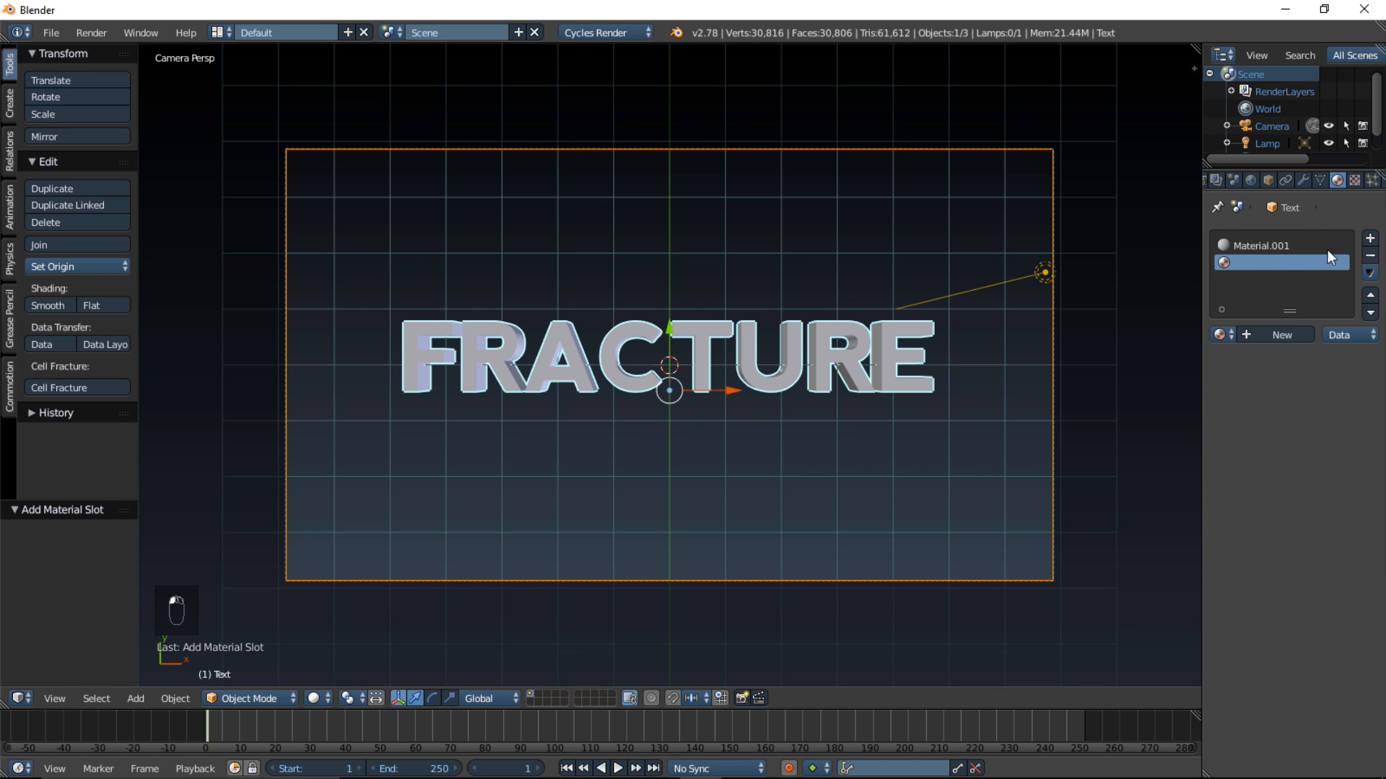
pyautogui.click(1279, 333)
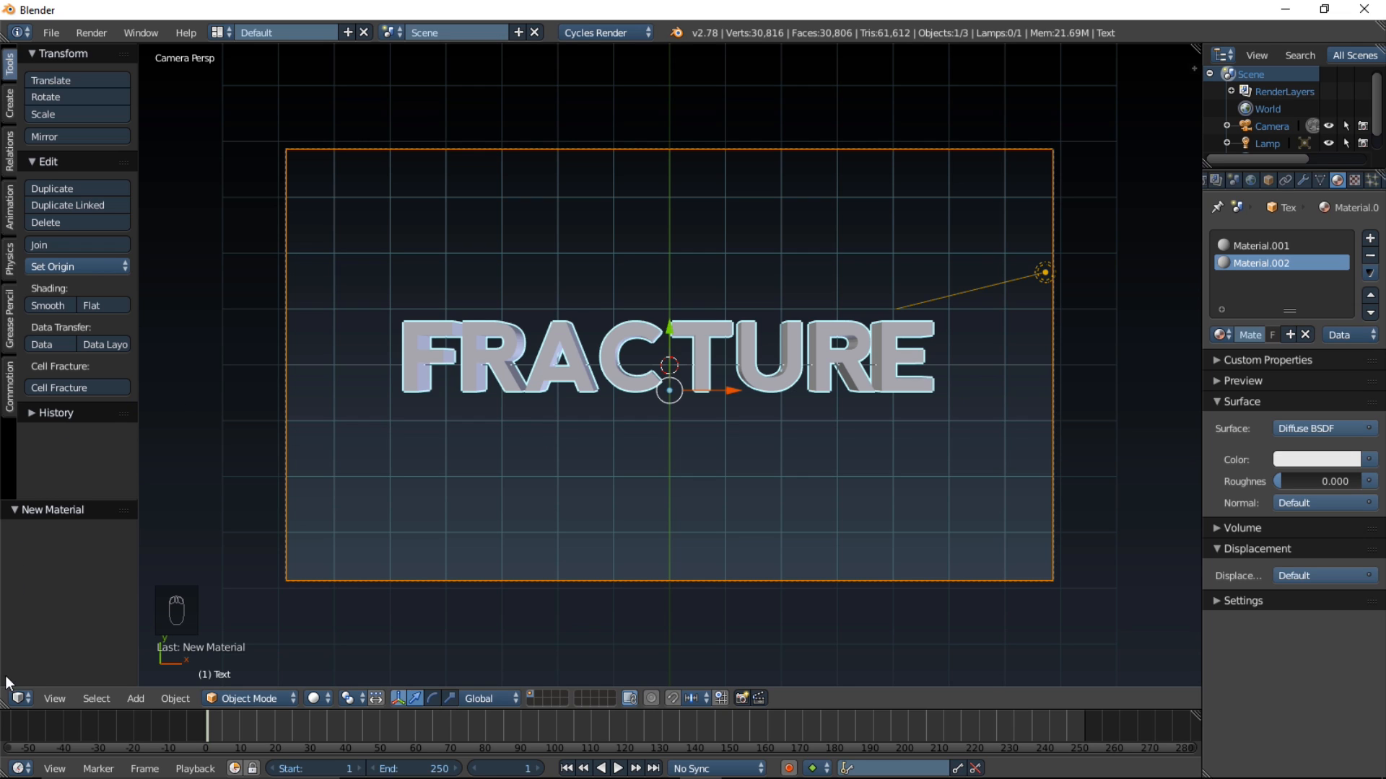
# Step: Open the user preferences in a split-off area, look up the Cell Fracture add-on, and close that area again
pyautogui.moveTo(6, 705); pyautogui.dragTo(516, 704)
pyautogui.click(19, 699)
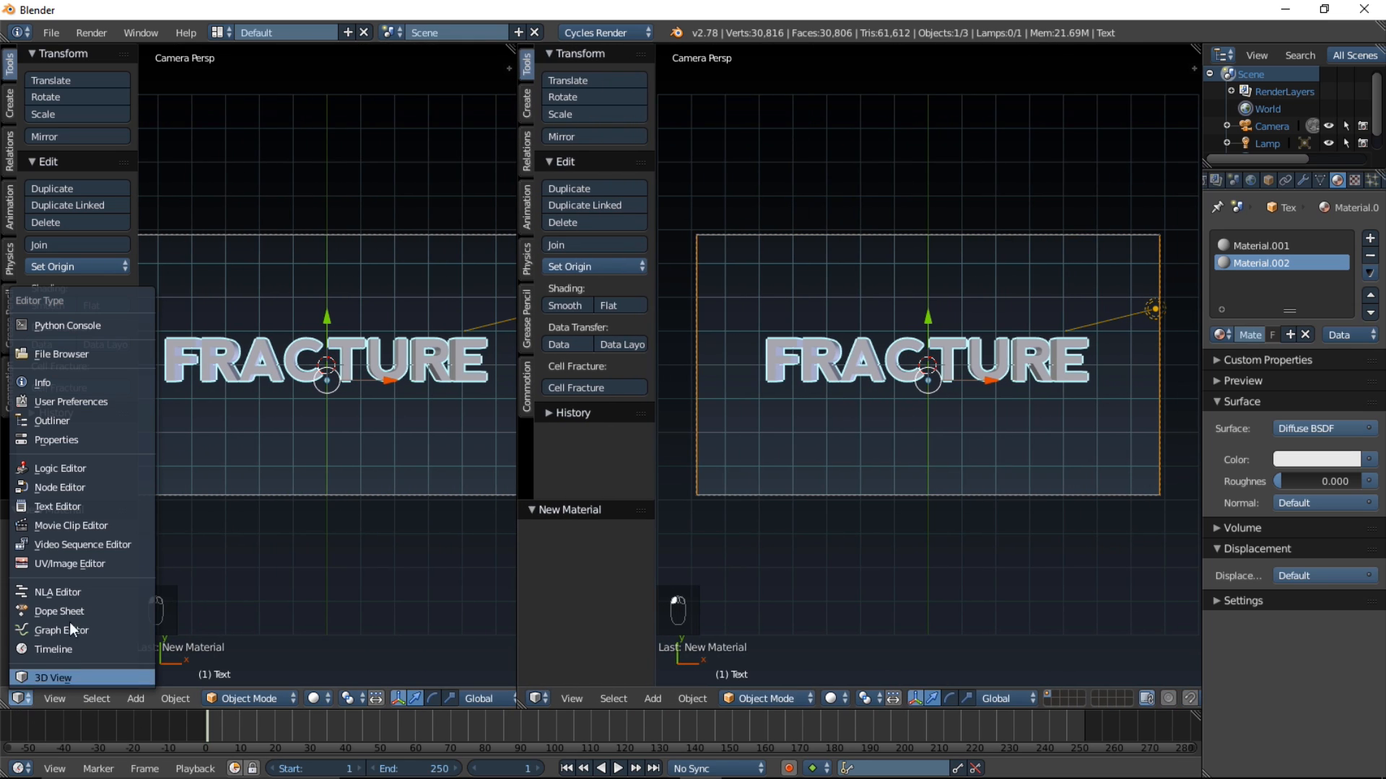
pyautogui.click(127, 401)
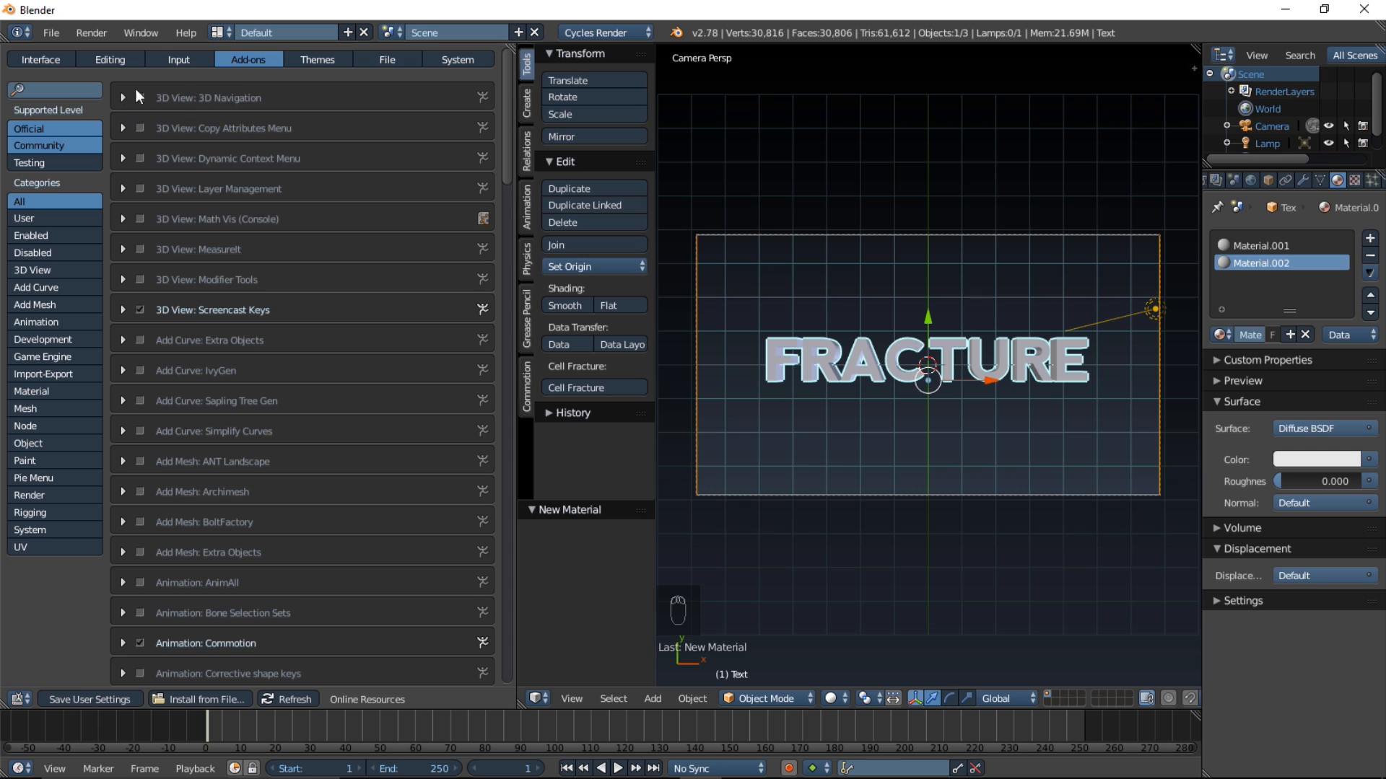
pyautogui.click(47, 91)
pyautogui.write('cell')
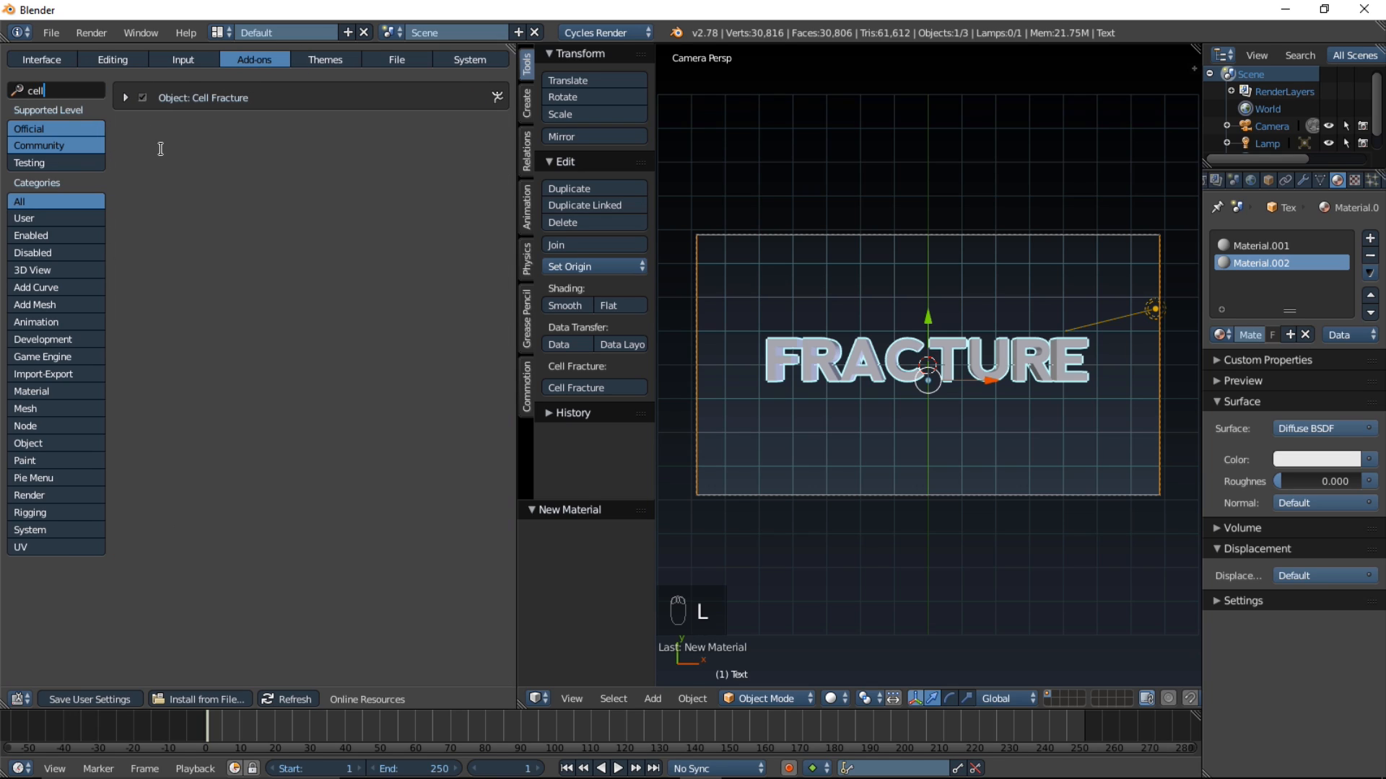
pyautogui.click(158, 116)
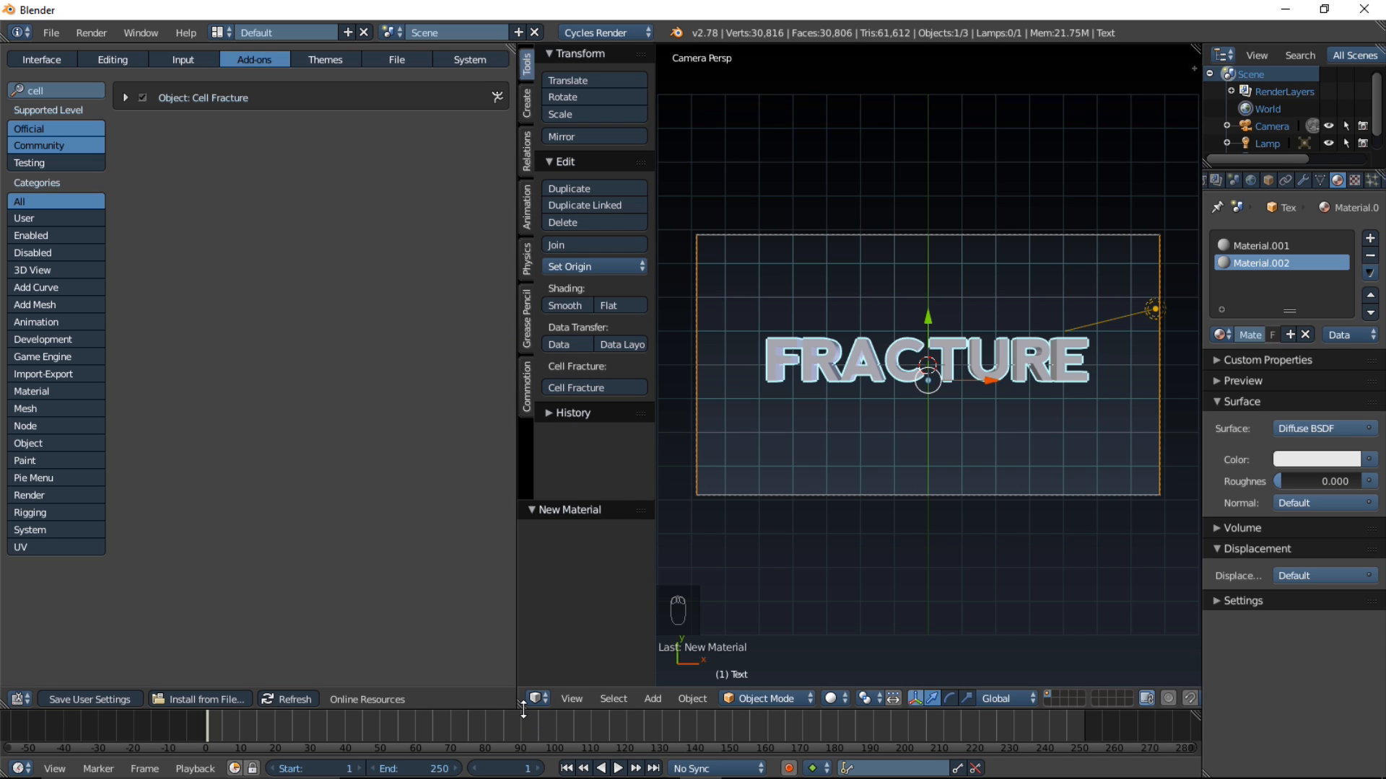
pyautogui.moveTo(519, 705); pyautogui.dragTo(322, 689)
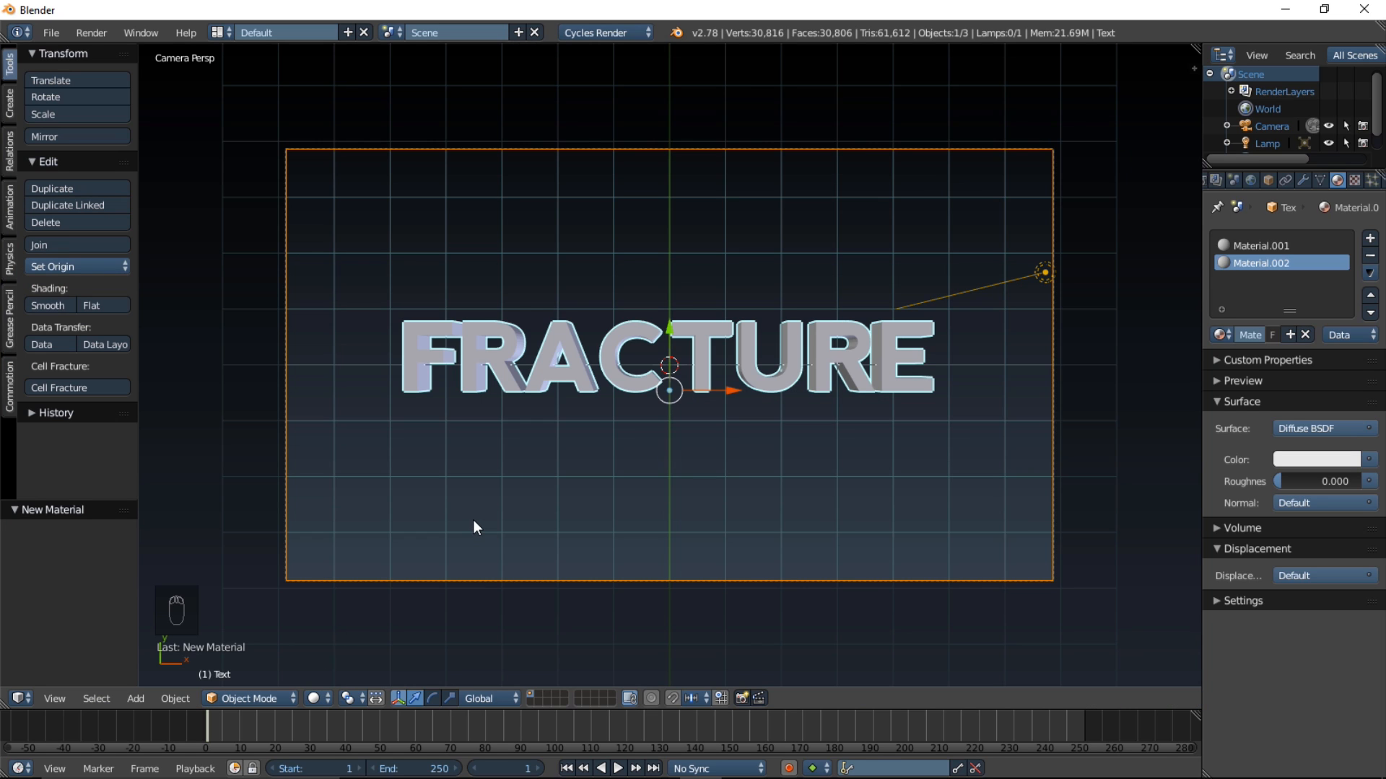
# Step: Start Cell Fracture on the text mesh with Own Verts as the point source and a source limit of 300
pyautogui.press('space')
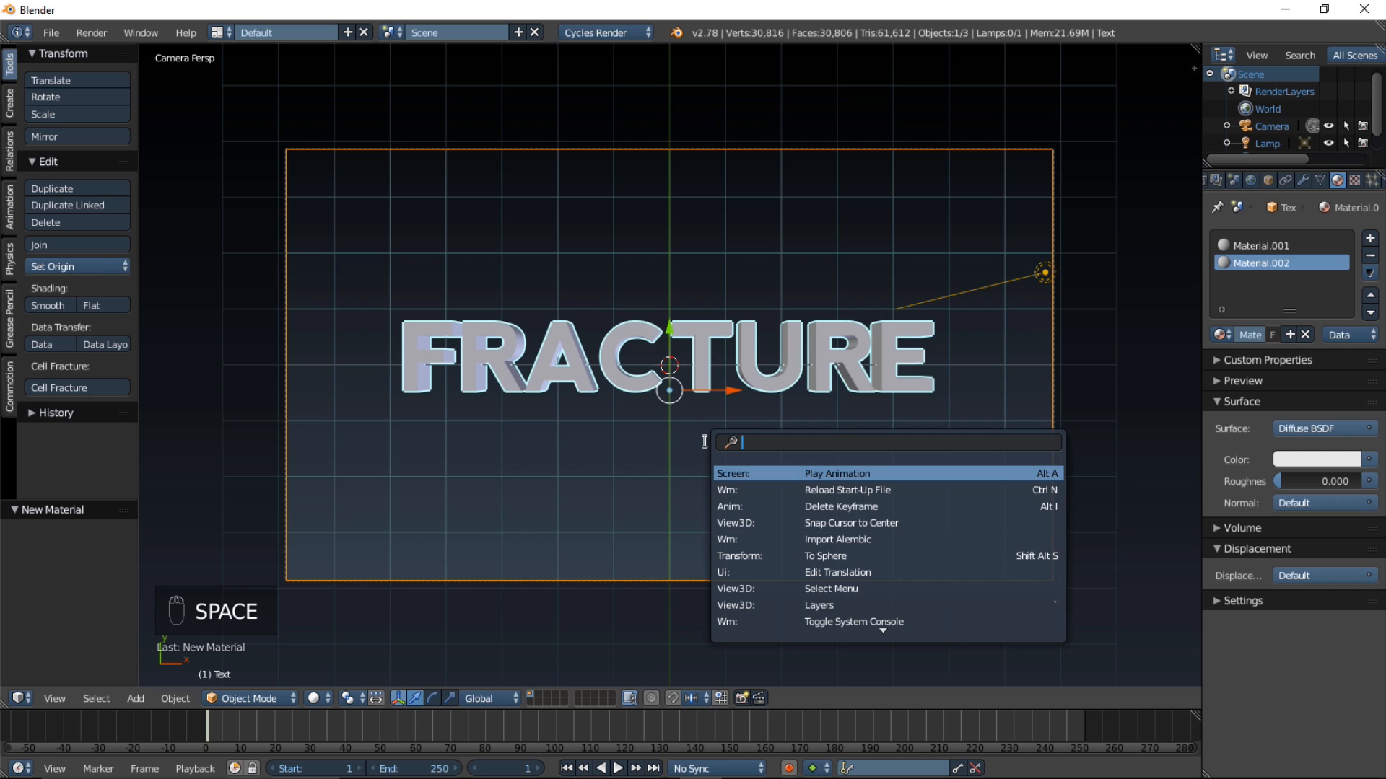
pyautogui.write('cell')
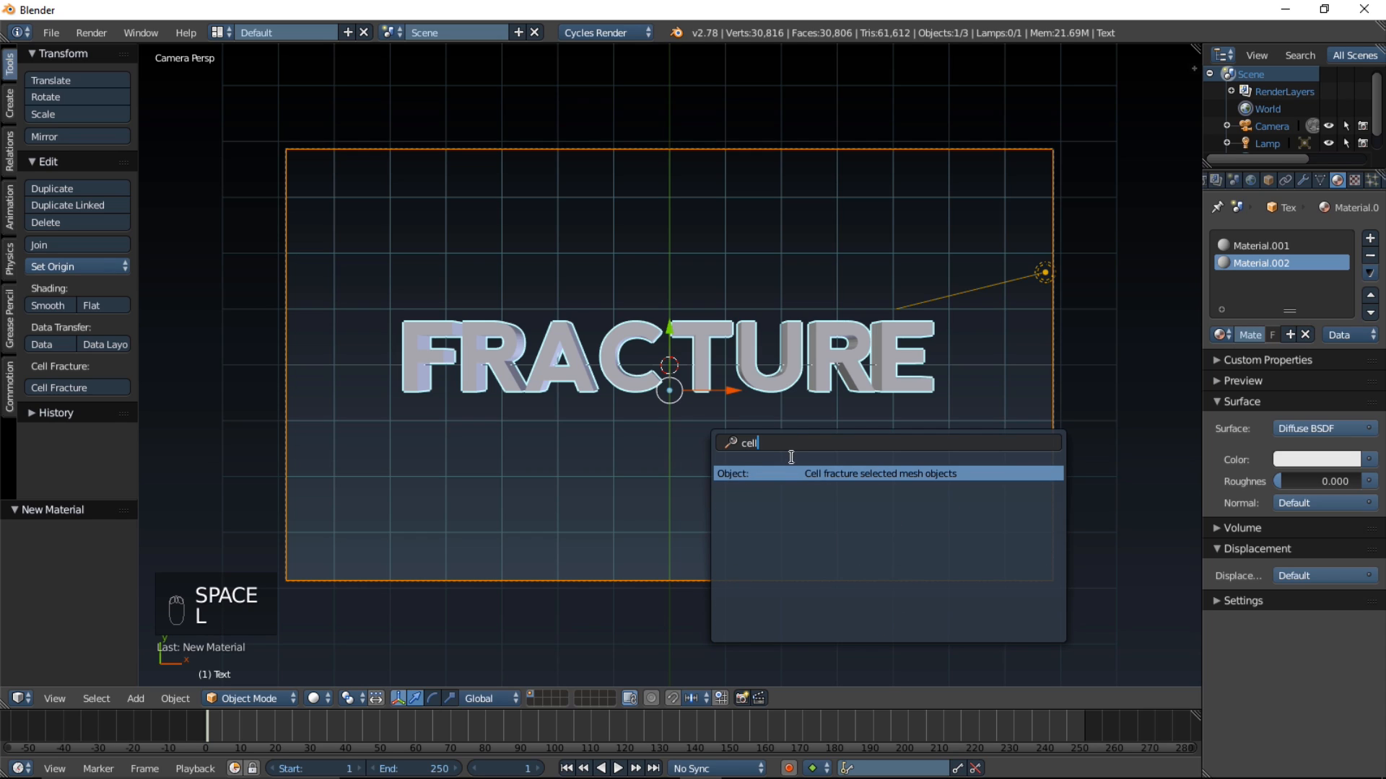
pyautogui.click(860, 474)
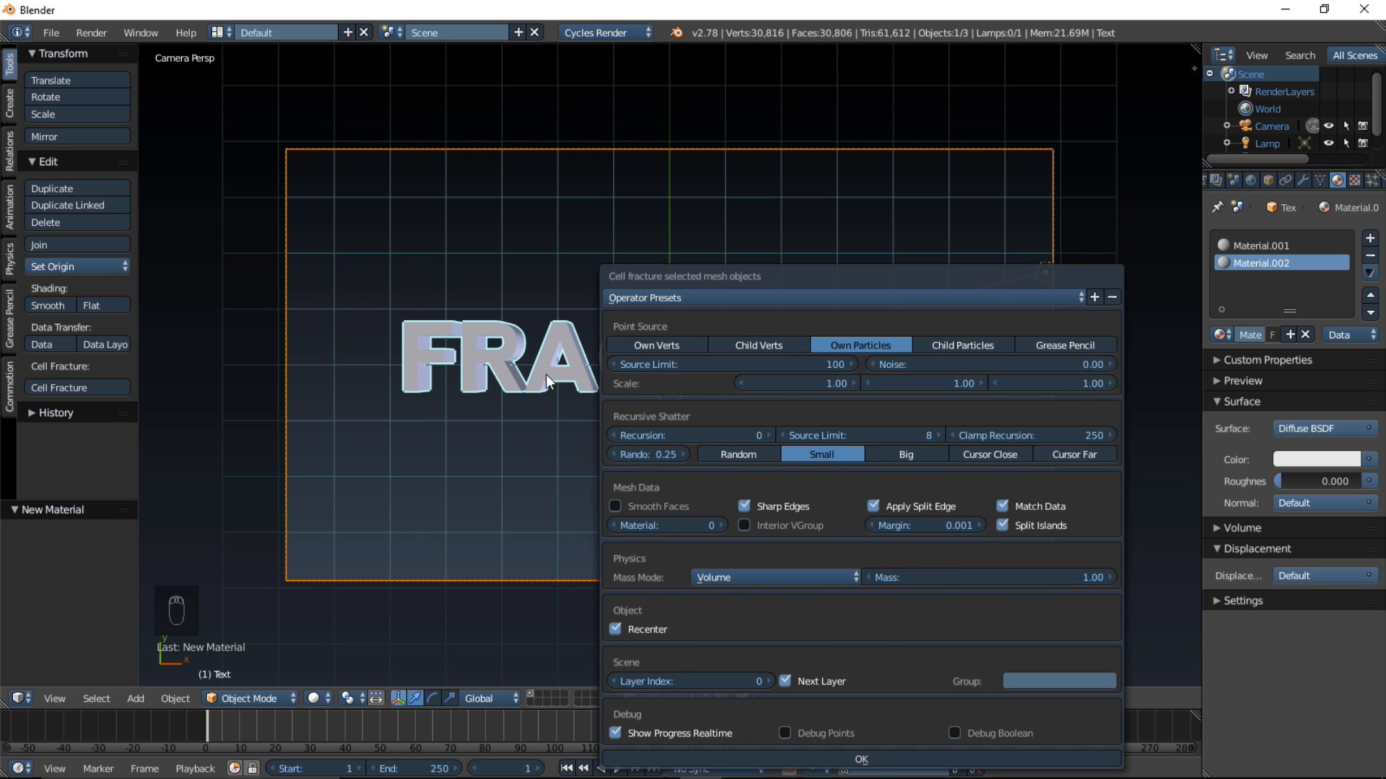
pyautogui.click(659, 345)
pyautogui.click(728, 366)
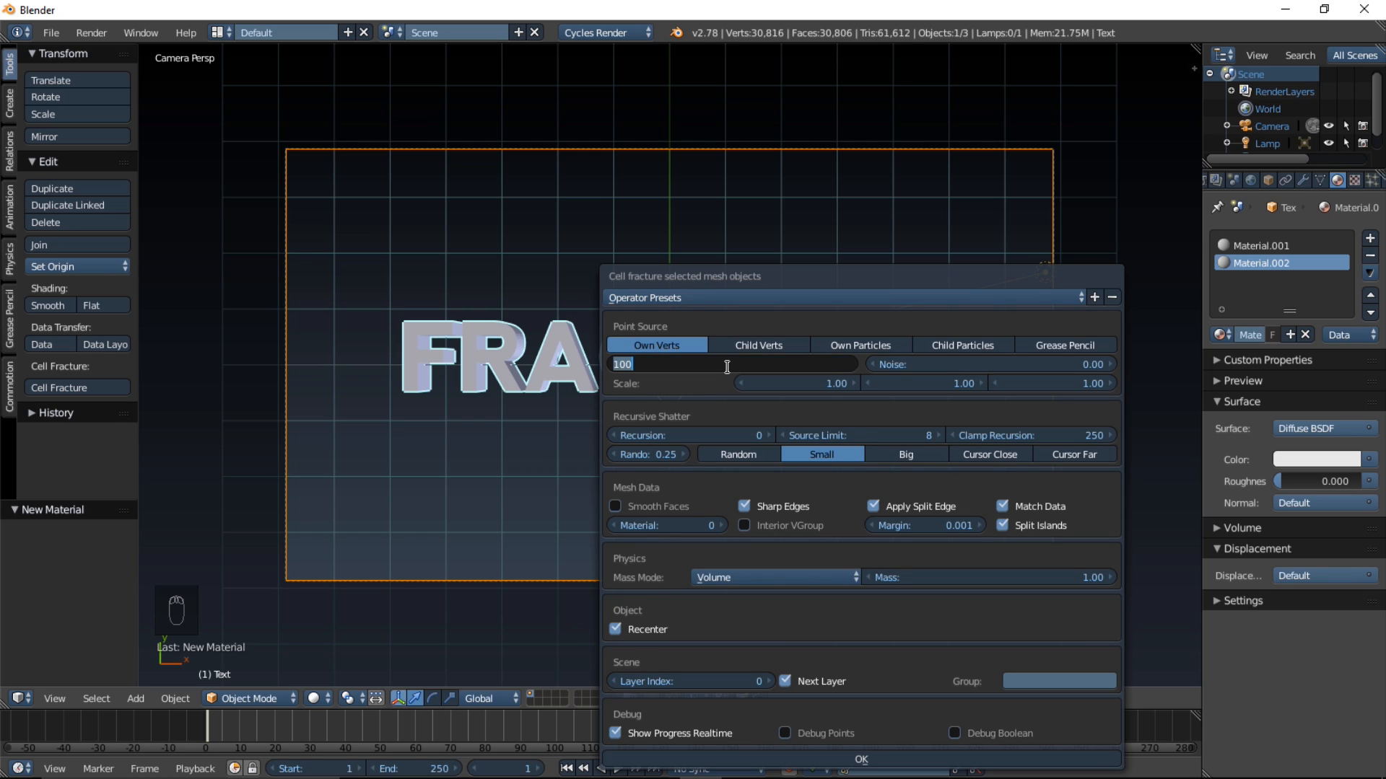
pyautogui.write('300')
pyautogui.press('Return')
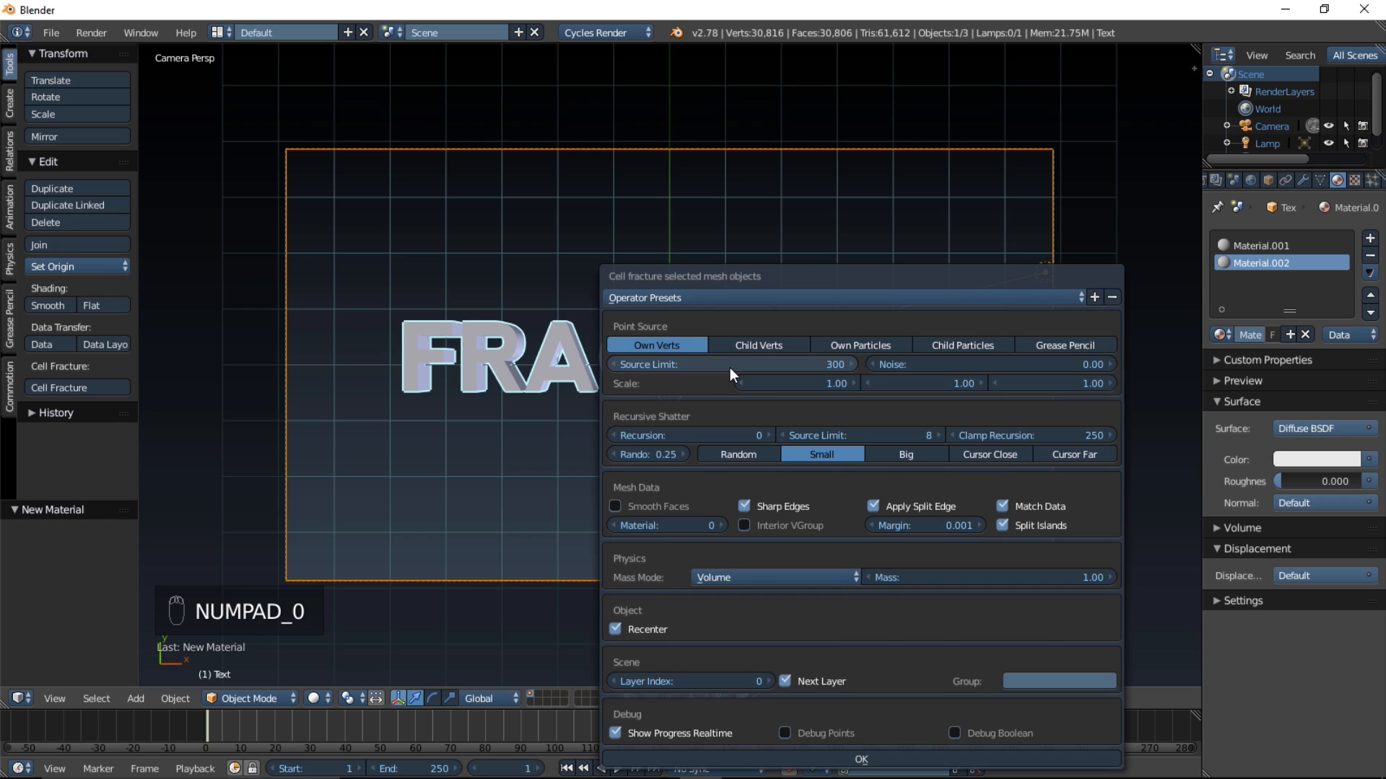
# Step: Set the fracture's recursion to 1 and its material index to 1, and run it
pyautogui.click(769, 435)
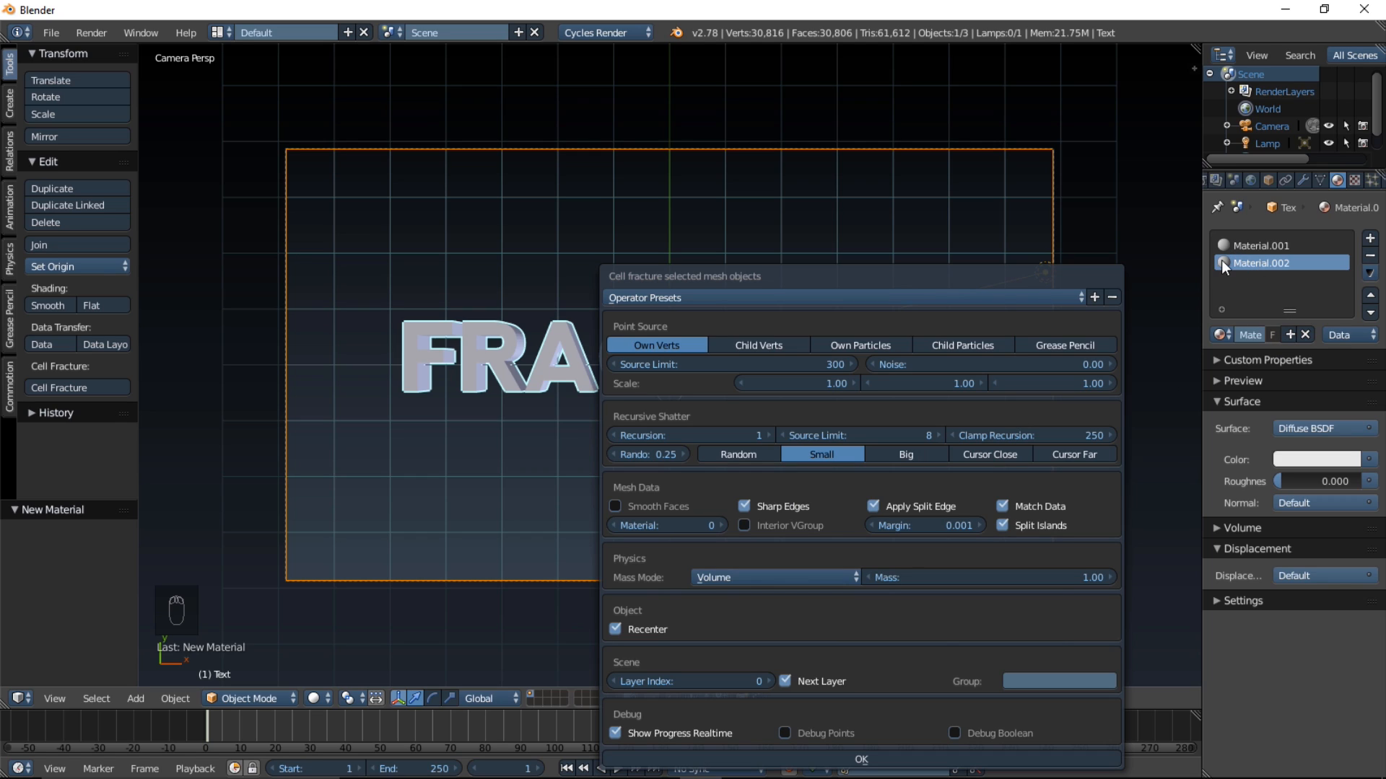
pyautogui.click(704, 525)
pyautogui.write('1')
pyautogui.press('Return')
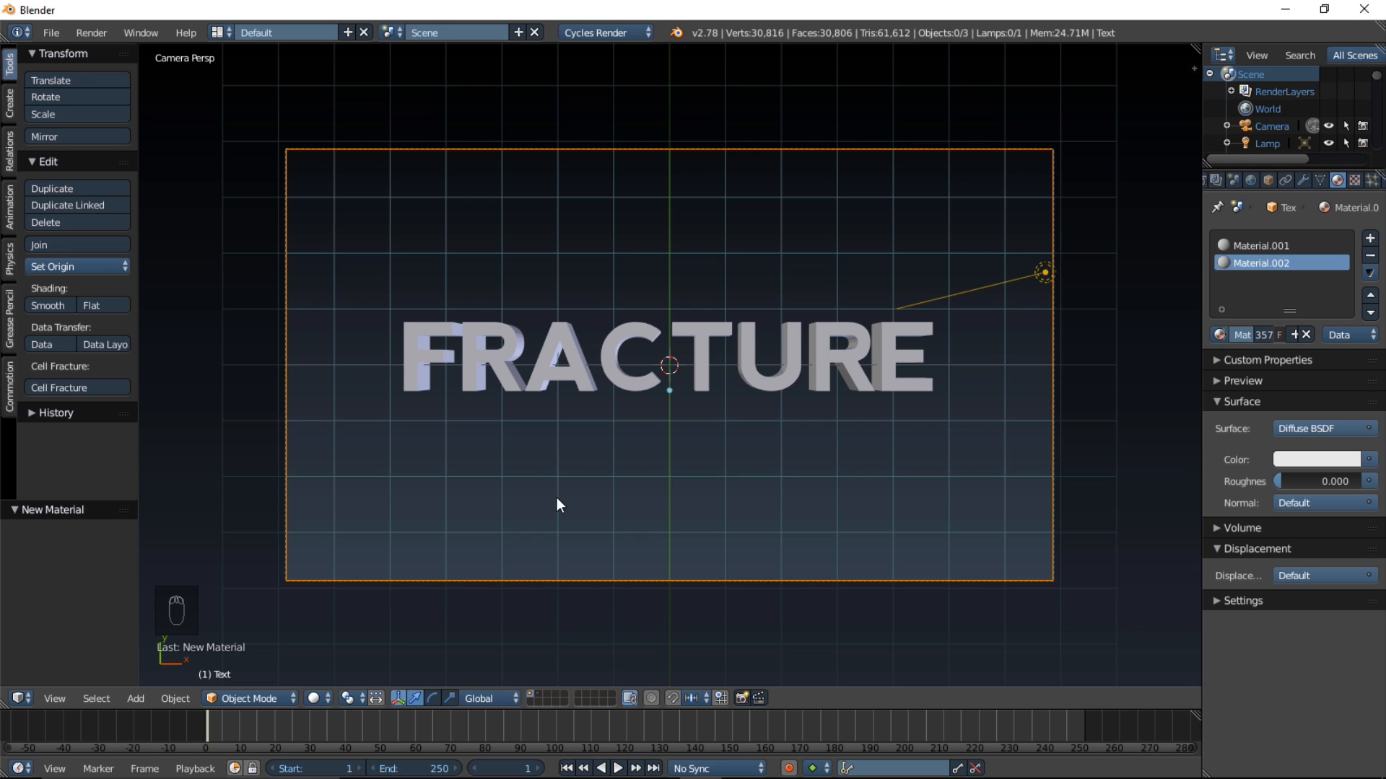
# Step: Show the second layer and examine the fractured letter pieces up close
pyautogui.click(540, 695)
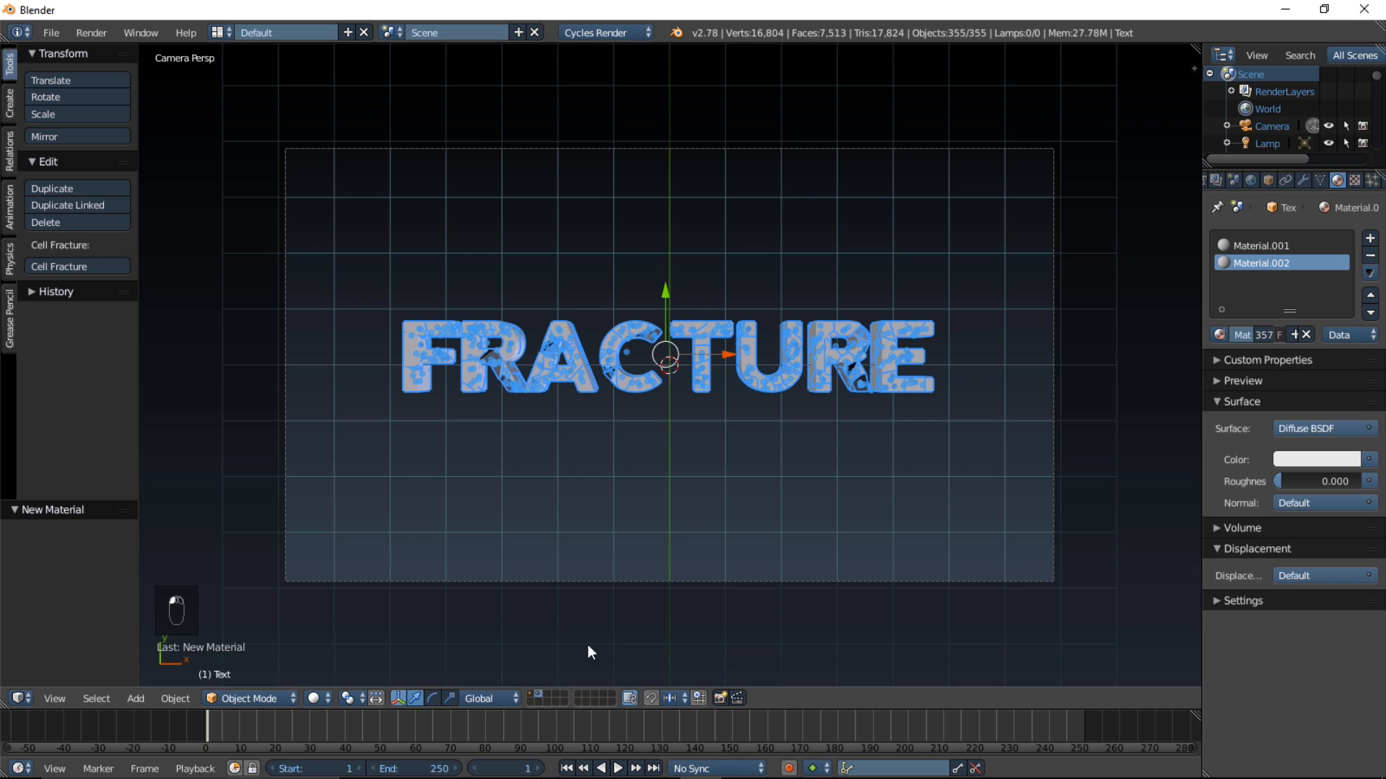
pyautogui.scroll(4, 653, 479)
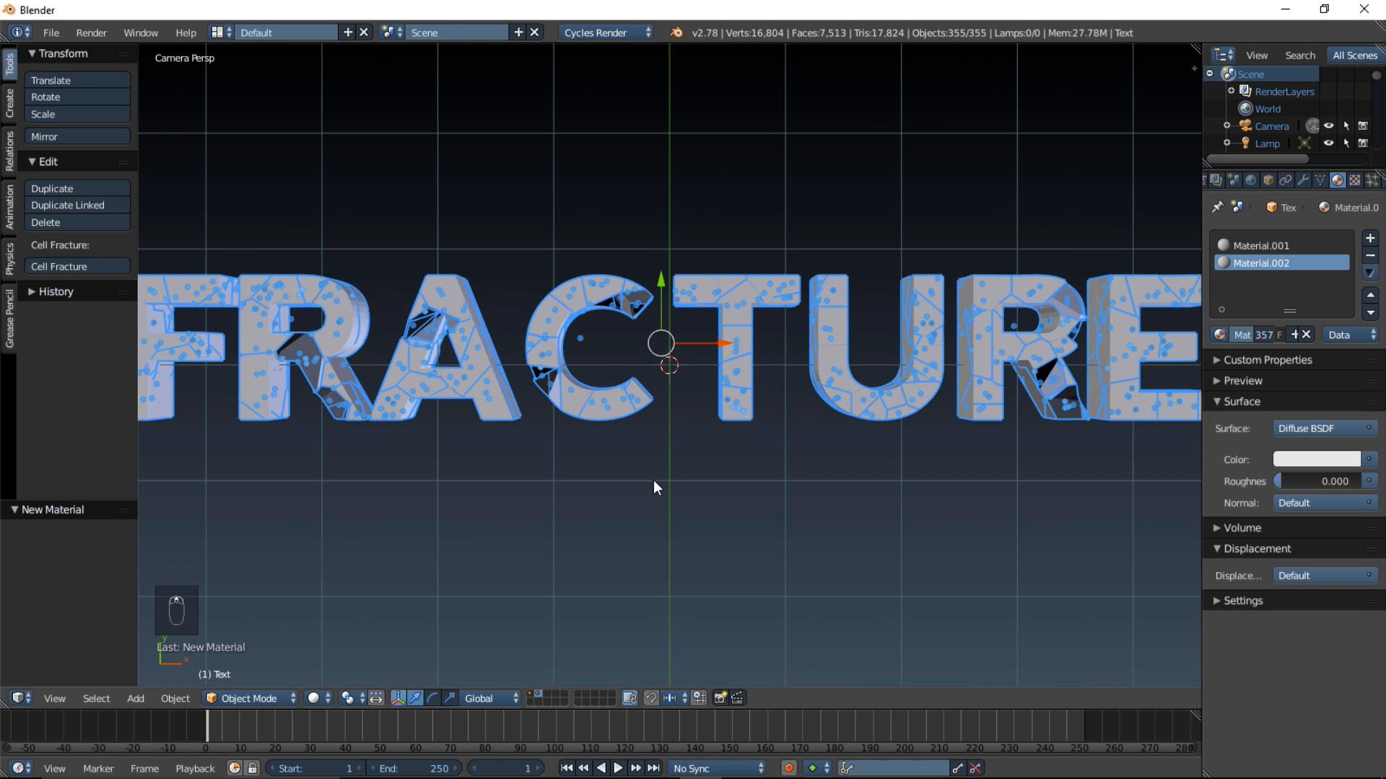
pyautogui.scroll(-4, 758, 471)
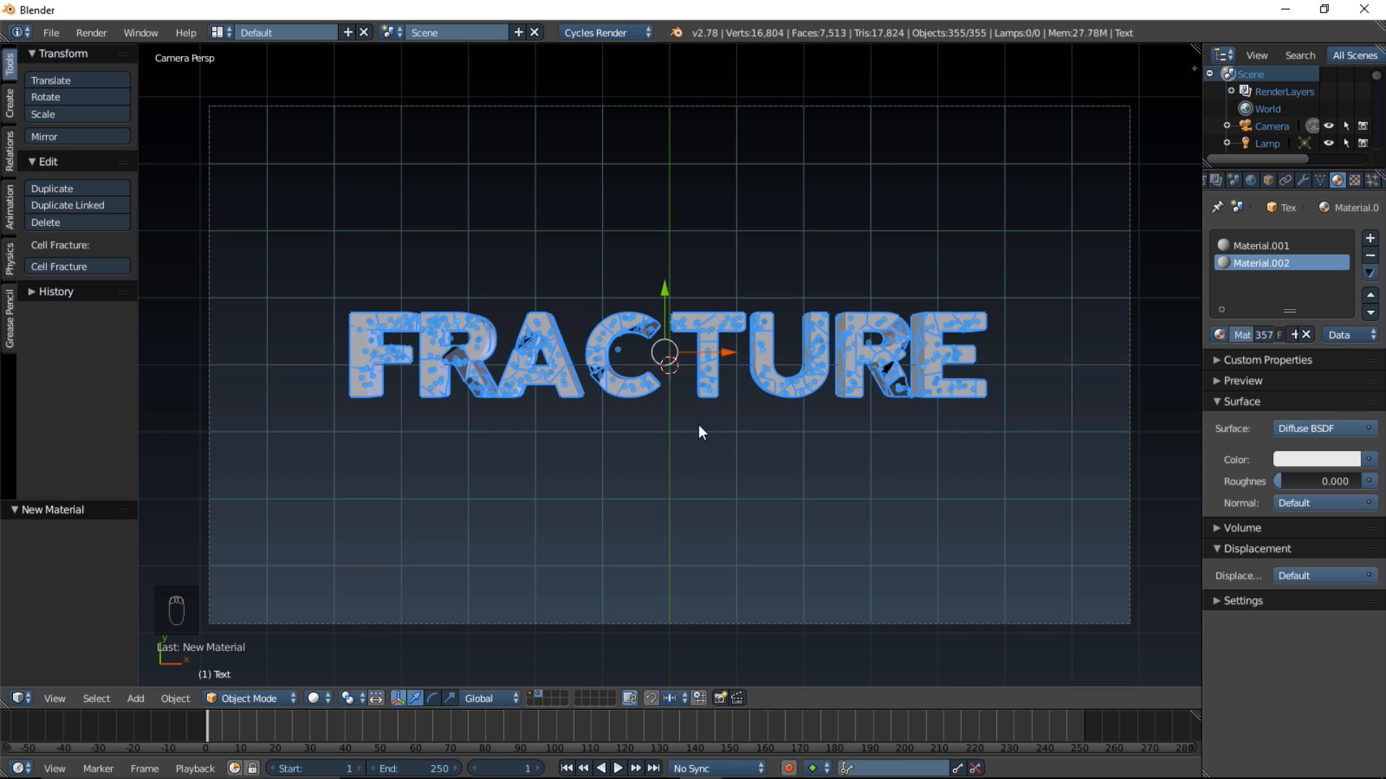
# Step: Add active rigid bodies to all selected pieces of the fractured text using the Add Rigid Bodies operator
pyautogui.press('space')
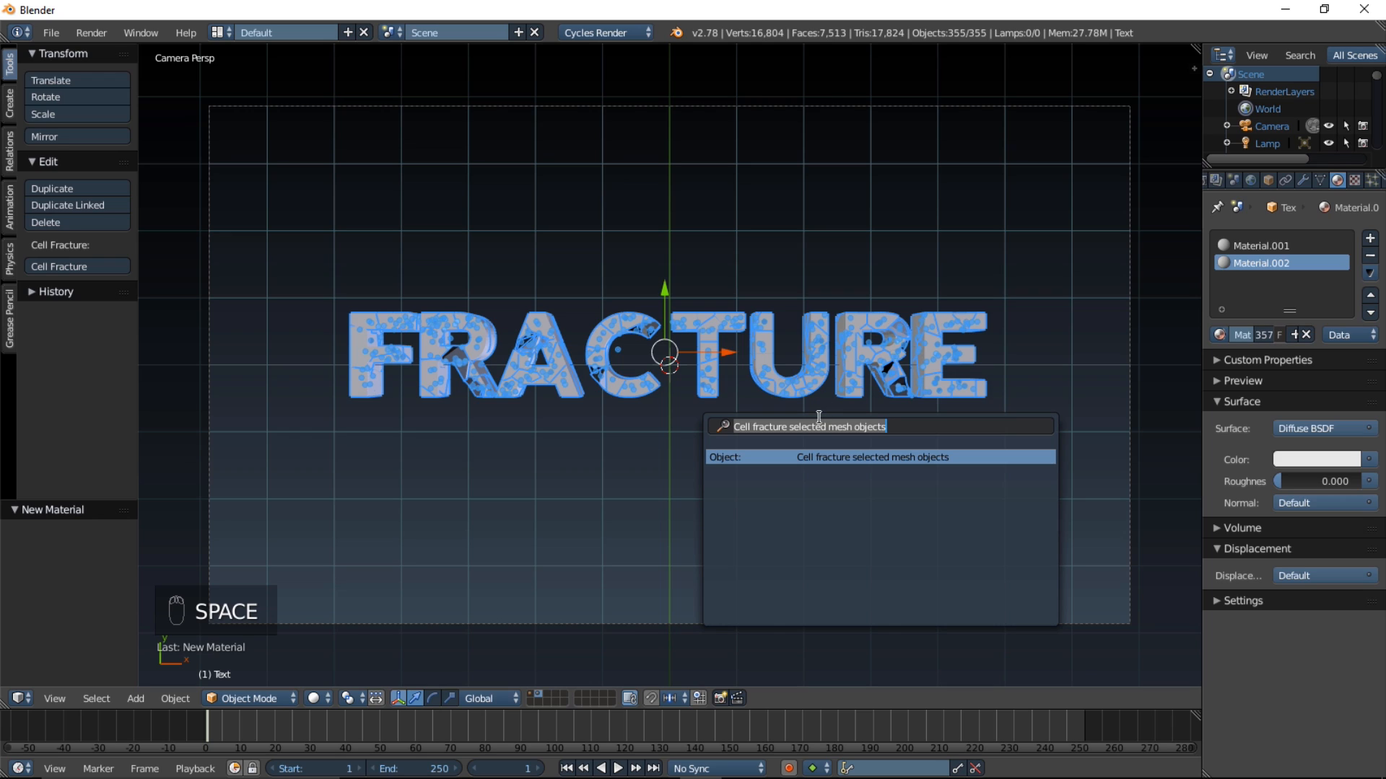
pyautogui.write('rigi')
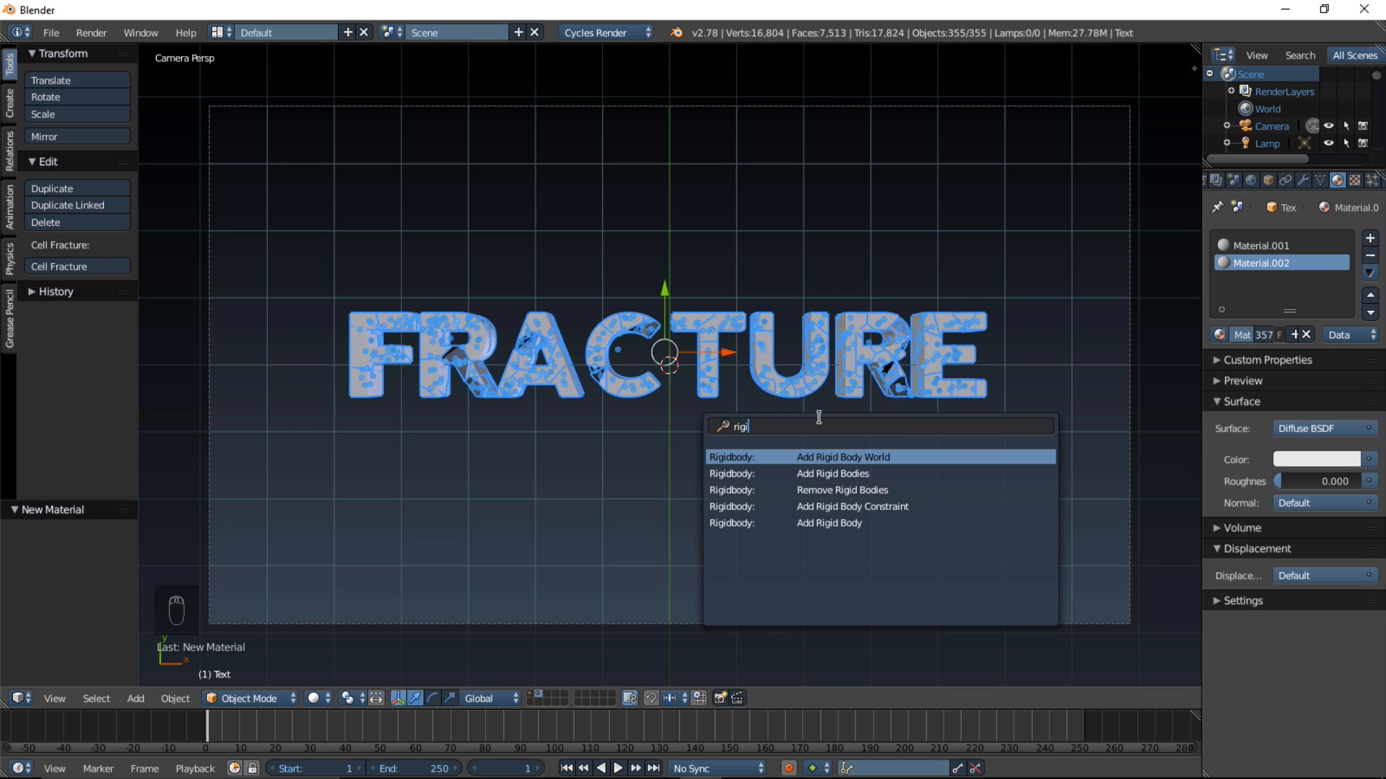
pyautogui.write('d')
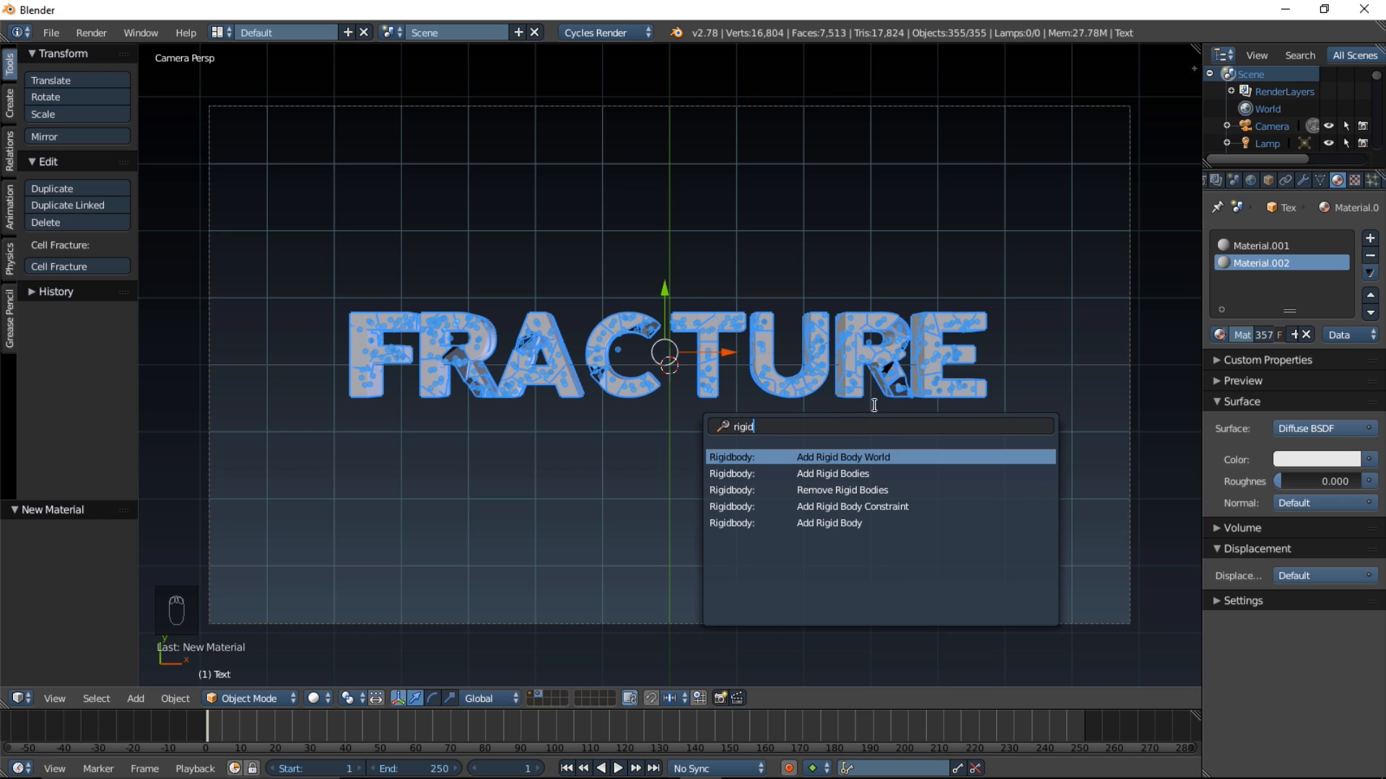
pyautogui.click(812, 475)
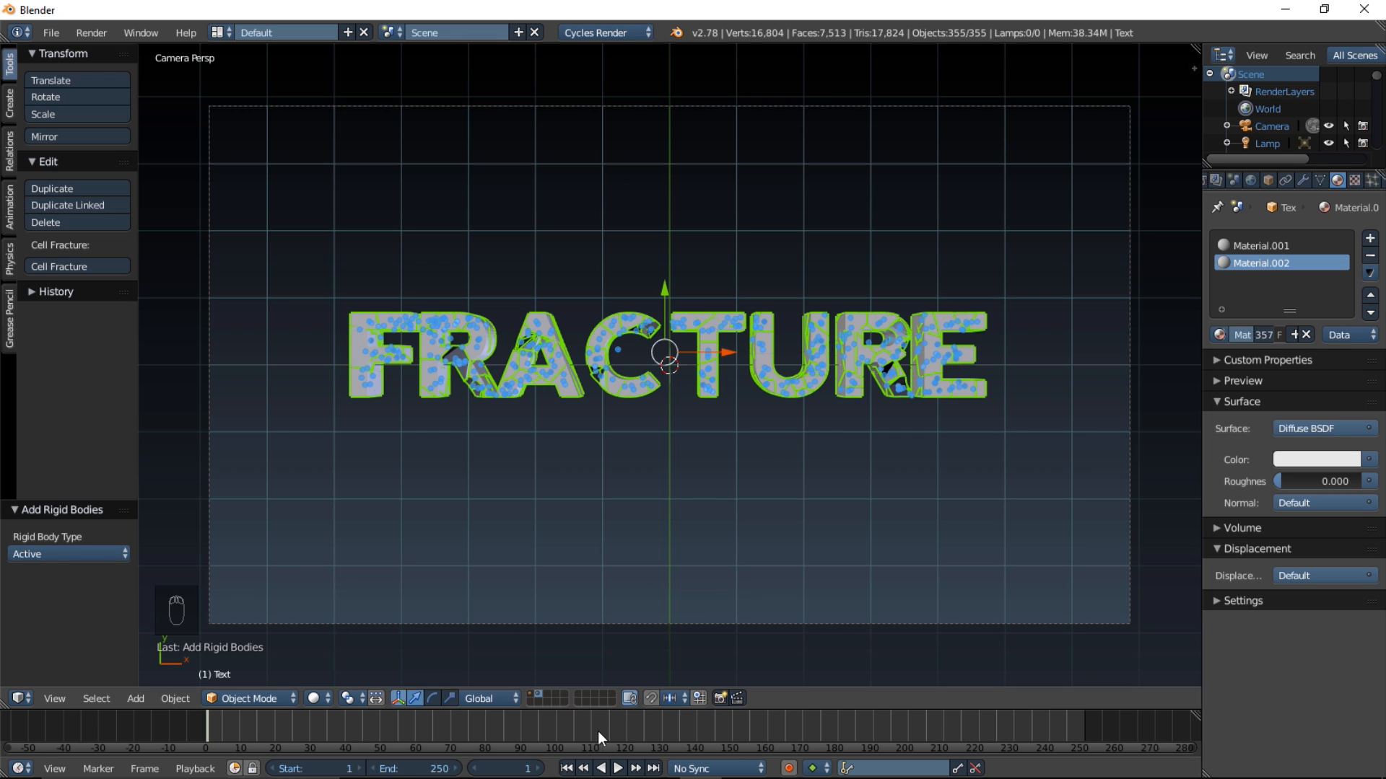
# Step: Play the rigid body simulation briefly, stop it, and return to frame 0
pyautogui.click(618, 768)
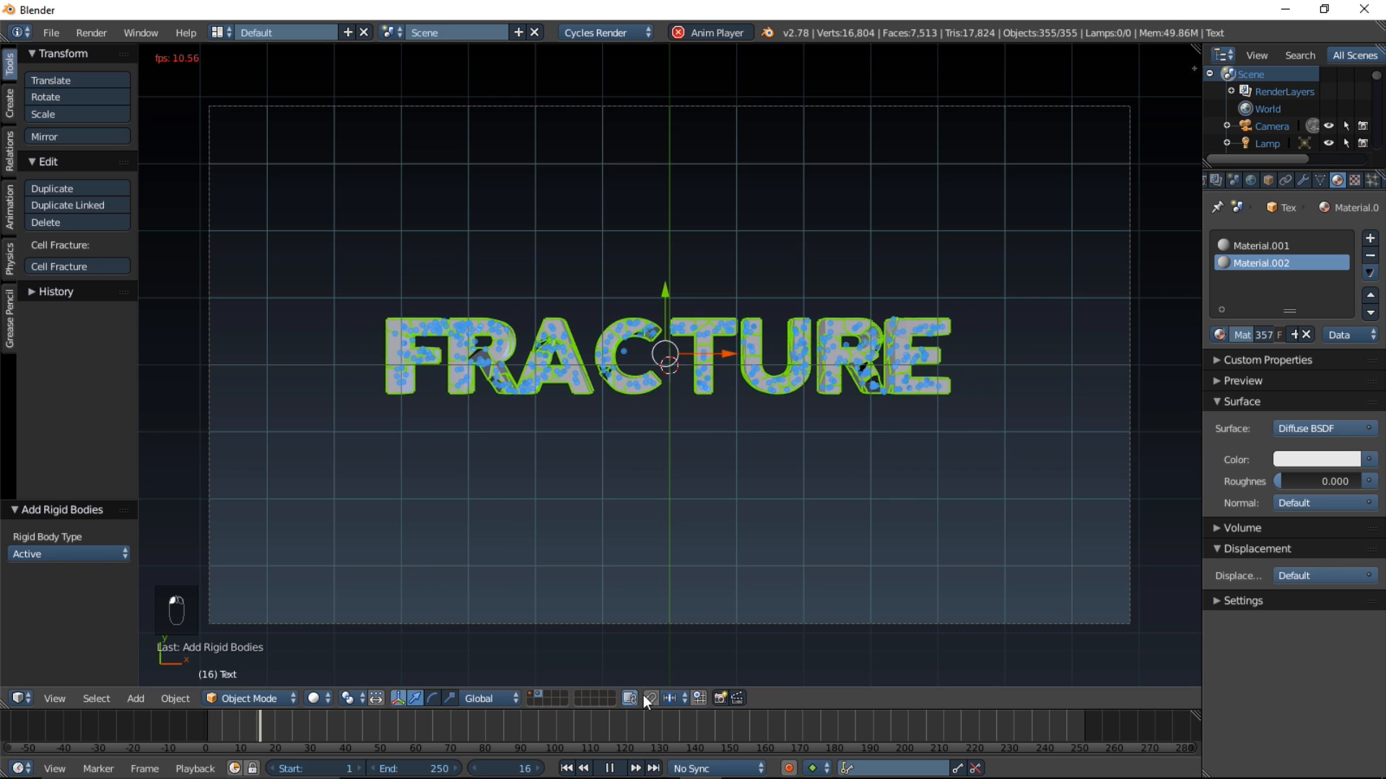
pyautogui.click(609, 769)
pyautogui.moveTo(232, 733); pyautogui.dragTo(165, 690)
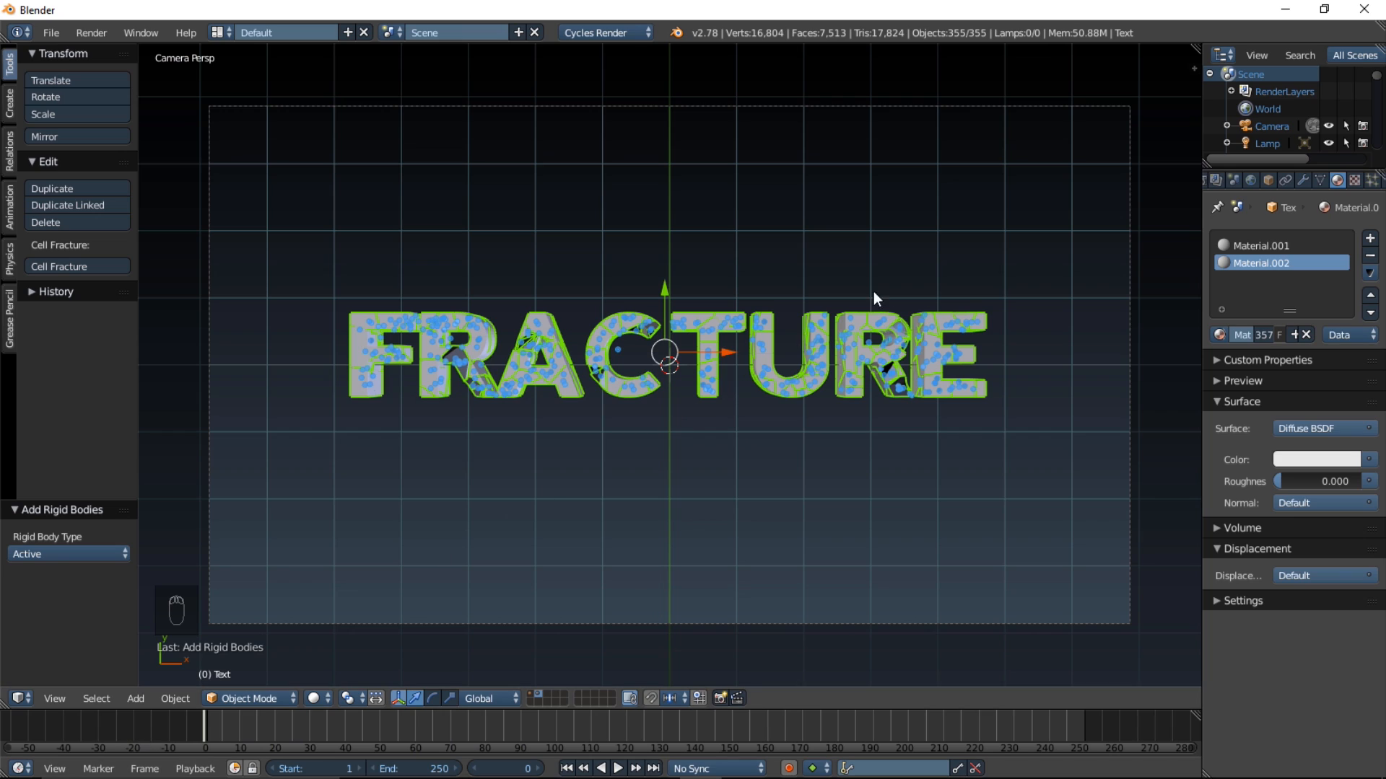
# Step: Set the gravity weight to 0 in the scene's rigid body field weights
pyautogui.scroll(2, 1250, 185)
pyautogui.scroll(1, 1251, 186)
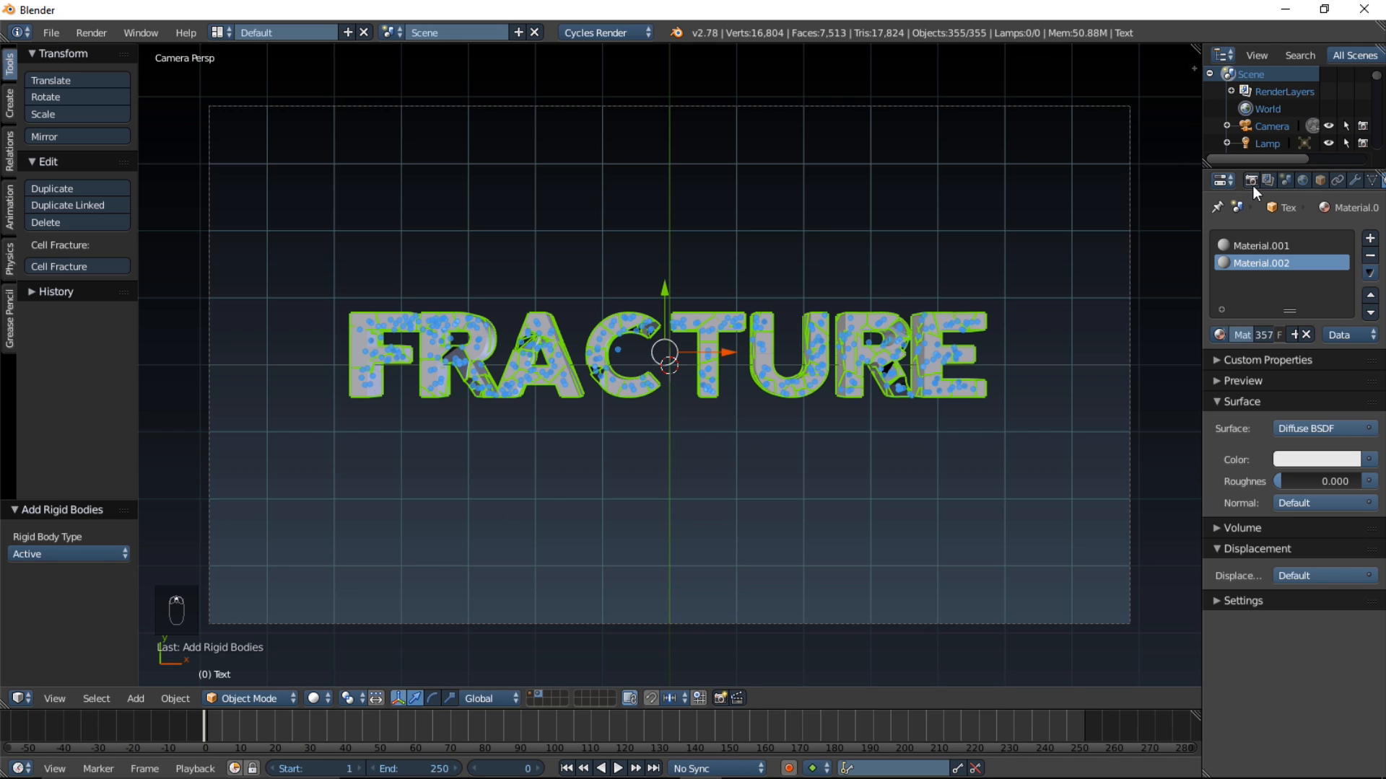
pyautogui.click(1286, 180)
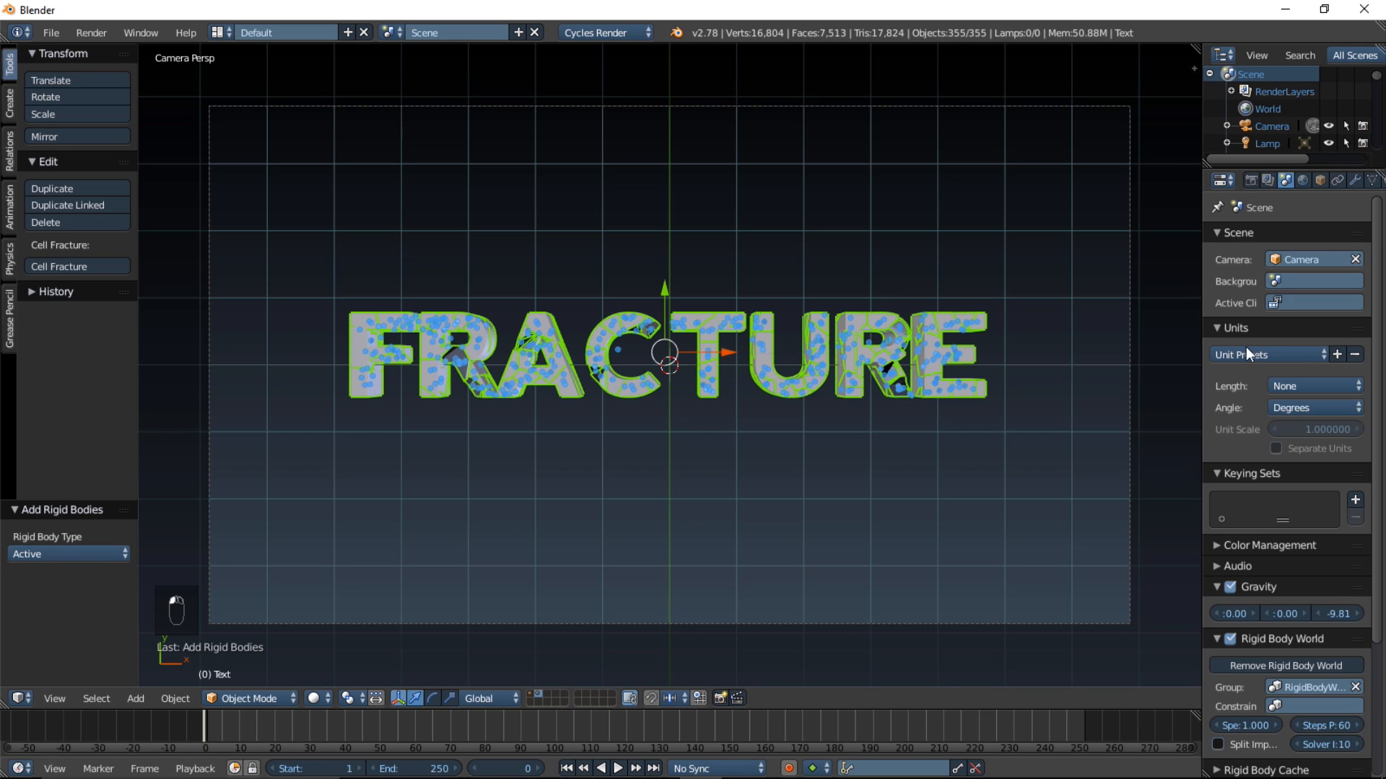
pyautogui.scroll(-5, 1272, 378)
pyautogui.click(1254, 618)
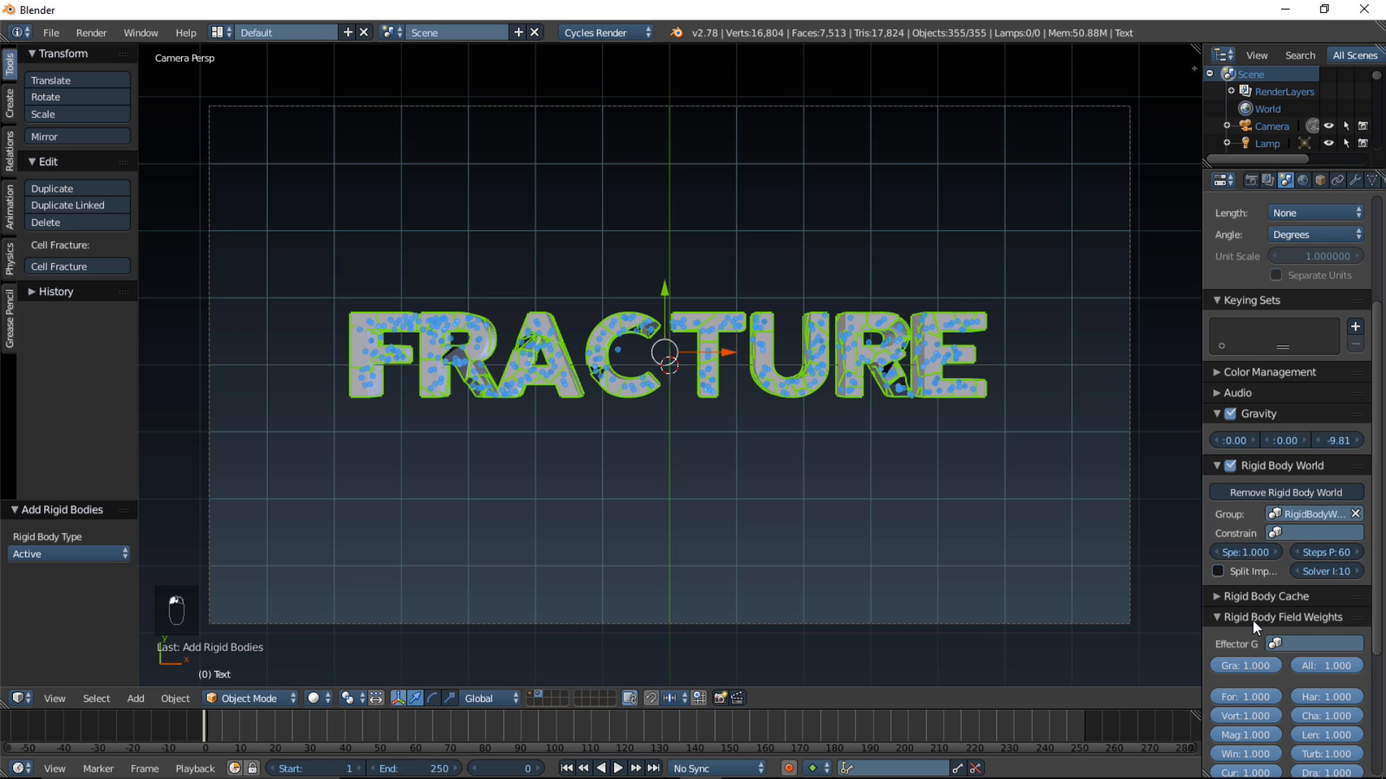
pyautogui.moveTo(1263, 662); pyautogui.dragTo(1211, 658)
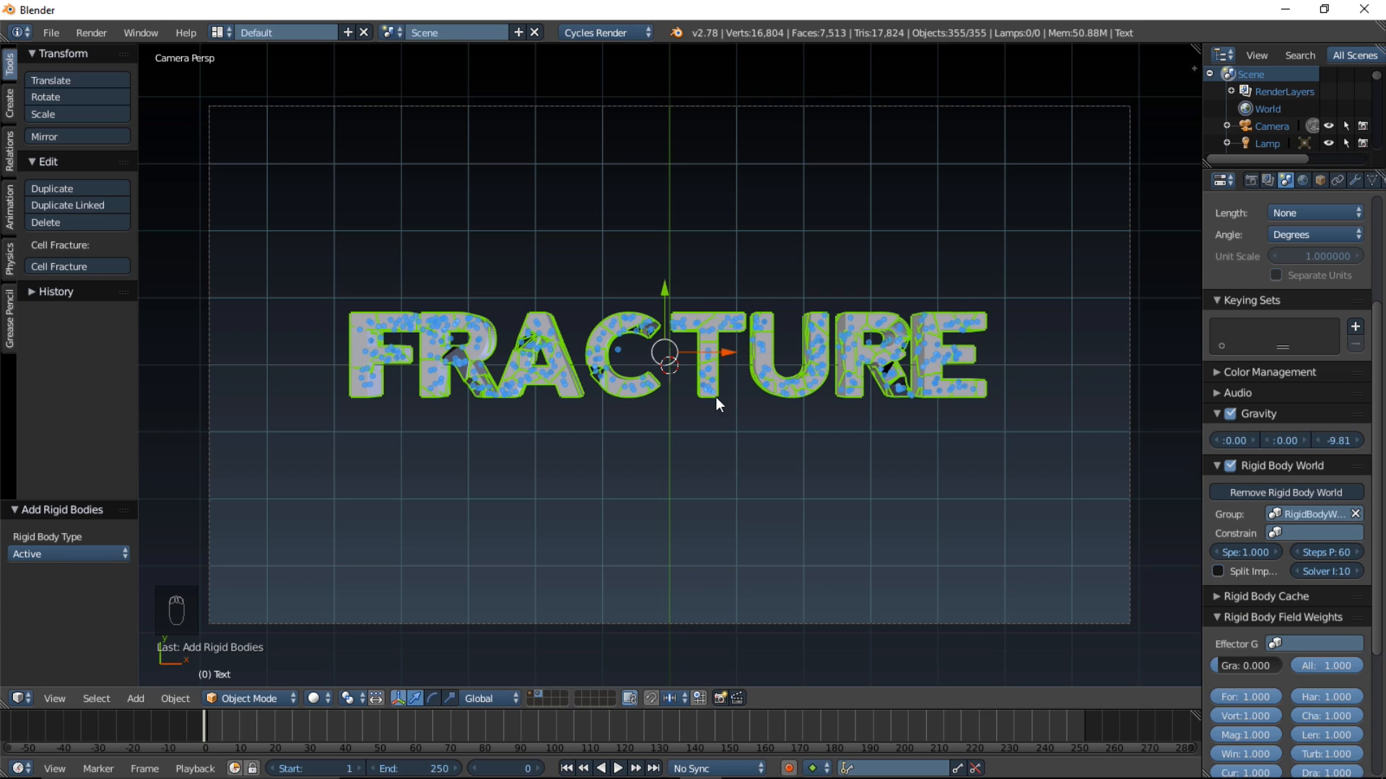
# Step: Add a Turbulence force field at the text's center and set its strength to 5
pyautogui.hotkey('shift', 'a')
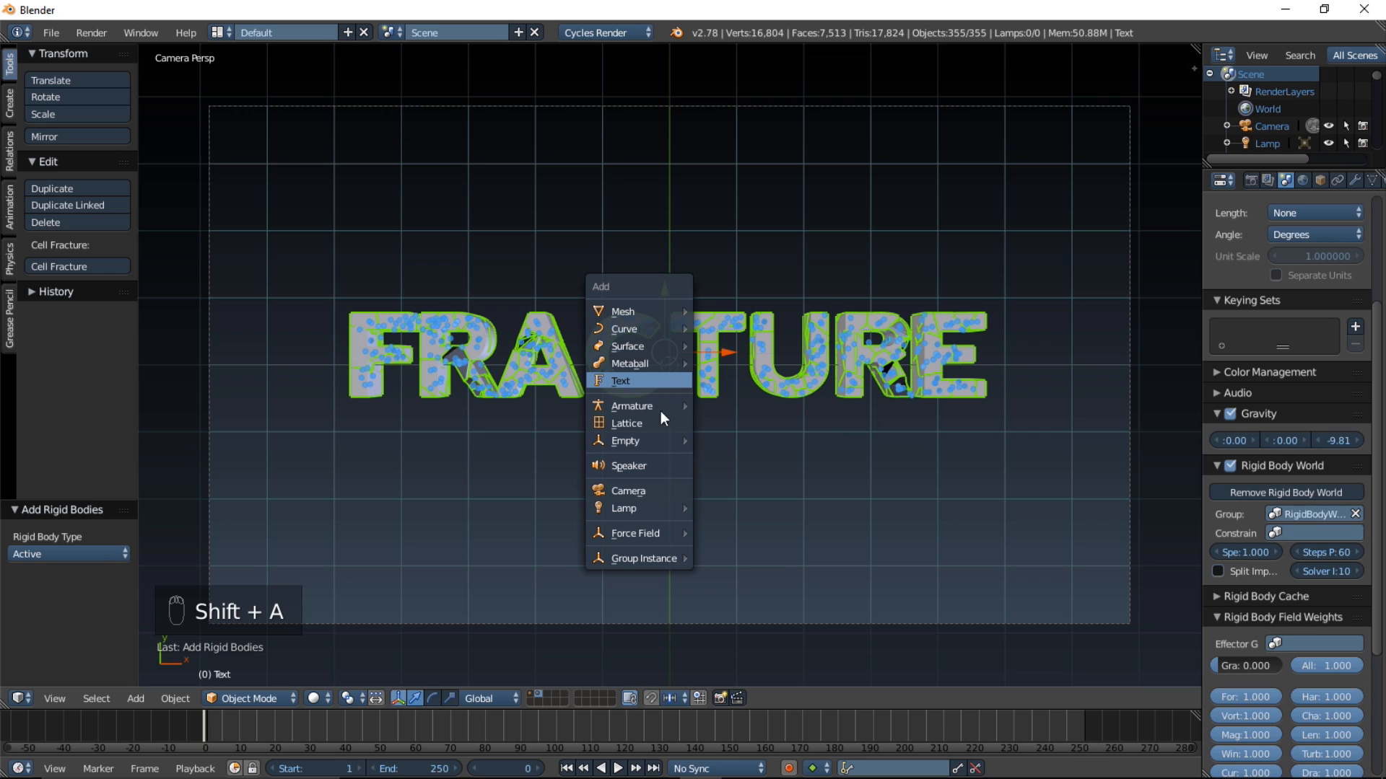
pyautogui.moveTo(628, 537)
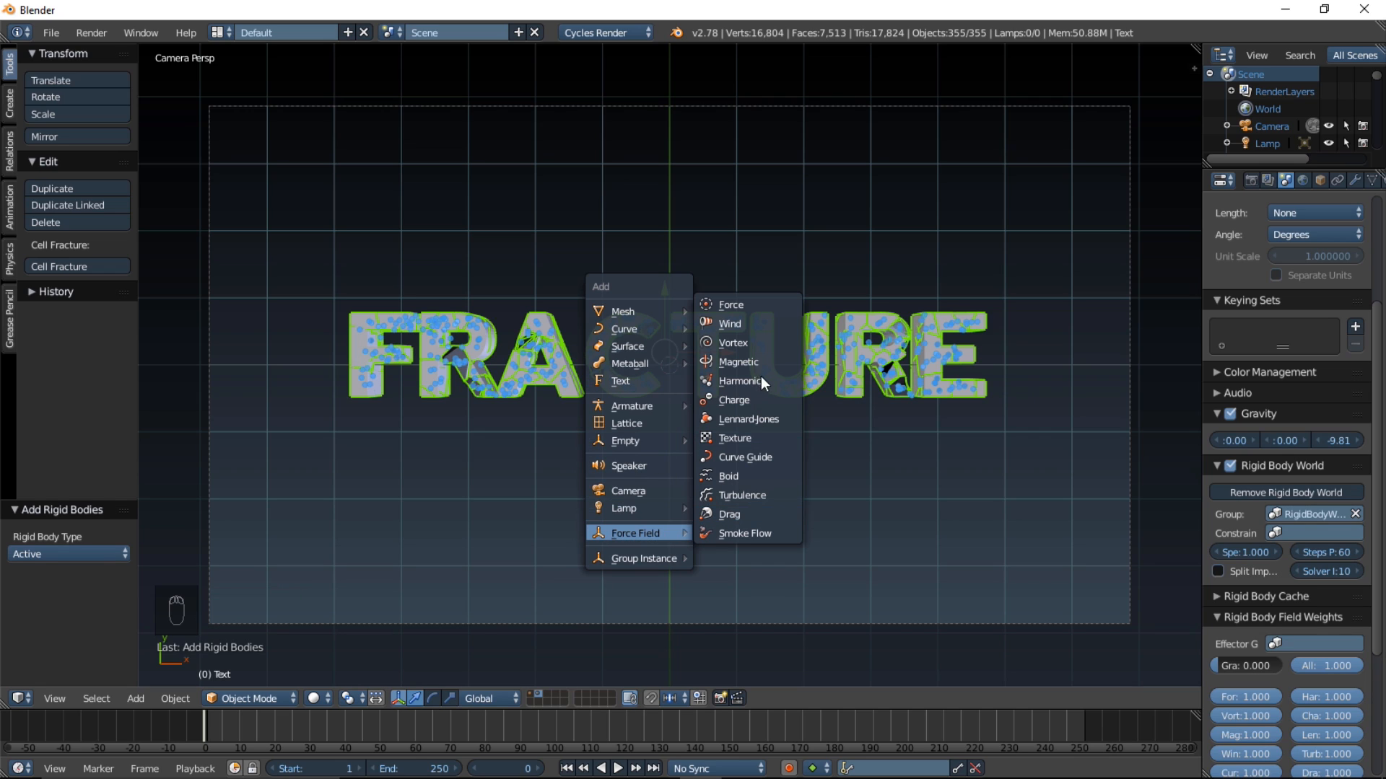
pyautogui.click(733, 497)
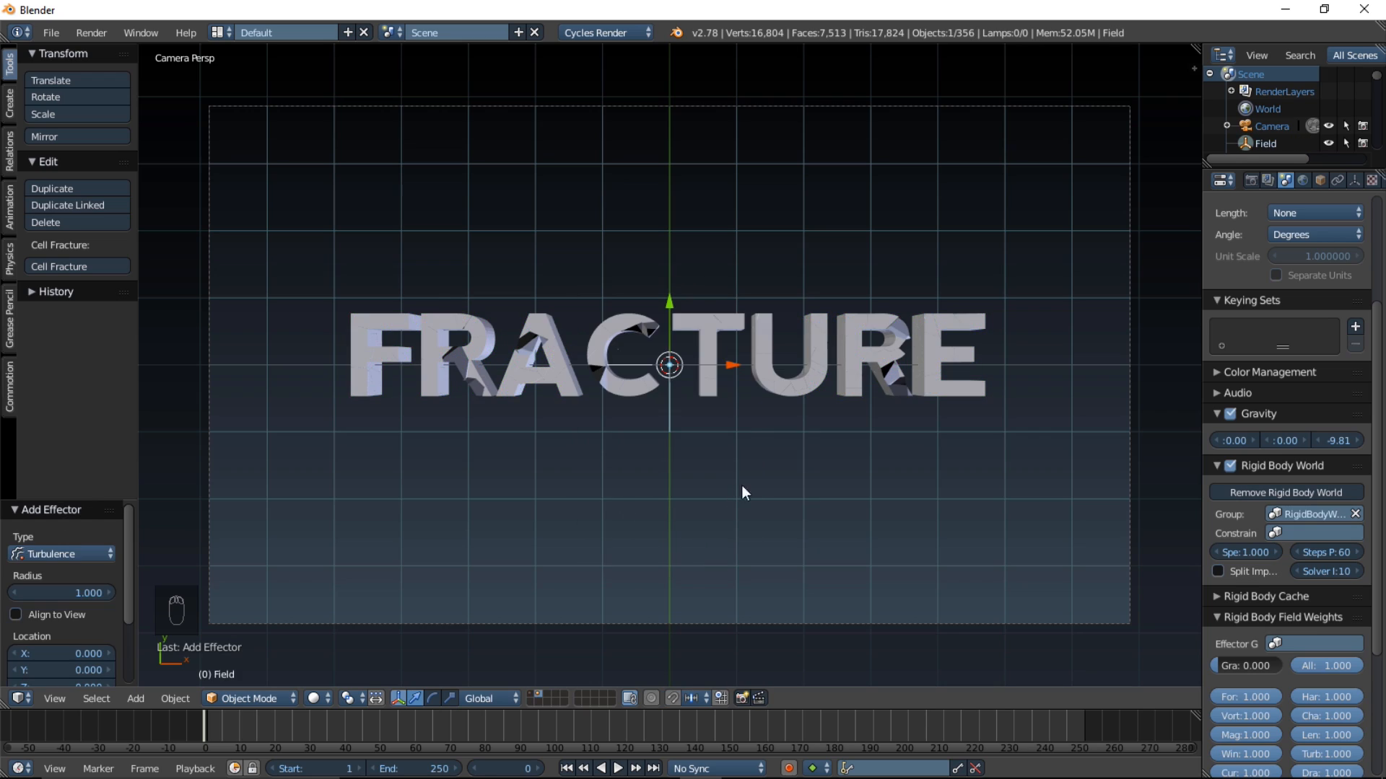
pyautogui.scroll(-3, 1364, 186)
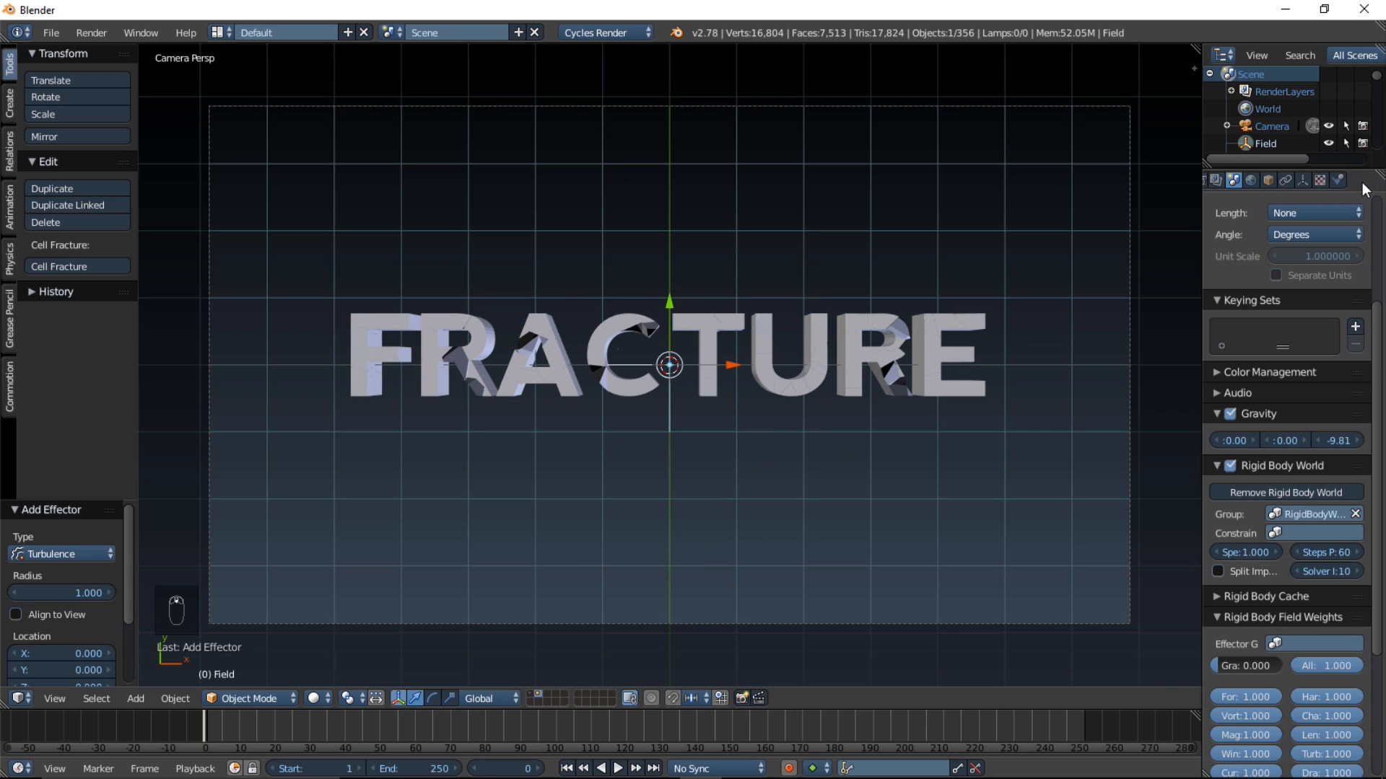
pyautogui.click(1337, 180)
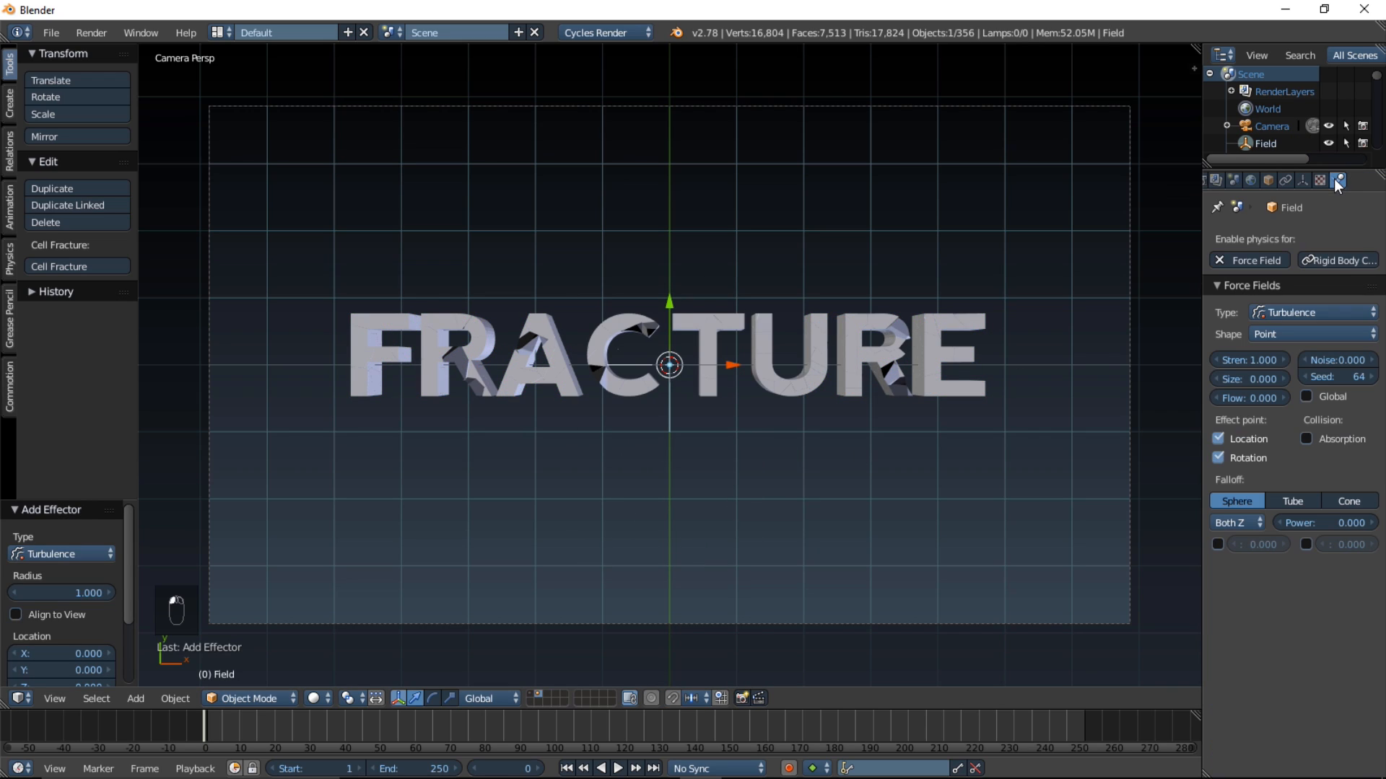
pyautogui.click(1245, 360)
# Step: Bake all dynamics from the scene's rigid body cache for frames 1 to 250
pyautogui.scroll(2, 1273, 179)
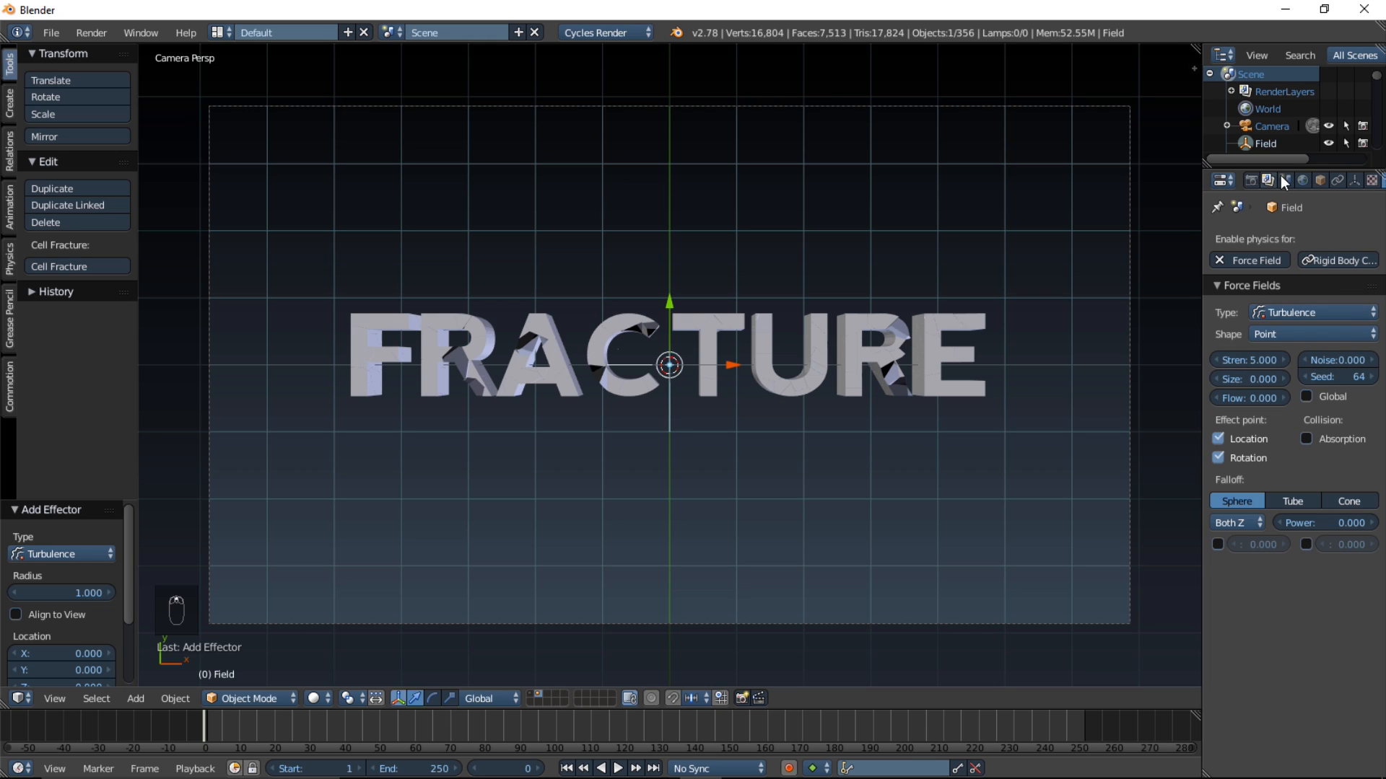
pyautogui.click(1283, 178)
pyautogui.scroll(-5, 1305, 479)
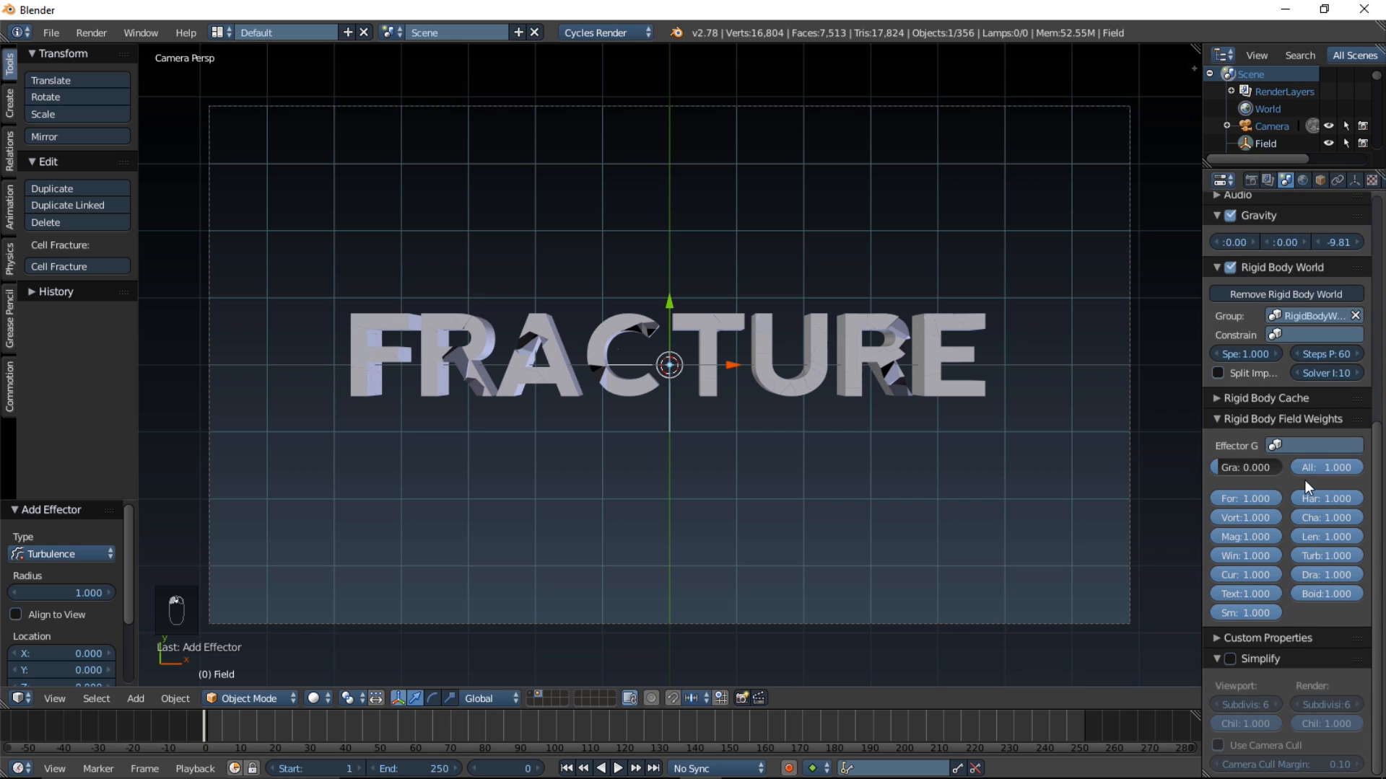
pyautogui.scroll(1, 1305, 479)
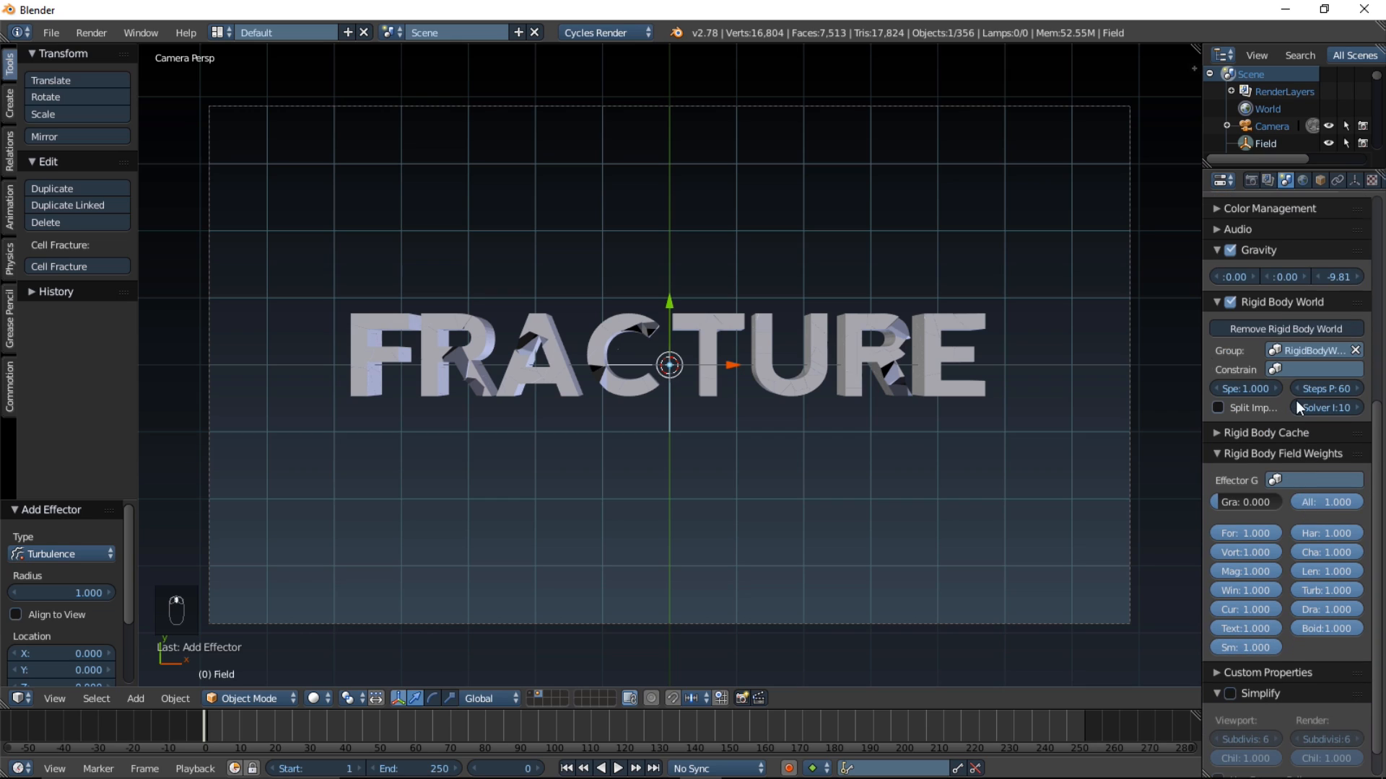
pyautogui.click(1241, 433)
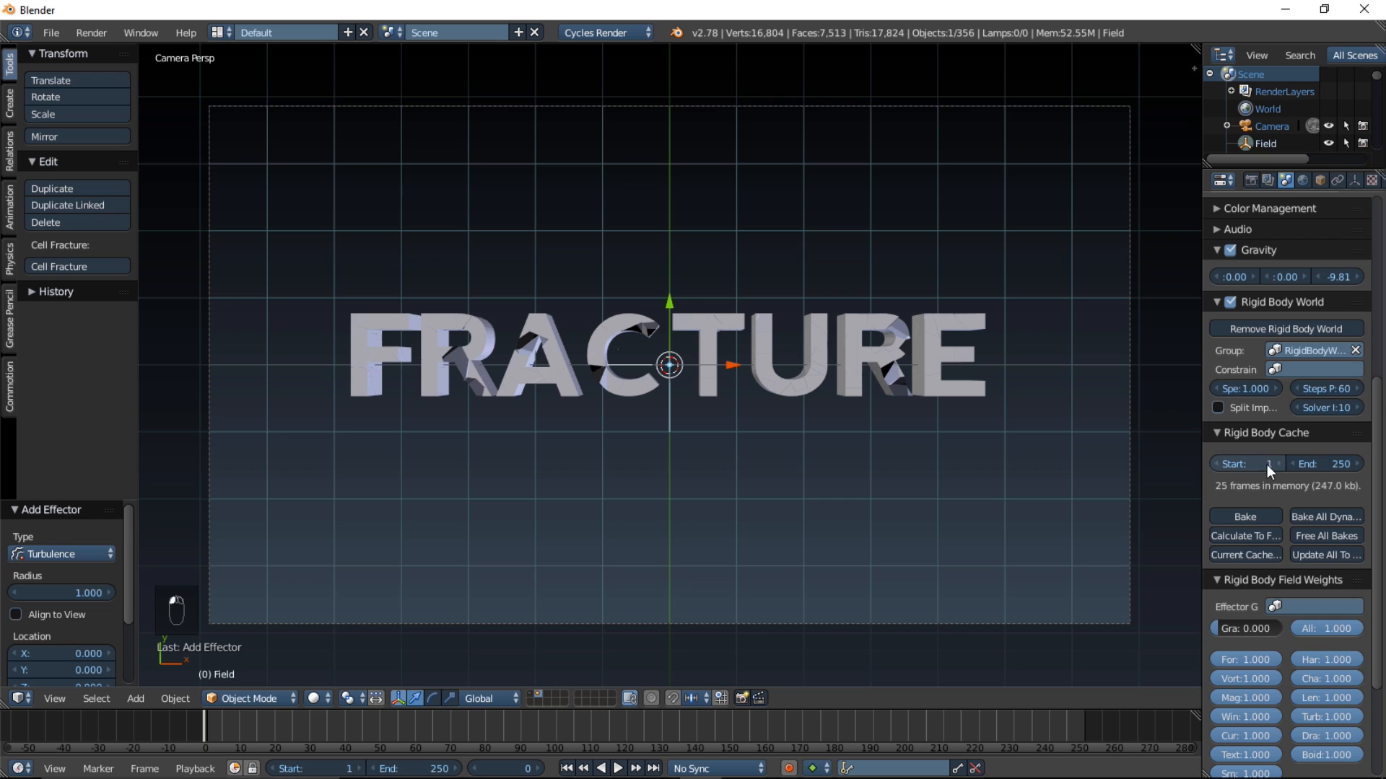
pyautogui.click(1328, 517)
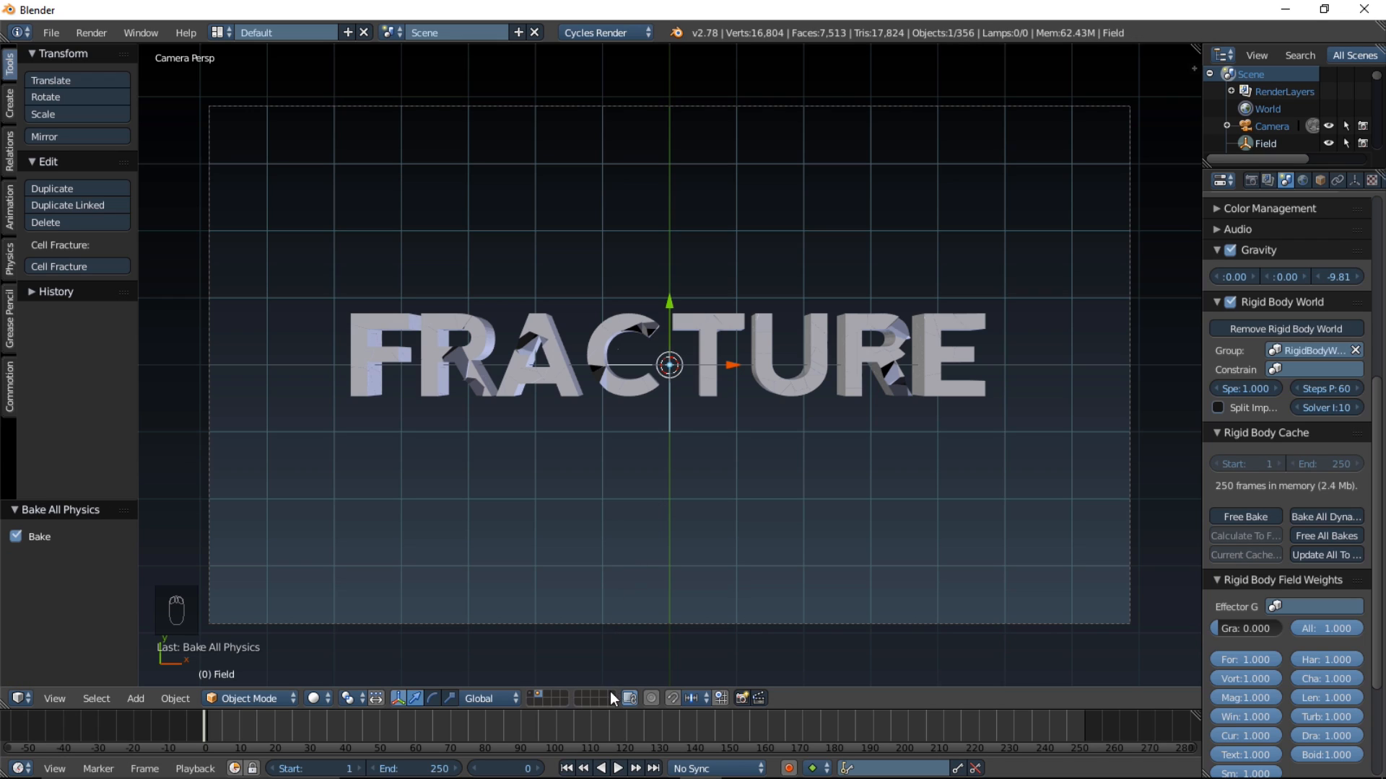
# Step: Start playing the baked simulation and set the playback sync mode to AV-sync
pyautogui.click(617, 769)
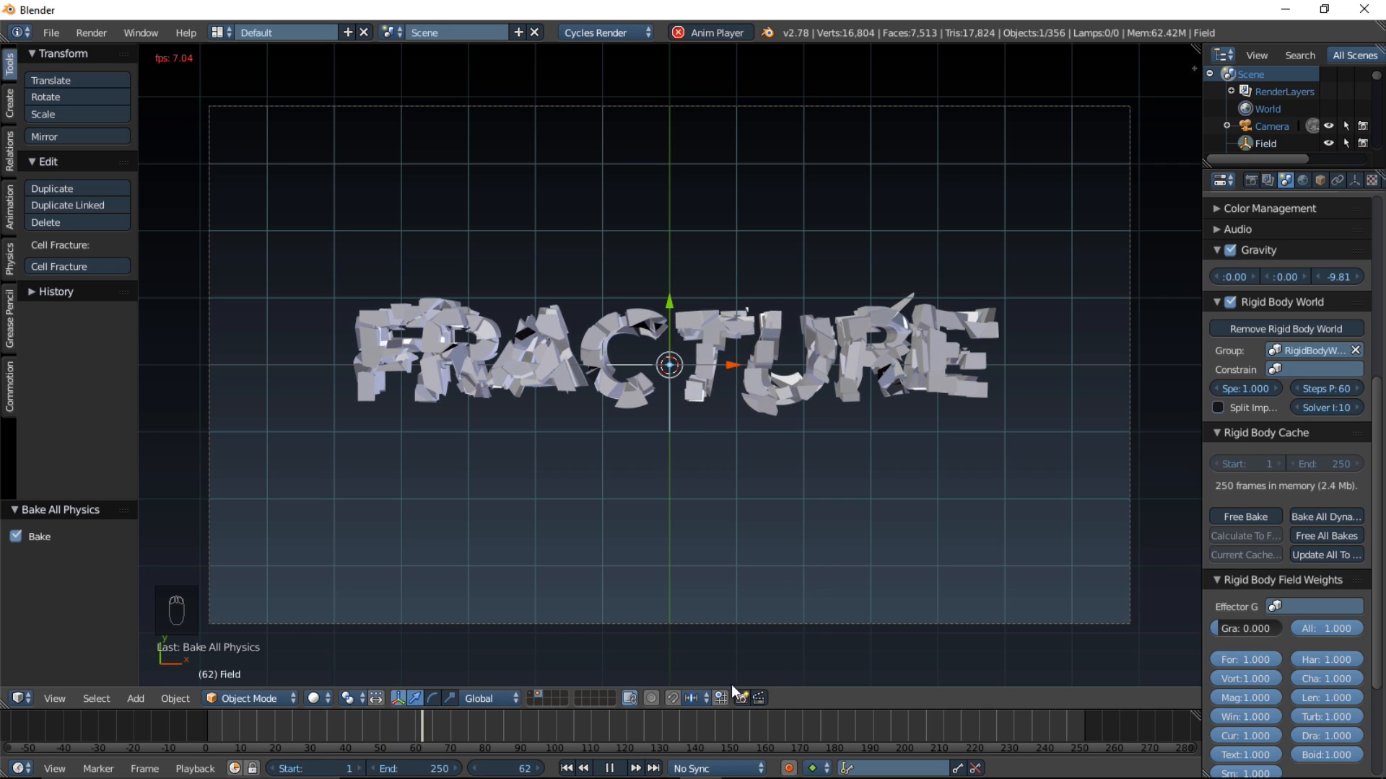
pyautogui.click(718, 769)
pyautogui.click(729, 715)
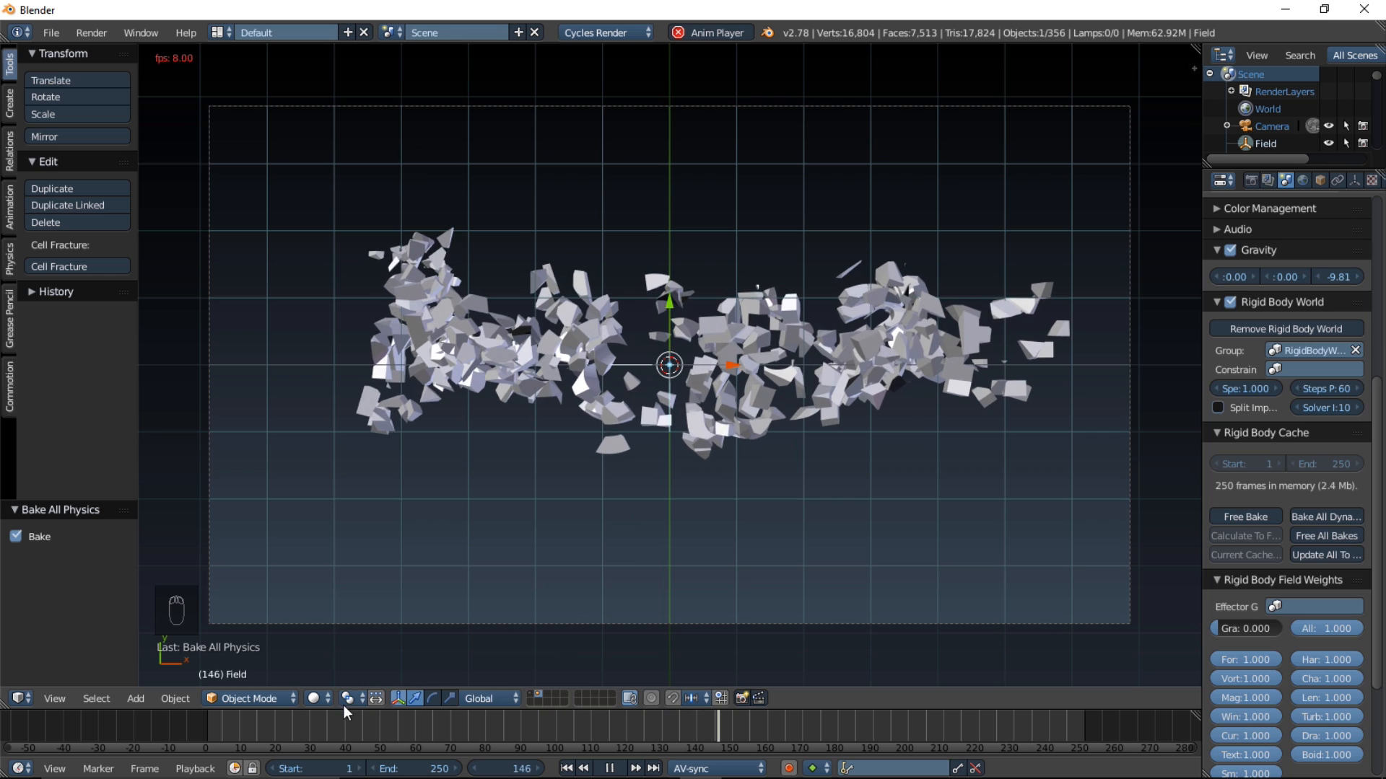
# Step: Replay and scrub through the baked simulation forwards and backwards to examine how the letters break apart, then stop playback
pyautogui.click(289, 722)
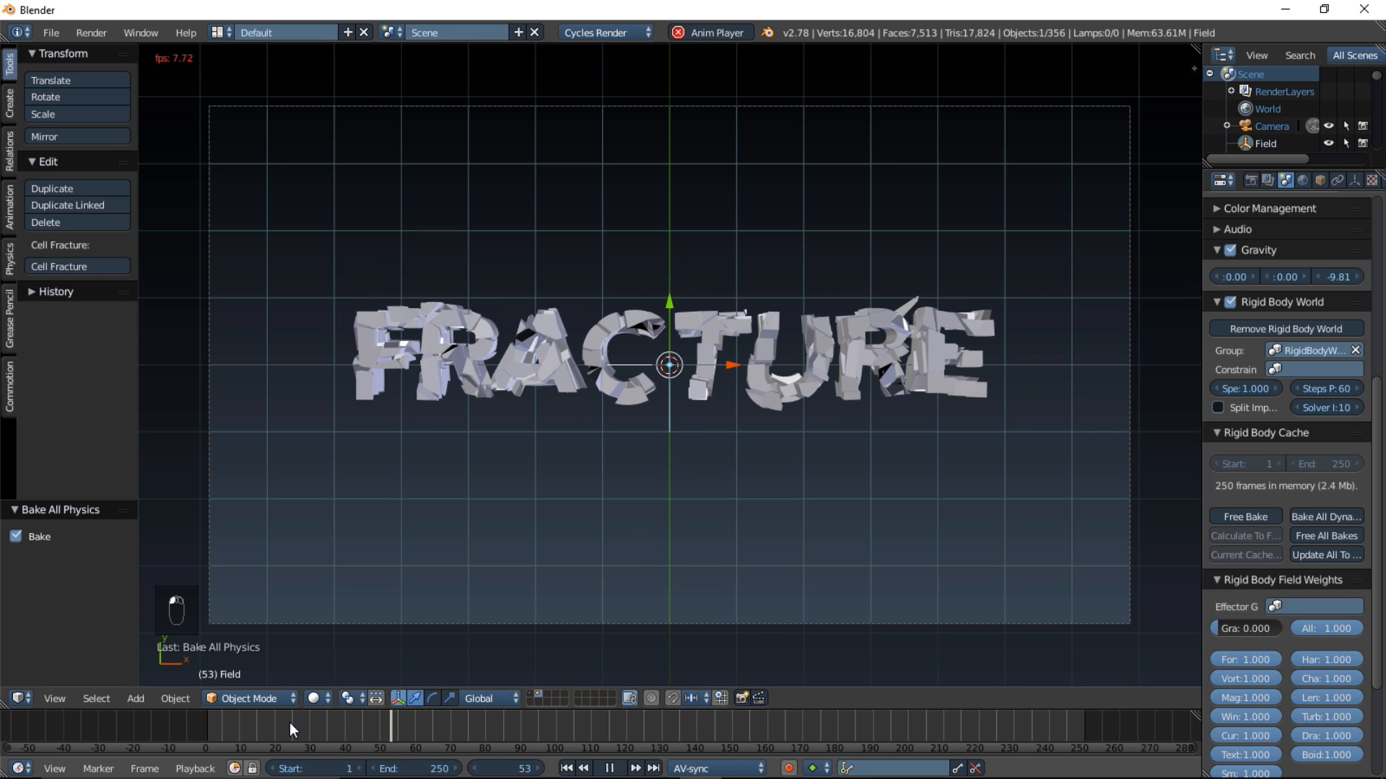
pyautogui.click(338, 723)
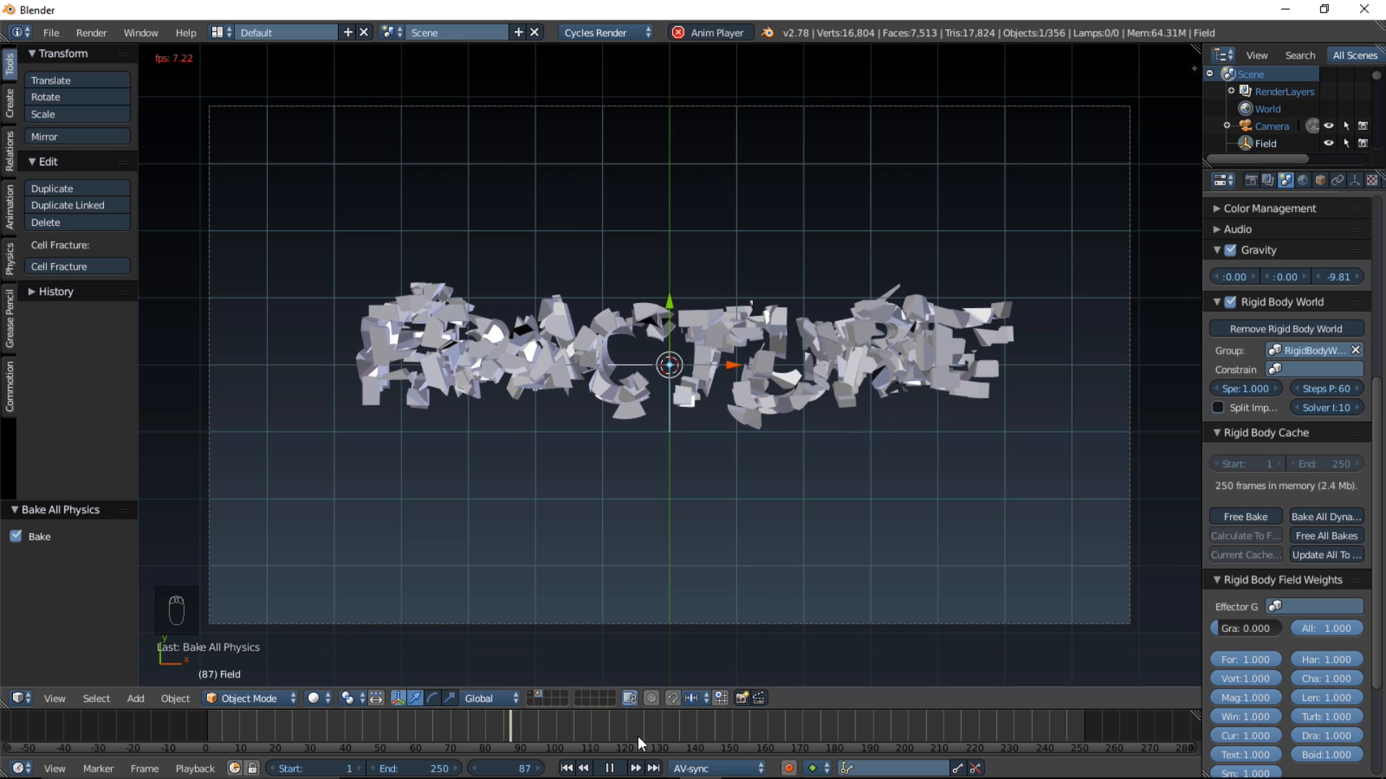
pyautogui.click(610, 768)
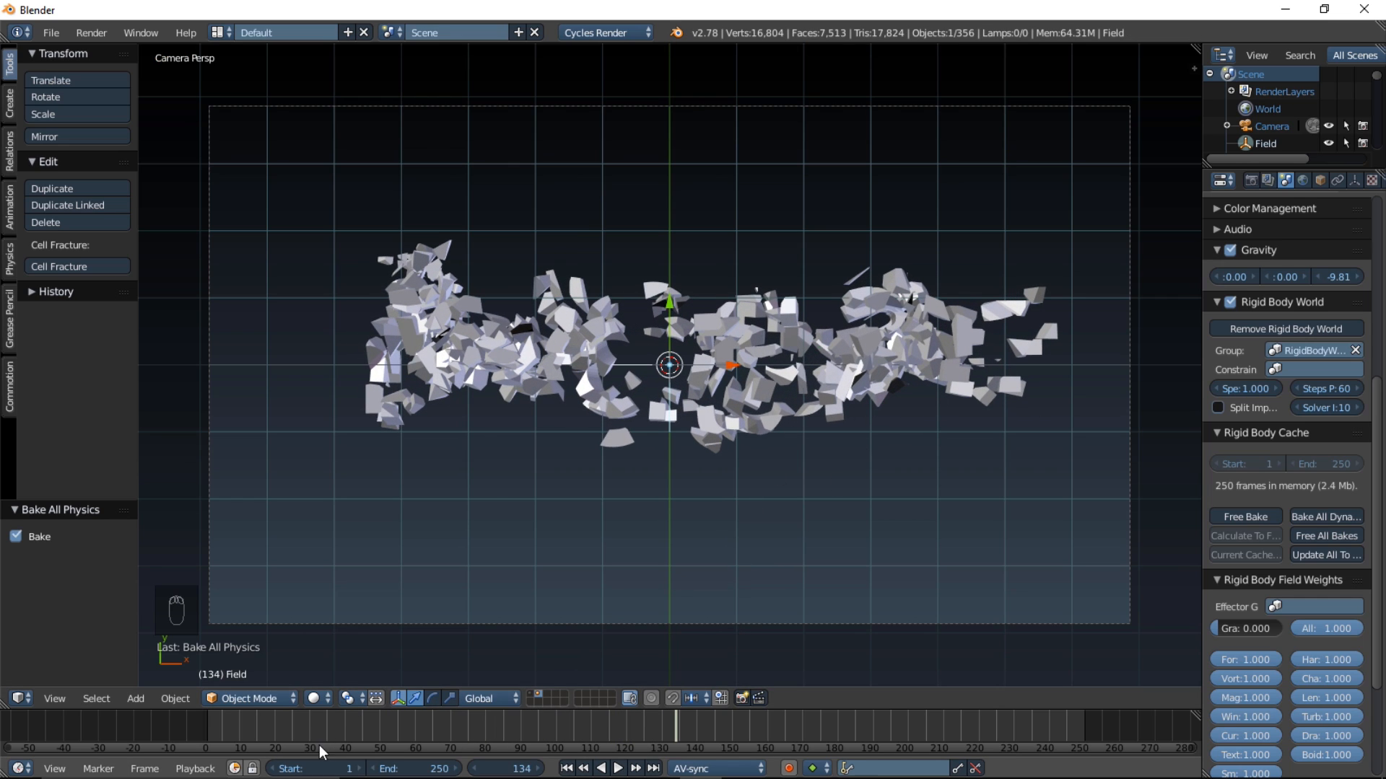
pyautogui.moveTo(534, 738); pyautogui.dragTo(904, 739)
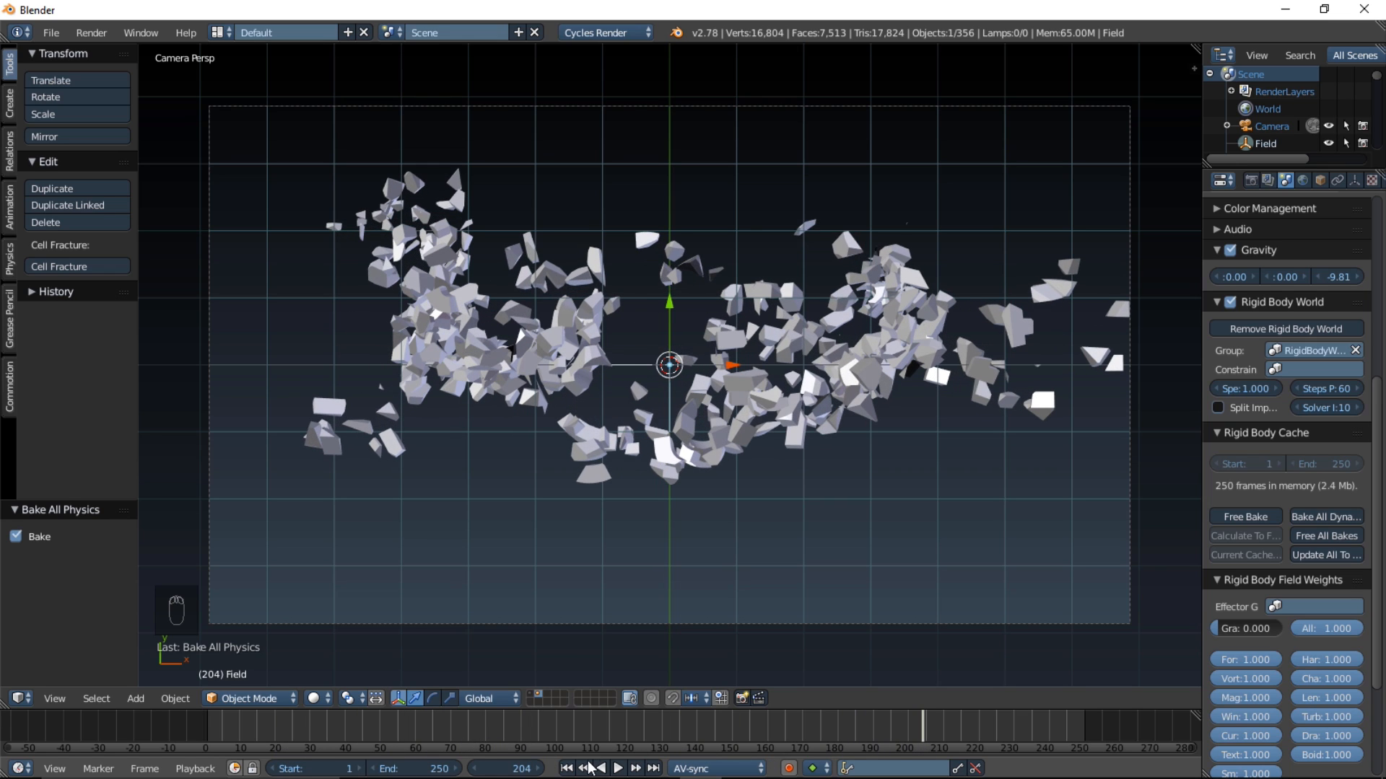
pyautogui.click(605, 768)
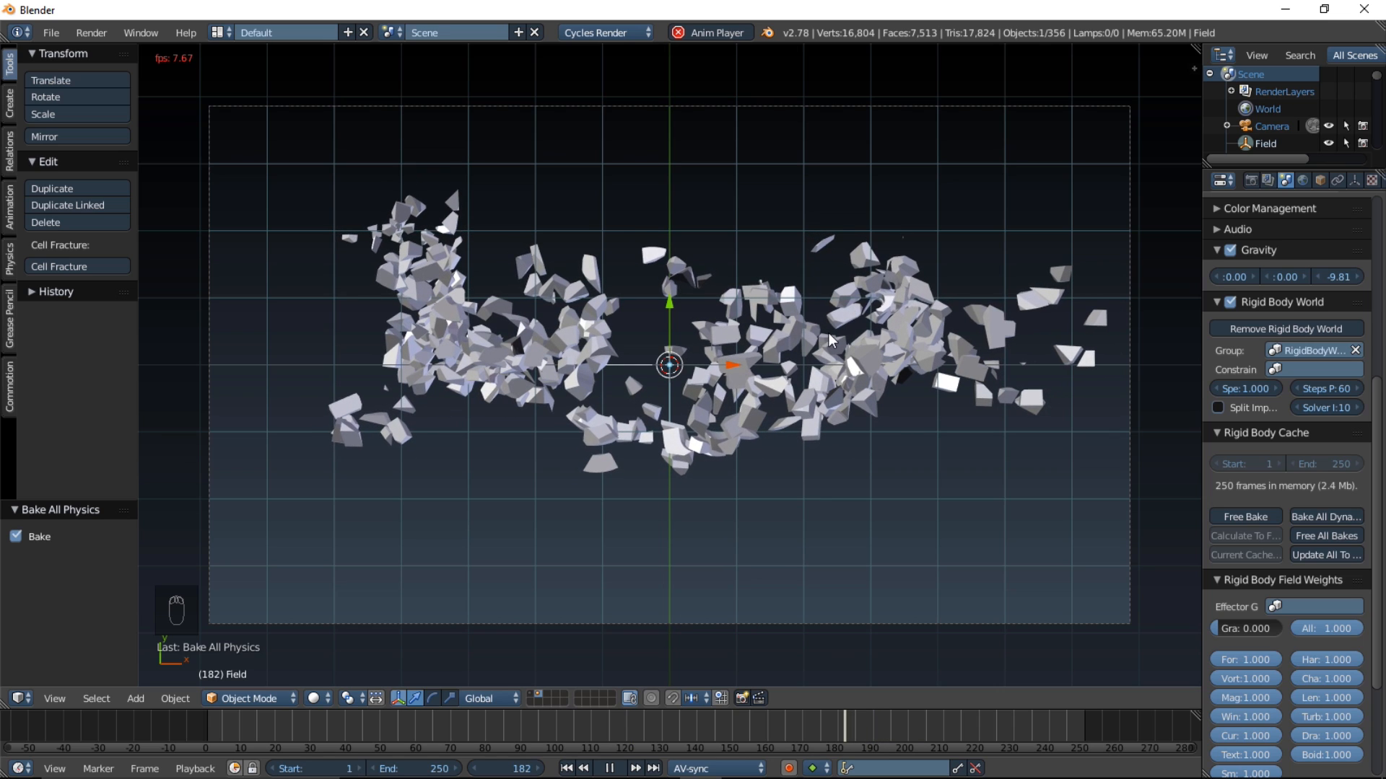
pyautogui.click(611, 767)
pyautogui.moveTo(664, 738); pyautogui.dragTo(167, 712)
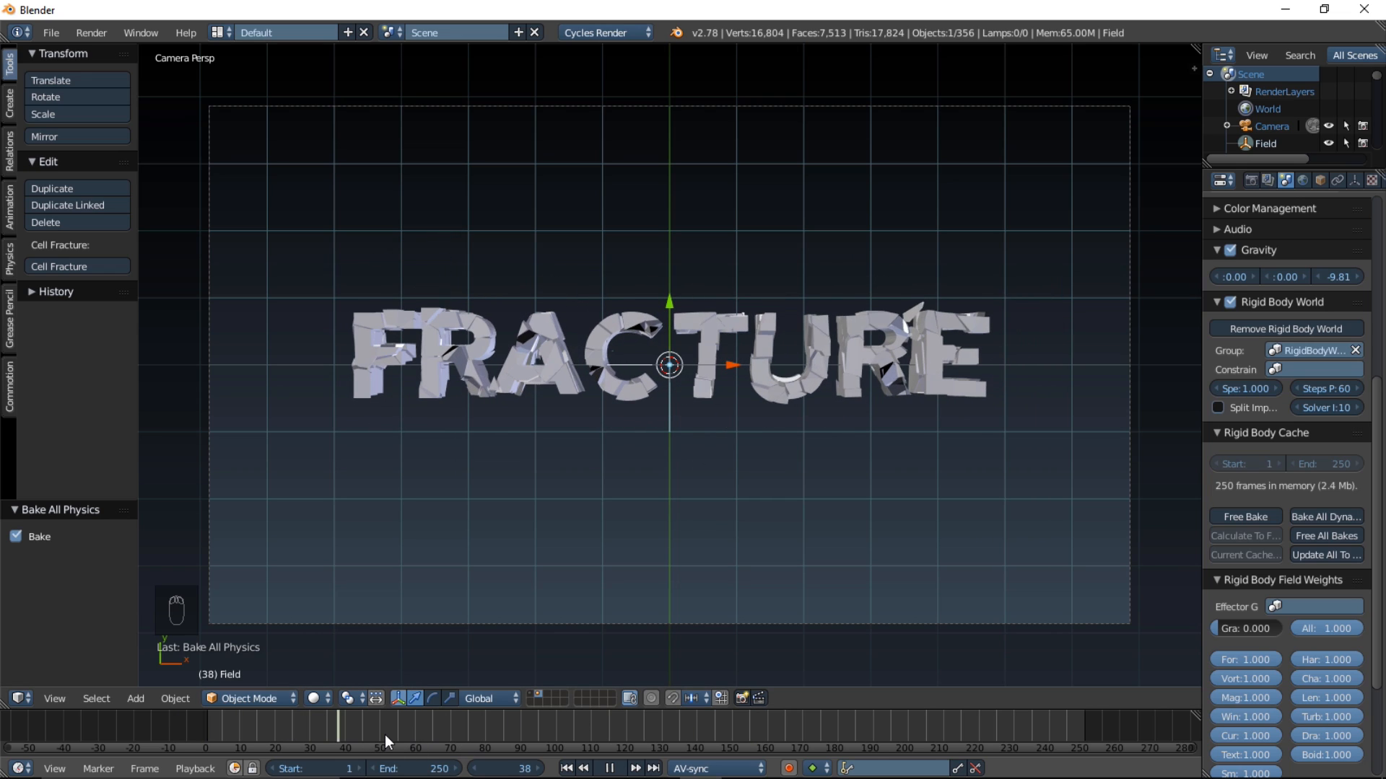
pyautogui.hotkey('alt', 'a')
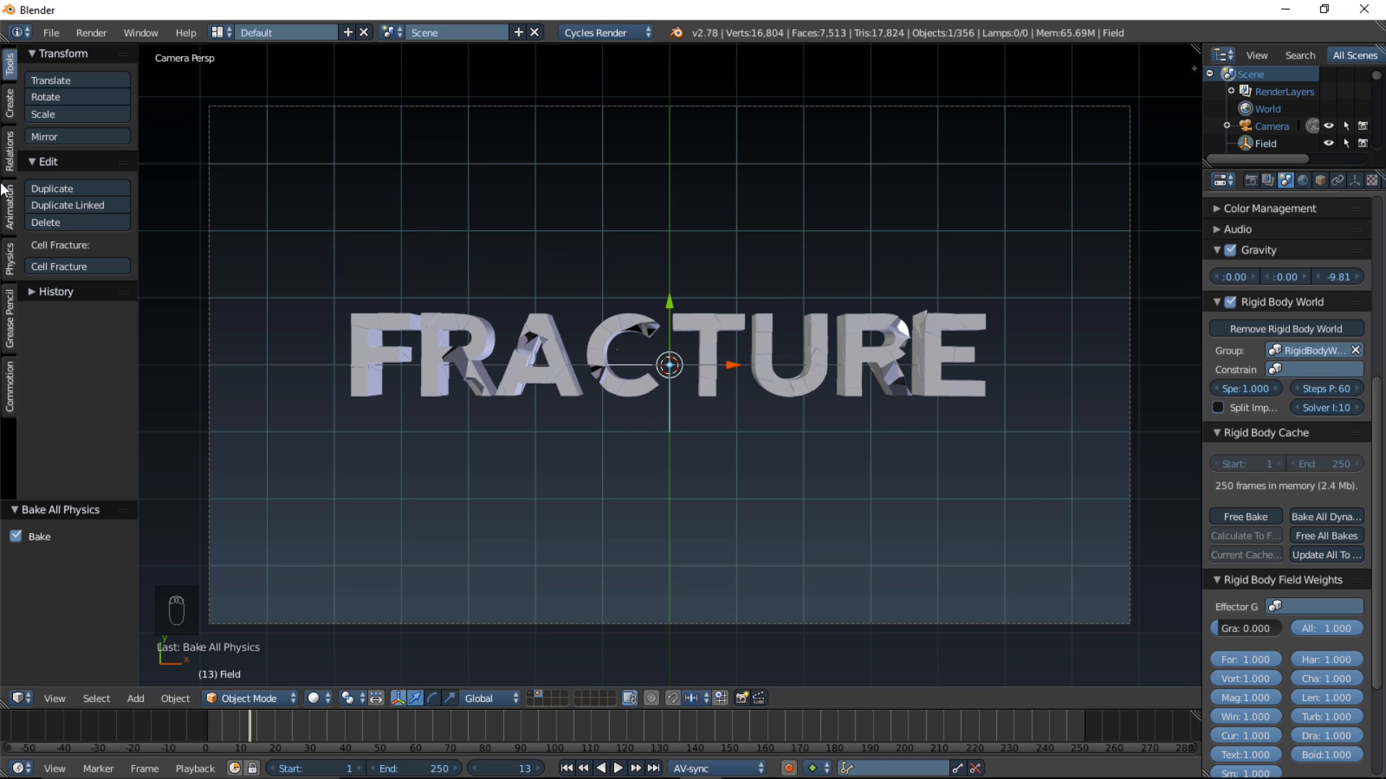
# Step: Make a text fragment active, select all objects, and bake their rigid body motion to keyframes from frame 1 to 250 with step 1
pyautogui.click(10, 259)
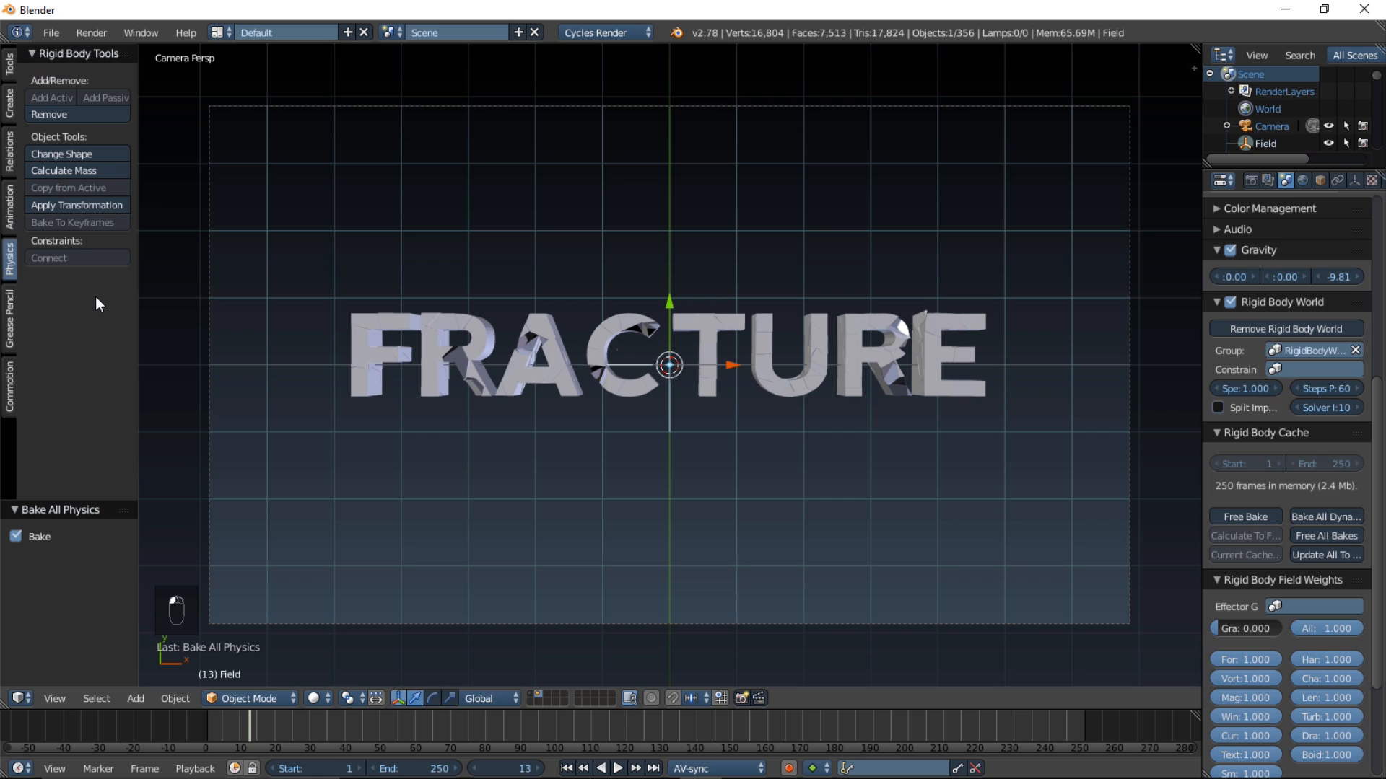
pyautogui.rightClick(462, 378)
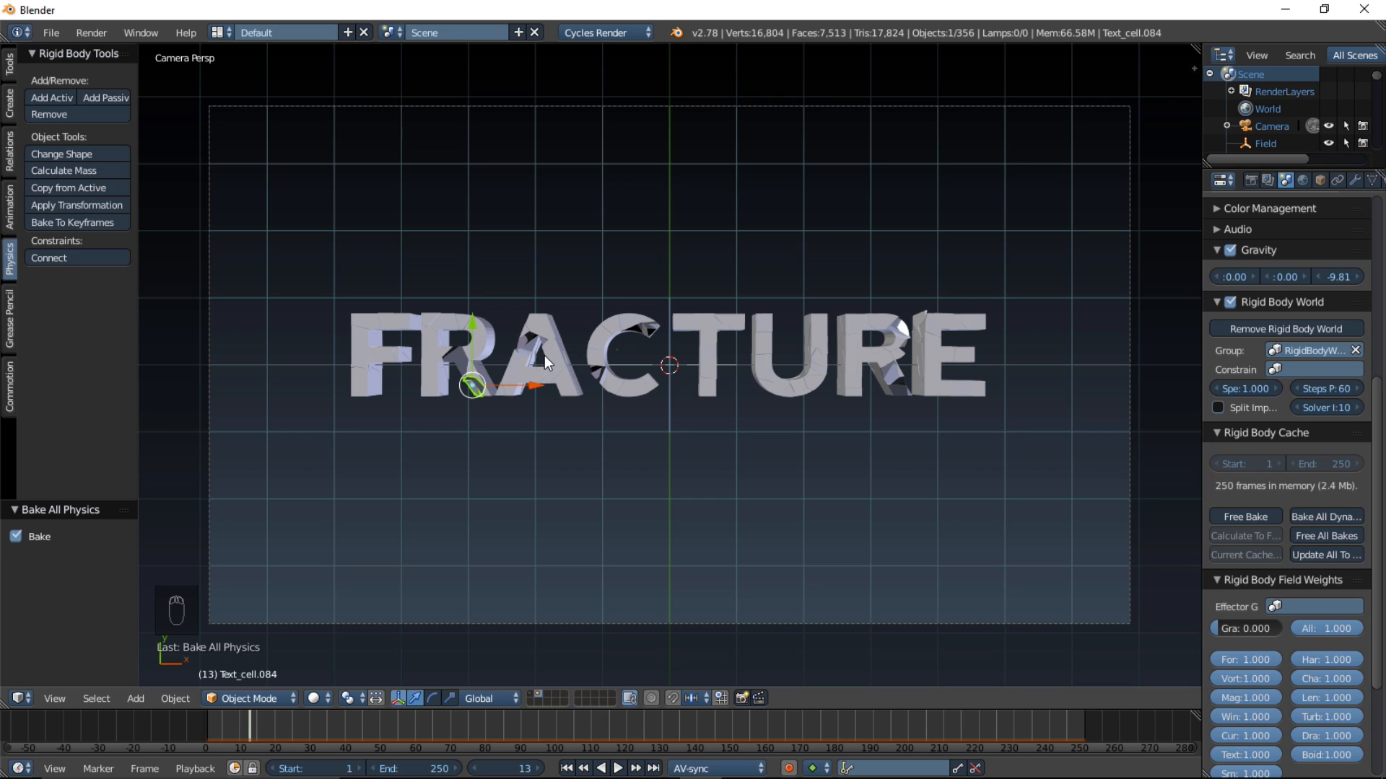
pyautogui.press('a')
pyautogui.press('a')
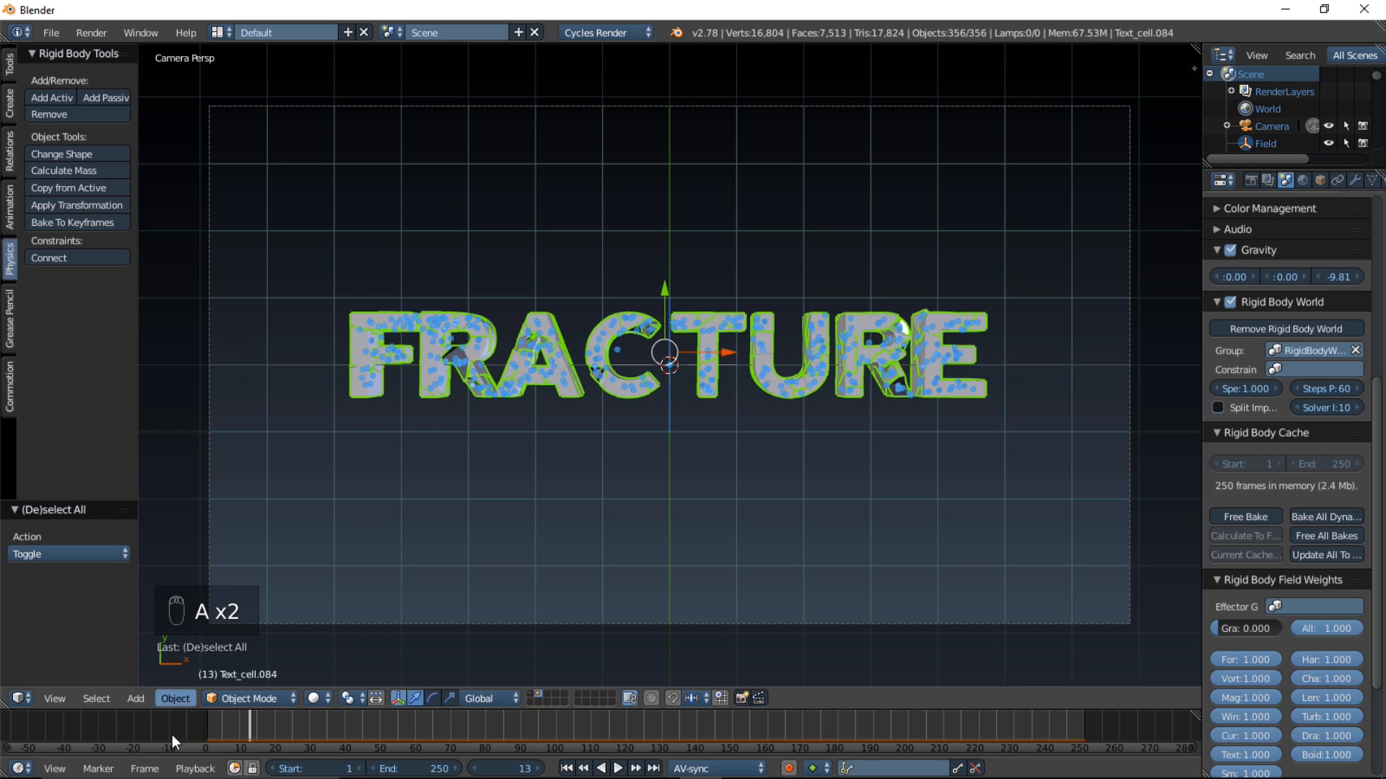
pyautogui.click(179, 713)
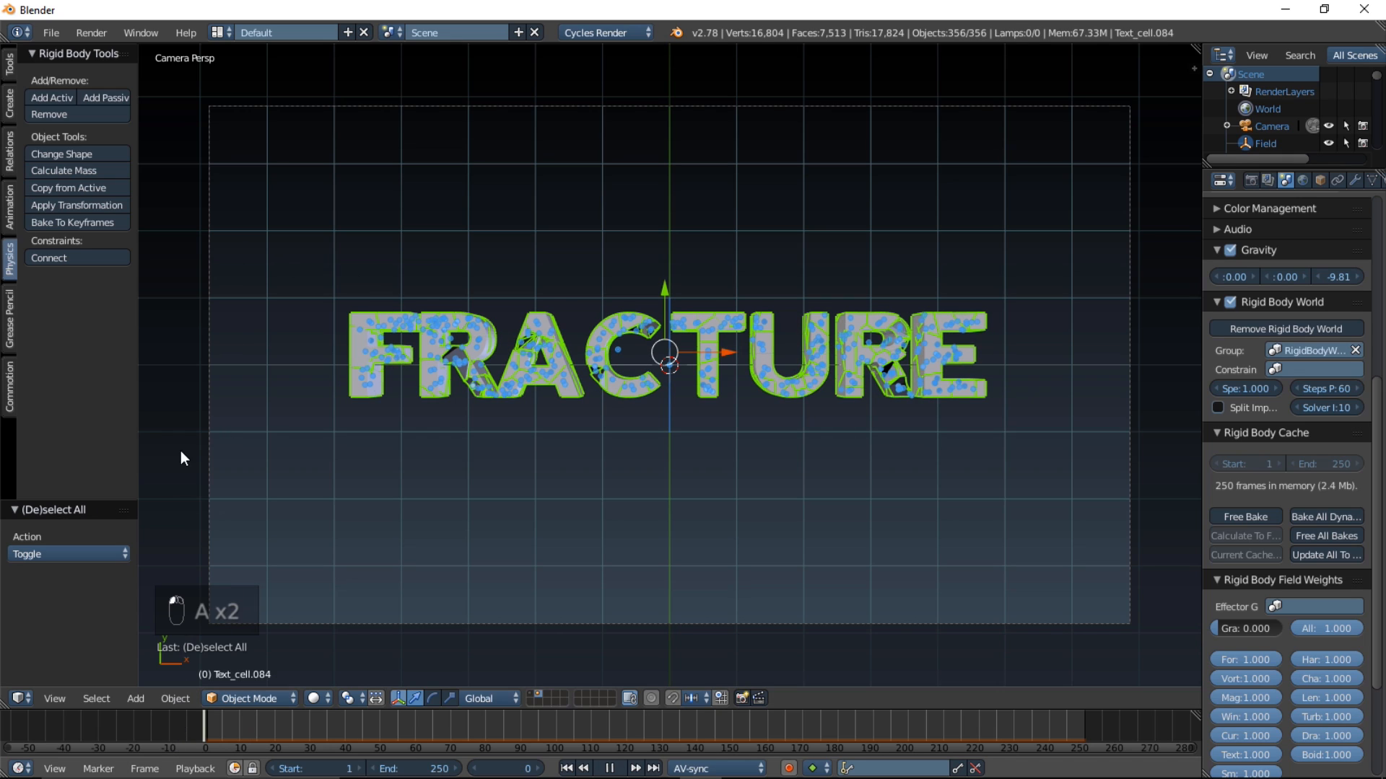
pyautogui.click(63, 224)
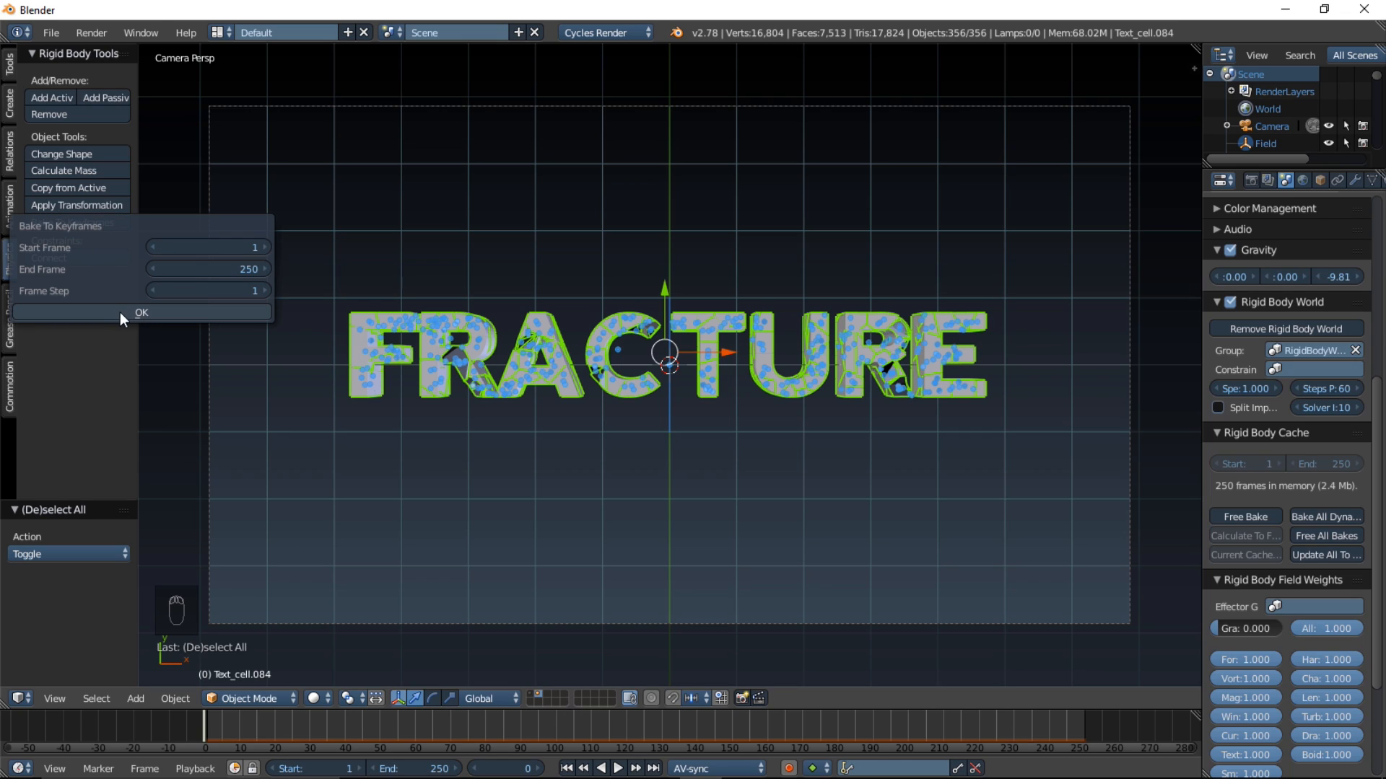
pyautogui.click(145, 313)
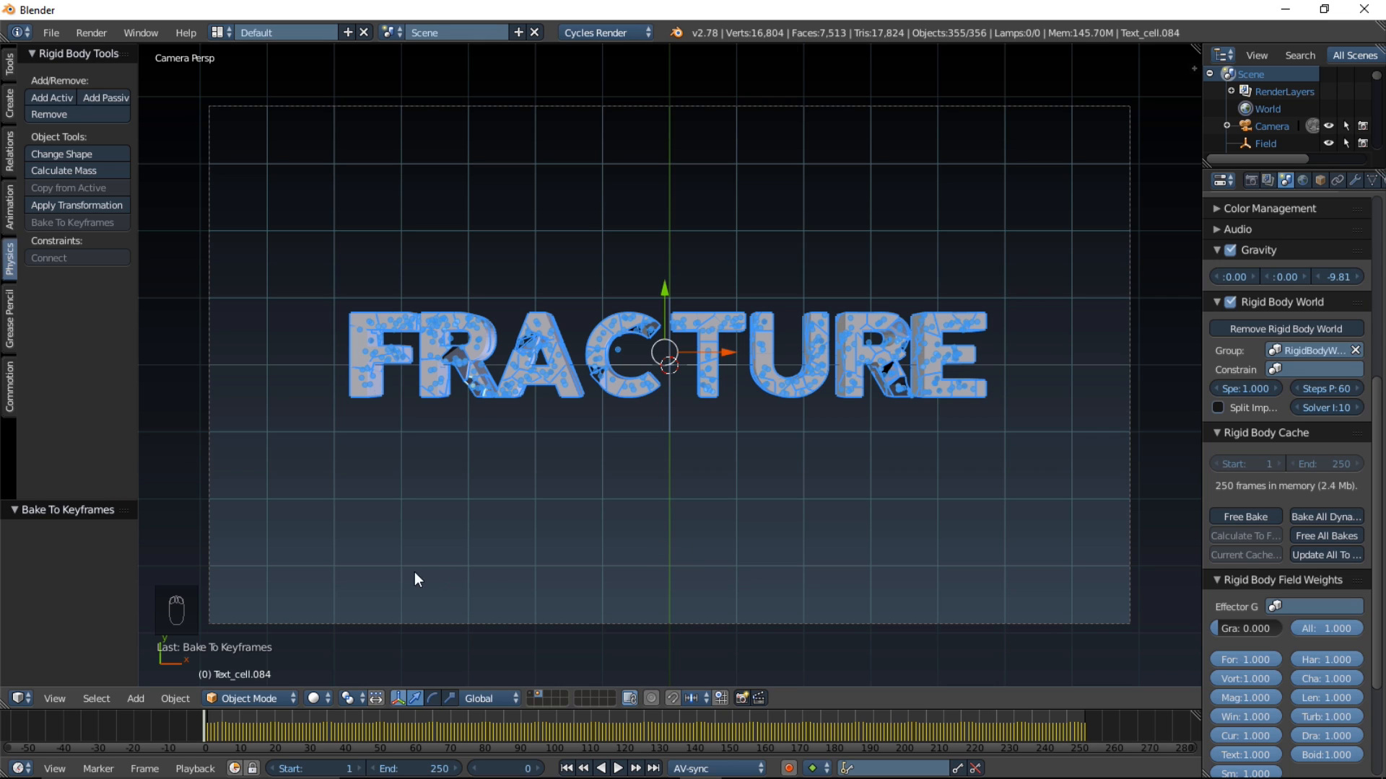
# Step: Split the 3D view into two areas and turn the new one into a Dope Sheet
pyautogui.moveTo(227, 722); pyautogui.dragTo(430, 736)
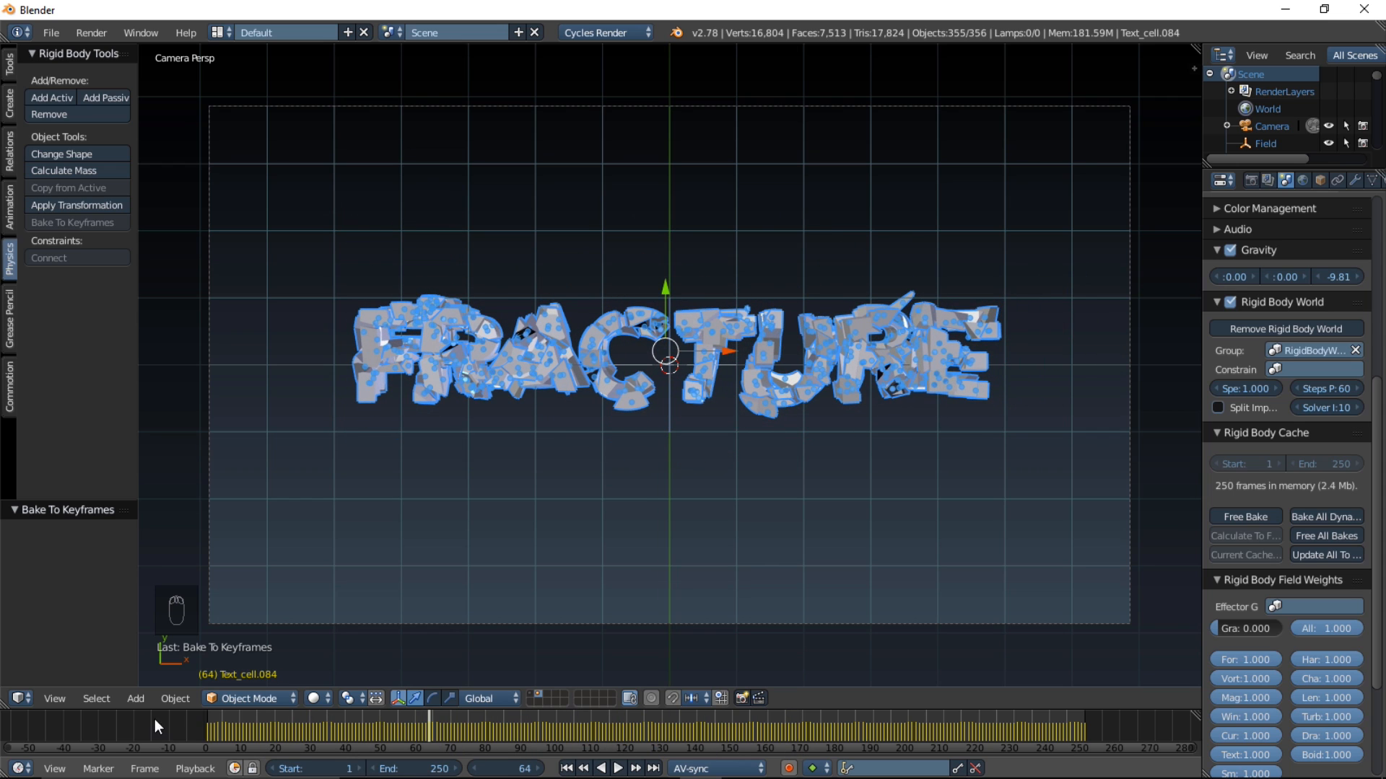
pyautogui.moveTo(6, 702); pyautogui.dragTo(549, 699)
pyautogui.click(28, 696)
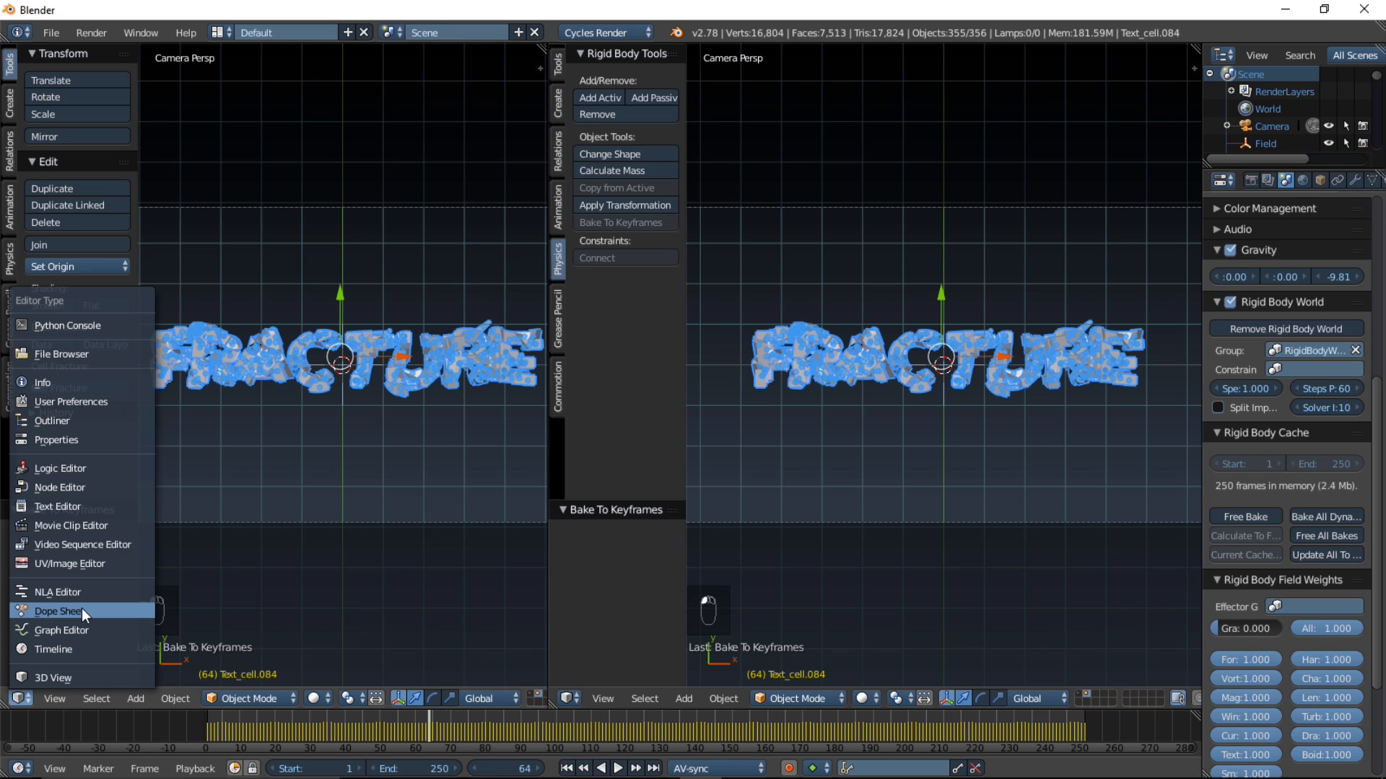
pyautogui.click(80, 608)
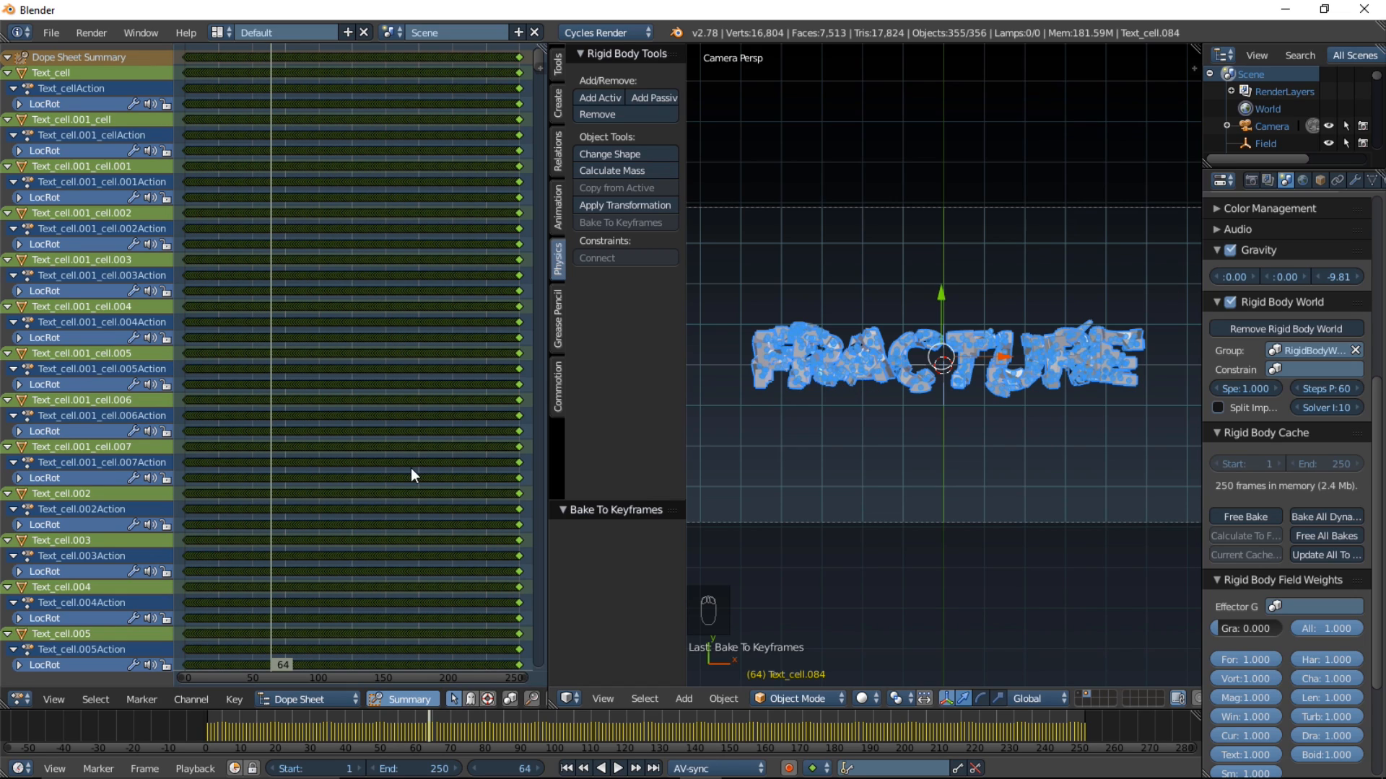
# Step: Reverse all baked keyframes by scaling them by -1, and shift them about 122.8 frames forward so they fall within frames 0 to 250
pyautogui.write('s-1')
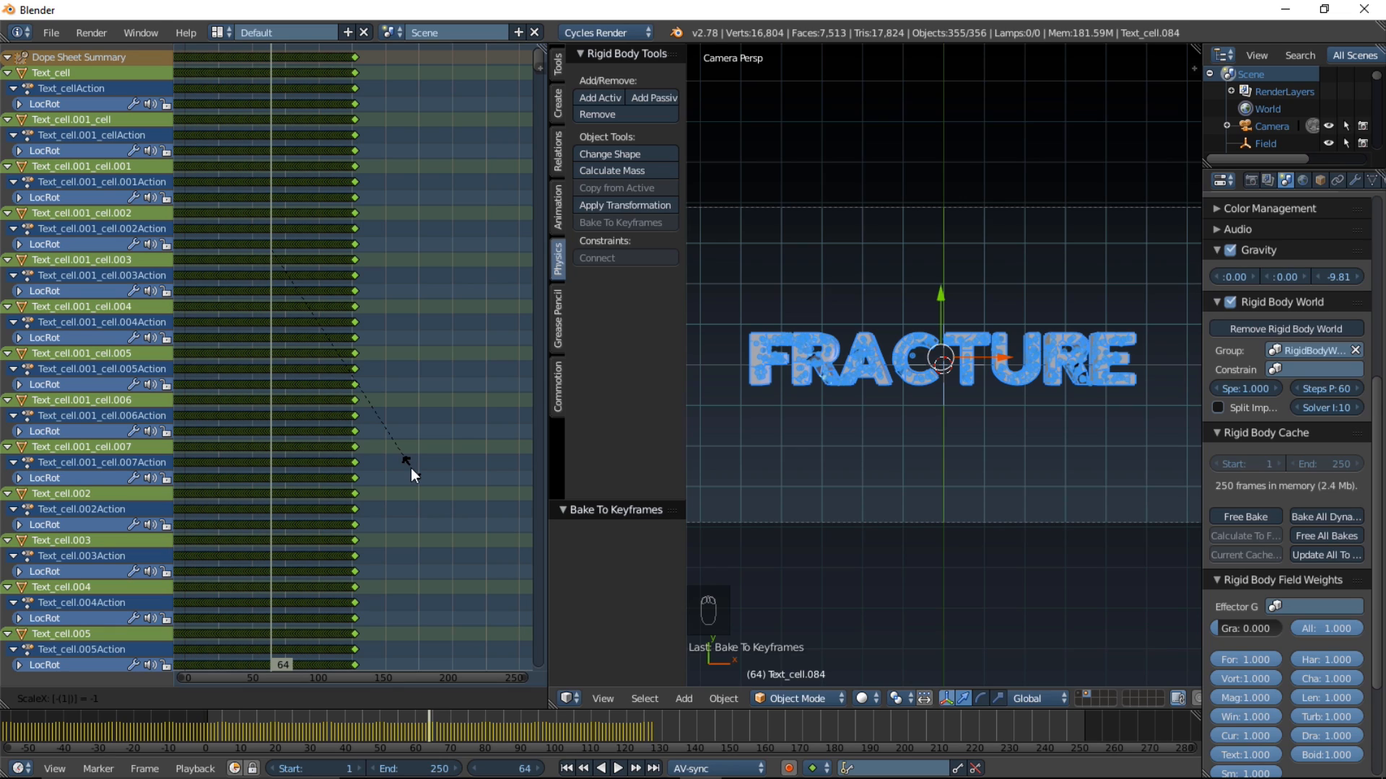
pyautogui.click(410, 468)
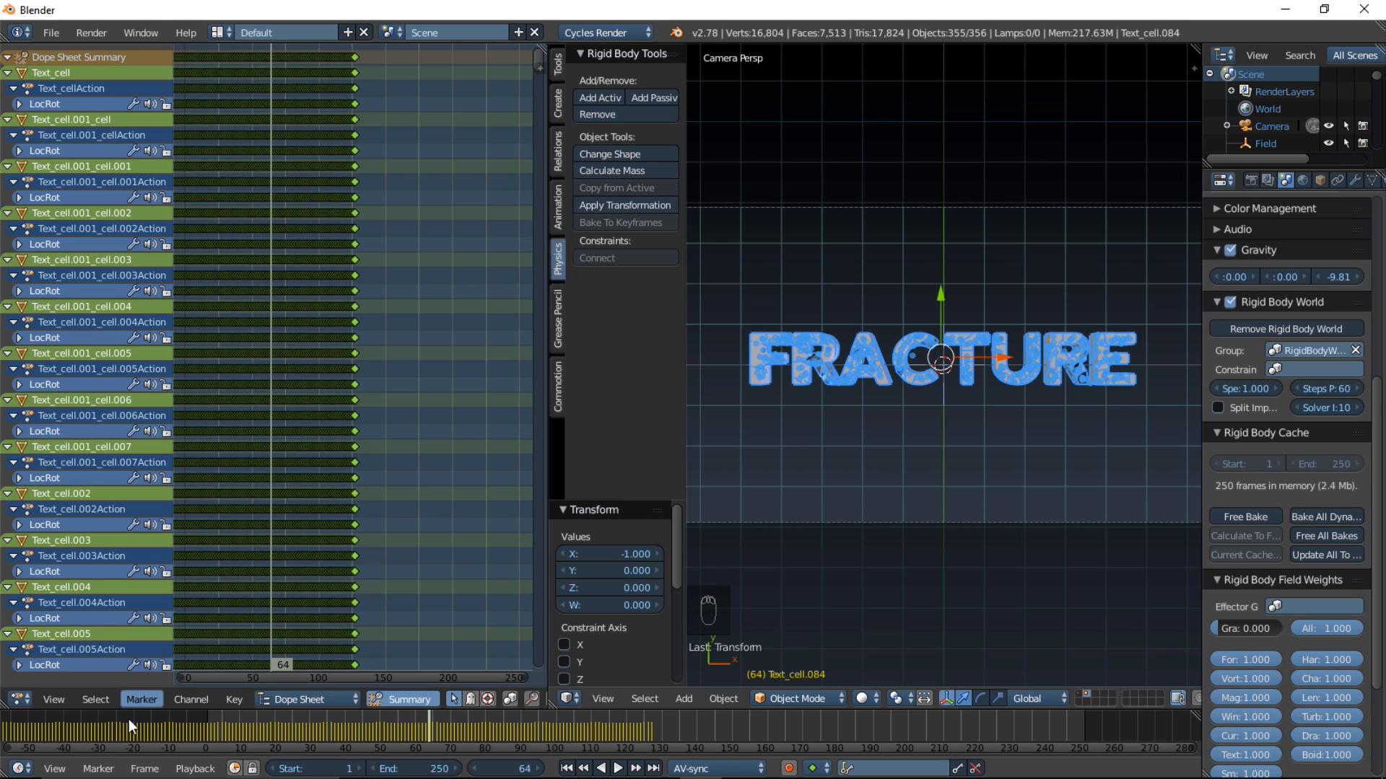
pyautogui.scroll(-2, 129, 719)
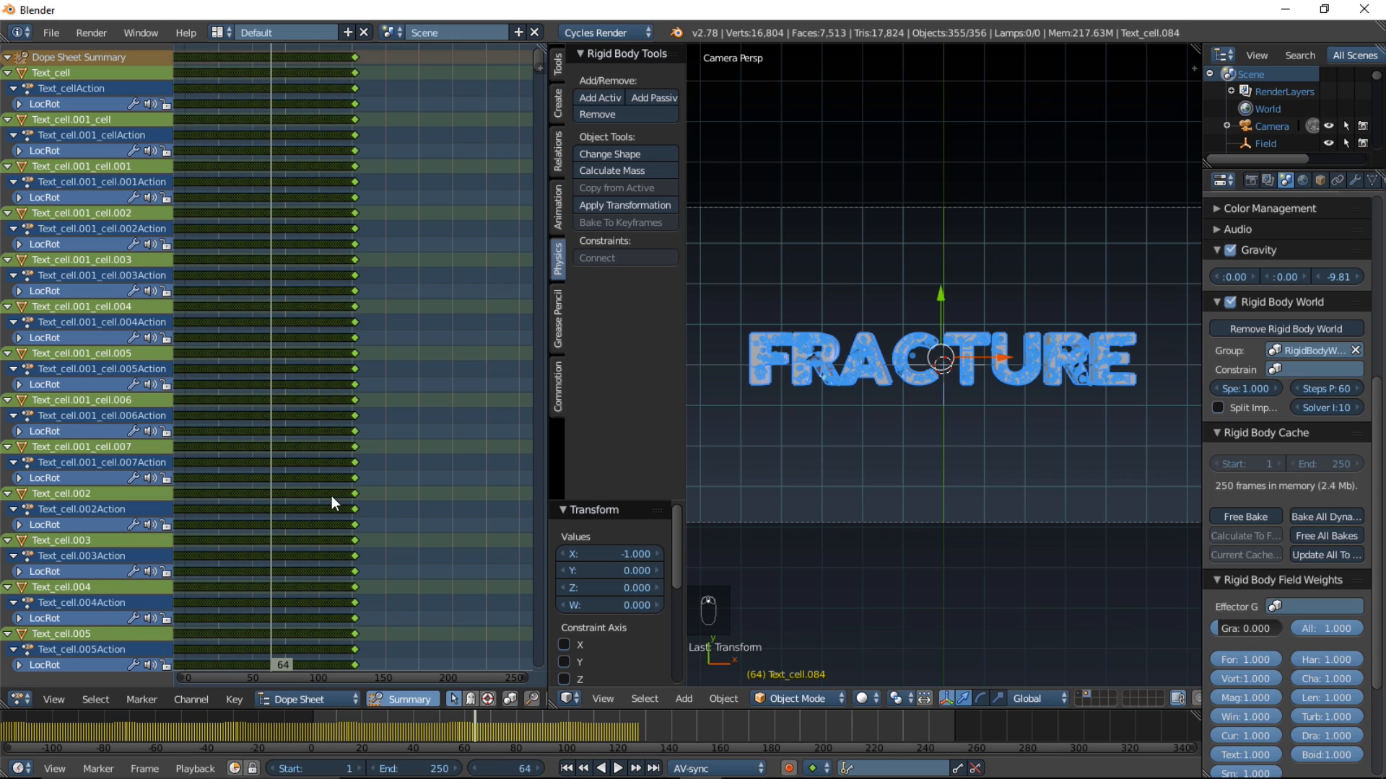
pyautogui.press('g')
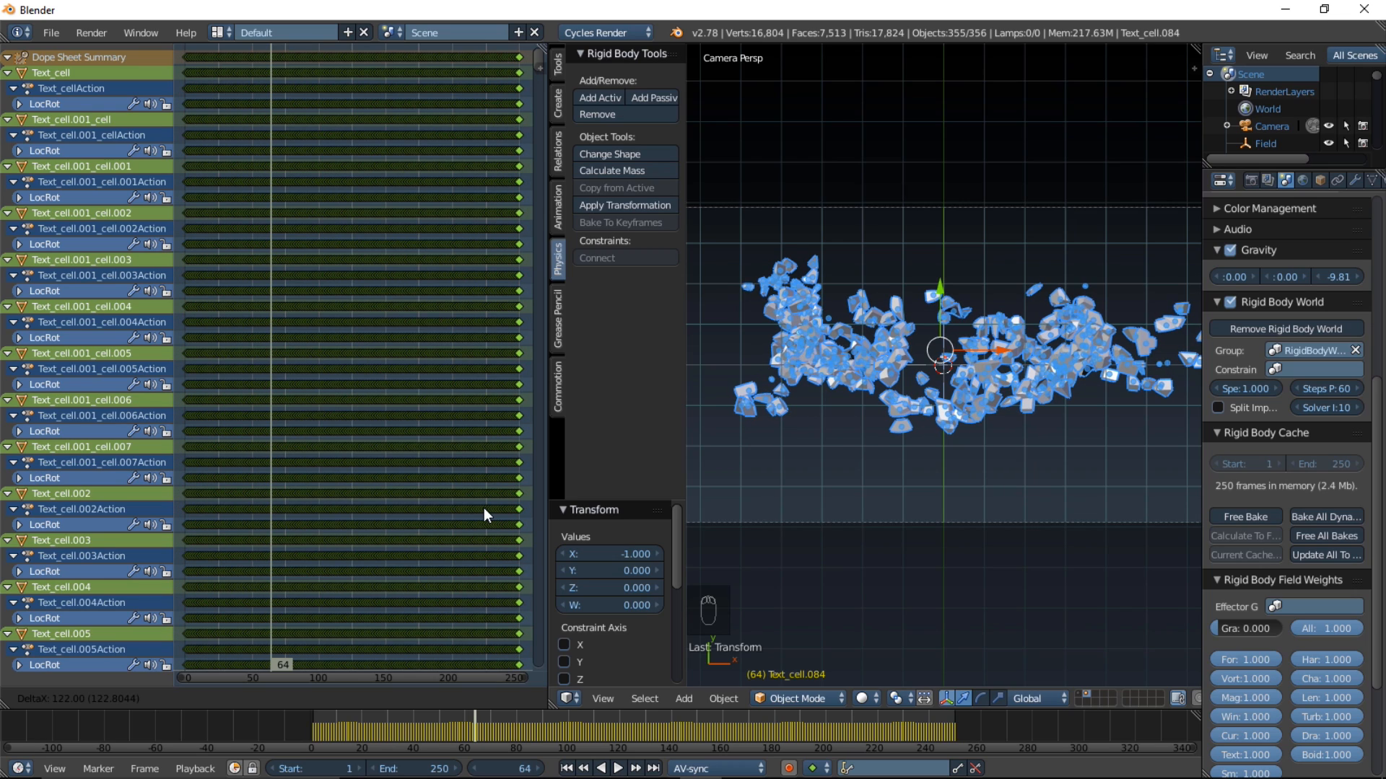
pyautogui.click(484, 508)
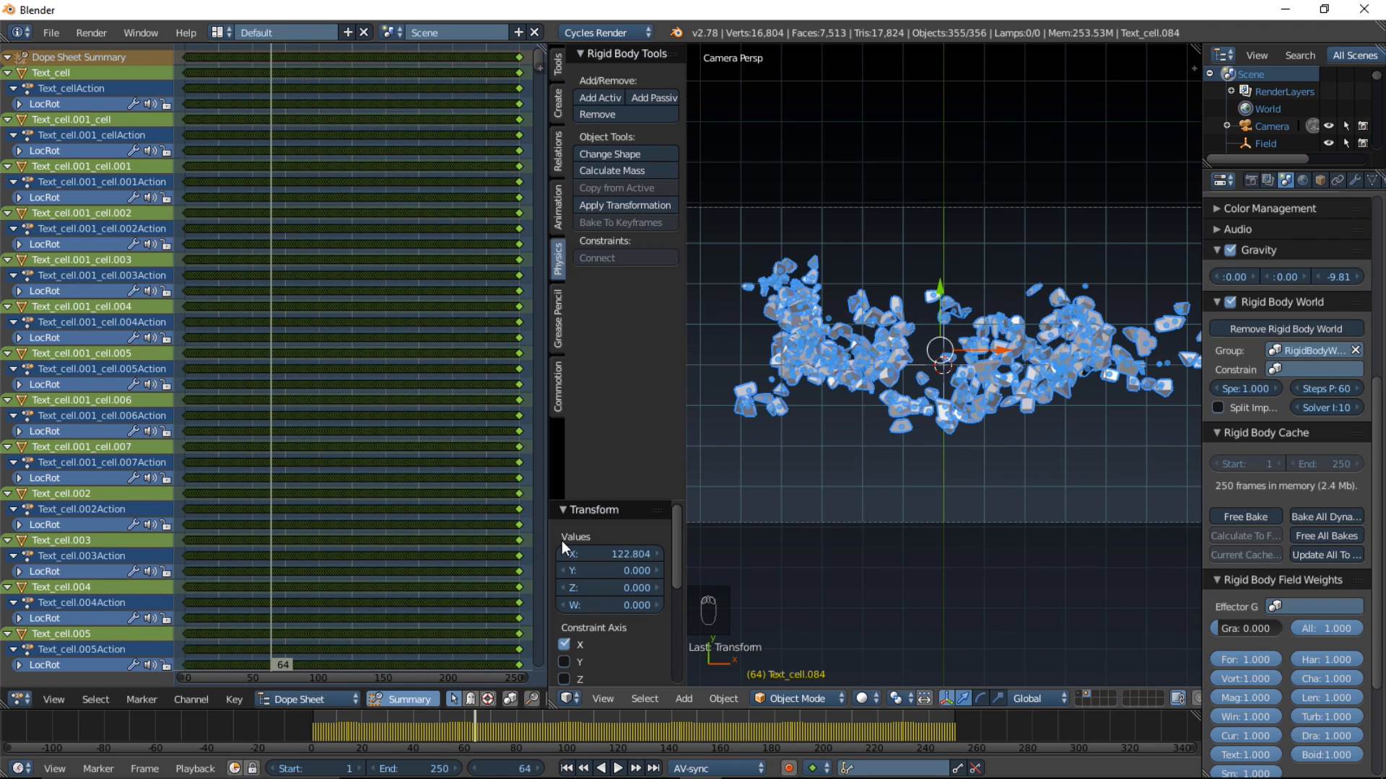
# Step: Play and scrub through the reversed animation to examine how the fragments assemble into the text, and stop playback
pyautogui.moveTo(288, 726); pyautogui.dragTo(257, 726)
pyautogui.hotkey('alt', 'a')
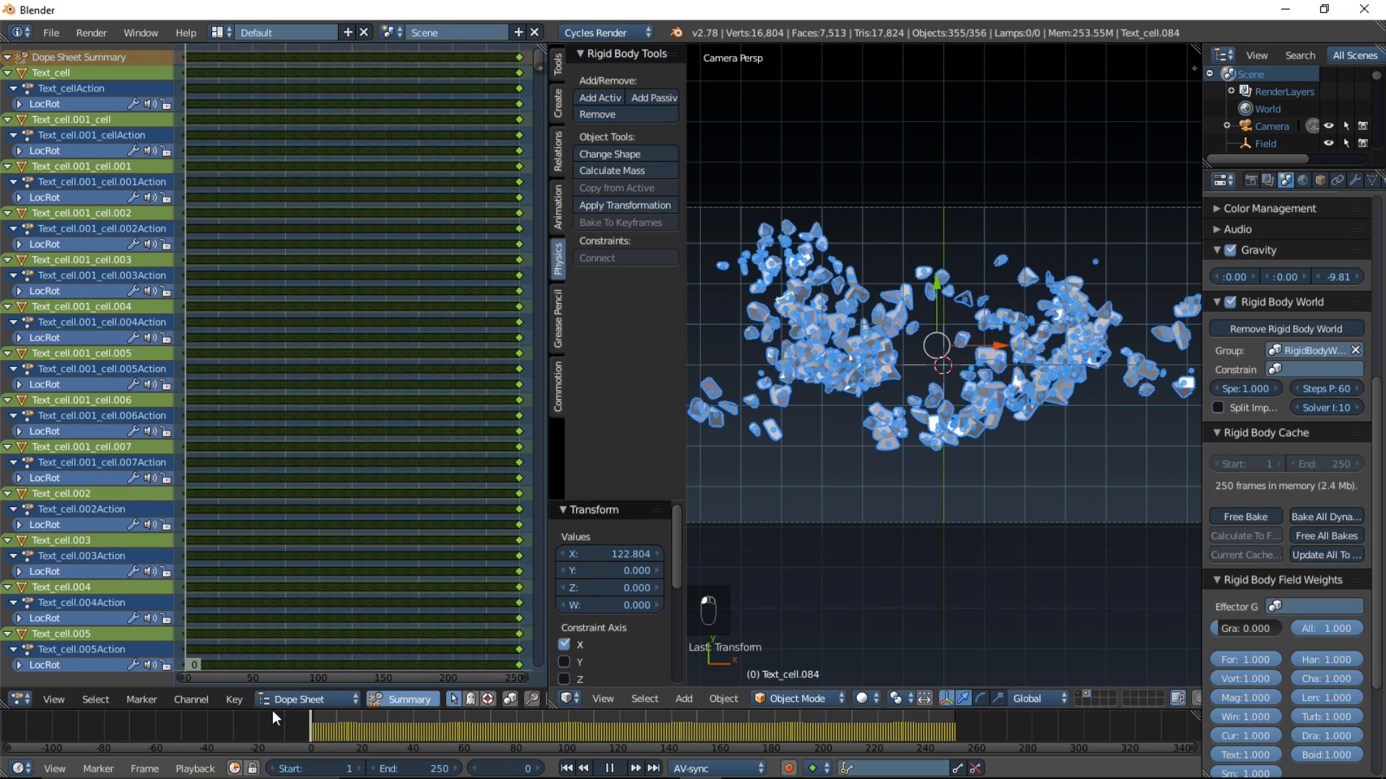
pyautogui.hotkey('alt', 'a')
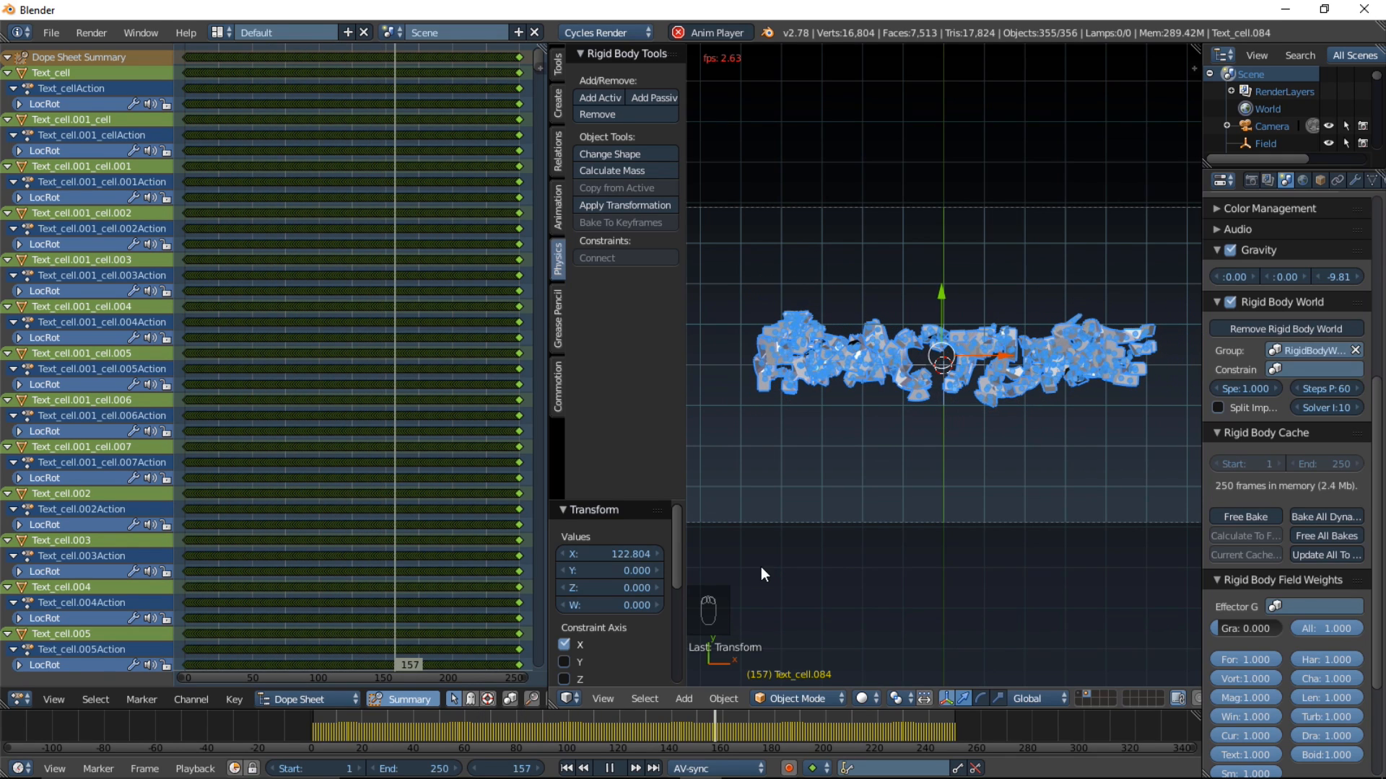
pyautogui.scroll(1, 858, 526)
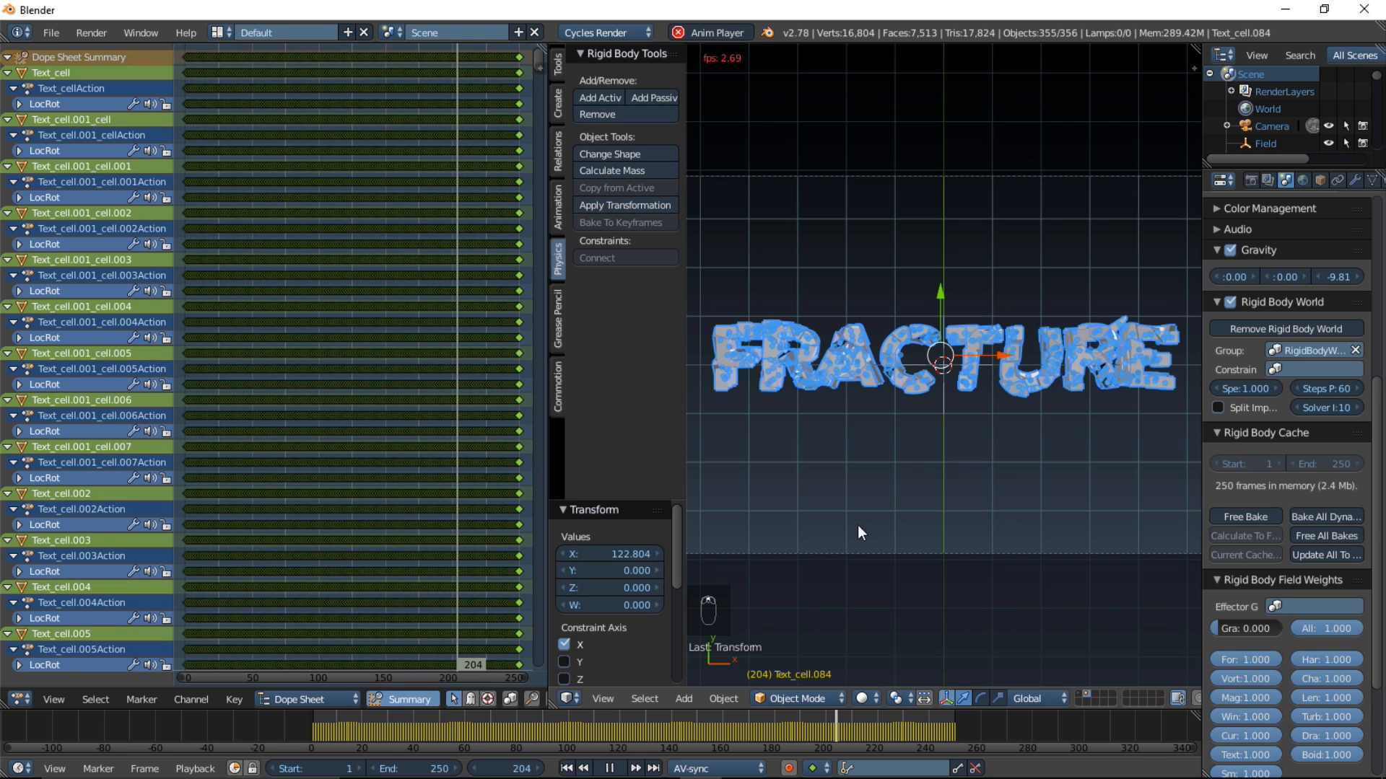
pyautogui.scroll(1, 973, 410)
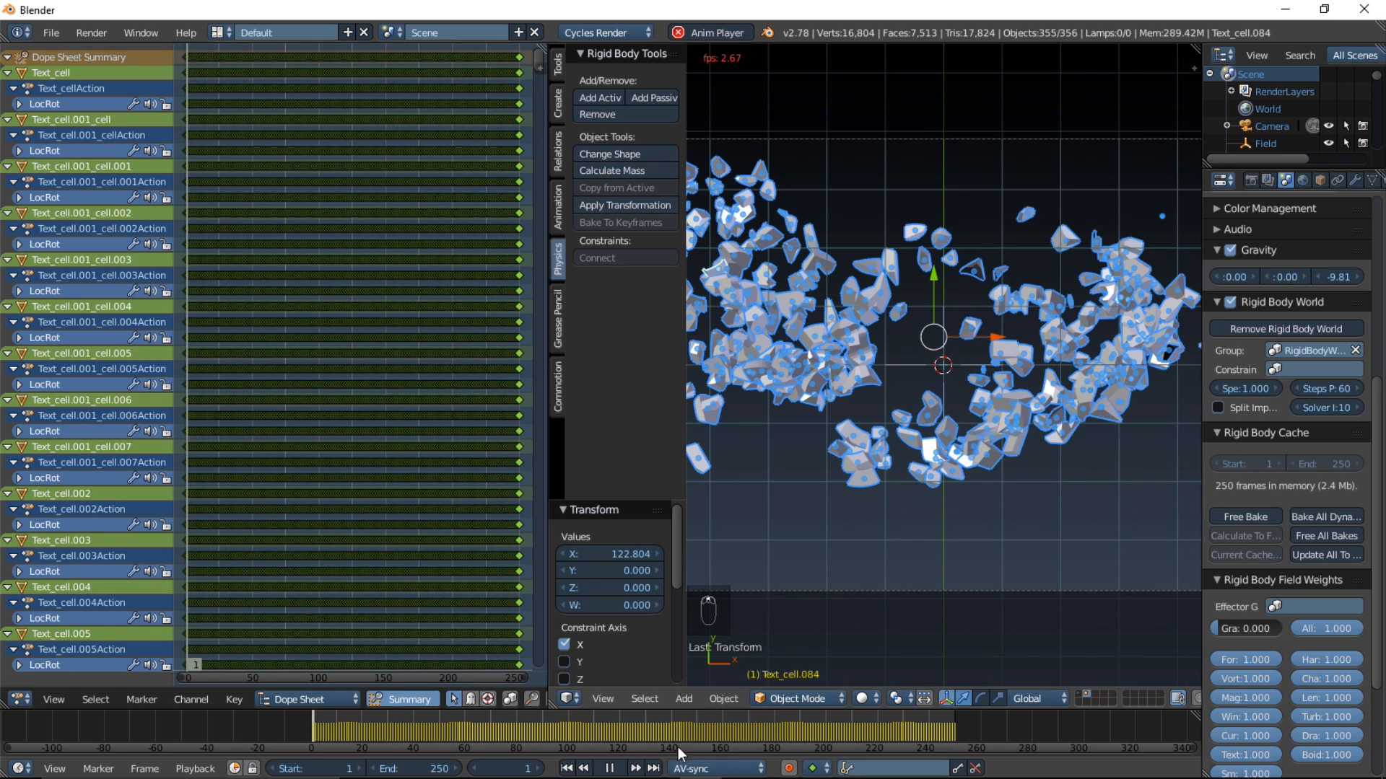
pyautogui.click(620, 769)
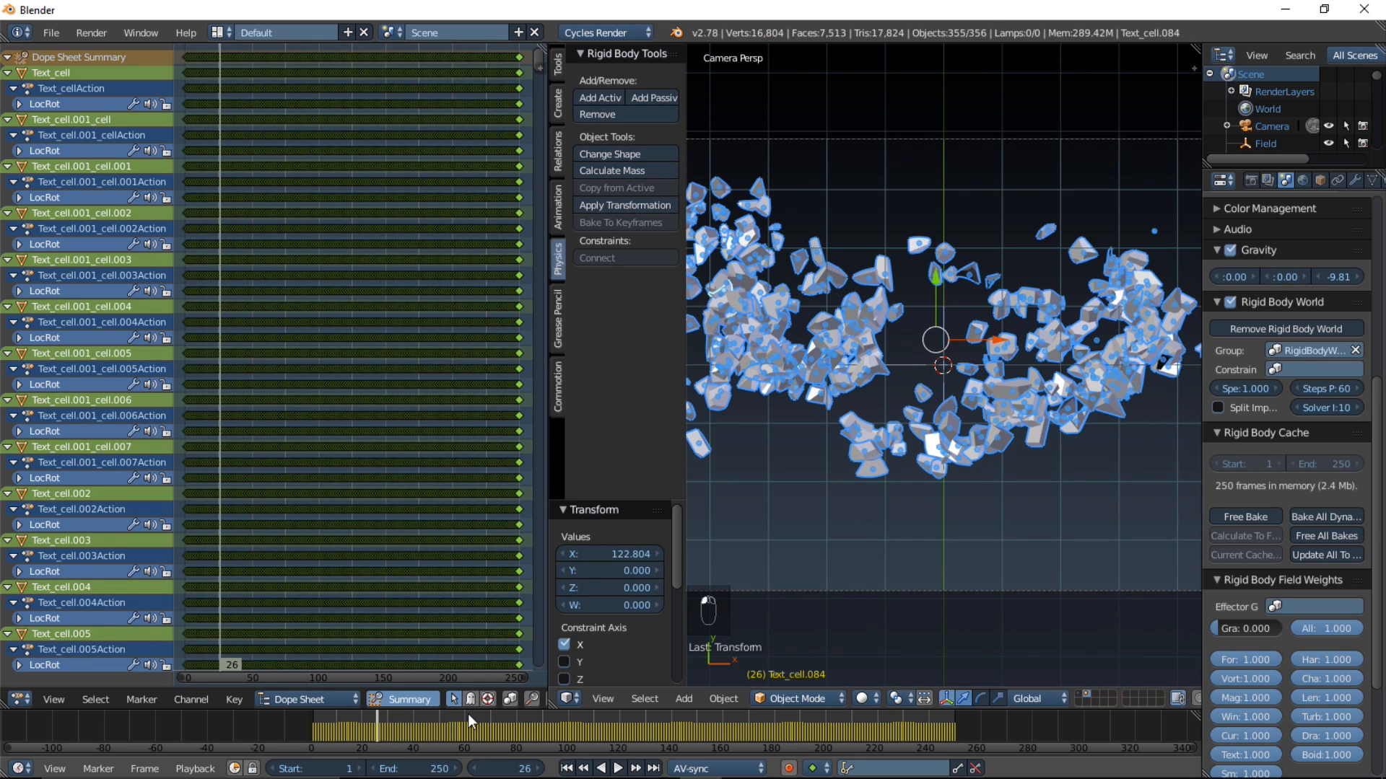
pyautogui.hotkey('alt', 'a')
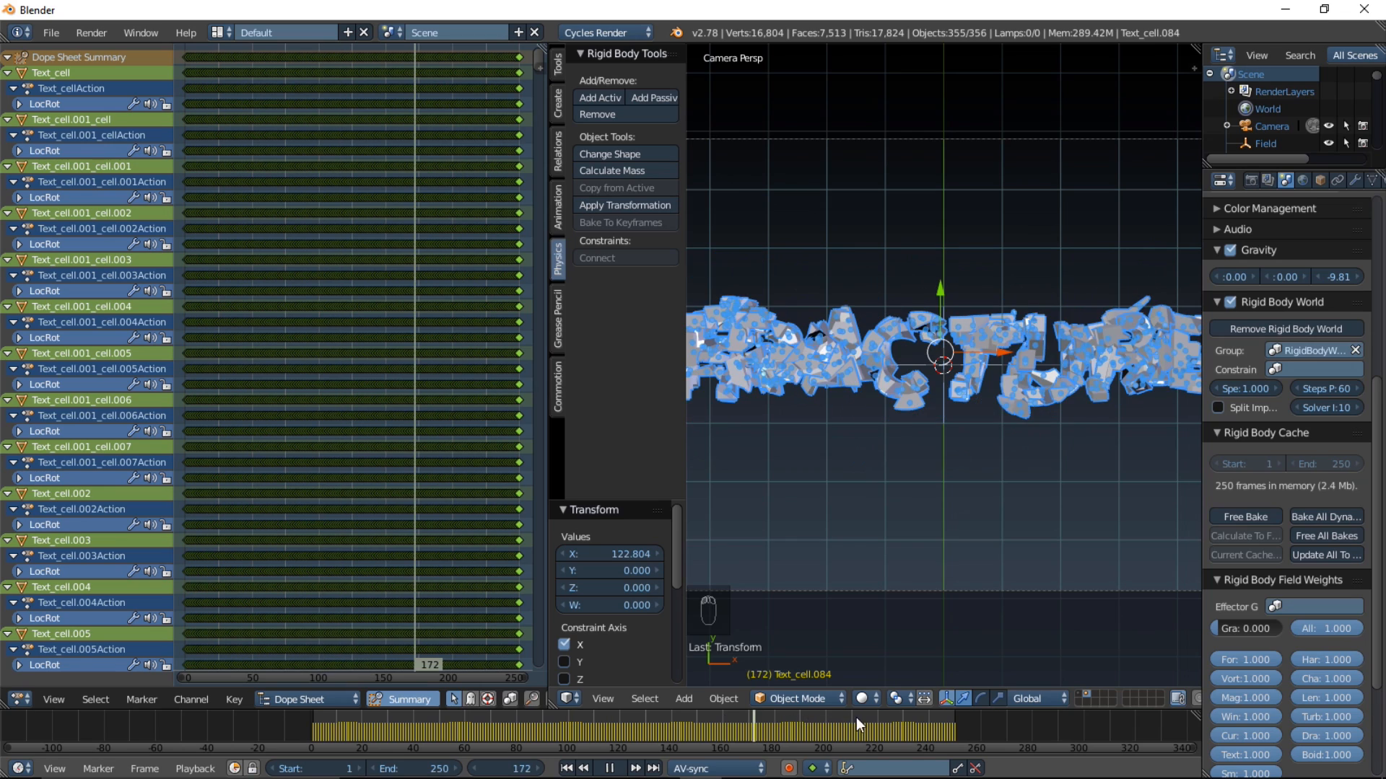
pyautogui.moveTo(856, 717); pyautogui.dragTo(653, 718)
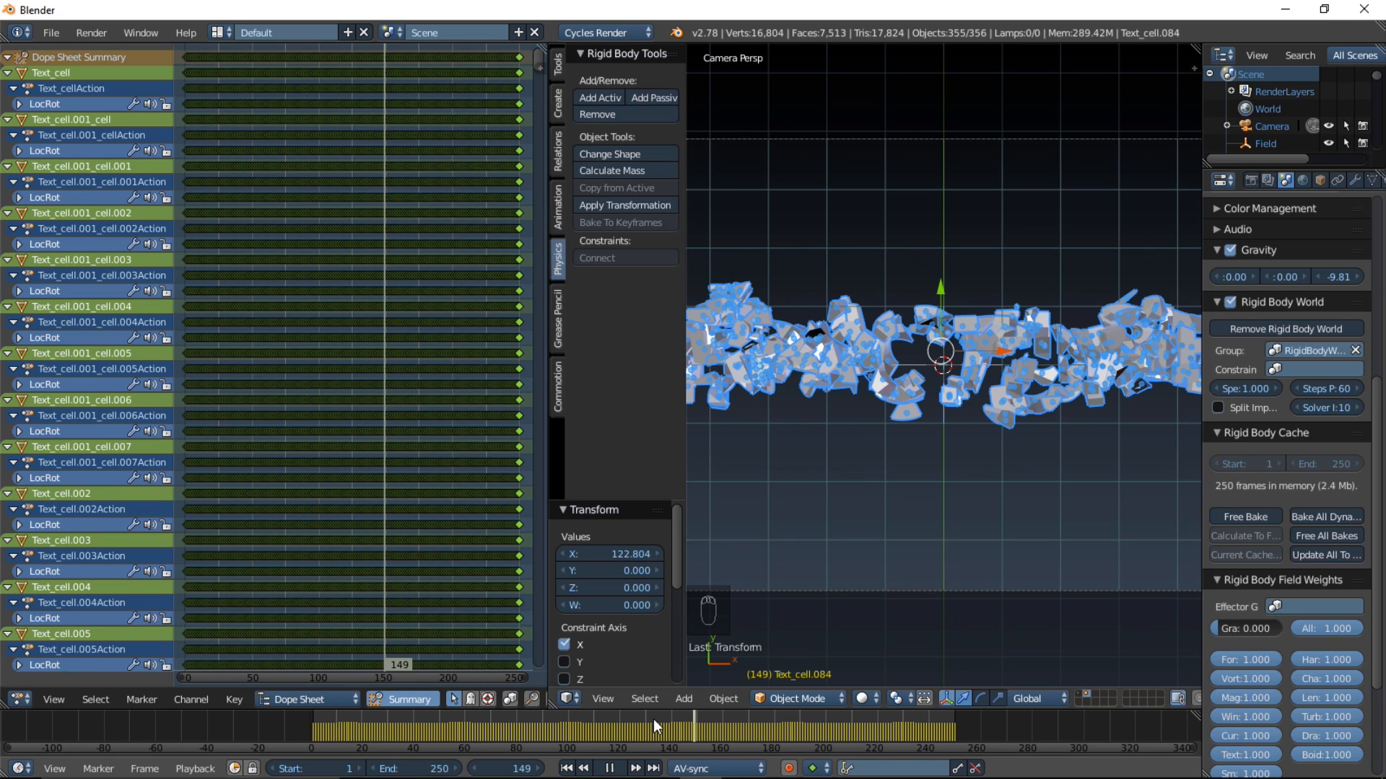
pyautogui.click(612, 770)
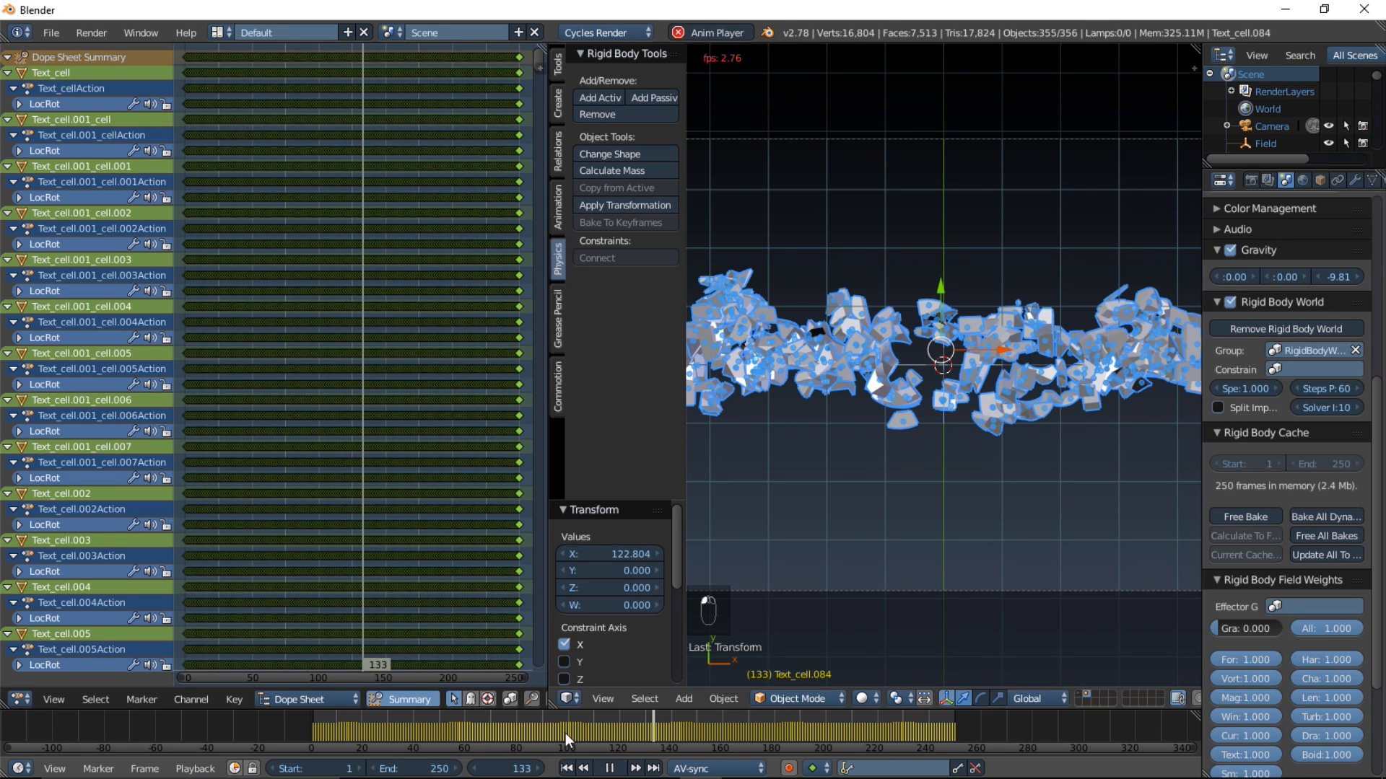
pyautogui.click(612, 770)
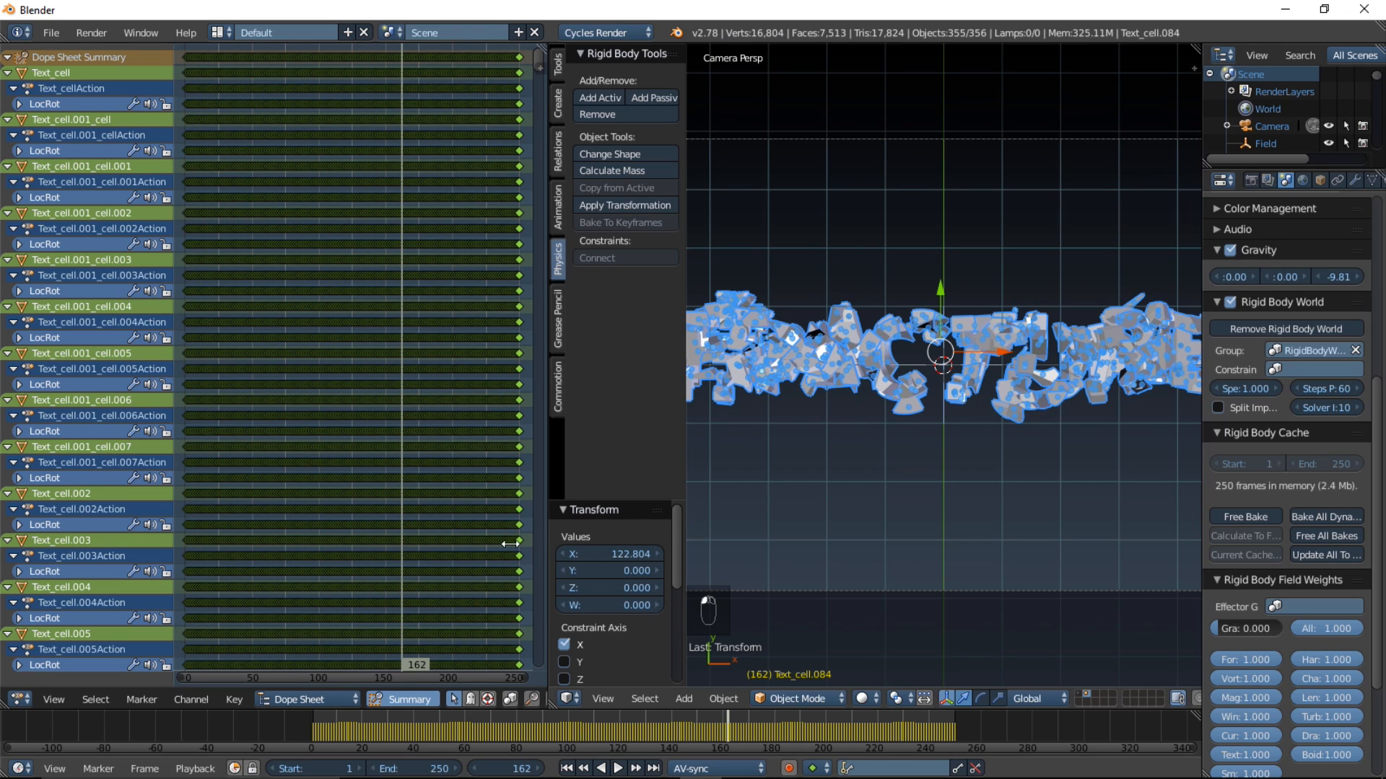
# Step: Widen the 3D view by narrowing the Dope Sheet, and preview frame 132 with Rendered viewport shading
pyautogui.moveTo(510, 544); pyautogui.dragTo(344, 557)
pyautogui.moveTo(395, 722); pyautogui.dragTo(652, 717)
pyautogui.scroll(-1, 881, 478)
pyautogui.scroll(-1, 872, 499)
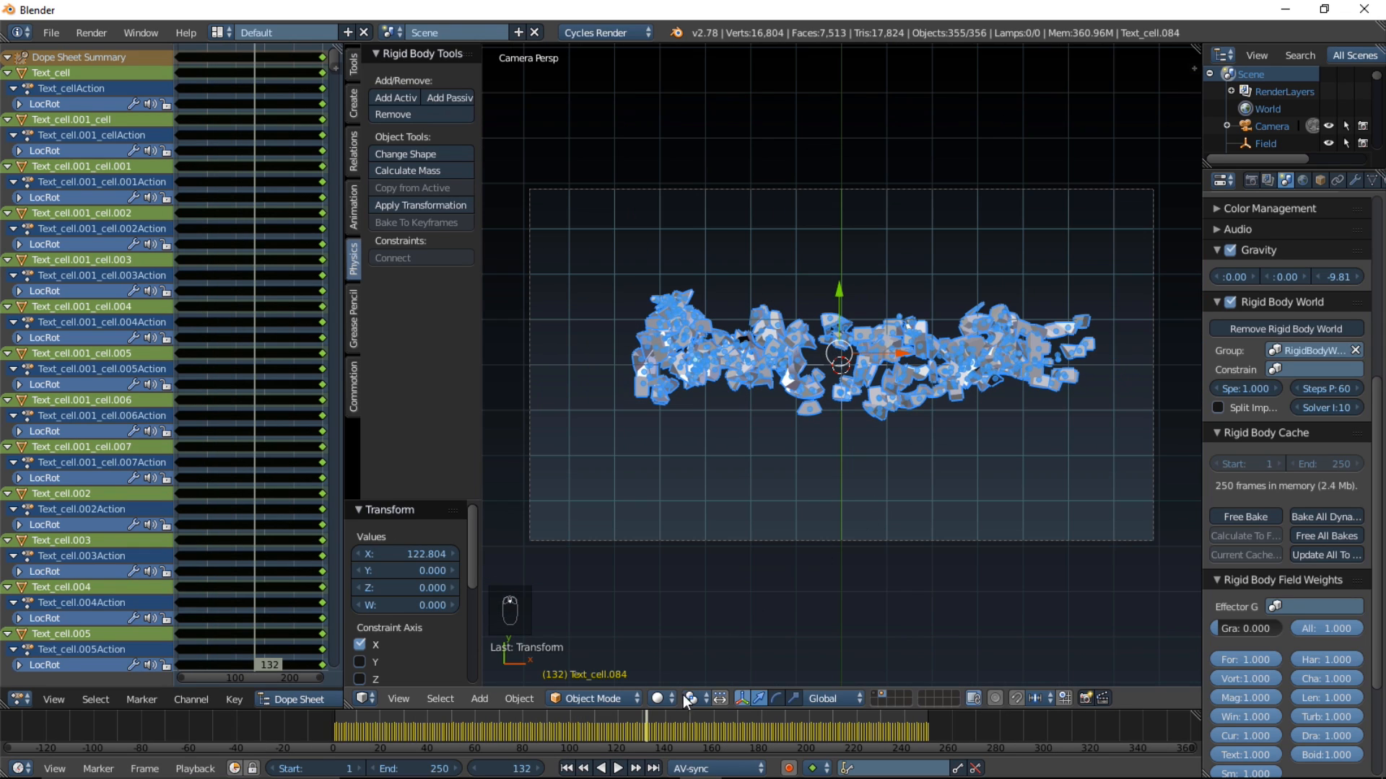
pyautogui.click(660, 699)
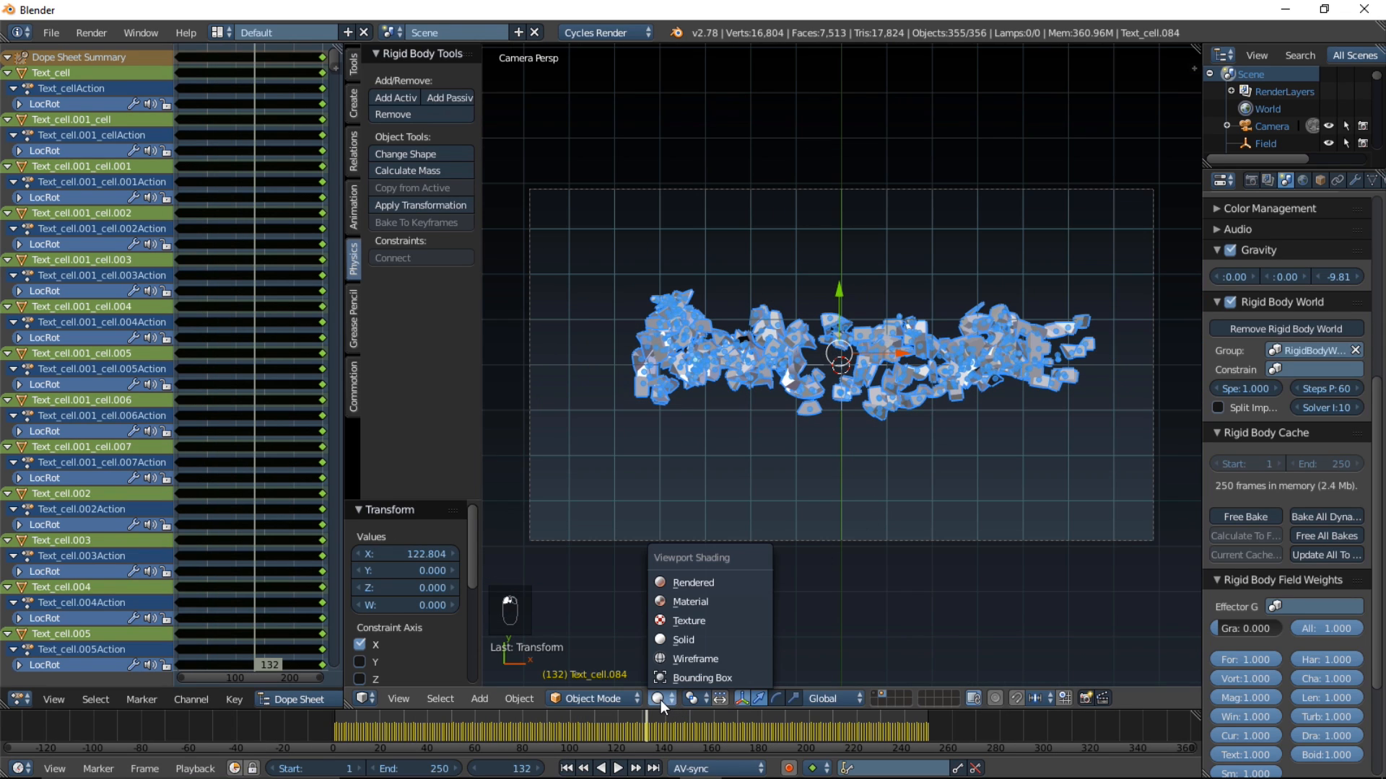
pyautogui.click(724, 571)
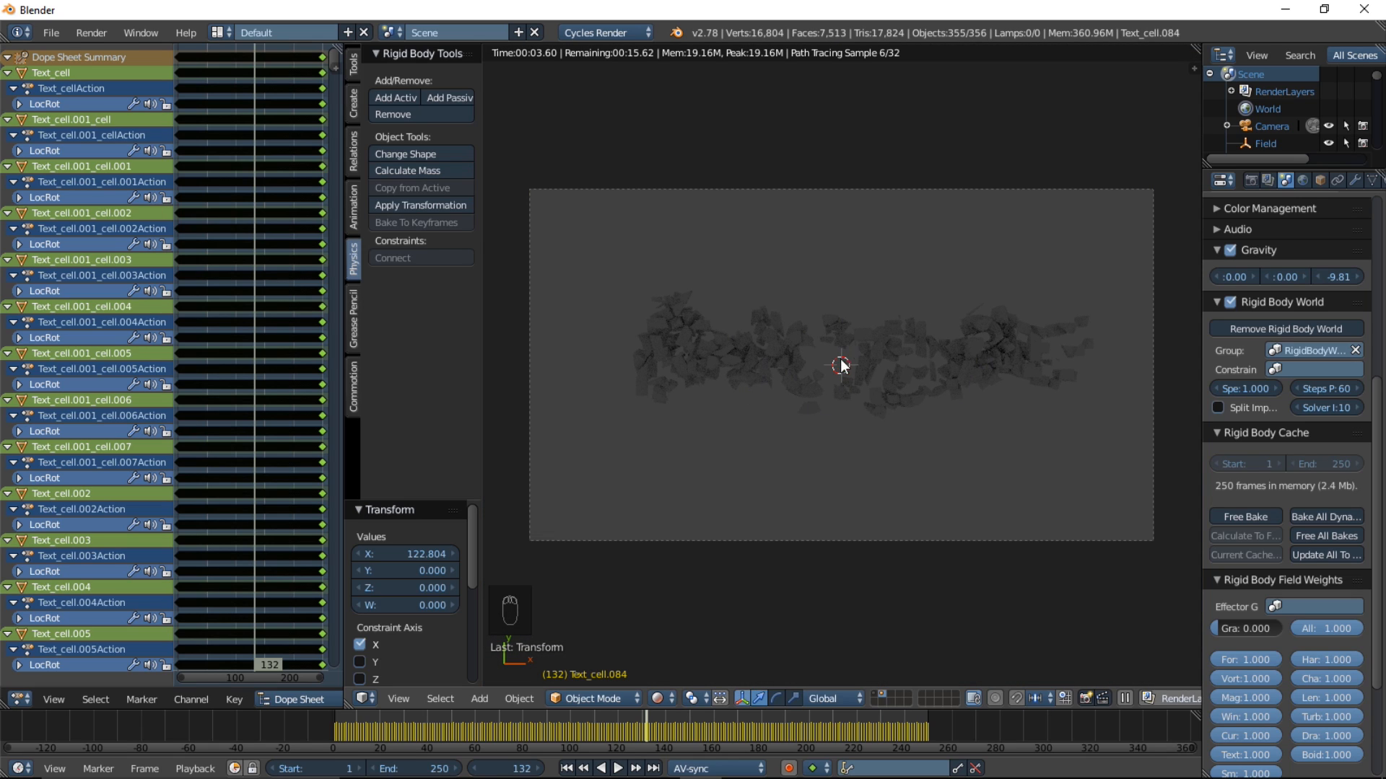
pyautogui.scroll(1, 892, 381)
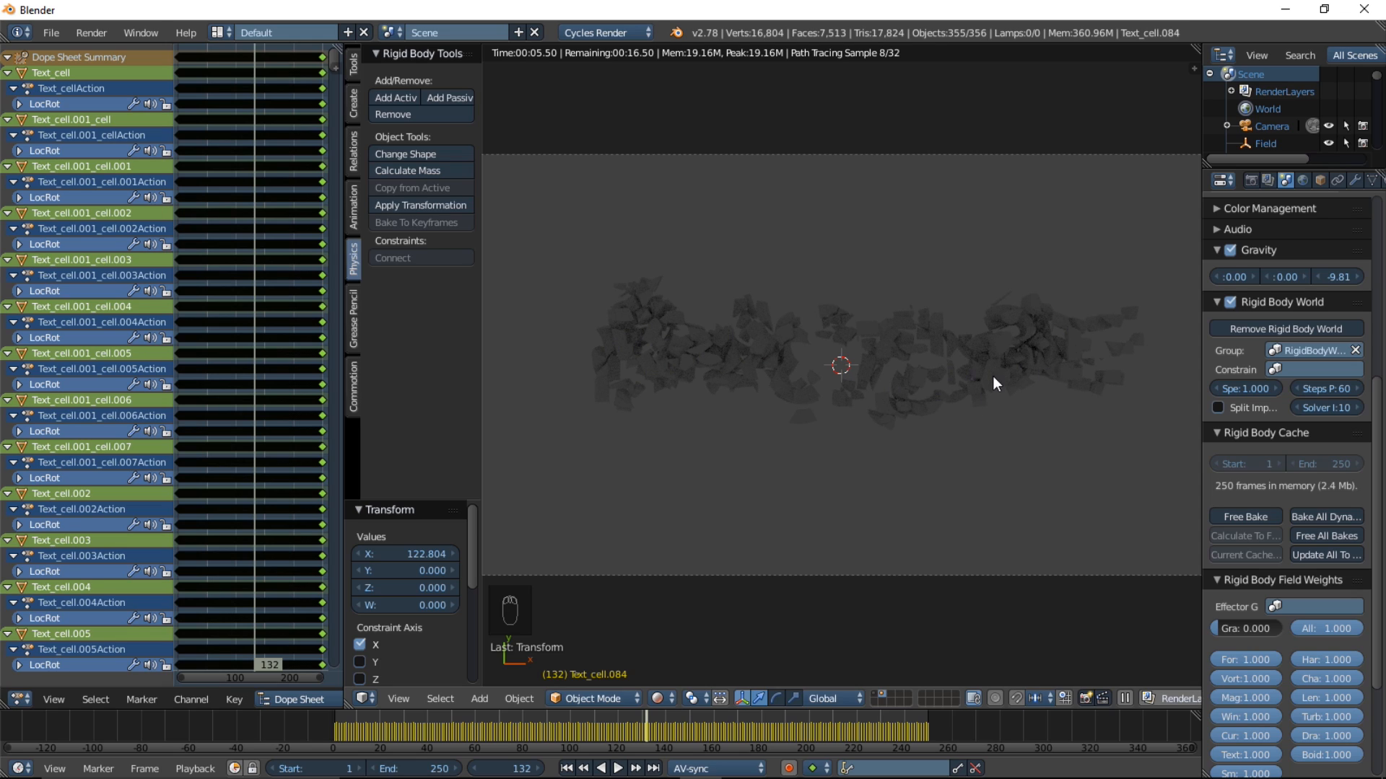
# Step: Enable nodes for the World surface and replace the Dope Sheet with a Node Editor showing the World nodes
pyautogui.click(1302, 182)
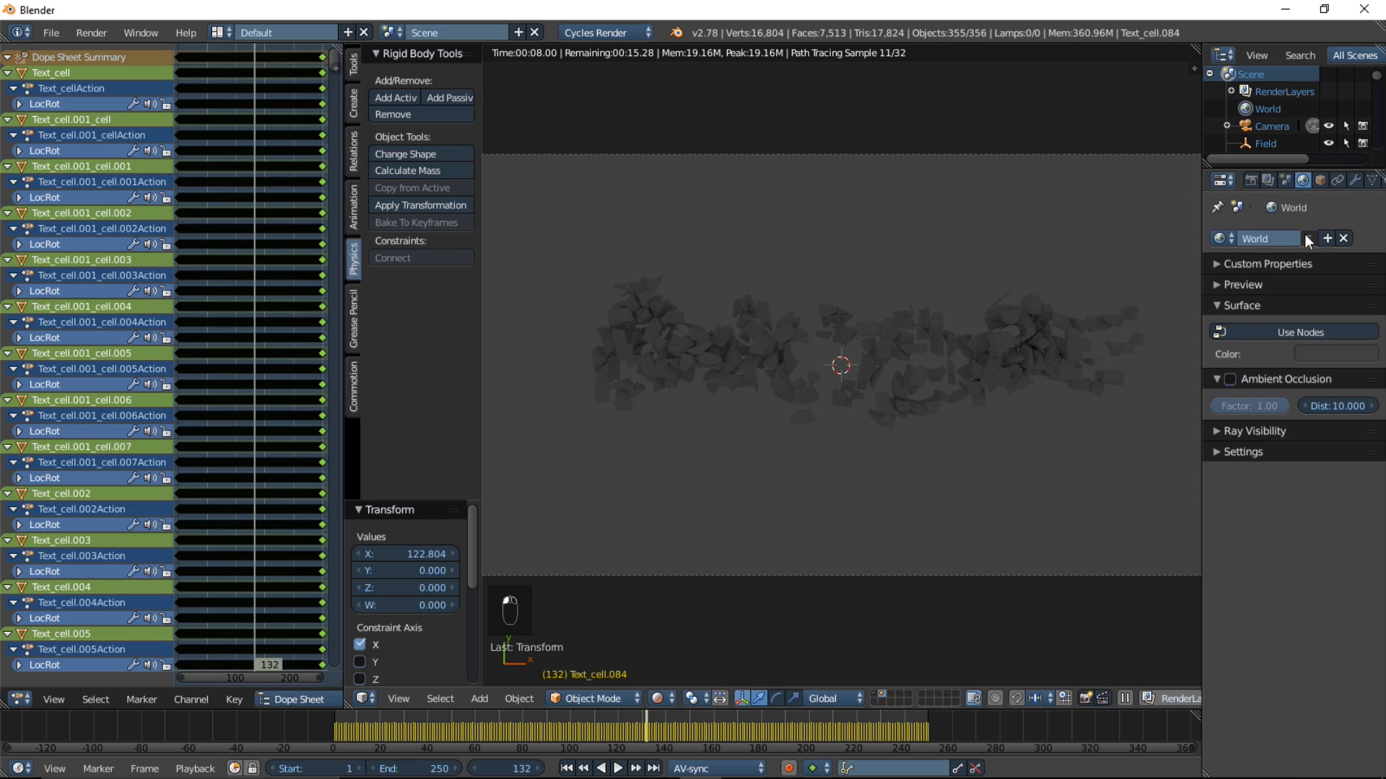
pyautogui.click(1322, 333)
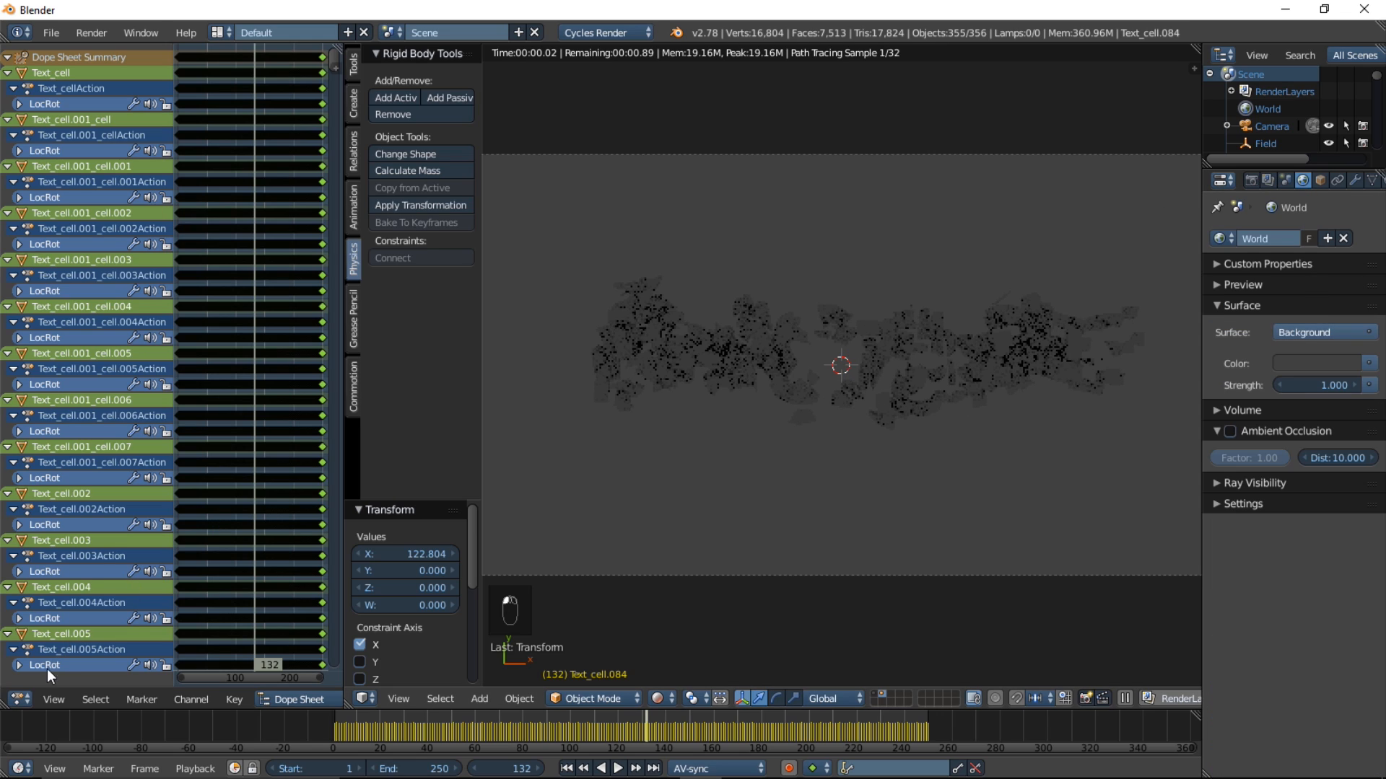
pyautogui.click(19, 699)
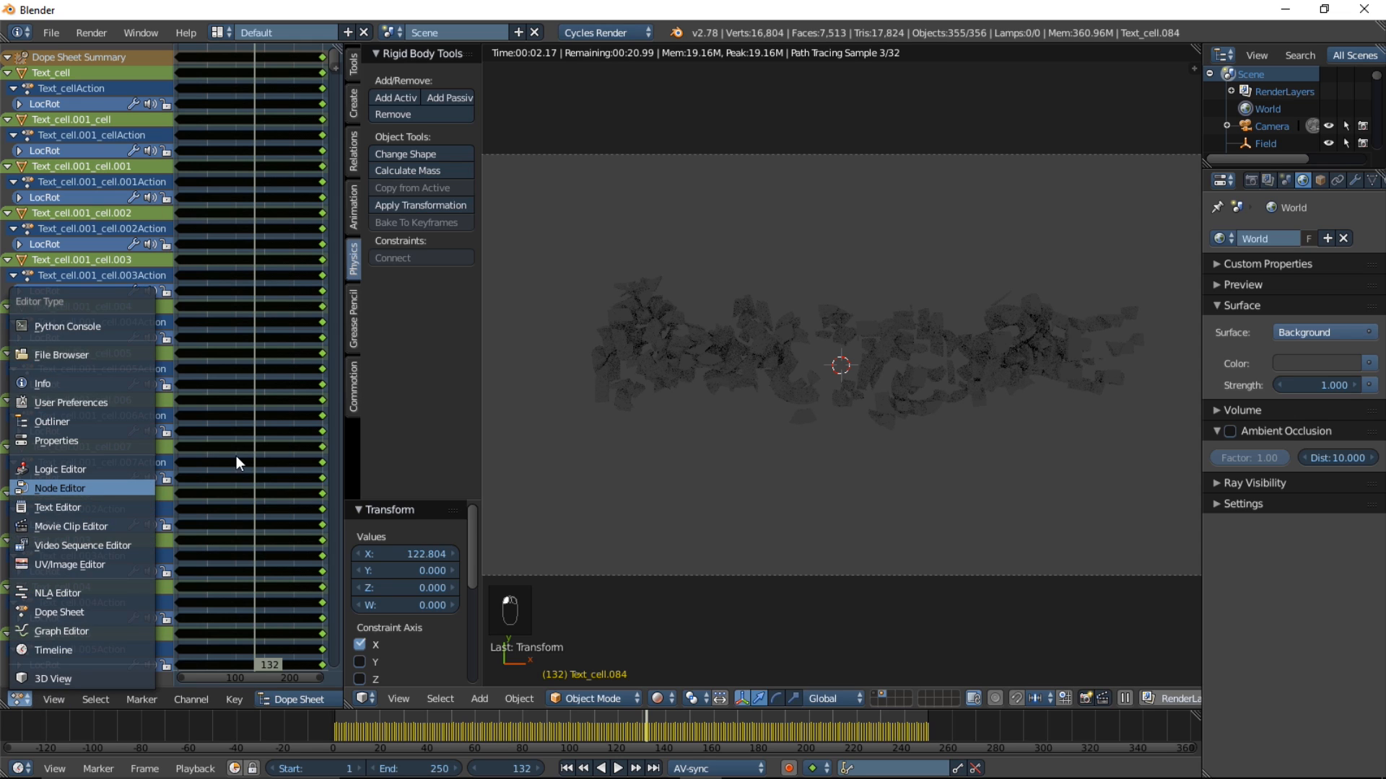
pyautogui.click(85, 487)
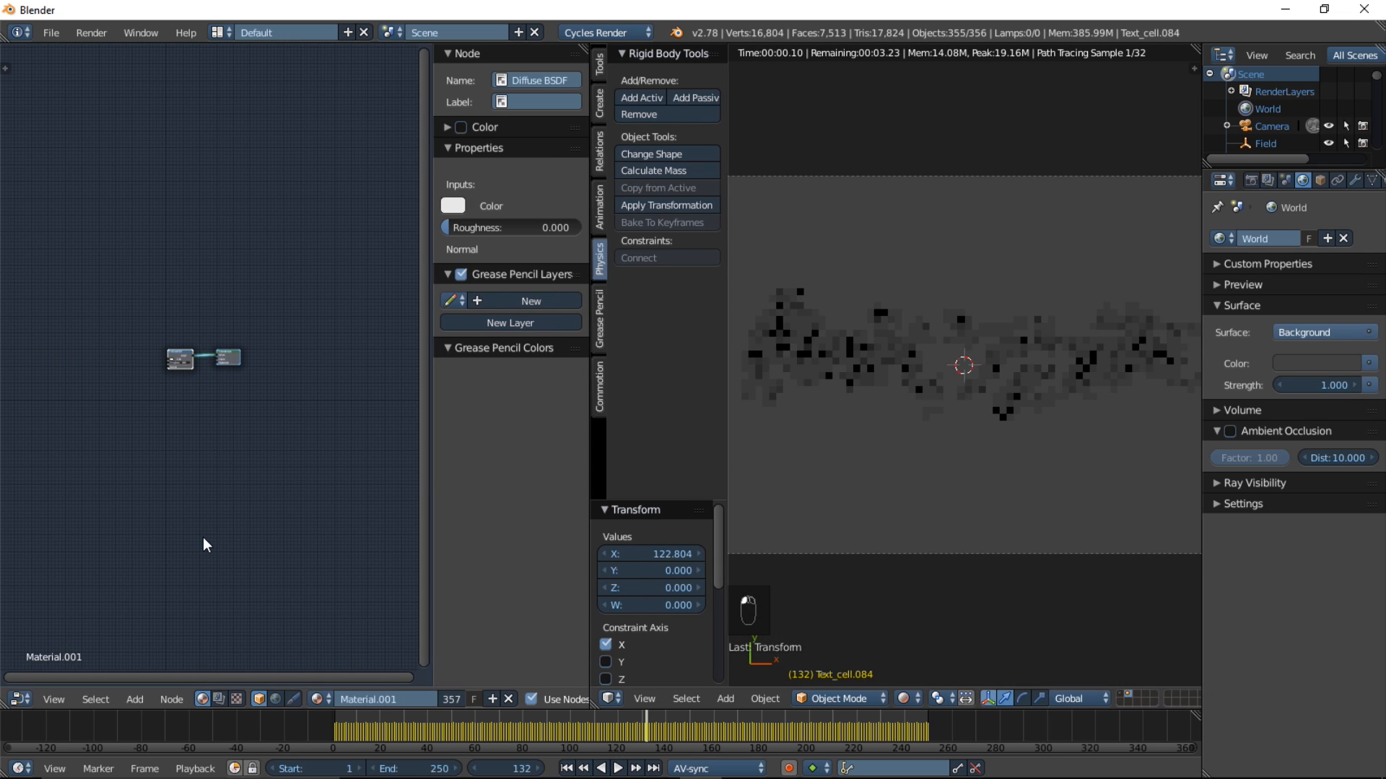
pyautogui.scroll(2, 203, 540)
pyautogui.scroll(3, 203, 545)
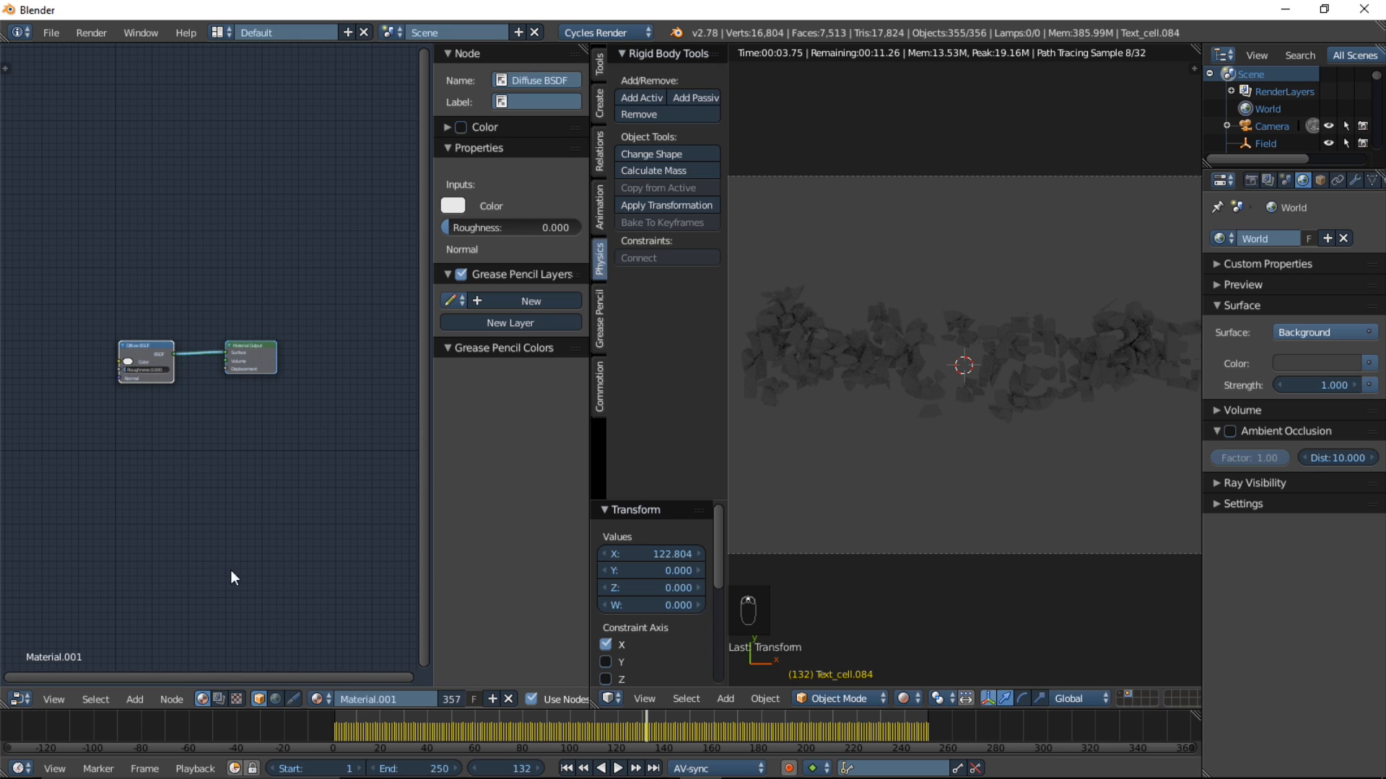
pyautogui.click(276, 699)
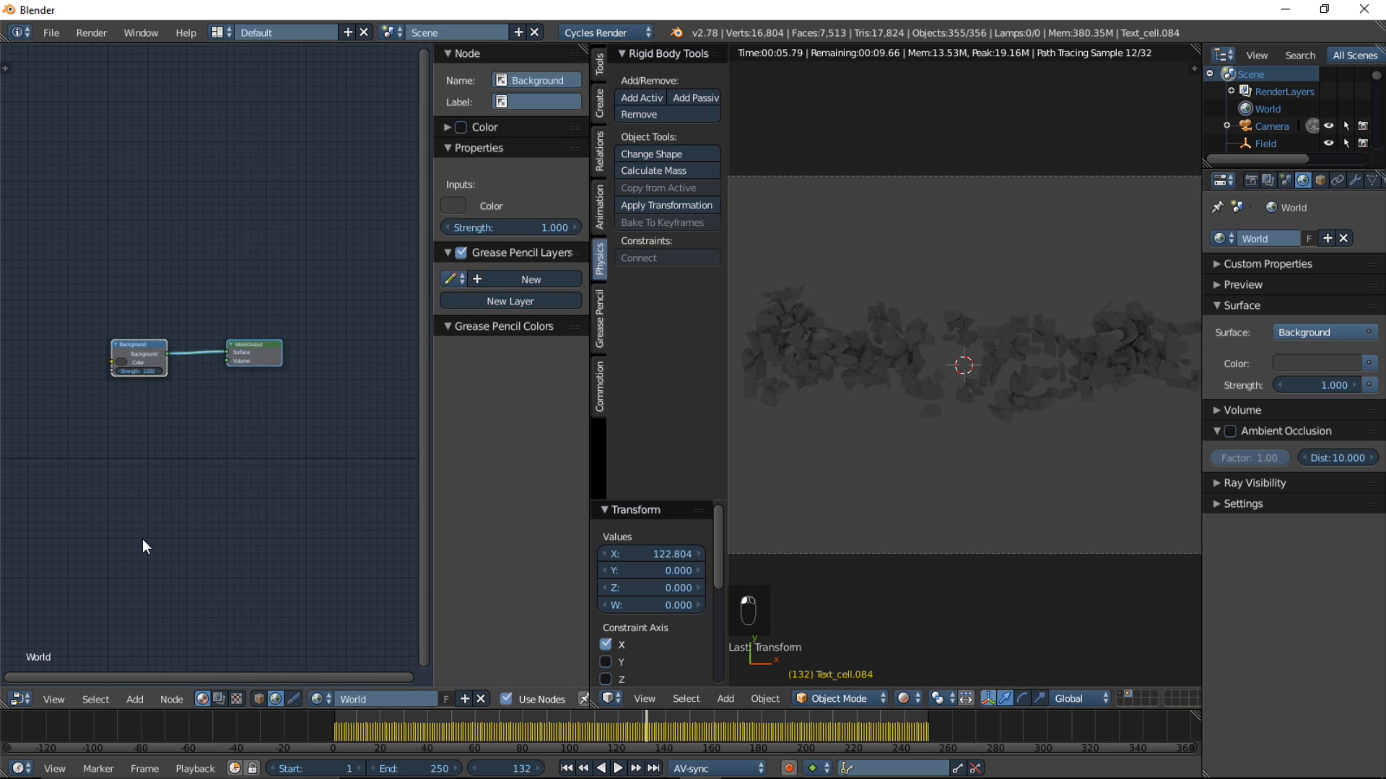
pyautogui.scroll(4, 141, 539)
pyautogui.moveTo(152, 520); pyautogui.dragTo(227, 535, button='middle')
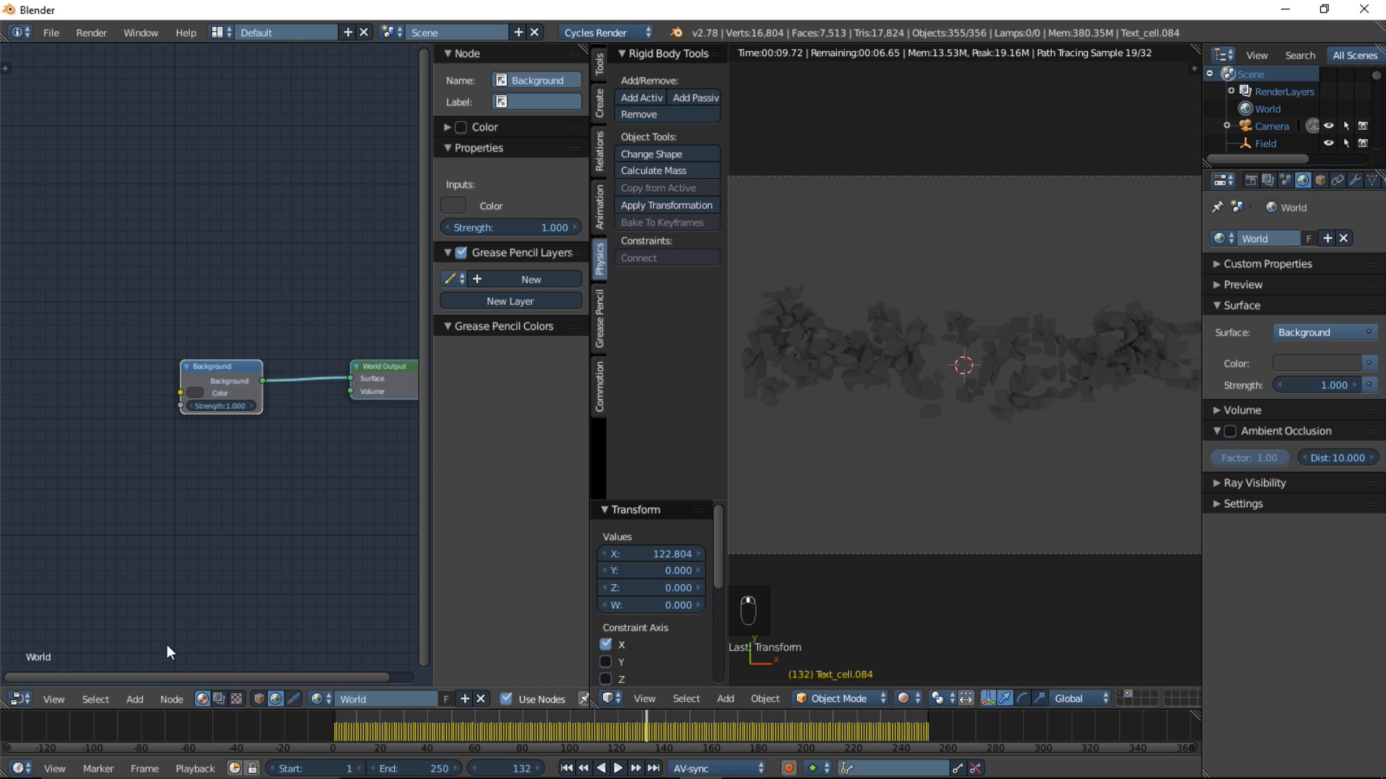
# Step: Add a Noise Texture node below the World's Background node and return the viewport to Solid shading
pyautogui.click(135, 699)
pyautogui.moveTo(203, 612)
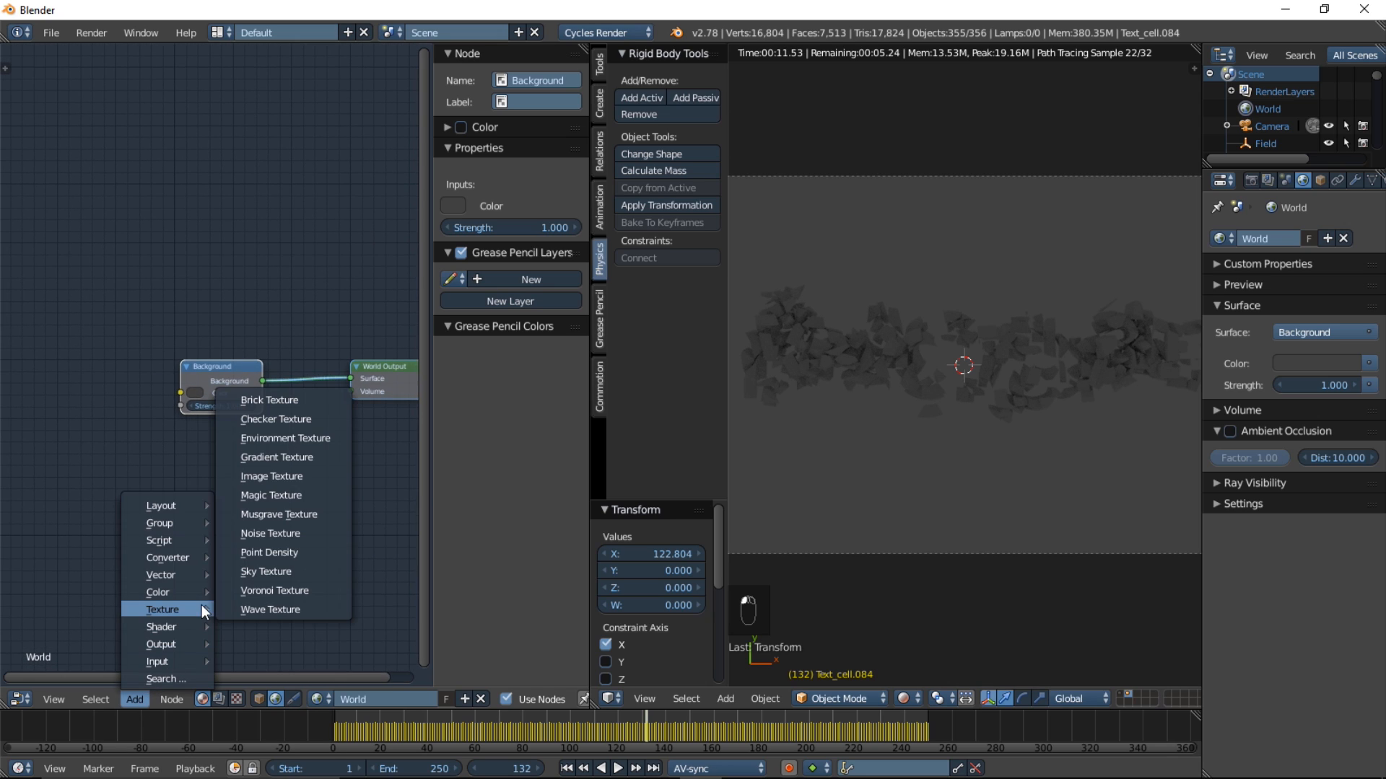
pyautogui.click(274, 532)
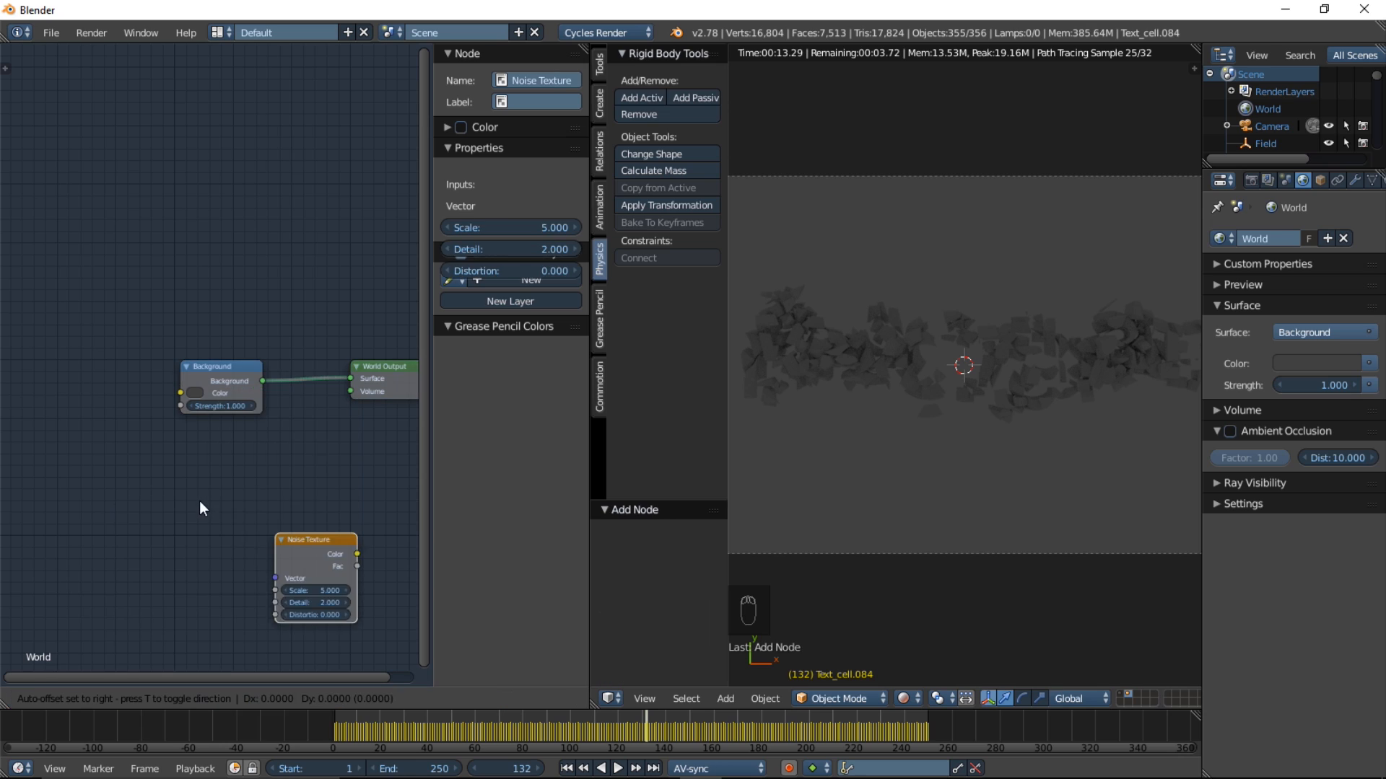
pyautogui.click(163, 499)
pyautogui.click(904, 699)
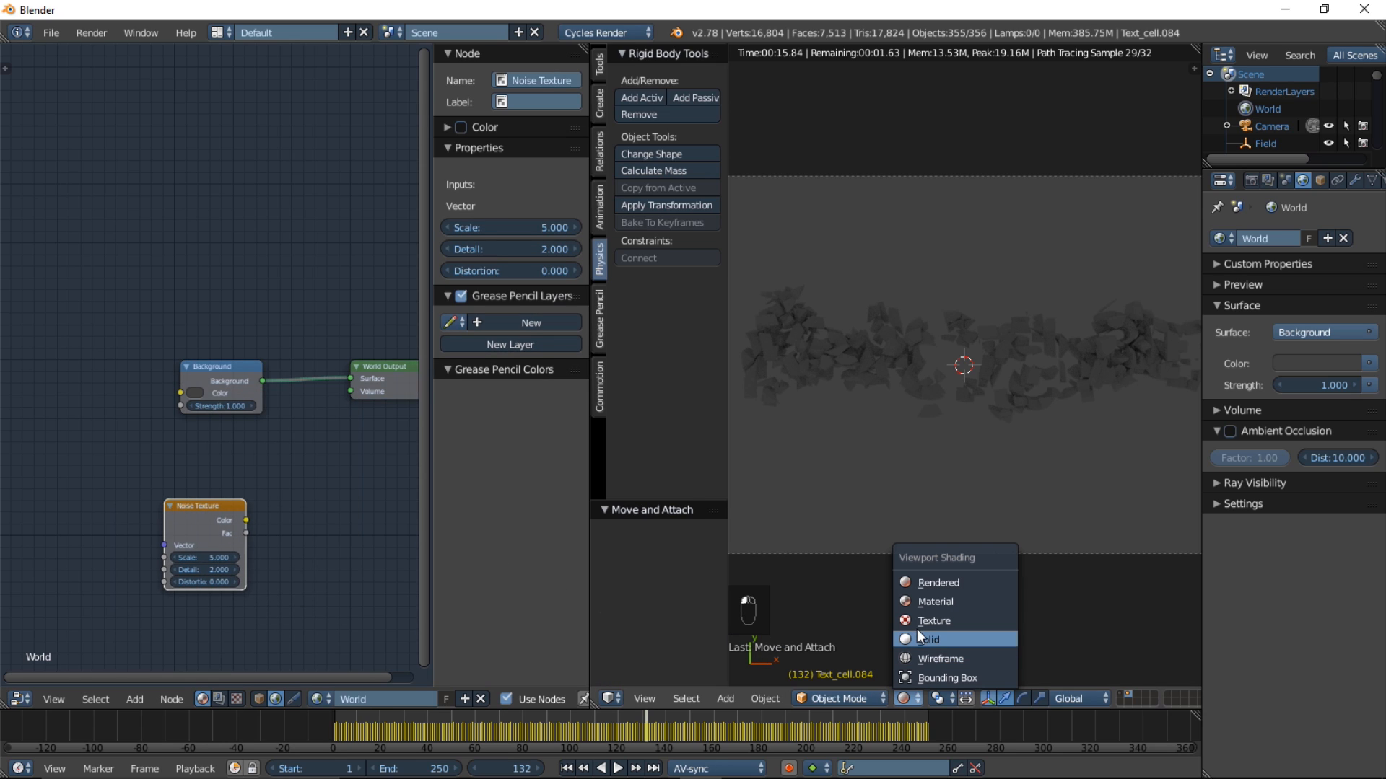
pyautogui.click(916, 633)
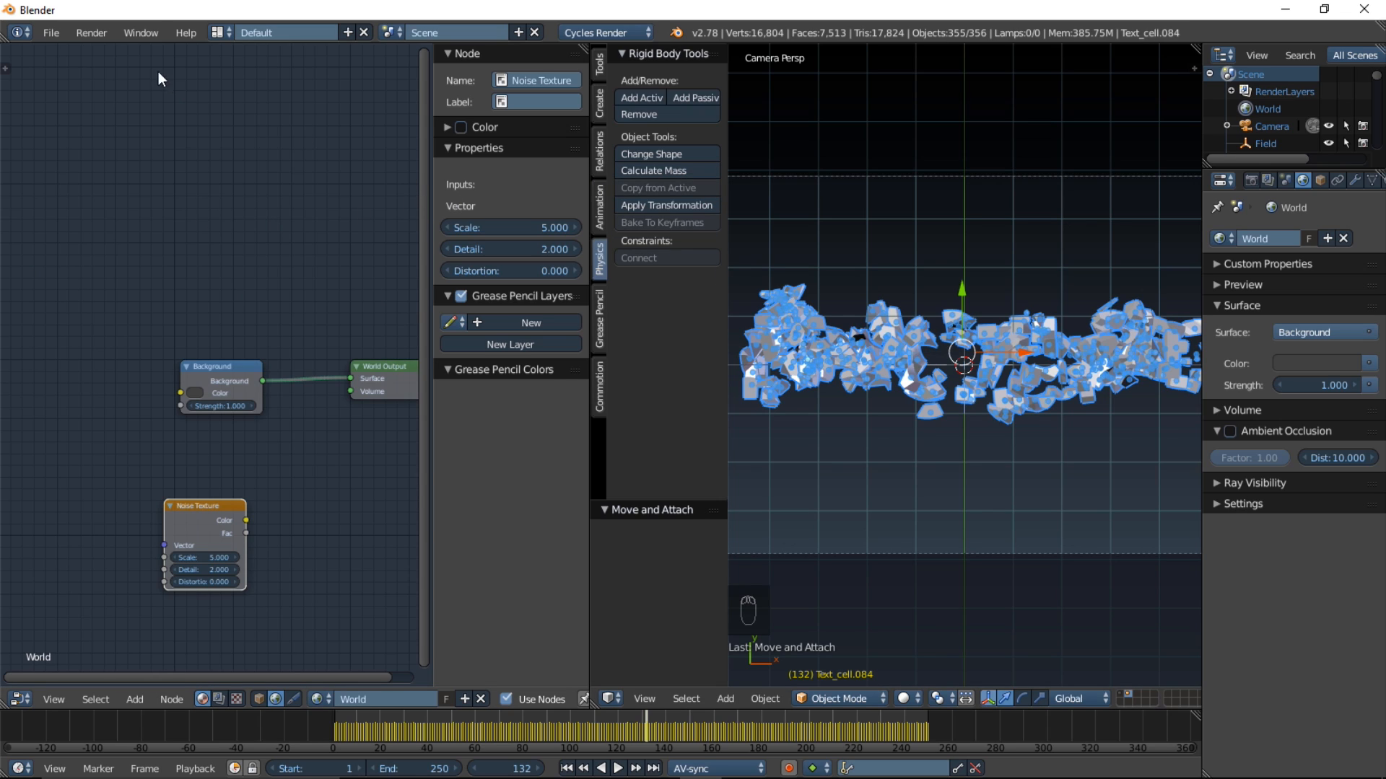
# Step: Save the project in the Documents folder as "Working tutorial.blend"
pyautogui.click(52, 33)
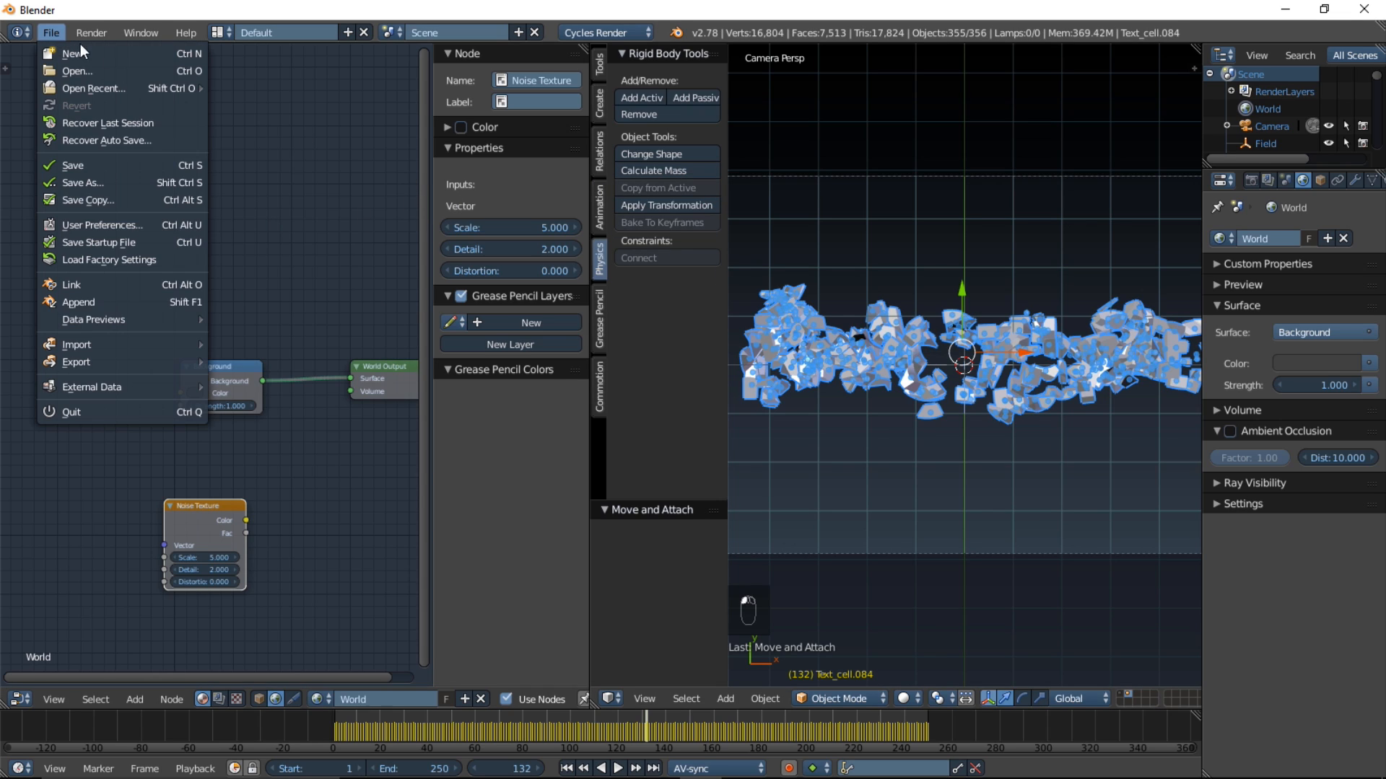
pyautogui.click(118, 182)
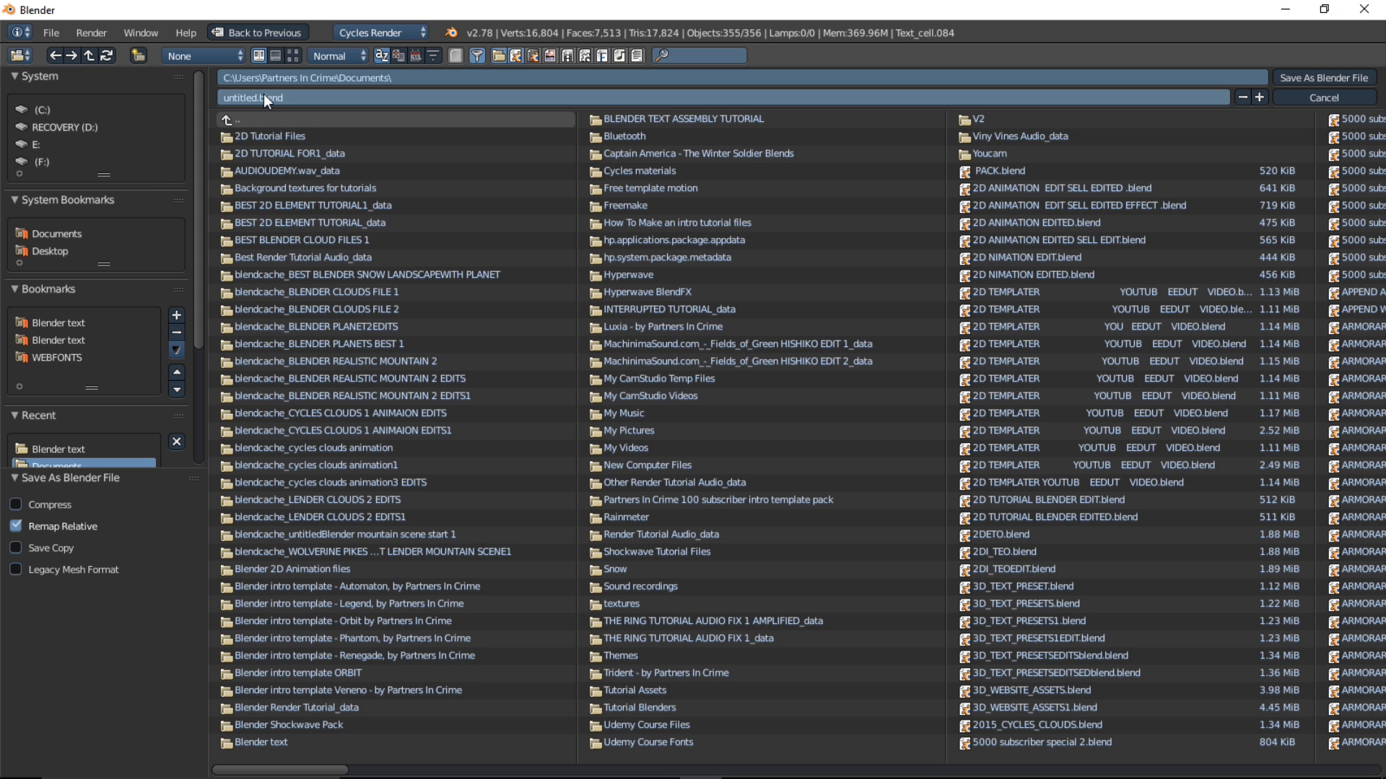
pyautogui.click(259, 97)
pyautogui.moveTo(257, 97); pyautogui.dragTo(197, 102)
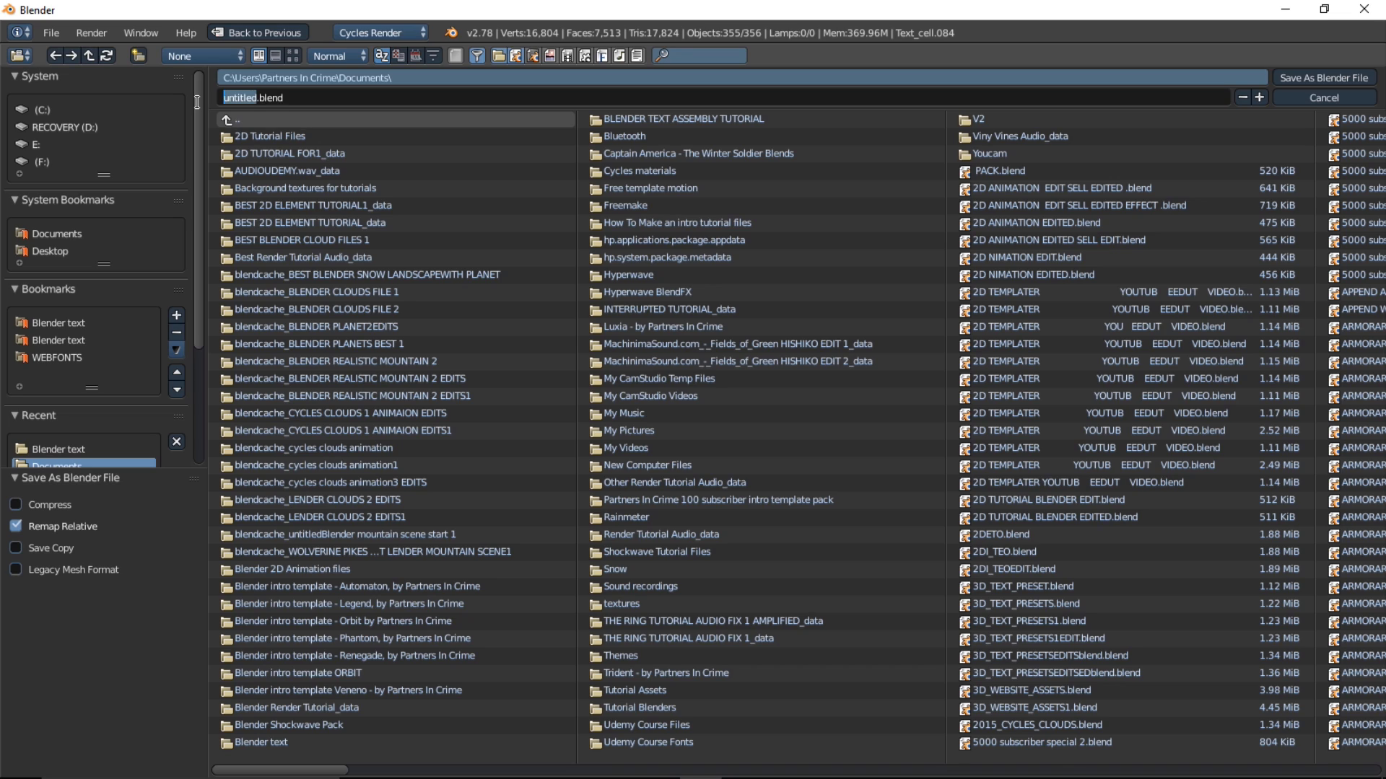
pyautogui.write('Working tutorial')
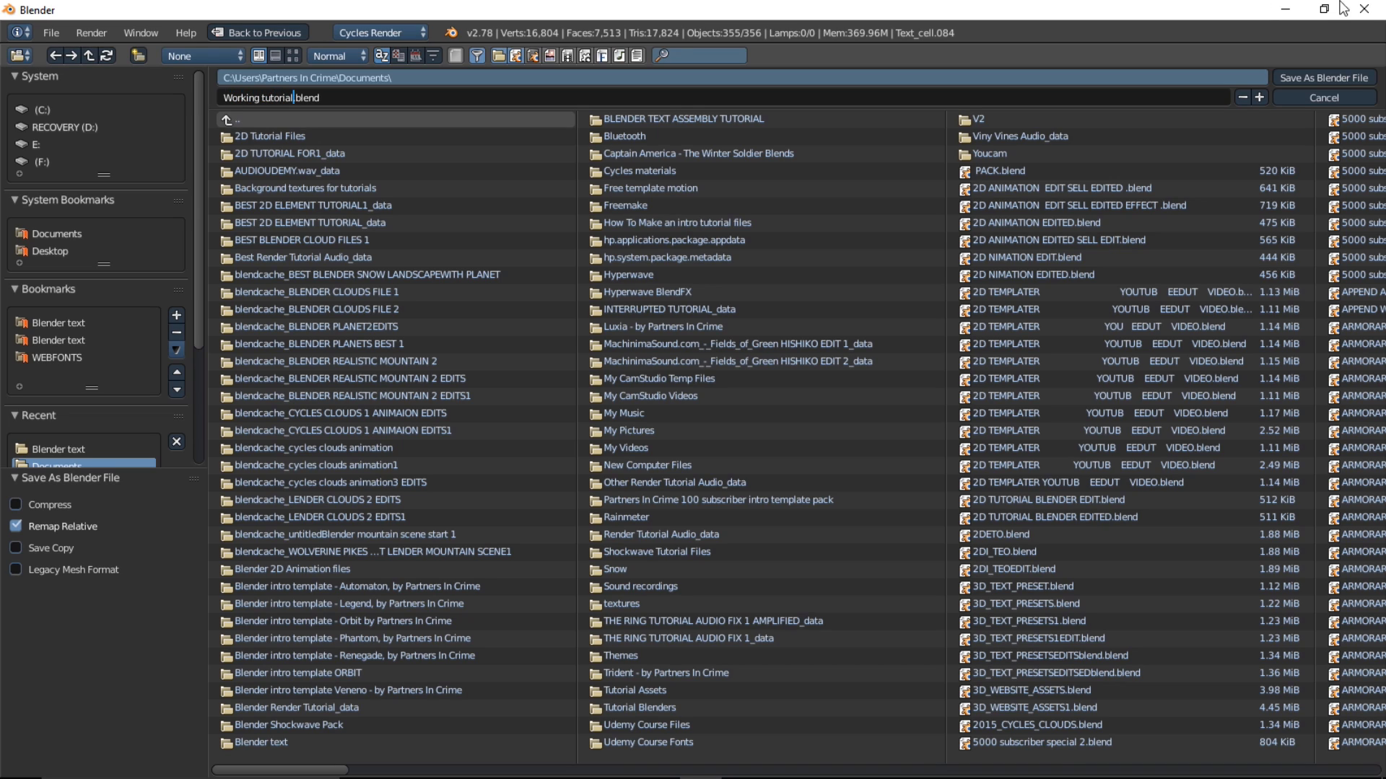
pyautogui.click(1346, 79)
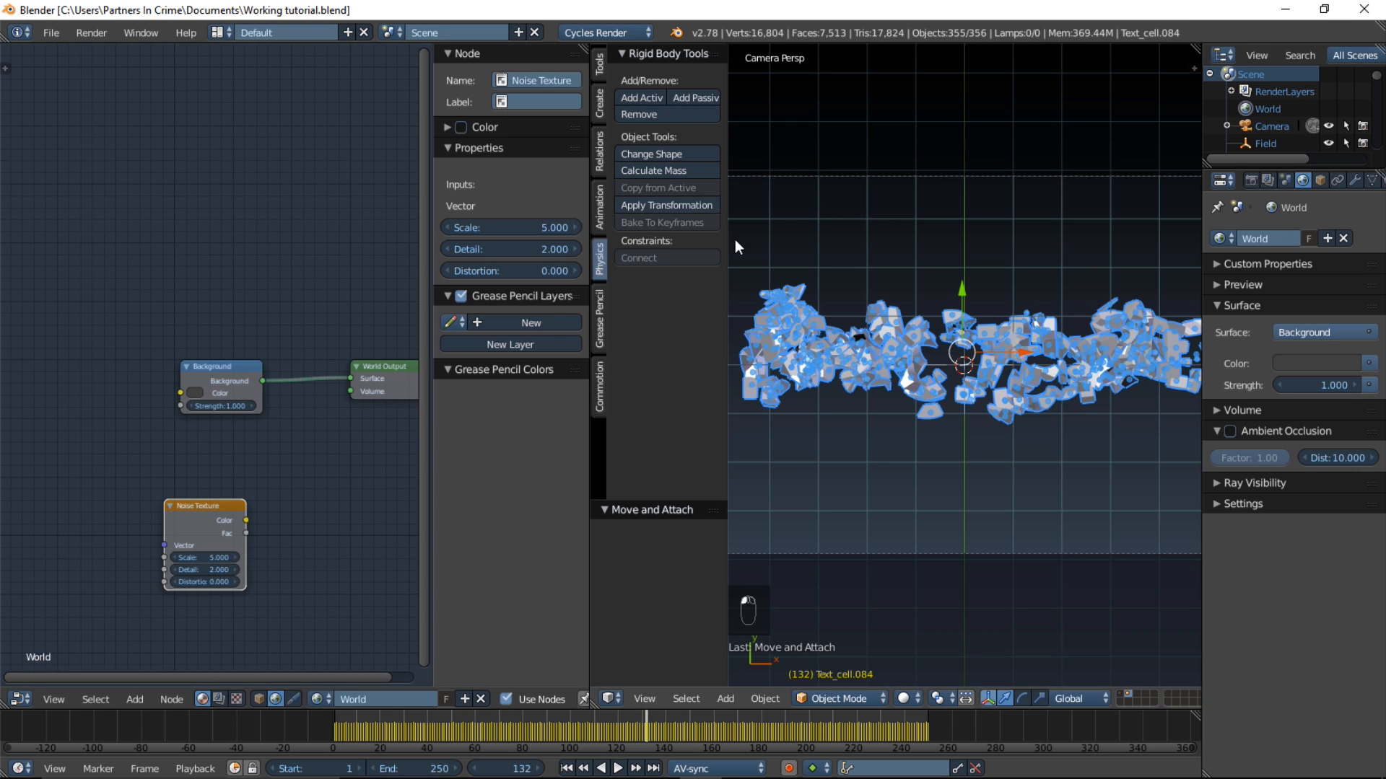
# Step: Link the Noise Texture's Fac output to the Background's Color, place it beside that node, and preview with Rendered viewport shading
pyautogui.moveTo(246, 521); pyautogui.dragTo(276, 476, button='middle')
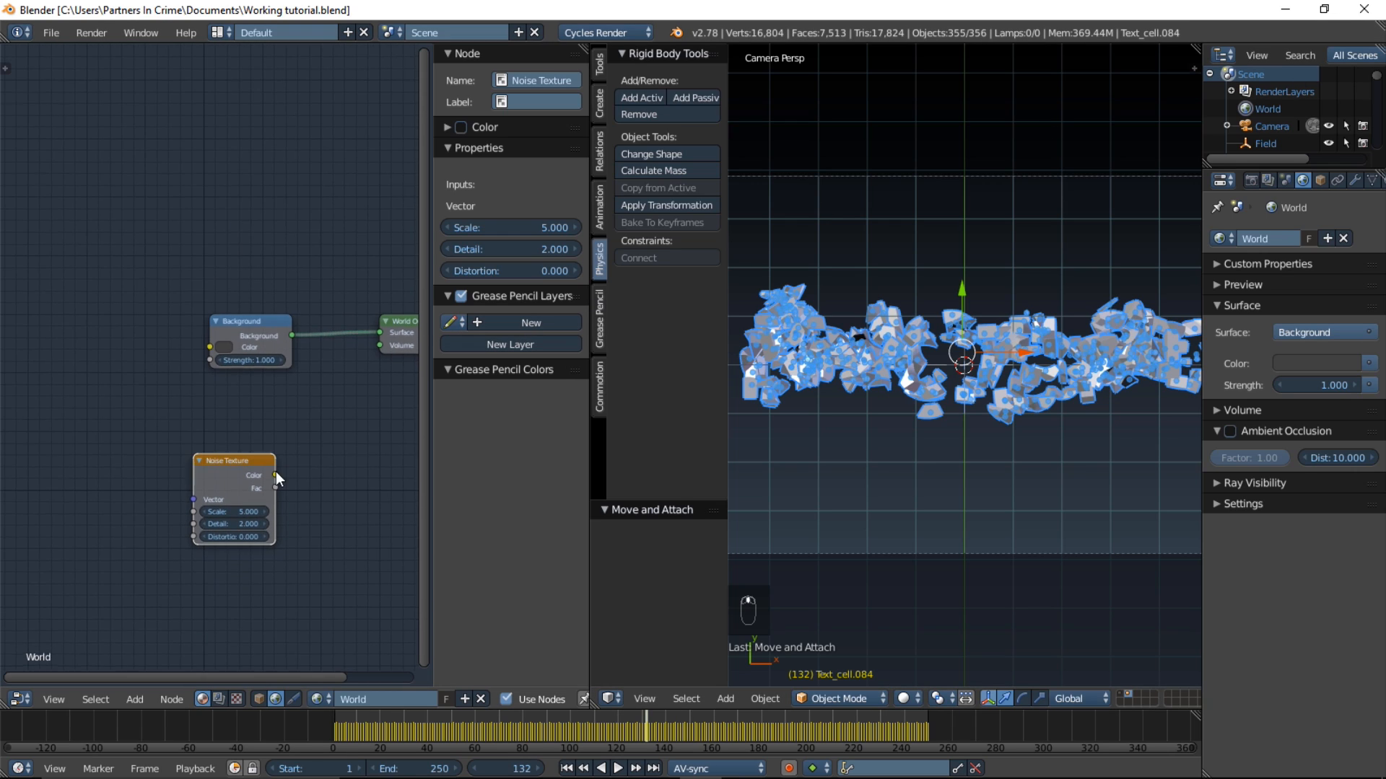
pyautogui.scroll(2, 277, 478)
pyautogui.moveTo(285, 507); pyautogui.dragTo(215, 345)
pyautogui.moveTo(241, 479); pyautogui.dragTo(135, 304)
pyautogui.click(913, 702)
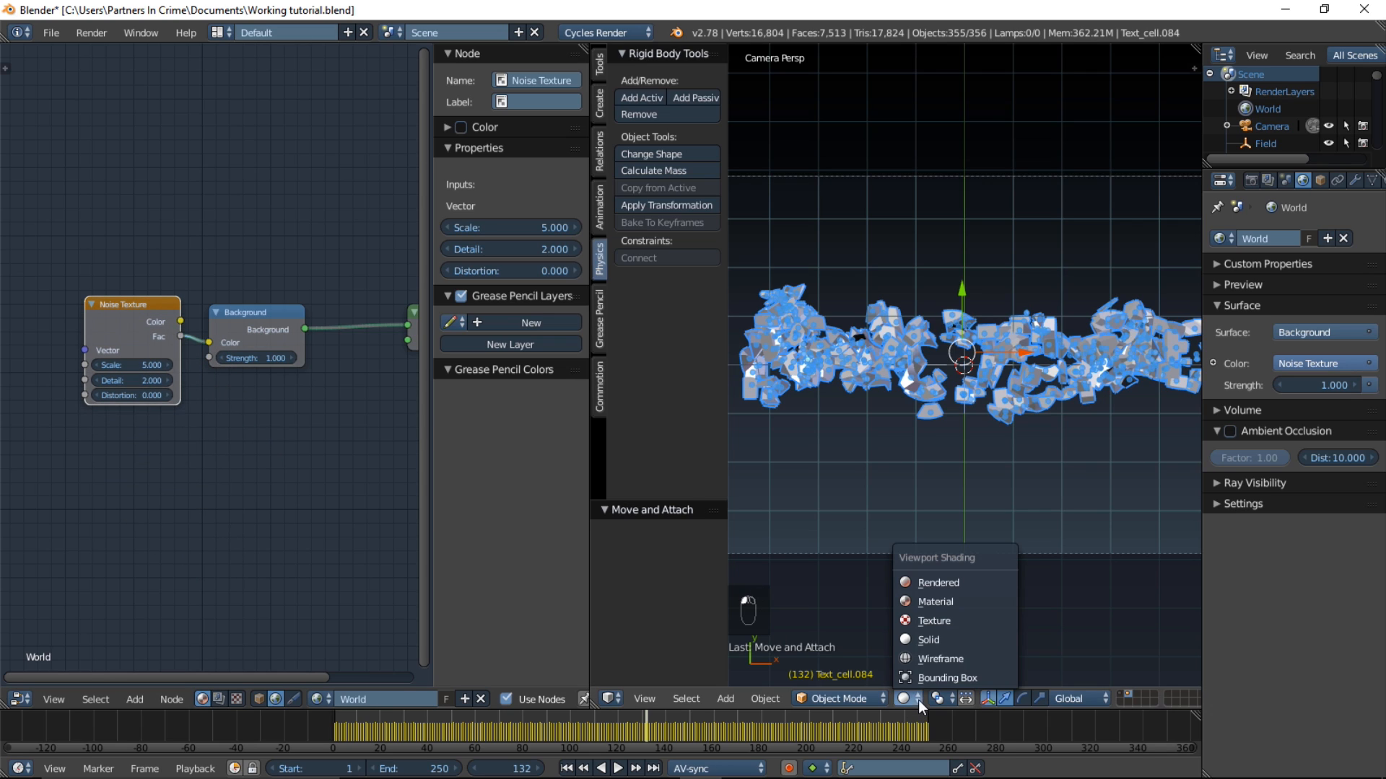
pyautogui.click(952, 582)
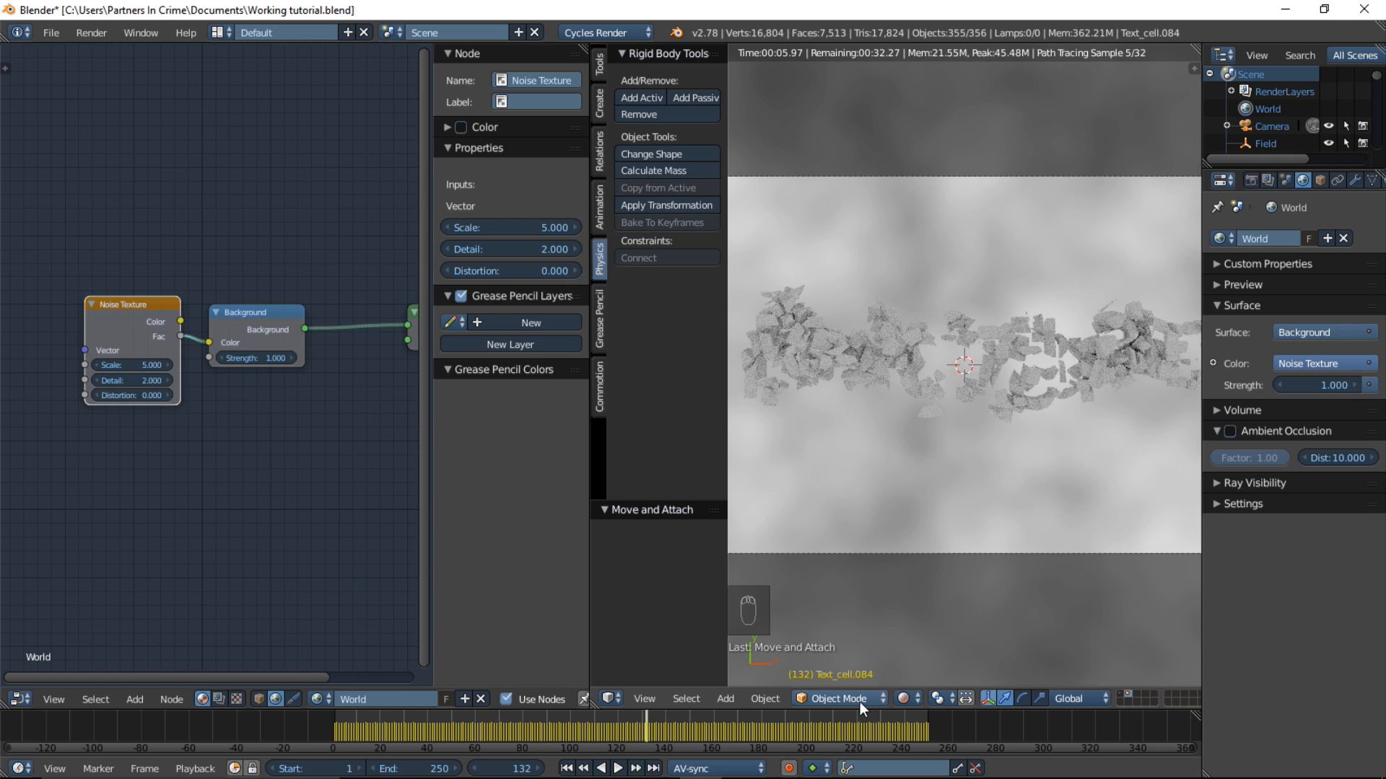
pyautogui.click(903, 698)
# Step: Select one text fragment and change the surface shader of Material.001 to Glossy BSDF
pyautogui.rightClick(1007, 401)
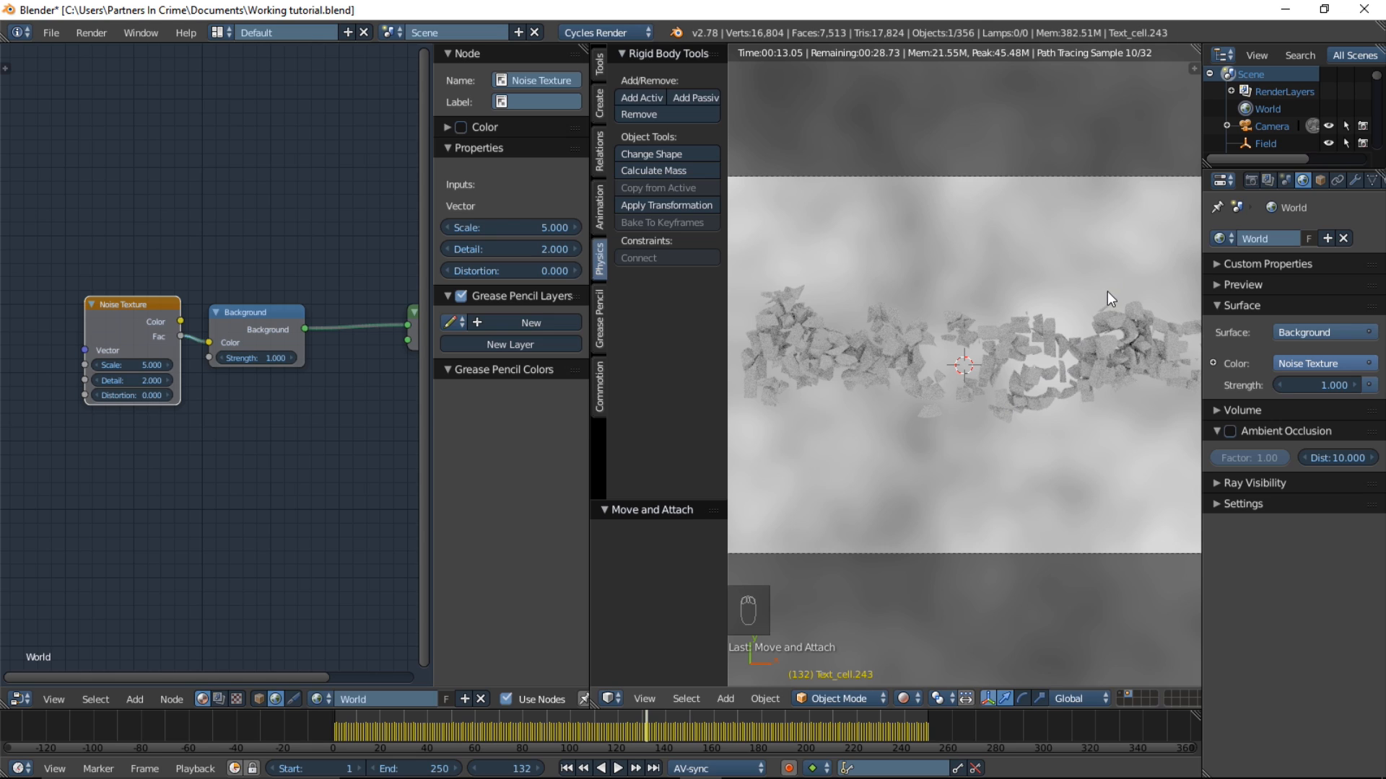
pyautogui.scroll(-3, 1345, 176)
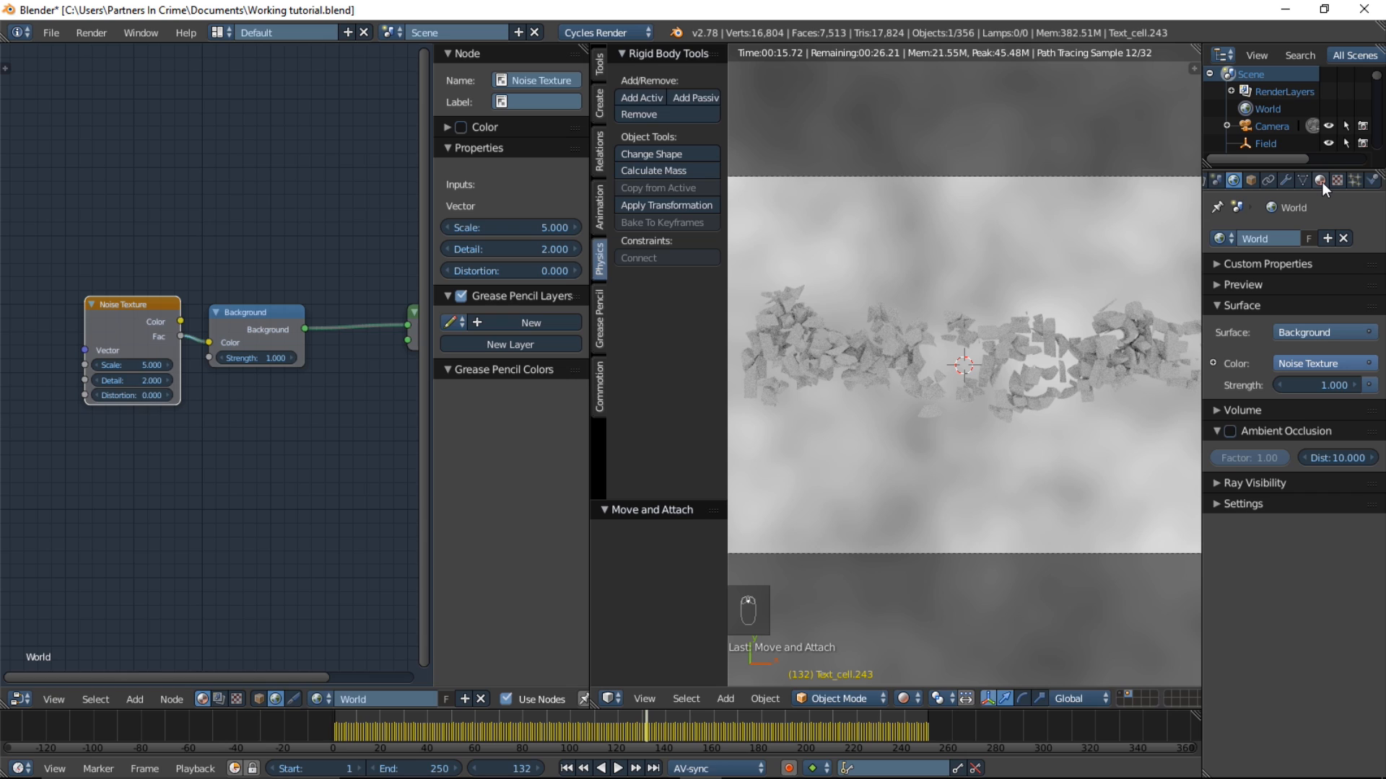
pyautogui.click(1320, 181)
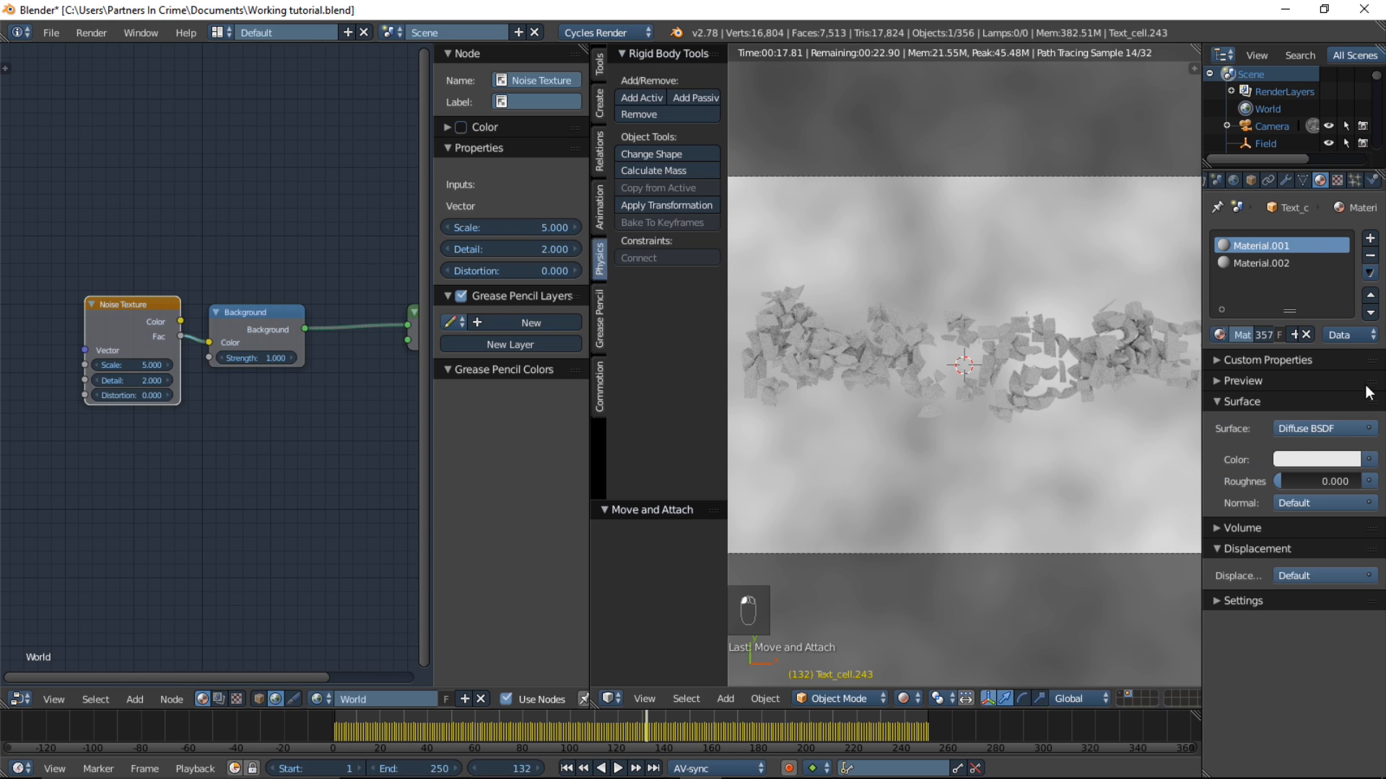
pyautogui.click(1329, 428)
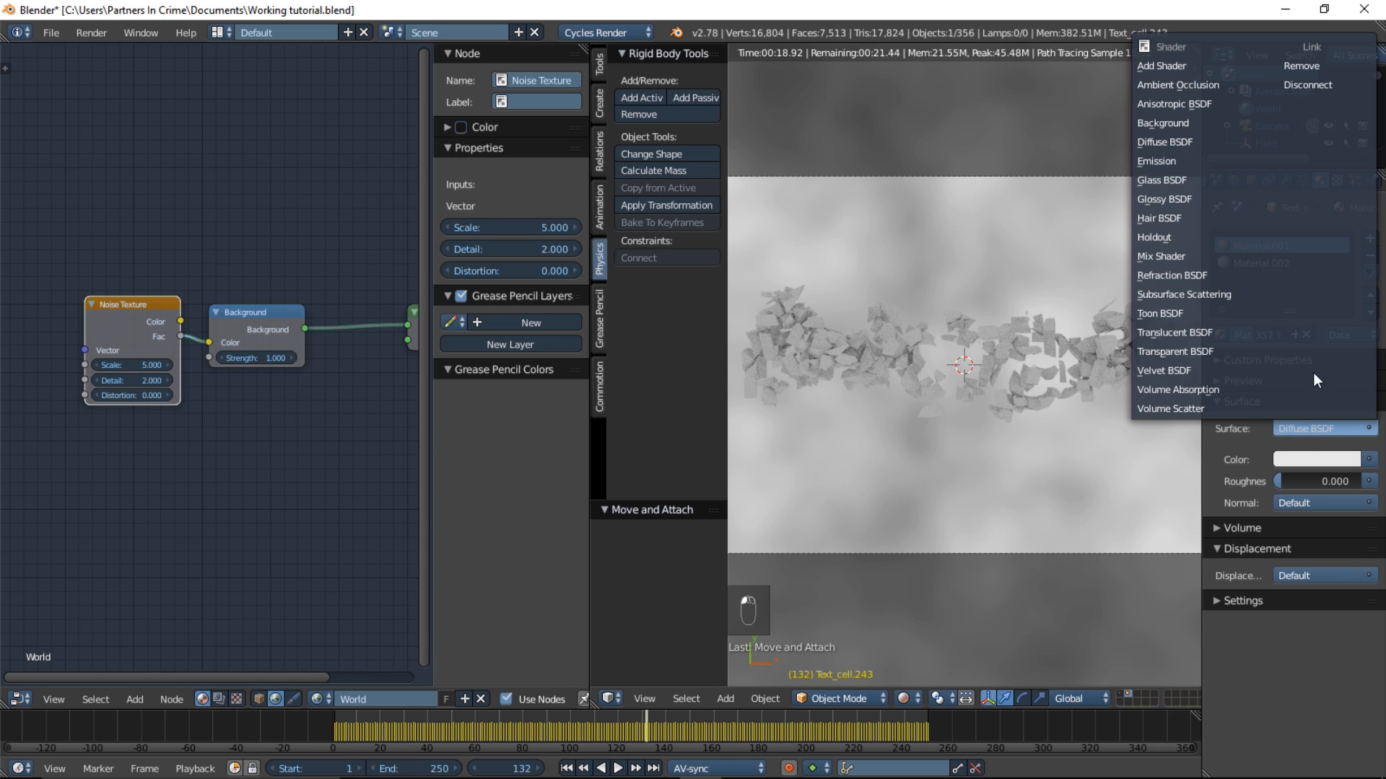
pyautogui.click(1215, 194)
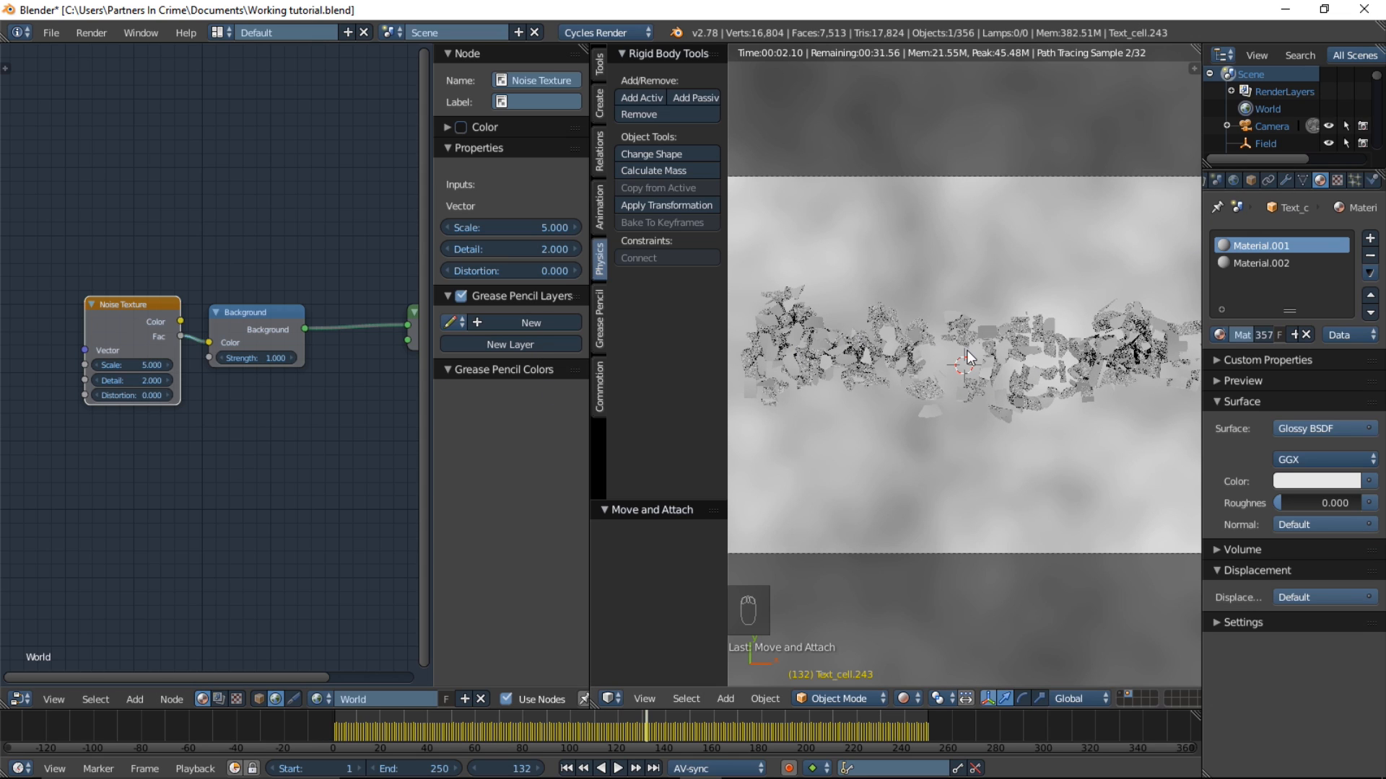
pyautogui.scroll(2, 967, 354)
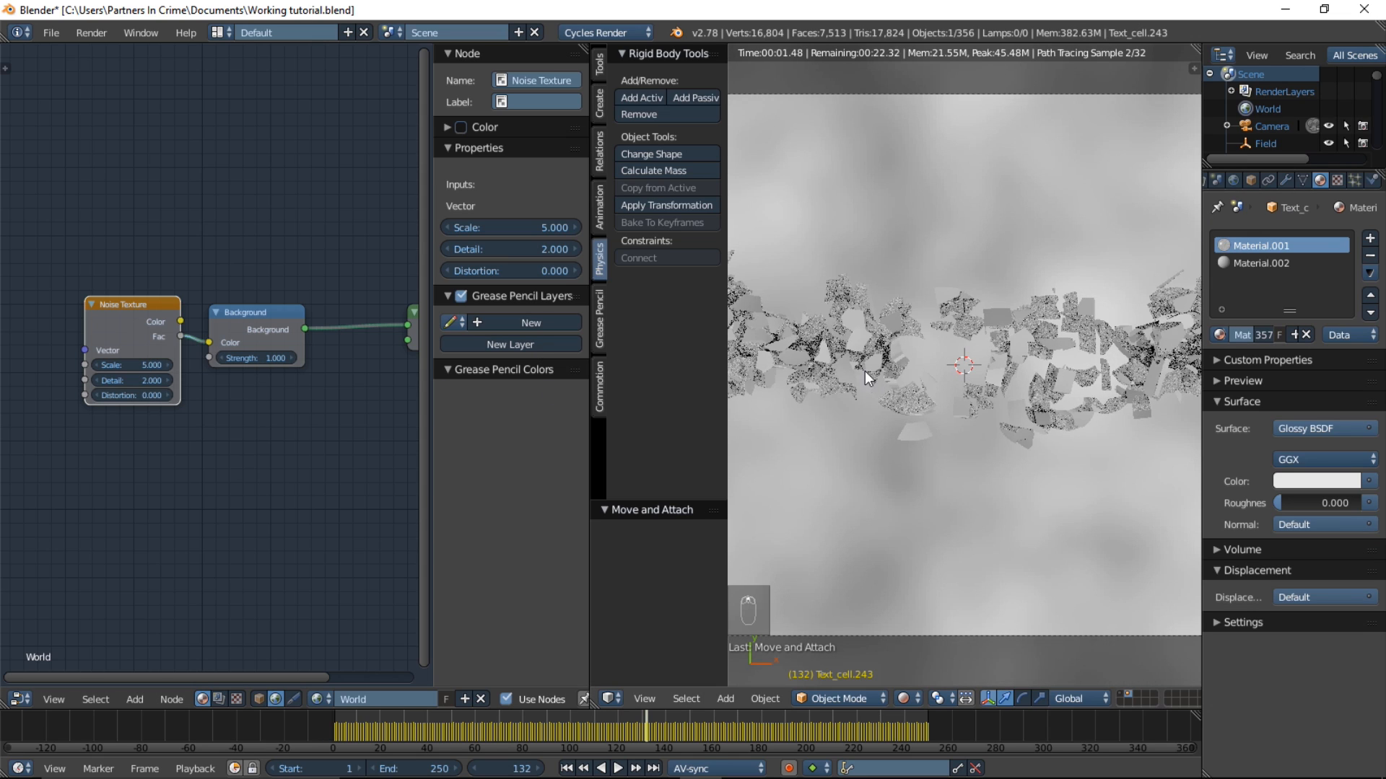
pyautogui.scroll(1, 909, 374)
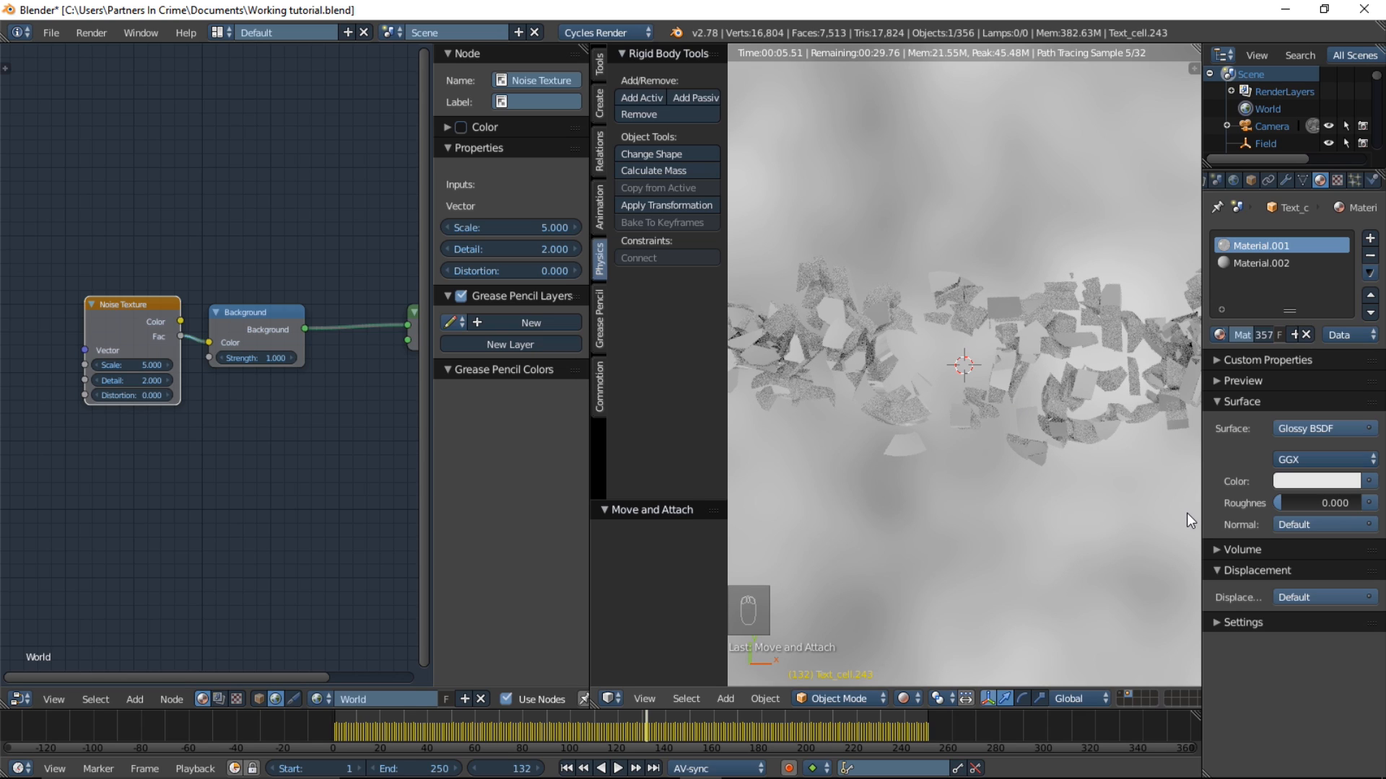
# Step: Change the surface shader of Material.002 to Glossy BSDF and give it a light blue color
pyautogui.click(1266, 264)
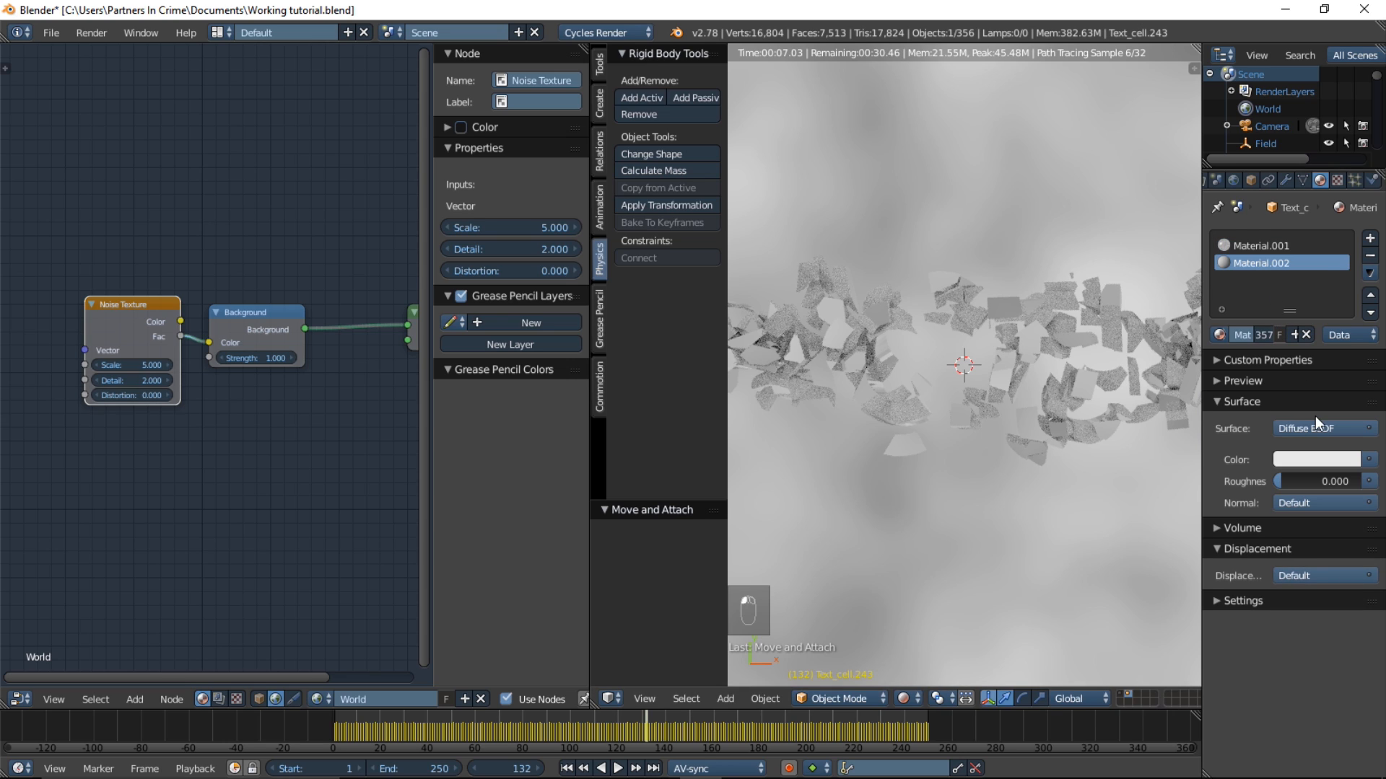
pyautogui.click(1320, 426)
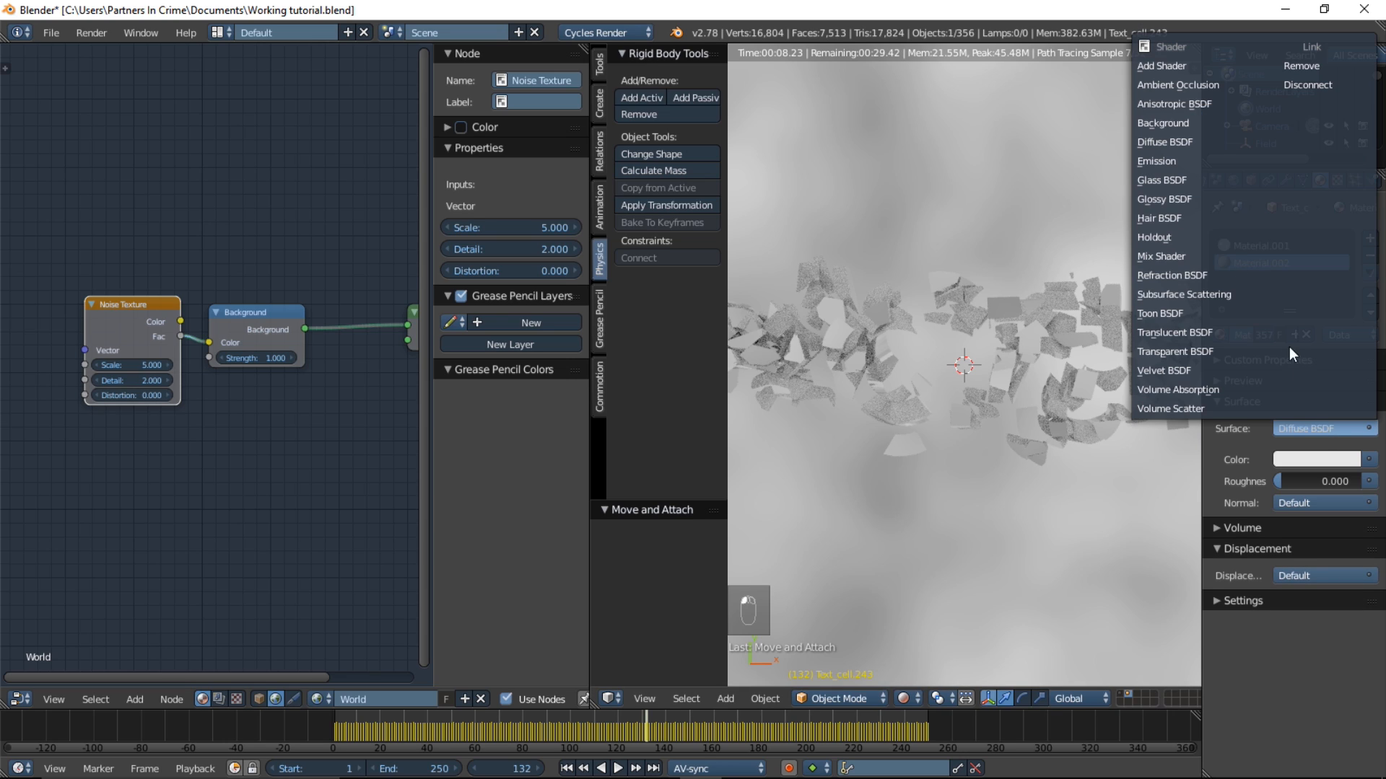
pyautogui.click(1193, 198)
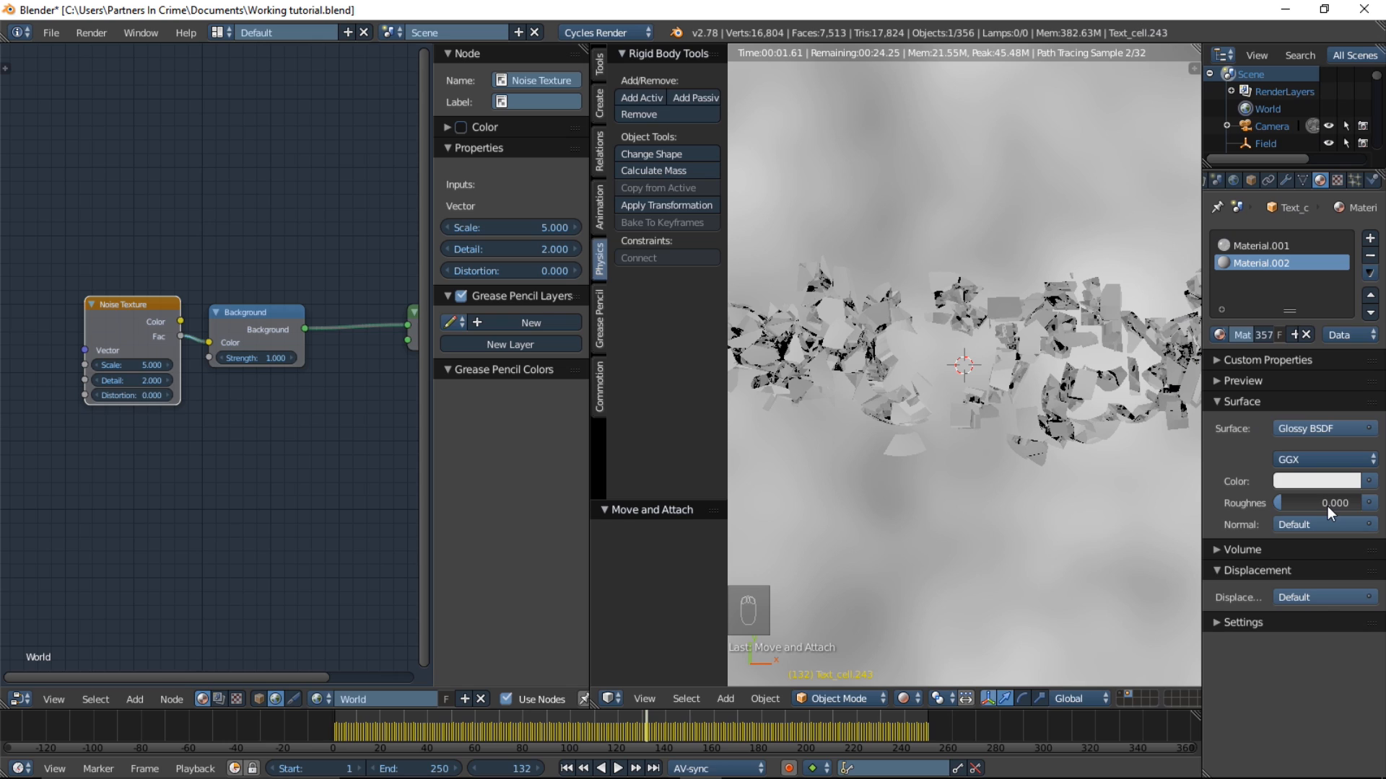
pyautogui.click(1335, 477)
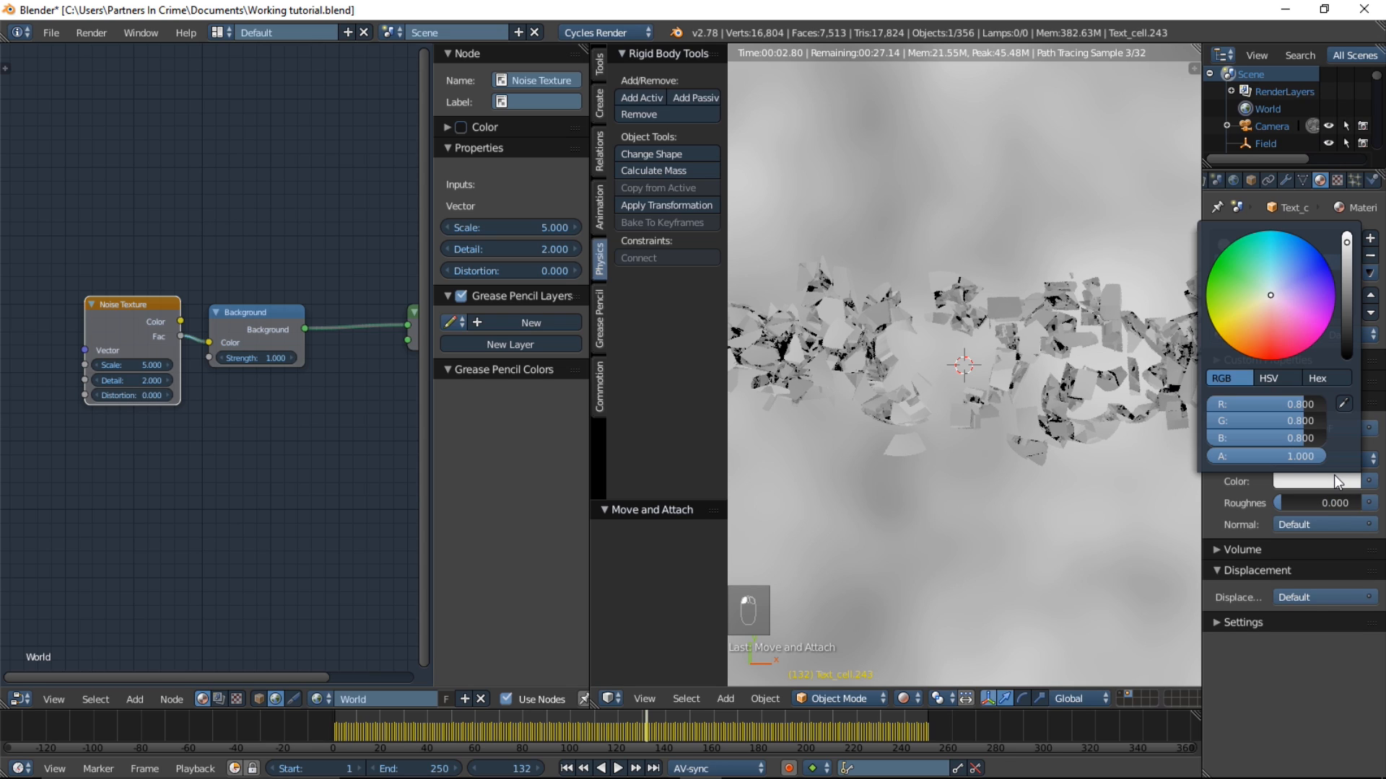
pyautogui.click(1275, 279)
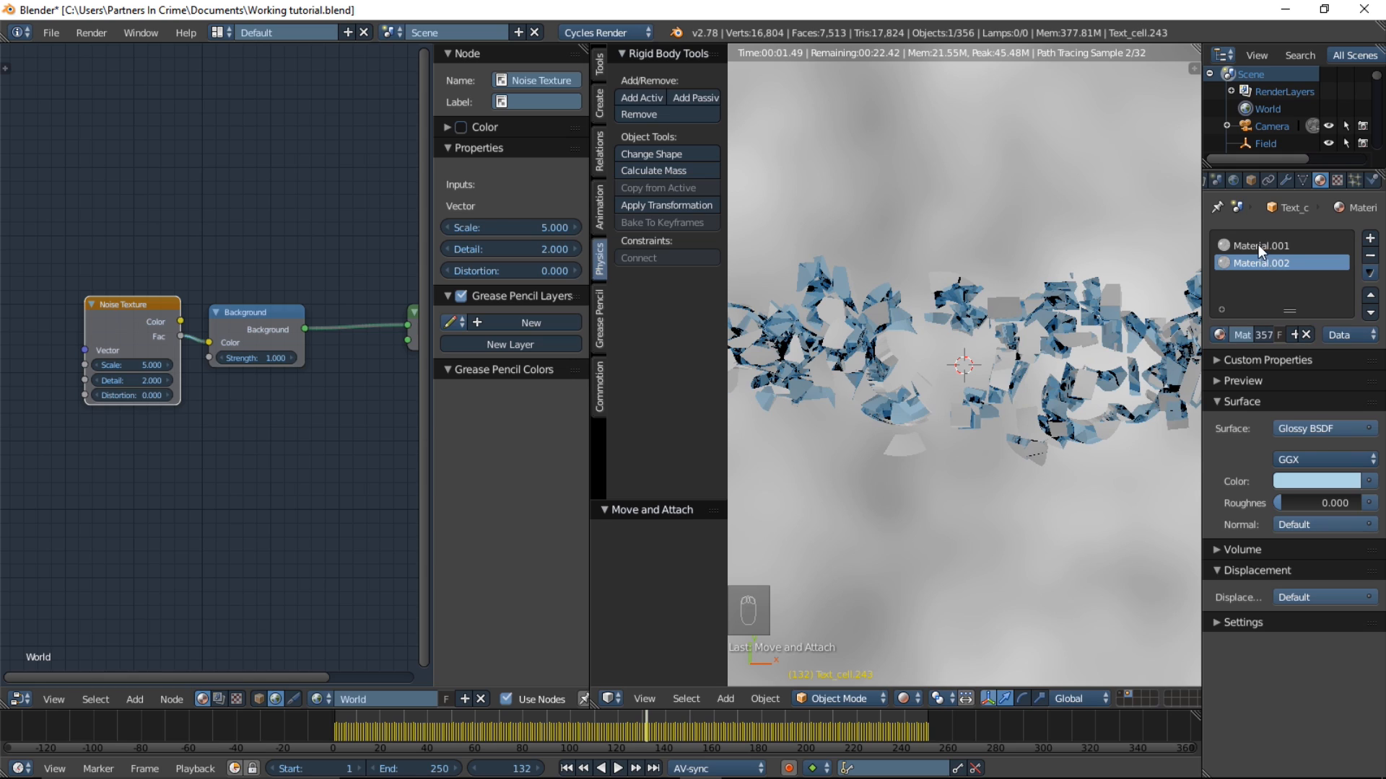
# Step: Give Material.001 a stronger blue color and set its roughness to 0.1
pyautogui.click(1258, 245)
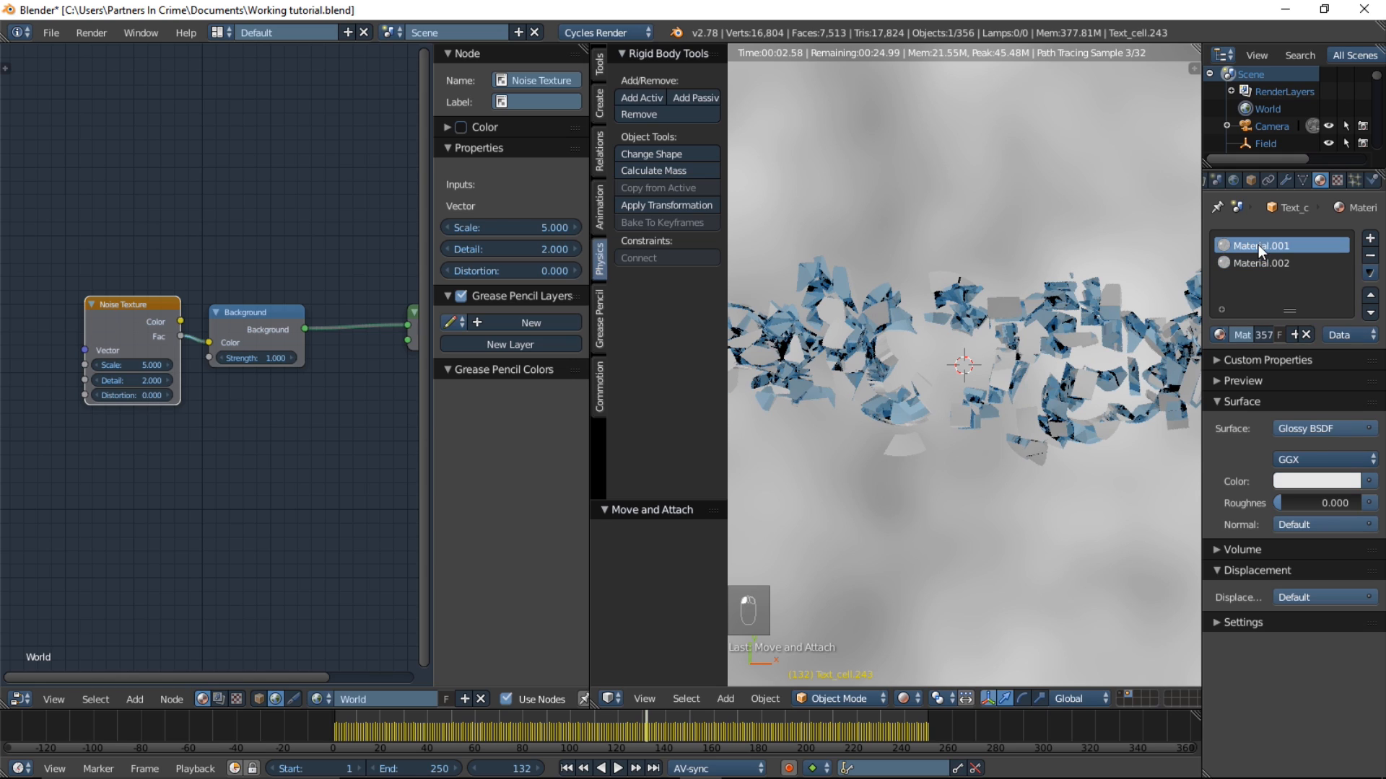
pyautogui.click(1303, 479)
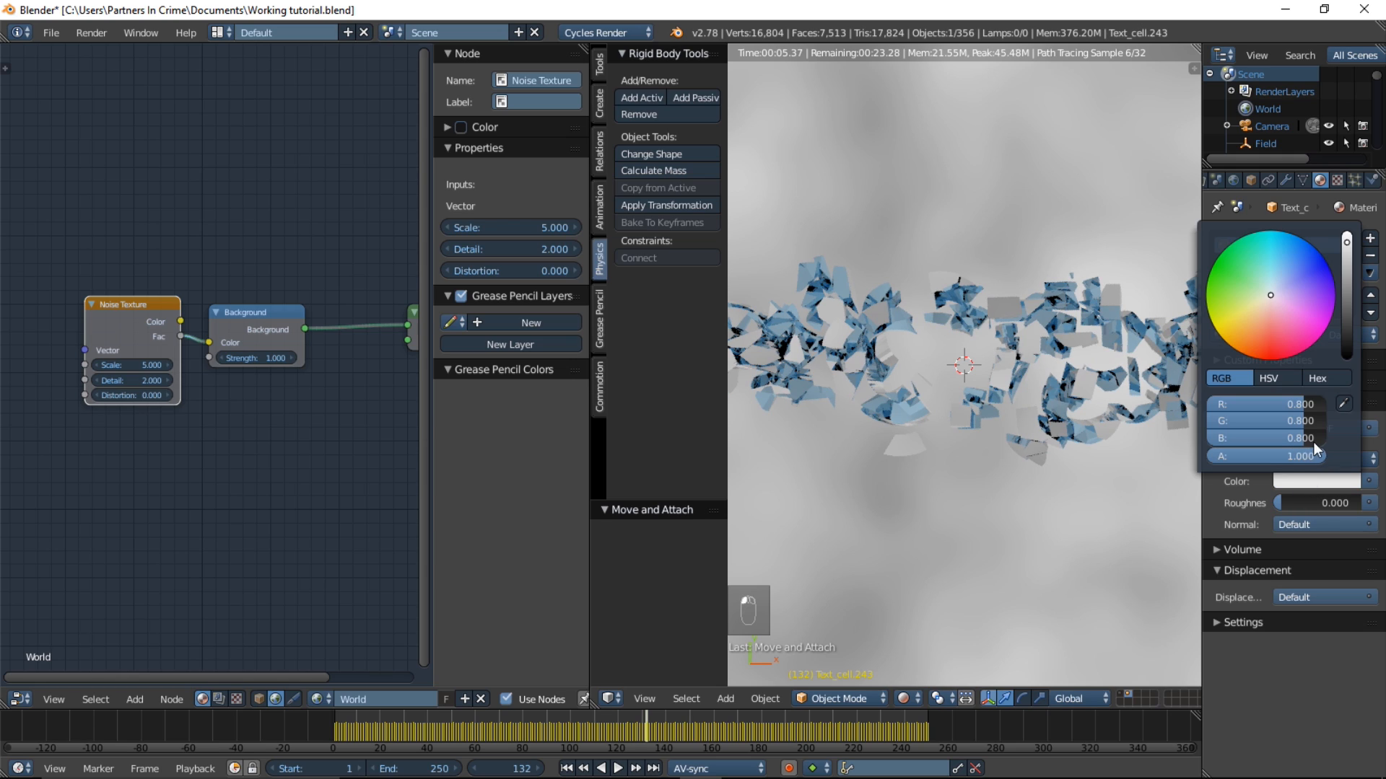
pyautogui.click(1289, 254)
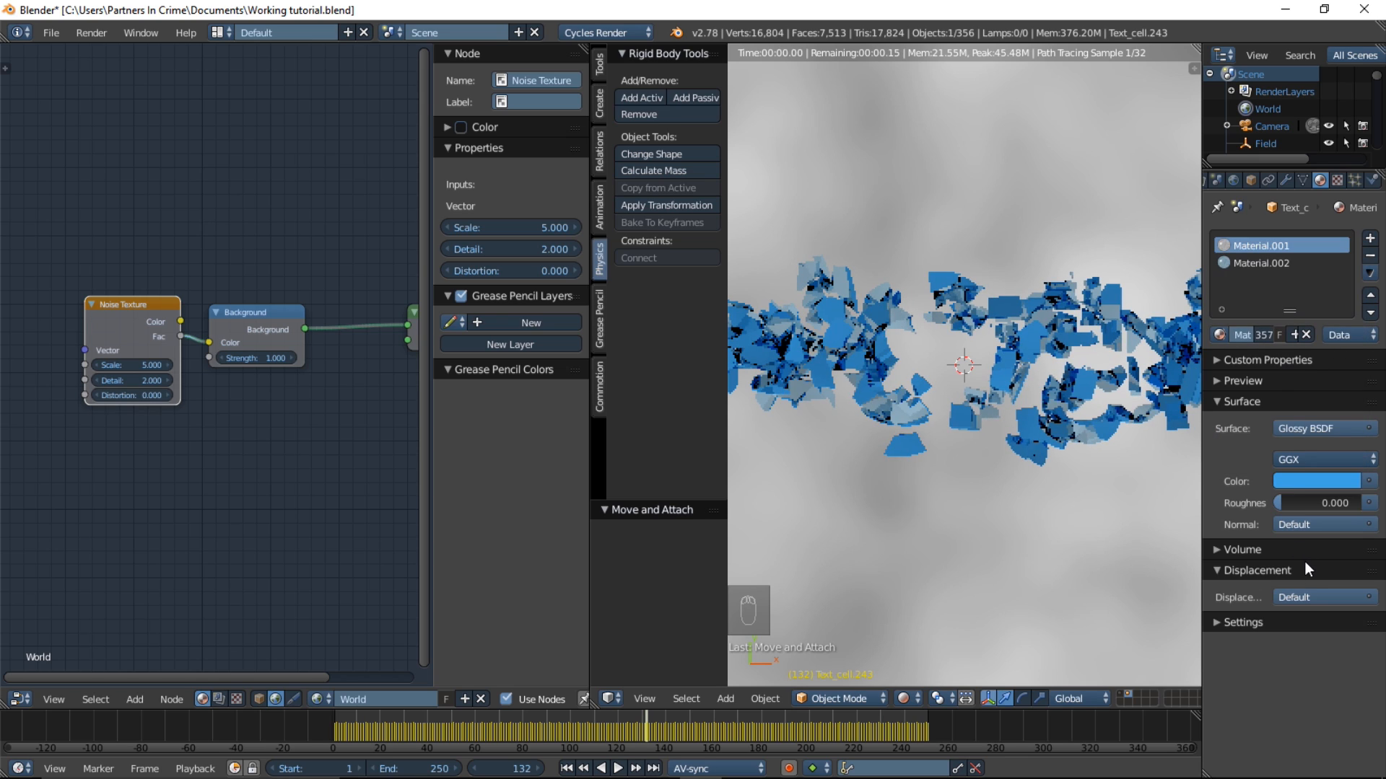
pyautogui.click(1295, 503)
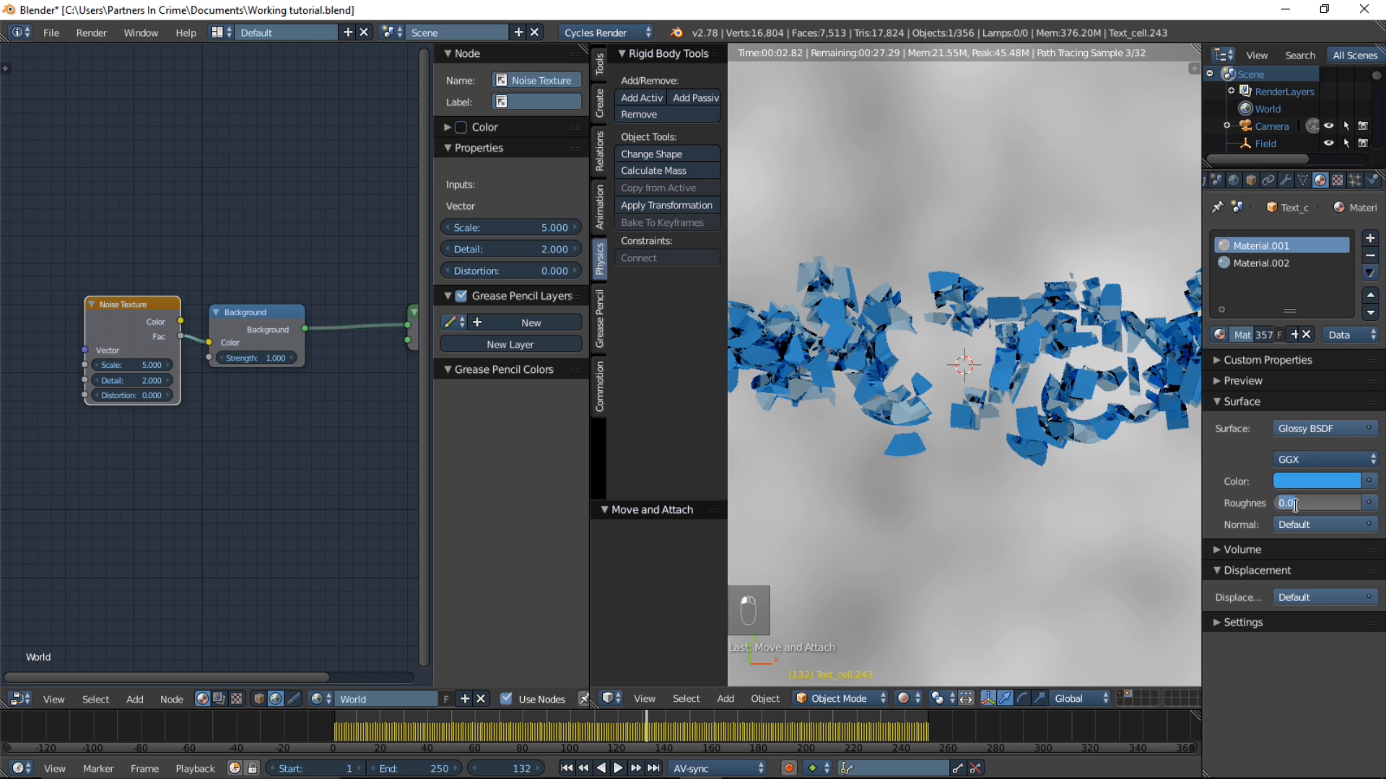
pyautogui.write('0.1')
pyautogui.press('Return')
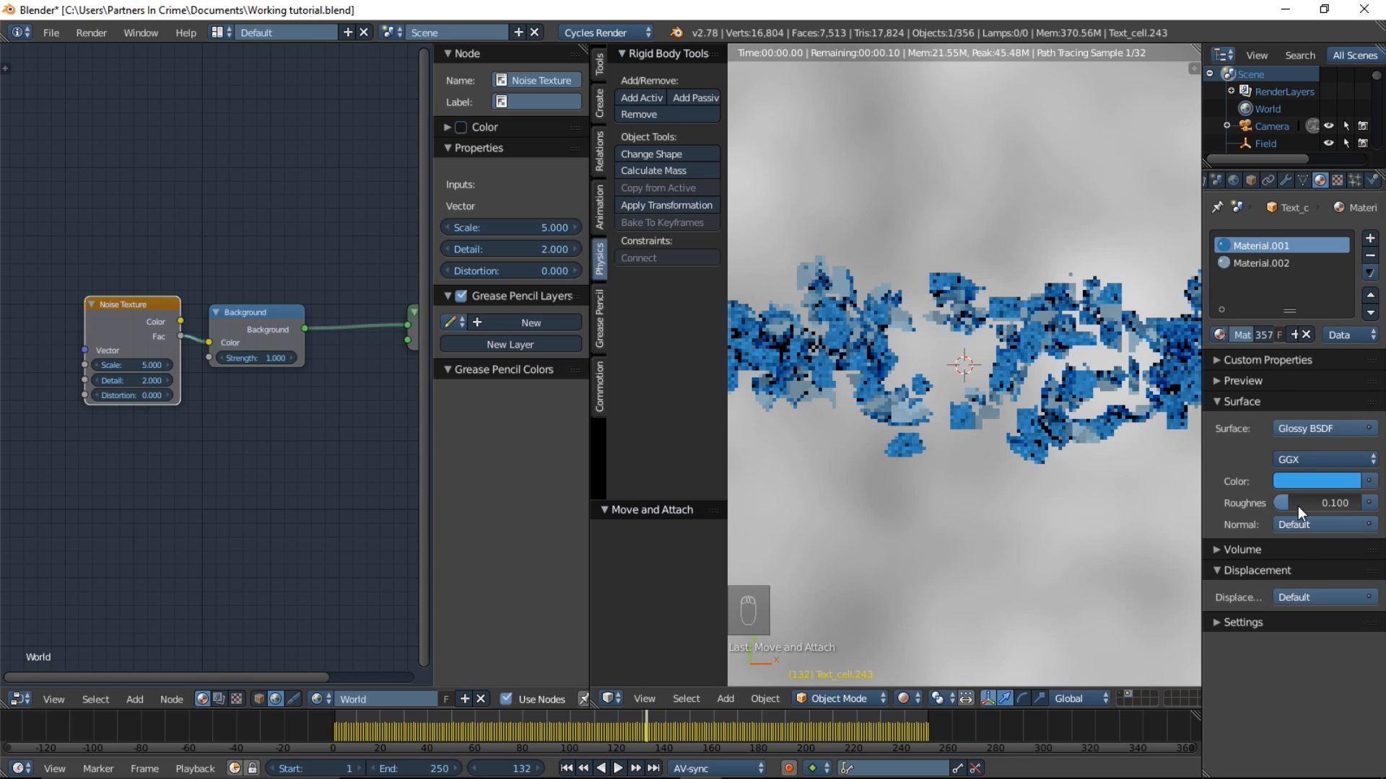
# Step: Return to the full camera view and enable the Transparent film option in the render settings
pyautogui.press('KP_0')
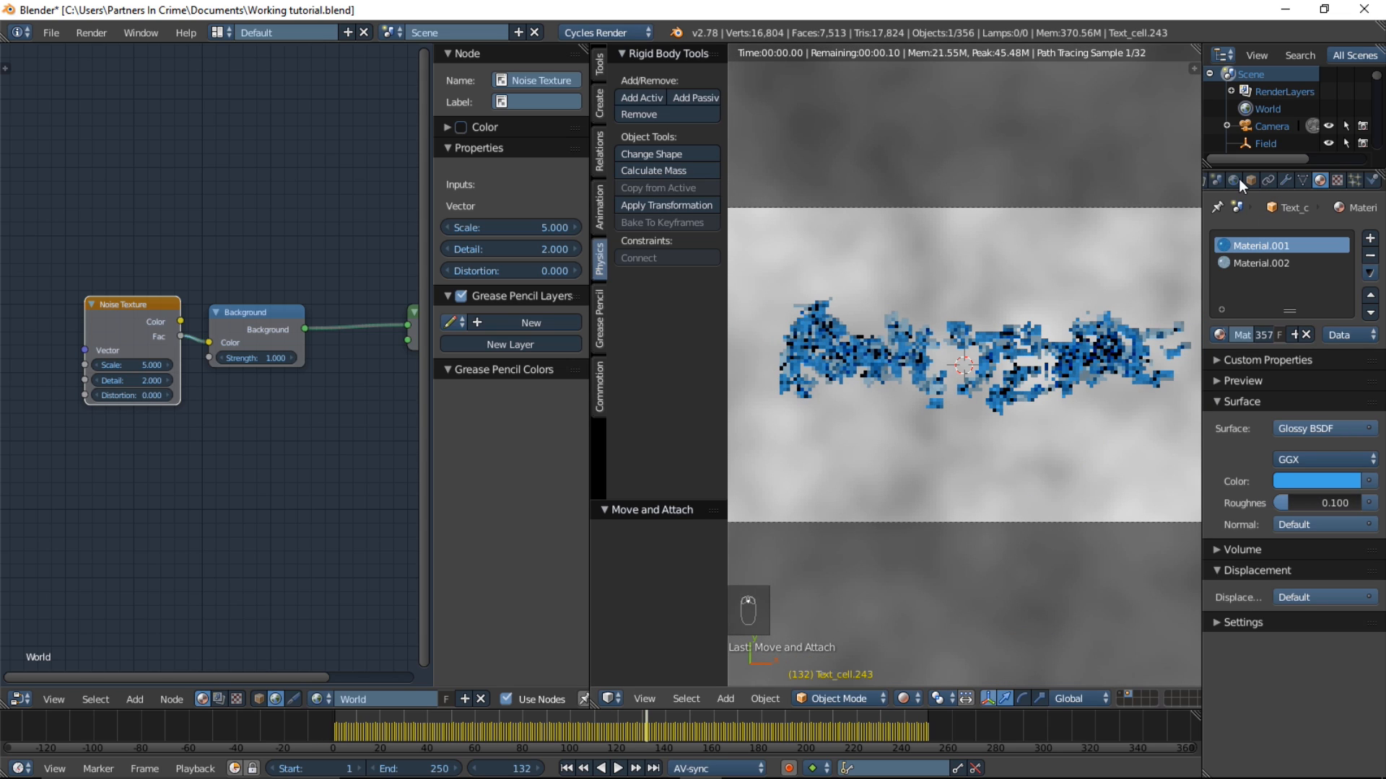
pyautogui.scroll(1, 1194, 300)
pyautogui.scroll(2, 1239, 183)
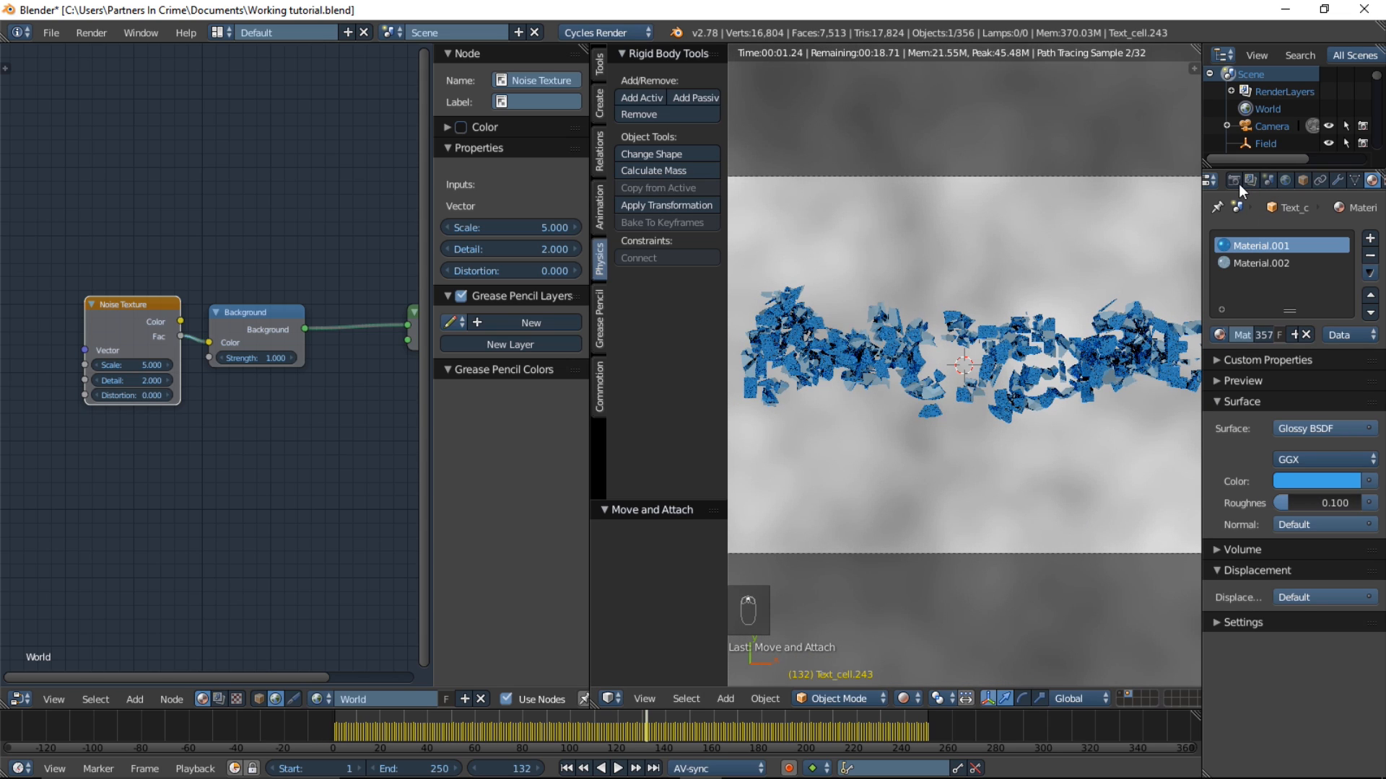
pyautogui.click(1234, 181)
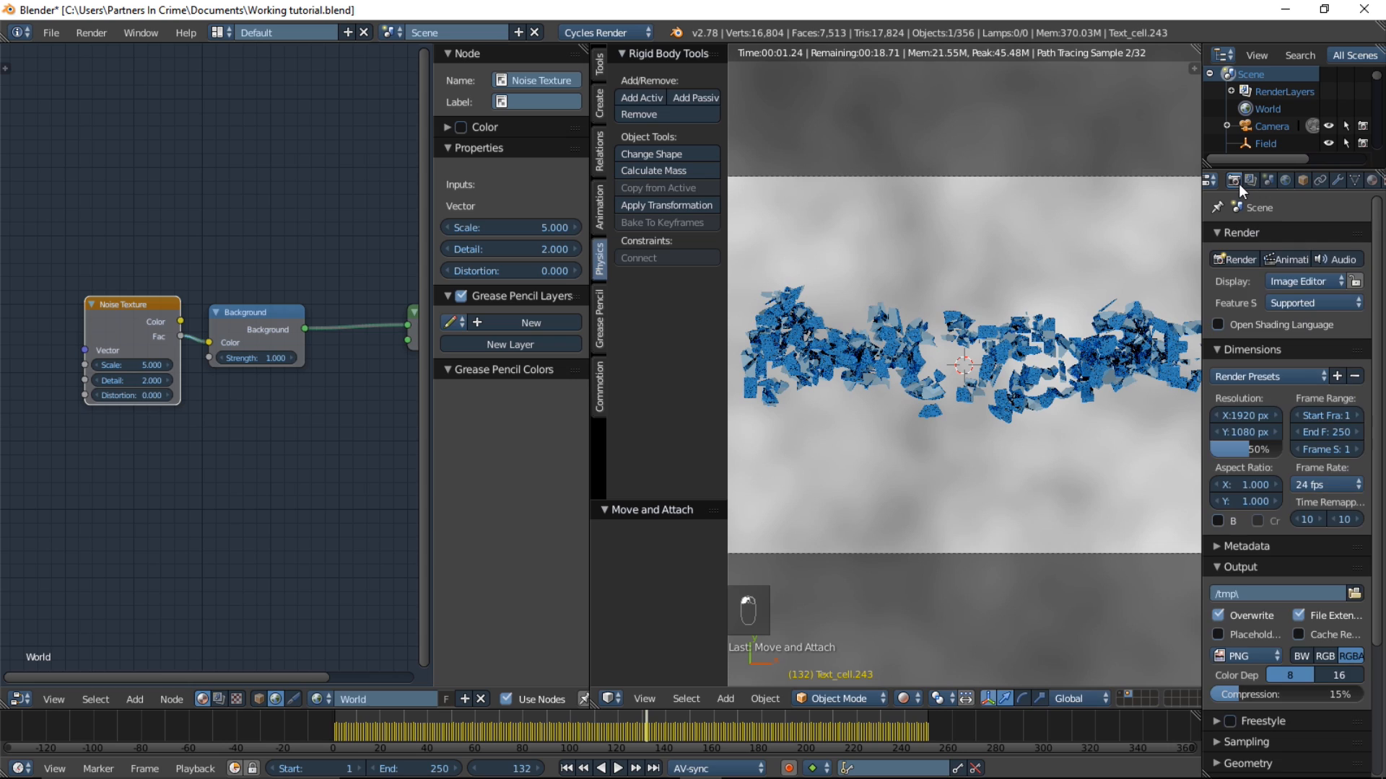
pyautogui.scroll(-5, 1293, 473)
pyautogui.scroll(-1, 1293, 588)
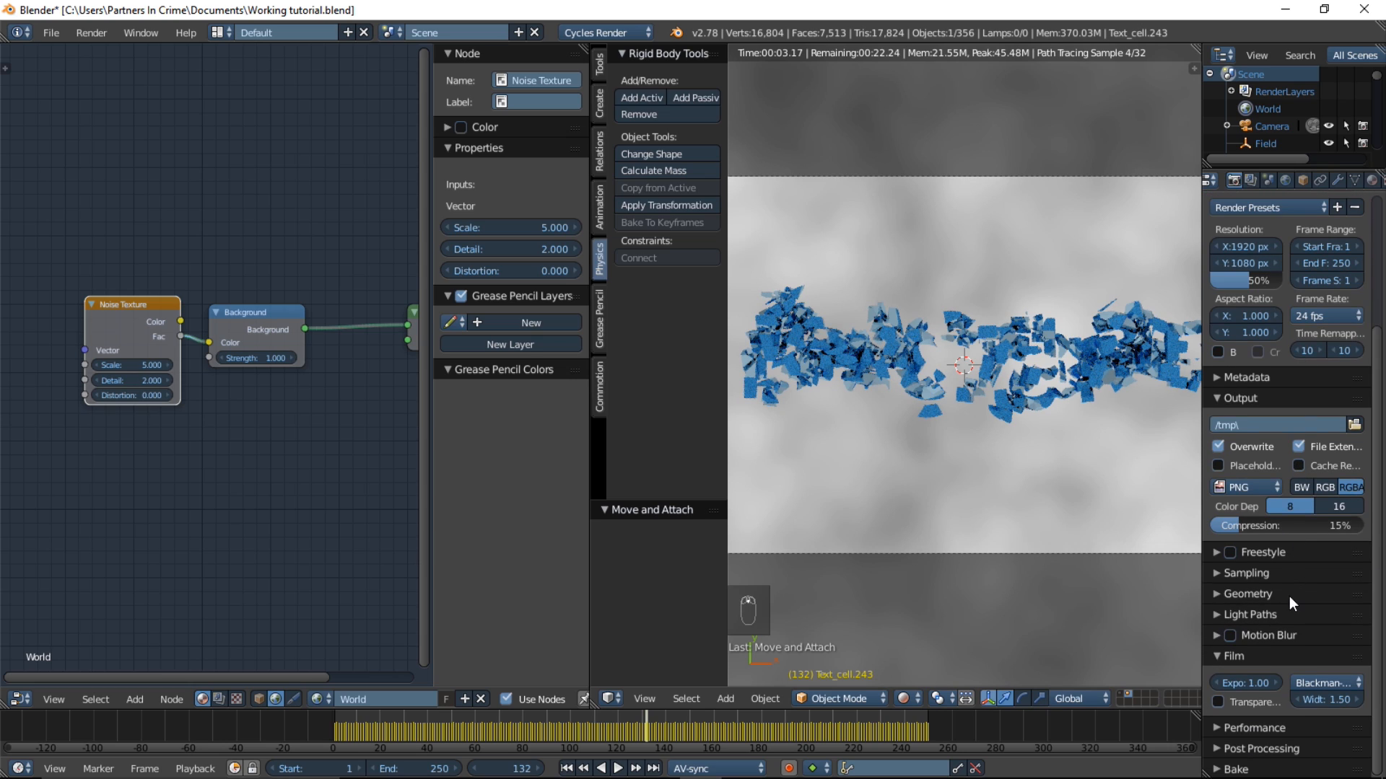
pyautogui.scroll(2, 1239, 431)
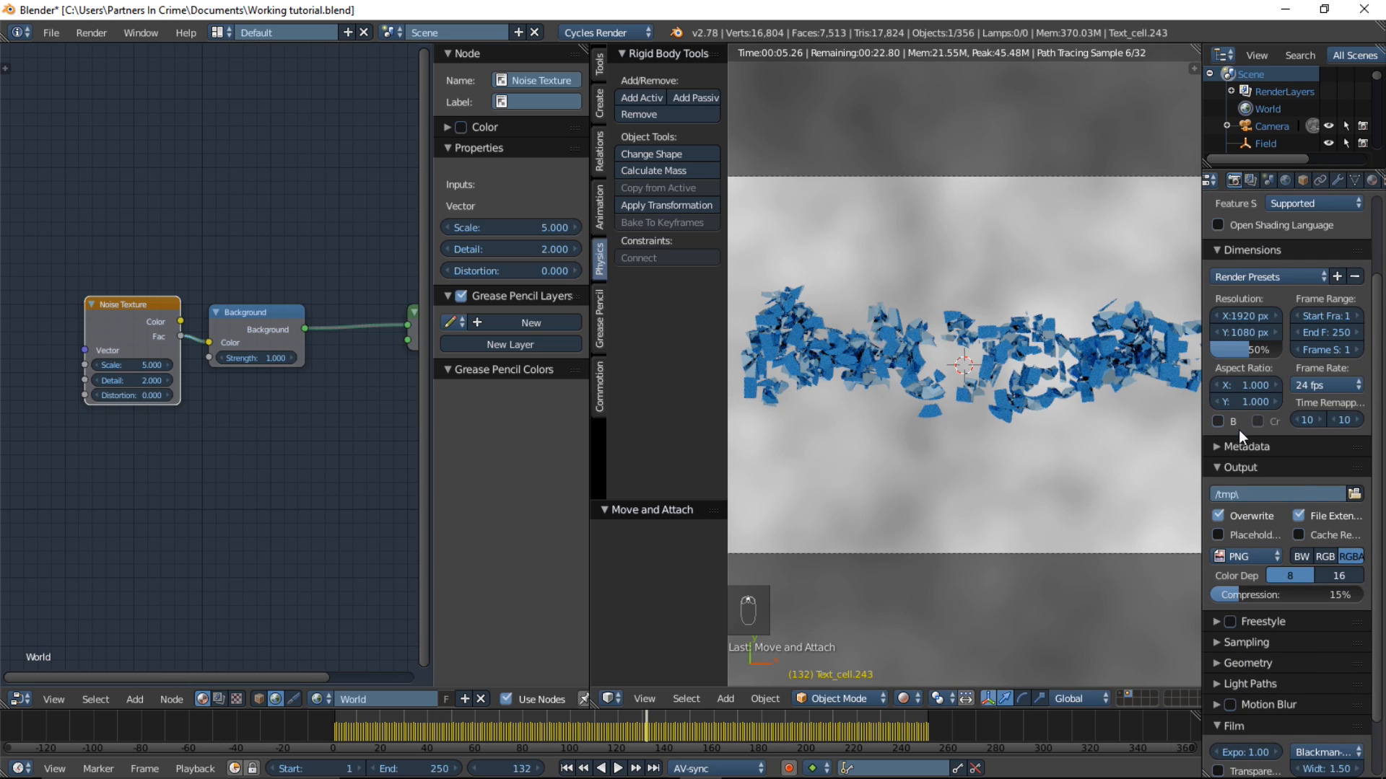
pyautogui.scroll(-2, 1239, 430)
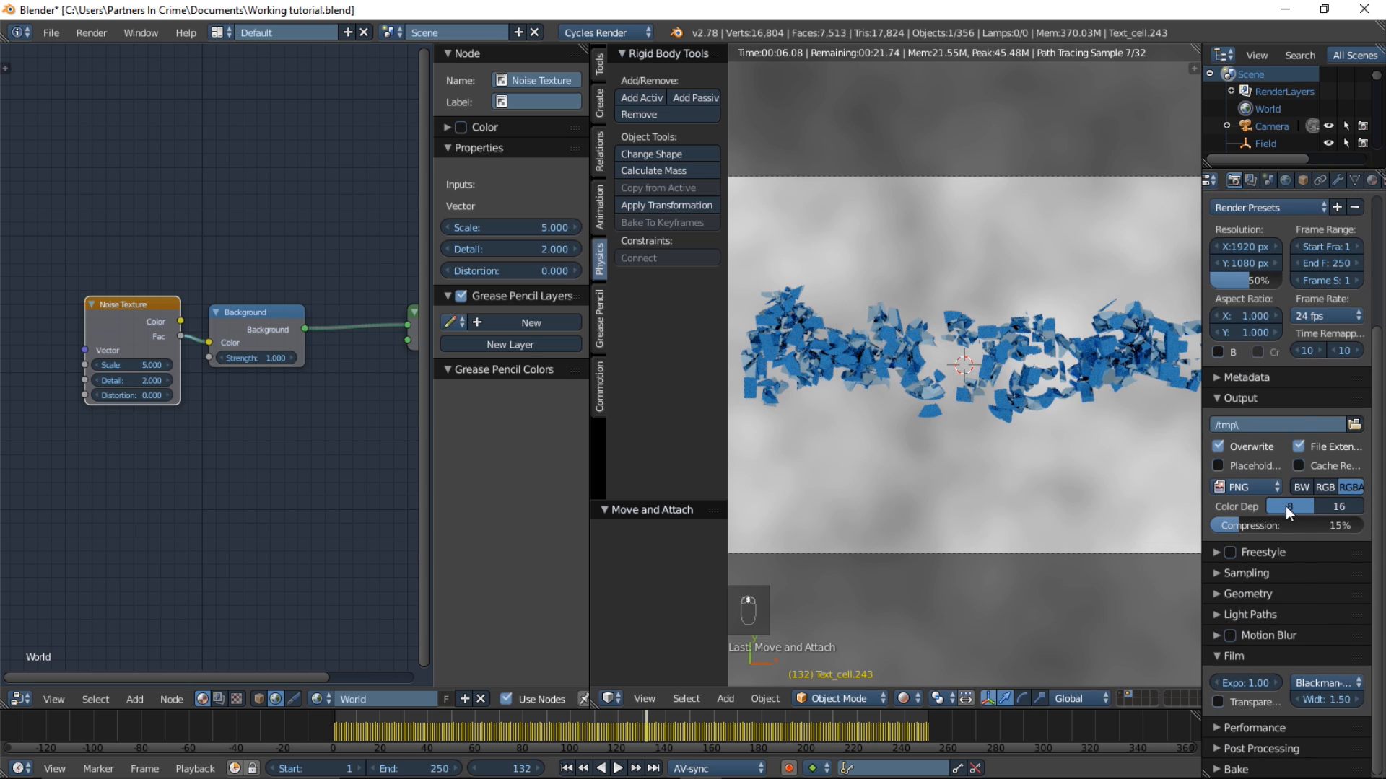
pyautogui.click(1219, 703)
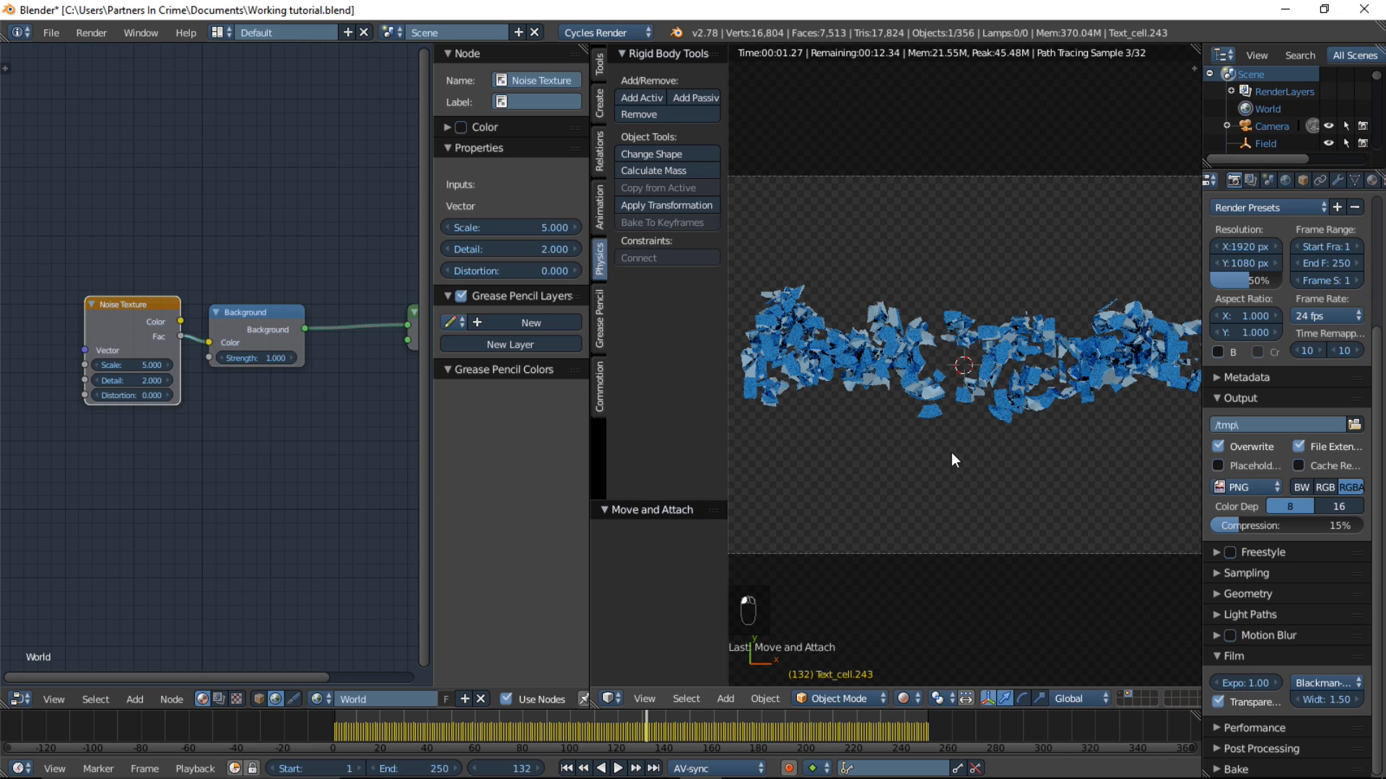
# Step: Play back and scrub the rendered animation between about frames 79 and 189 to check how the text fragments reassemble
pyautogui.scroll(-2, 960, 491)
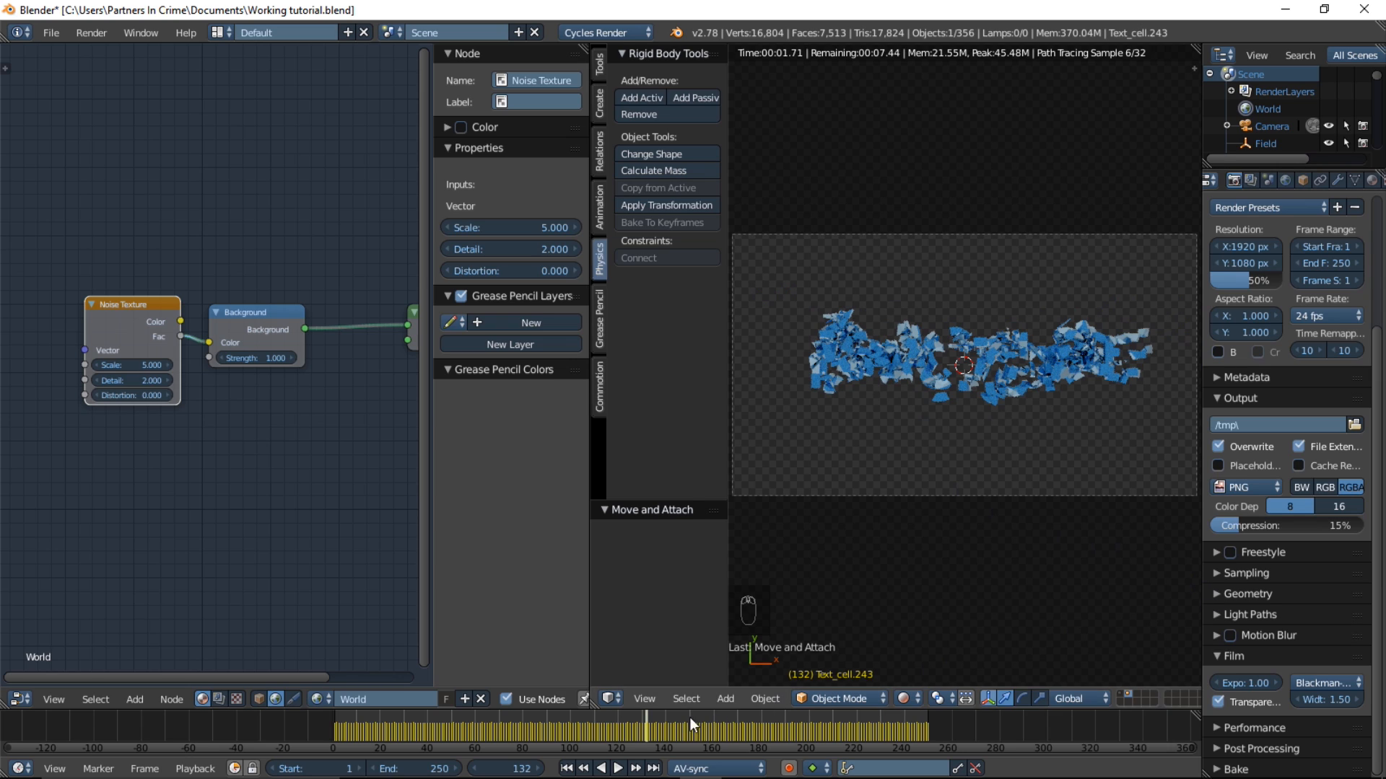
pyautogui.hotkey('alt', 'a')
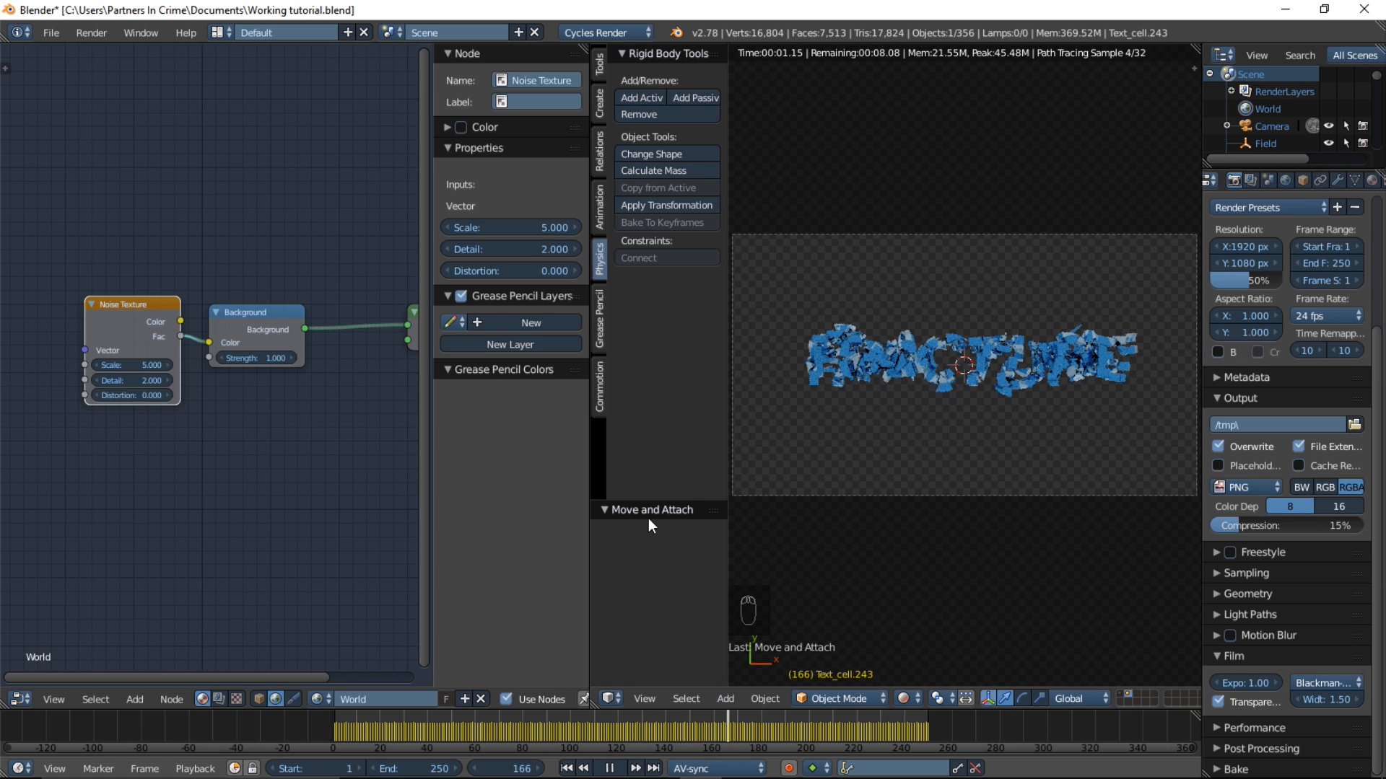
pyautogui.hotkey('alt', 'a')
pyautogui.click(566, 721)
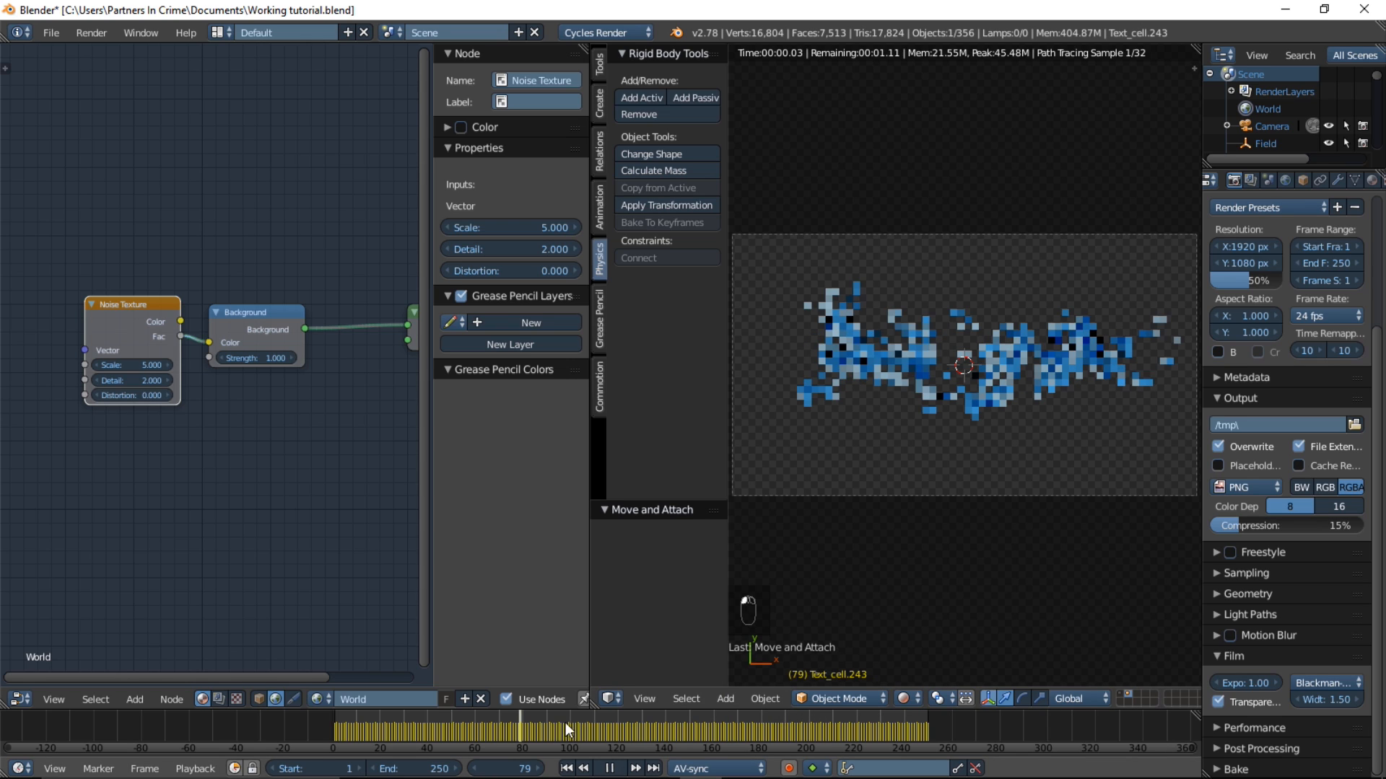
pyautogui.hotkey('alt', 'a')
pyautogui.moveTo(626, 727); pyautogui.dragTo(783, 739)
pyautogui.hotkey('alt', 'a')
pyautogui.scroll(4, 951, 487)
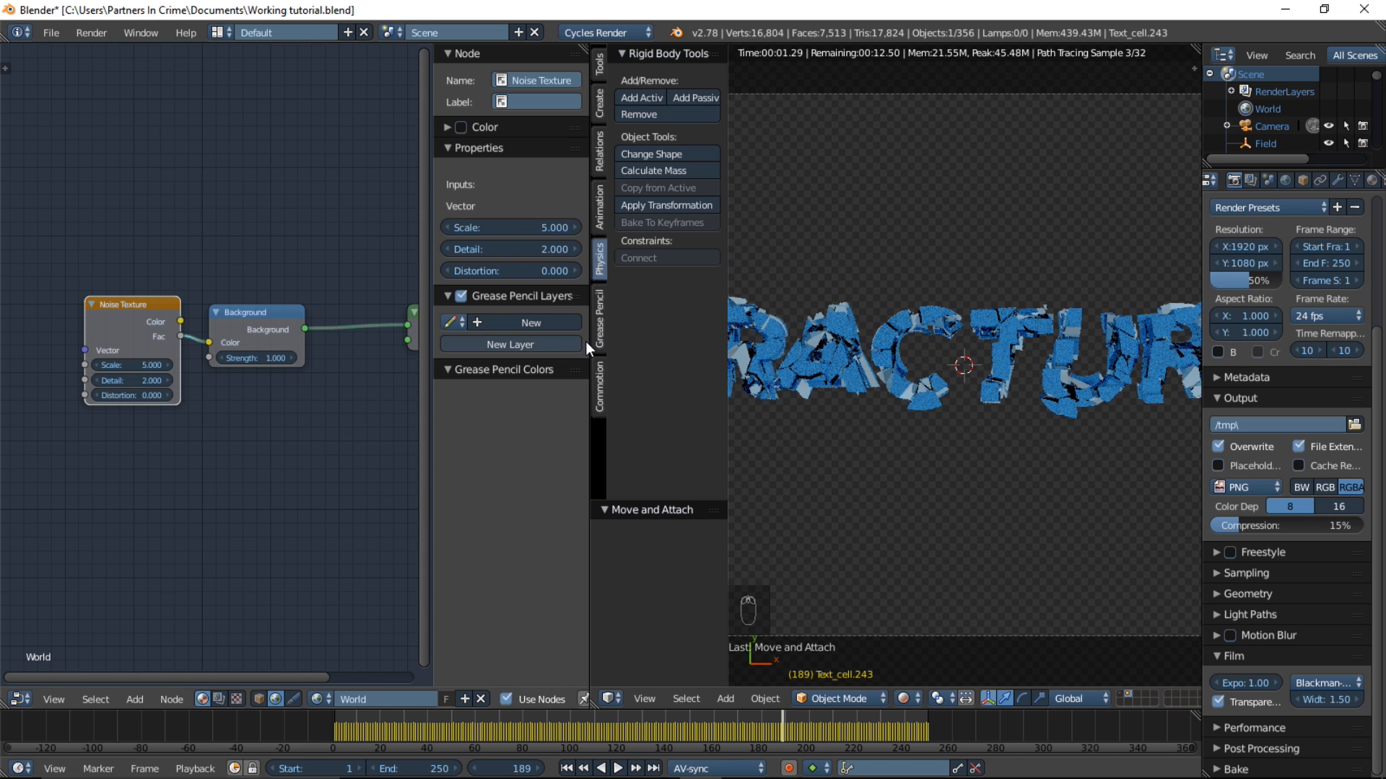
# Step: Widen the 3D view and inspect the nearly assembled text between frames 222 and 243
pyautogui.moveTo(593, 350); pyautogui.dragTo(317, 365)
pyautogui.scroll(-2, 734, 488)
pyautogui.hotkey('alt', 'a')
pyautogui.click(868, 718)
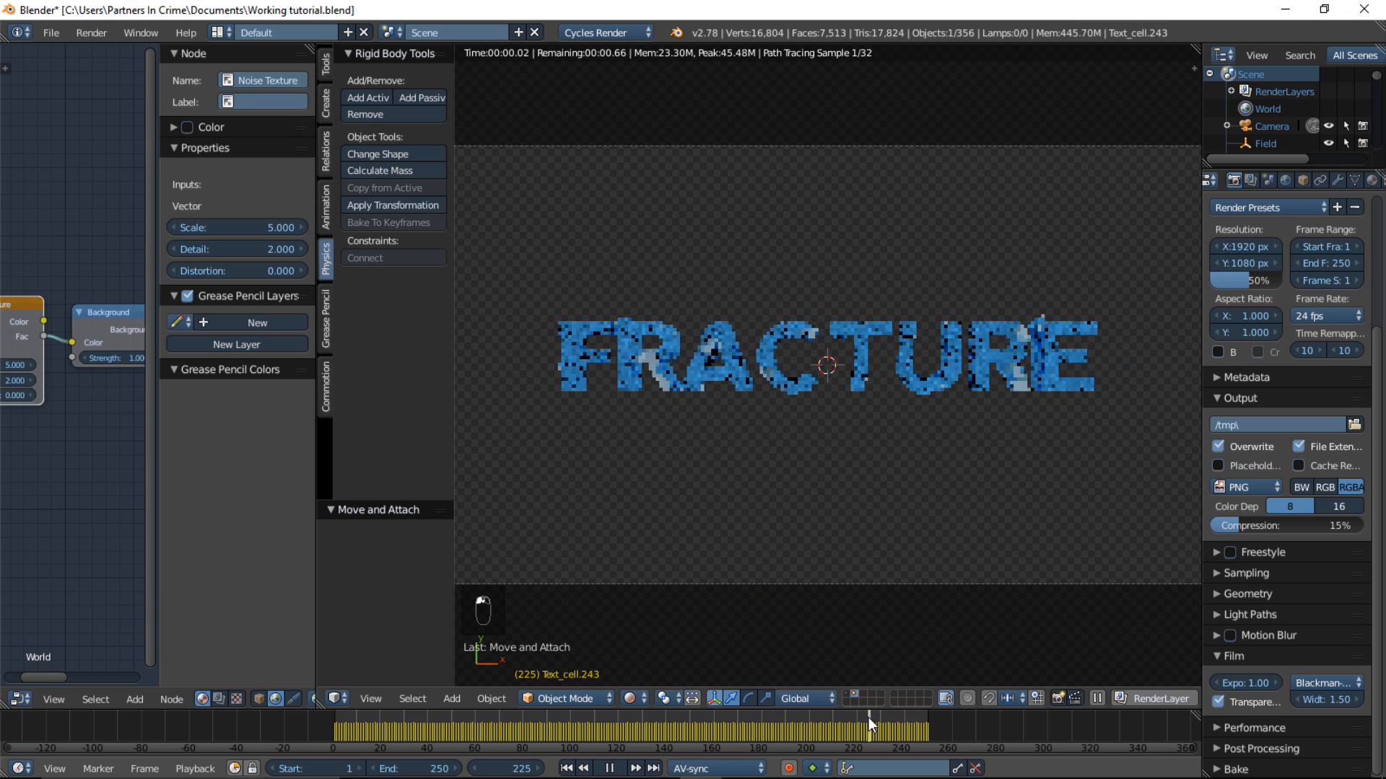
pyautogui.moveTo(912, 718); pyautogui.dragTo(911, 717)
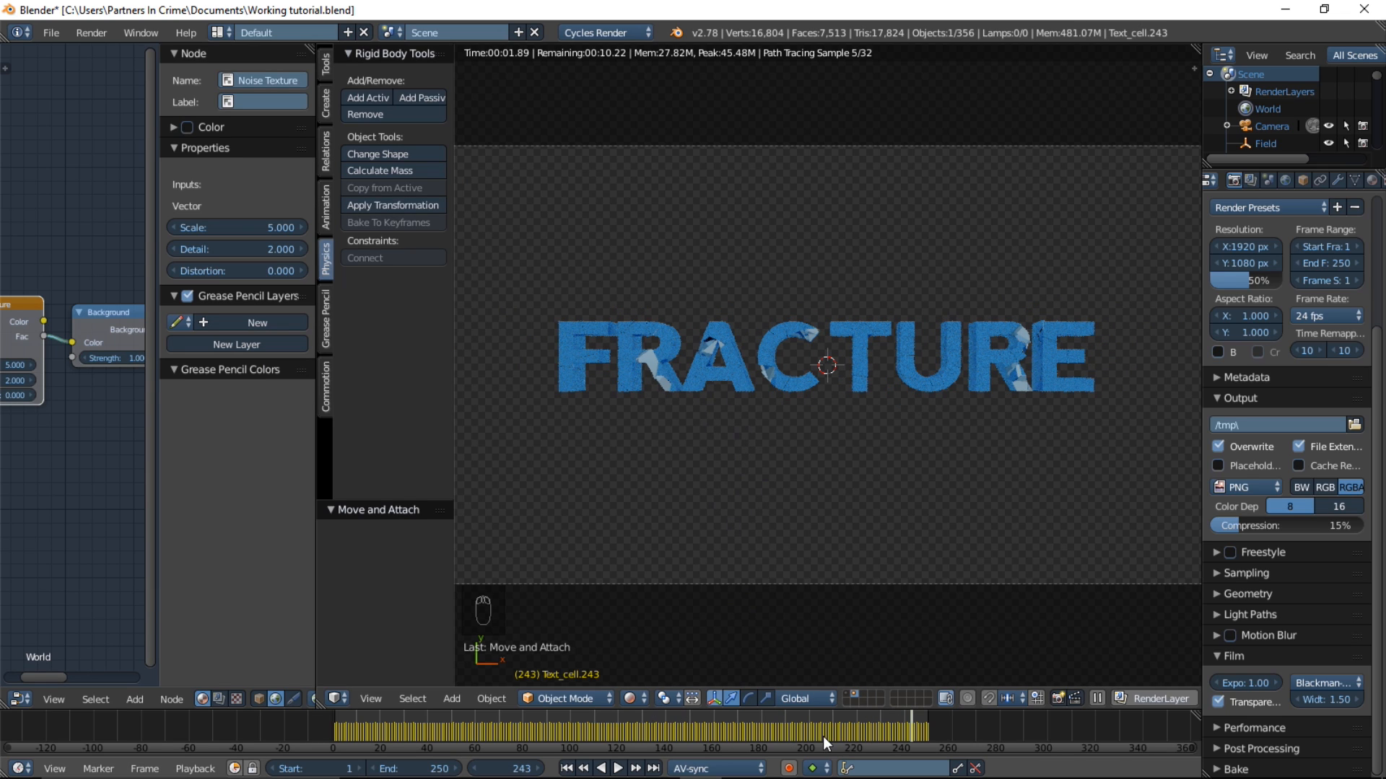
pyautogui.moveTo(878, 721); pyautogui.dragTo(859, 721)
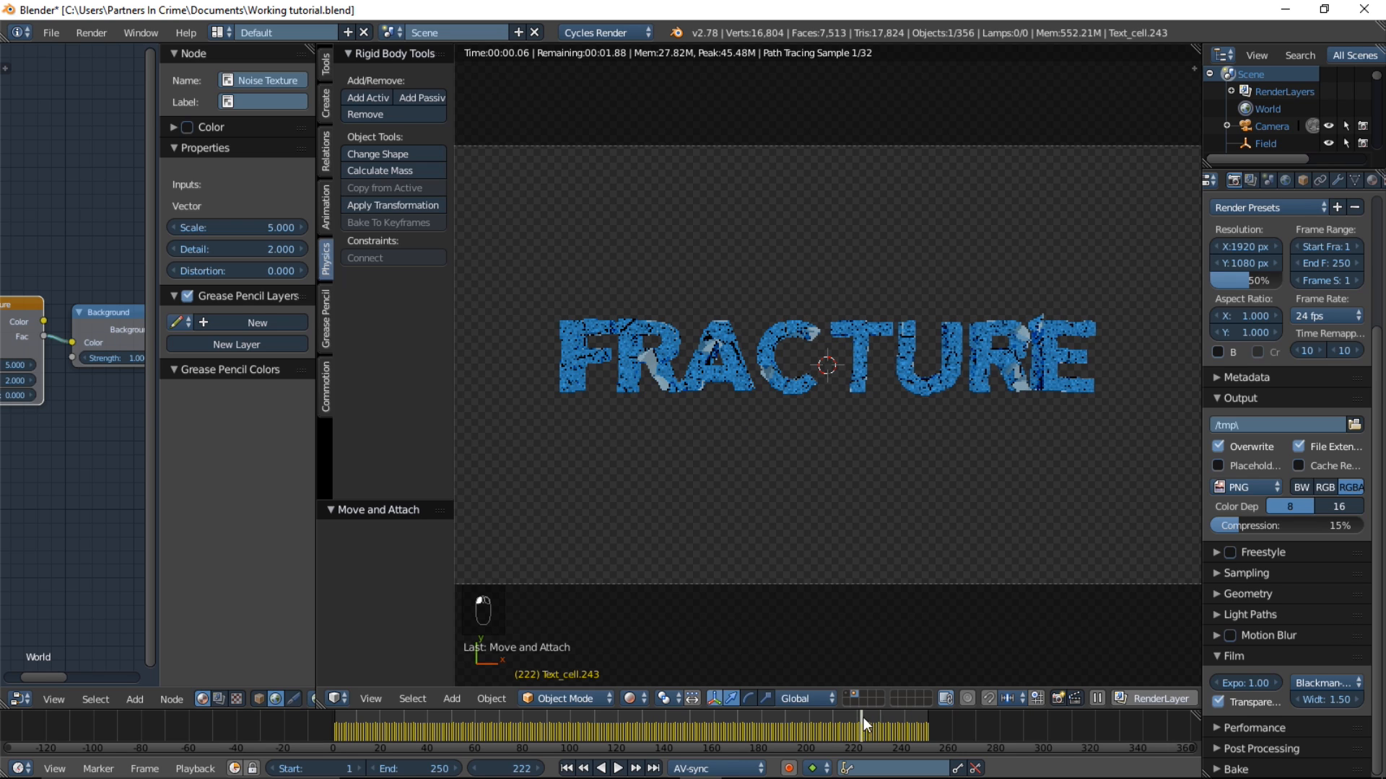
# Step: Switch the viewport to Solid shading and also show the first layer with the original unbroken text
pyautogui.click(635, 699)
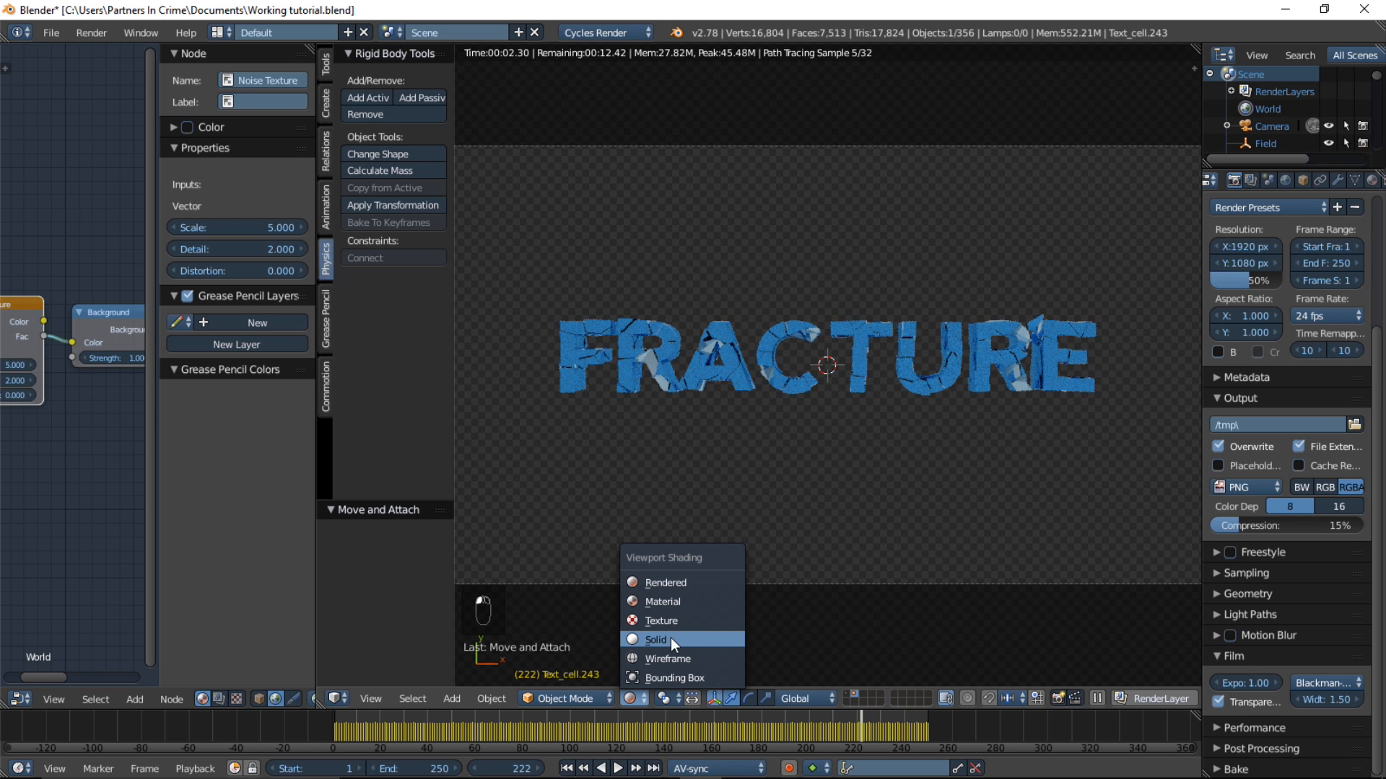
pyautogui.click(670, 640)
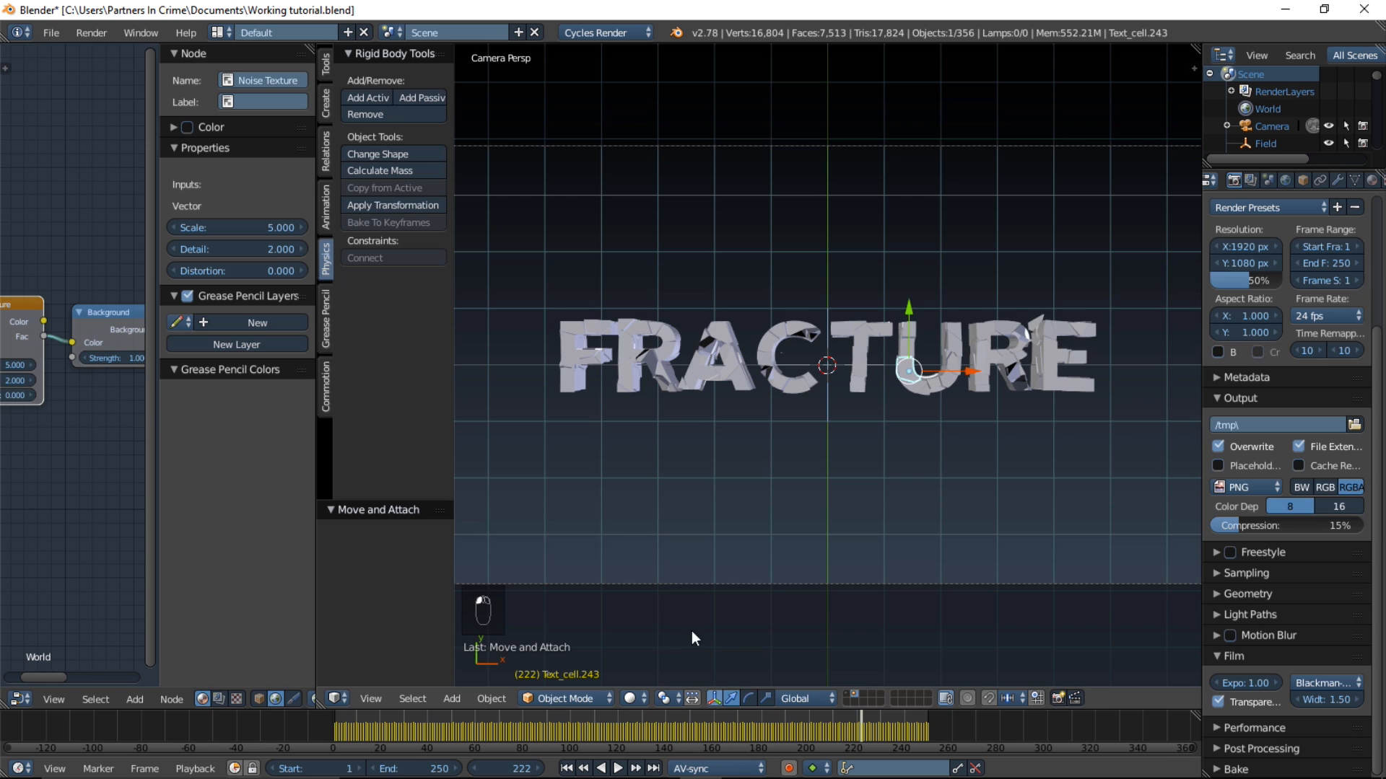
pyautogui.click(849, 694)
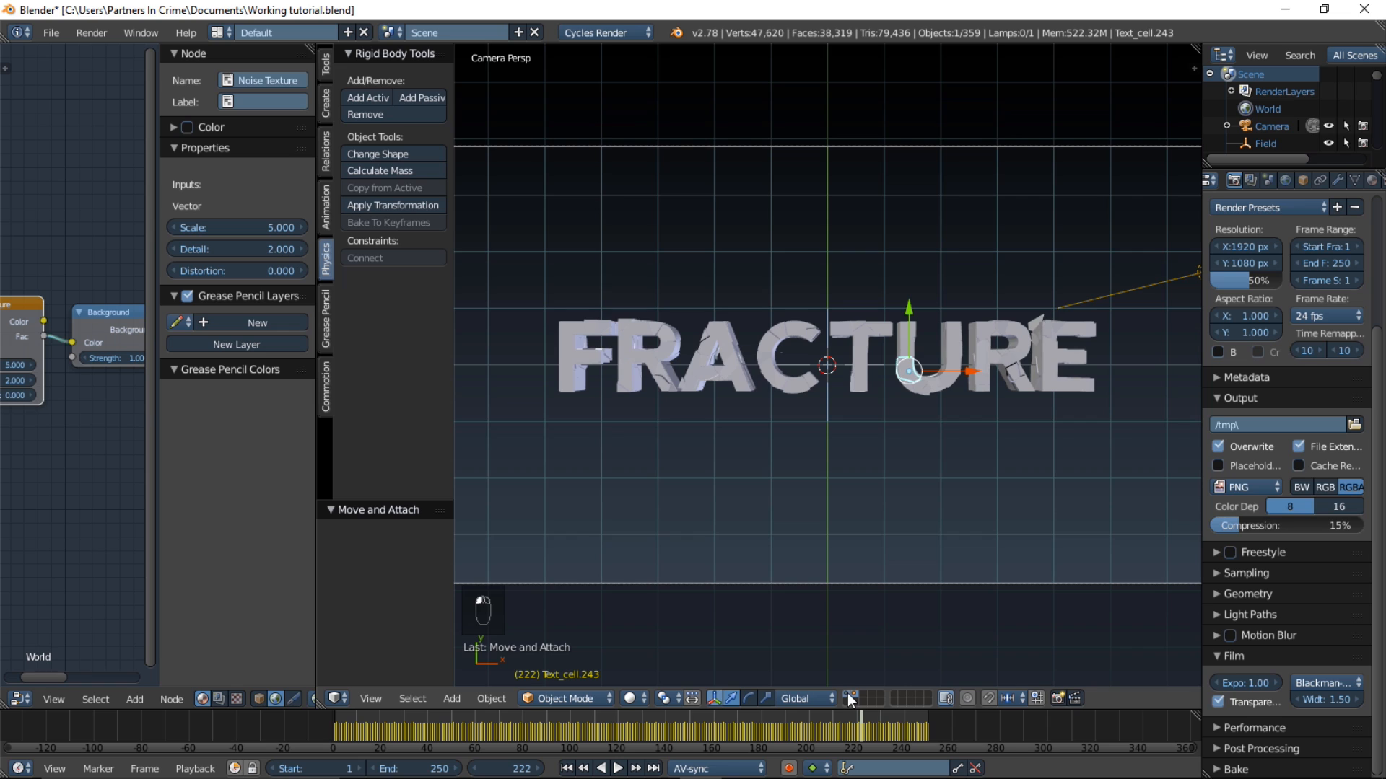
pyautogui.scroll(6, 816, 566)
pyautogui.scroll(-6, 1024, 333)
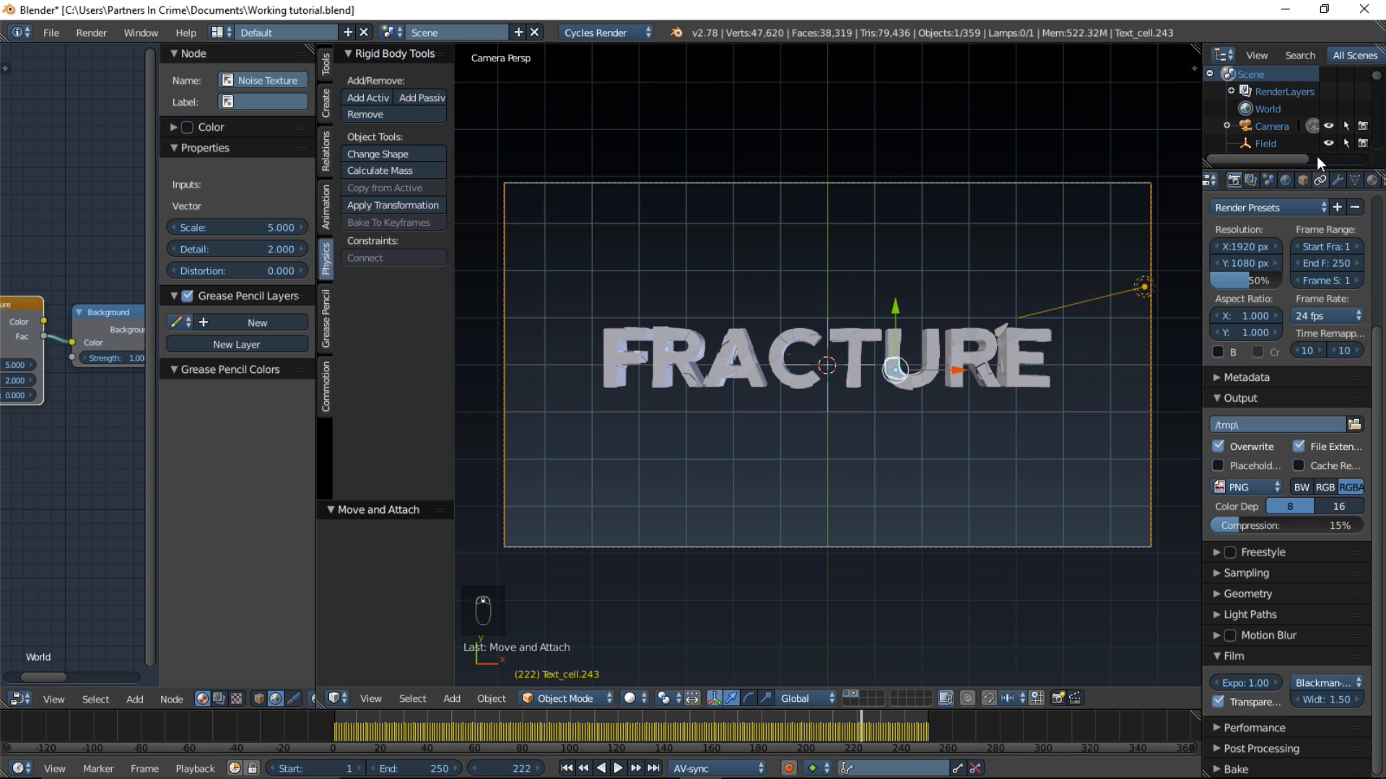
# Step: Select the original Text object and make its Material.001 a single-user copy
pyautogui.scroll(-3, 1306, 130)
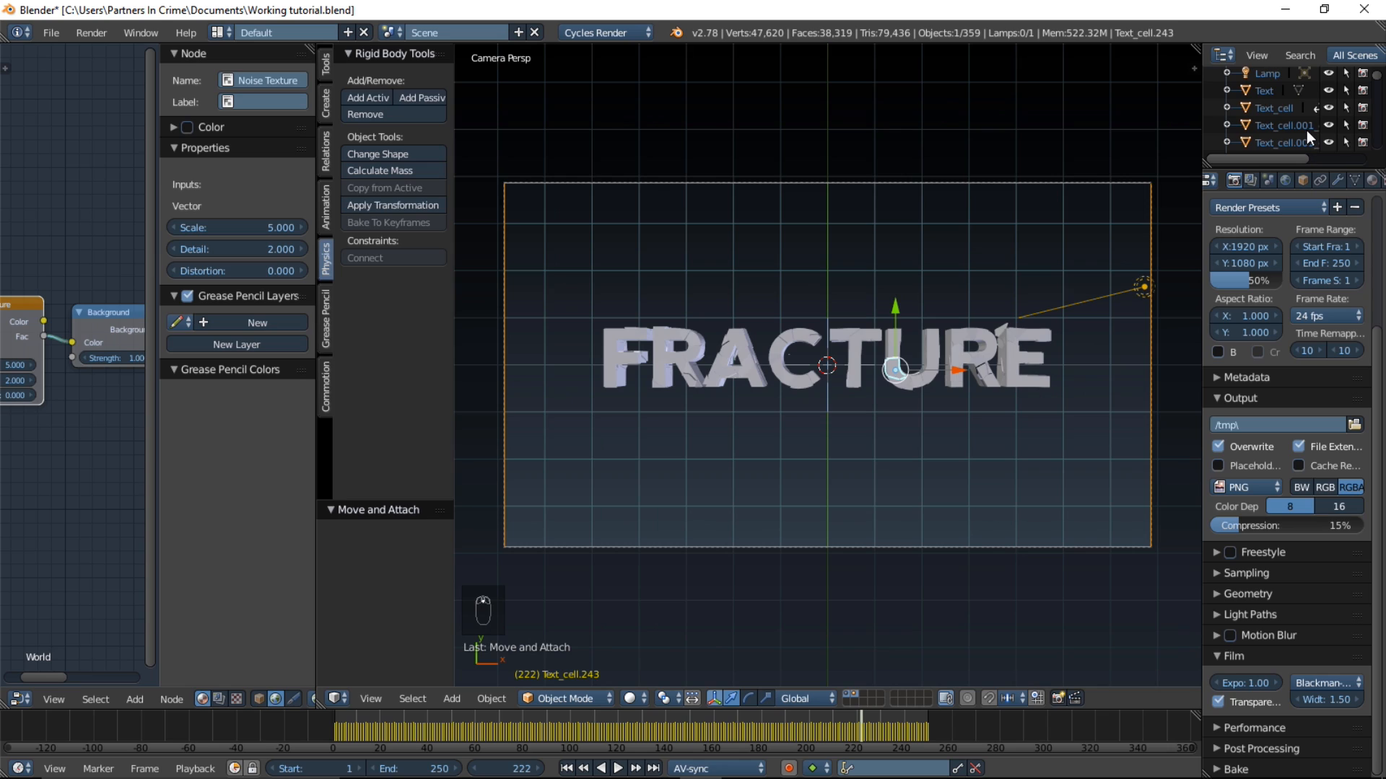
pyautogui.click(1267, 93)
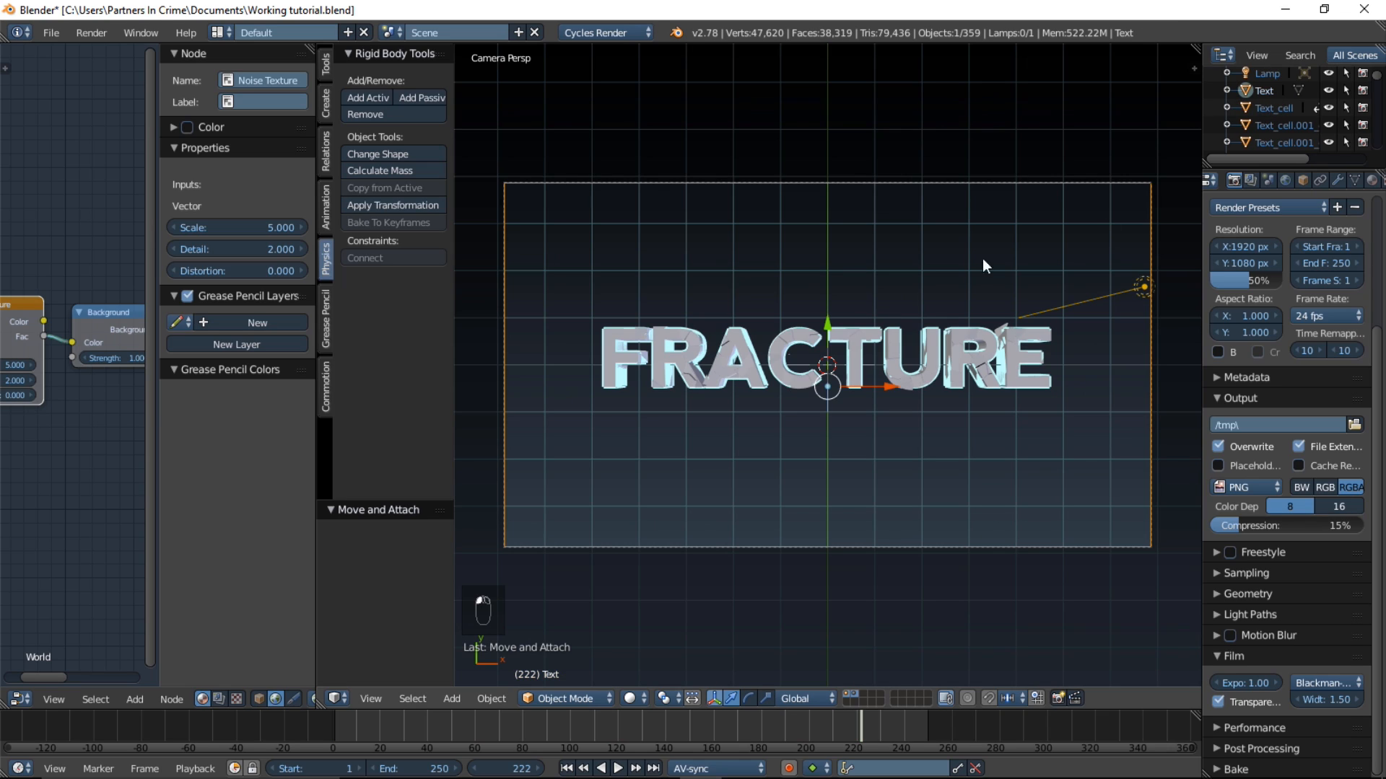
pyautogui.click(1372, 180)
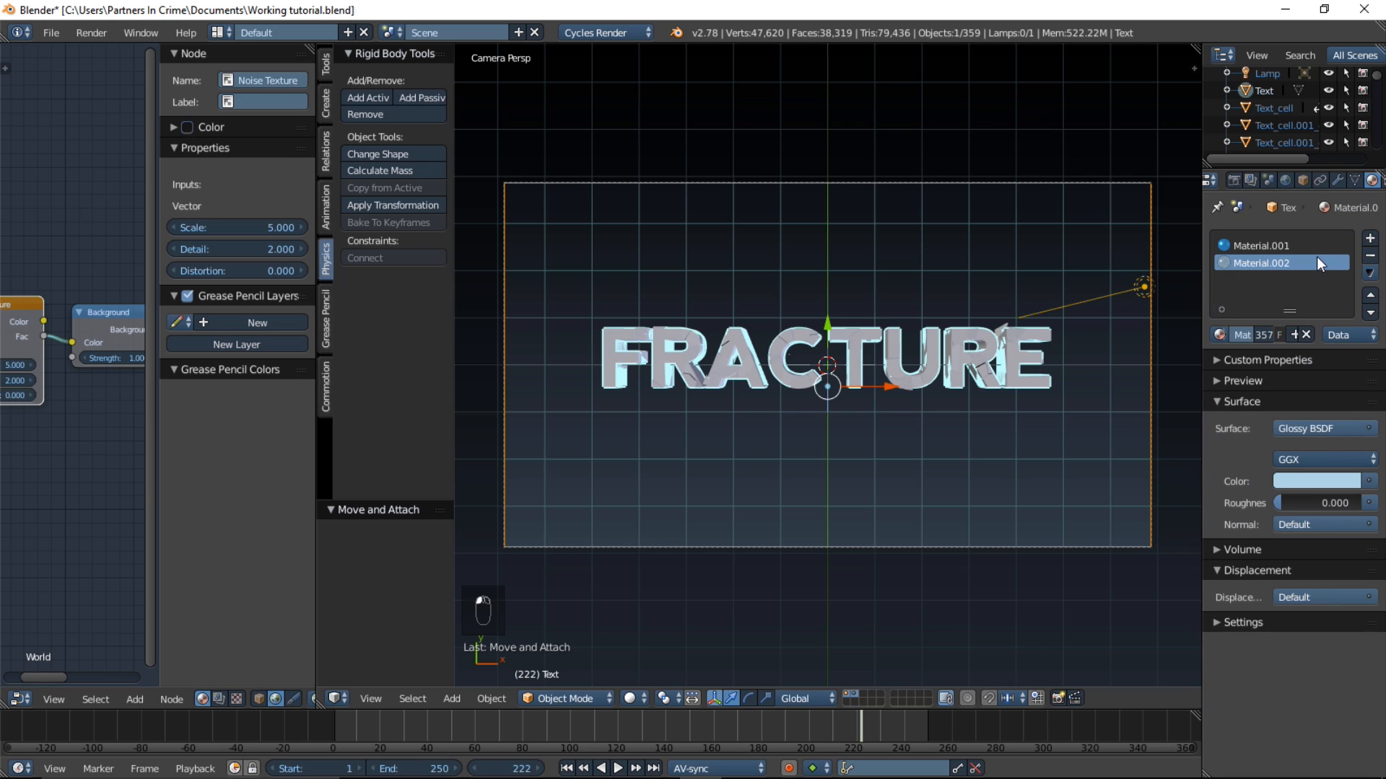
pyautogui.click(1272, 244)
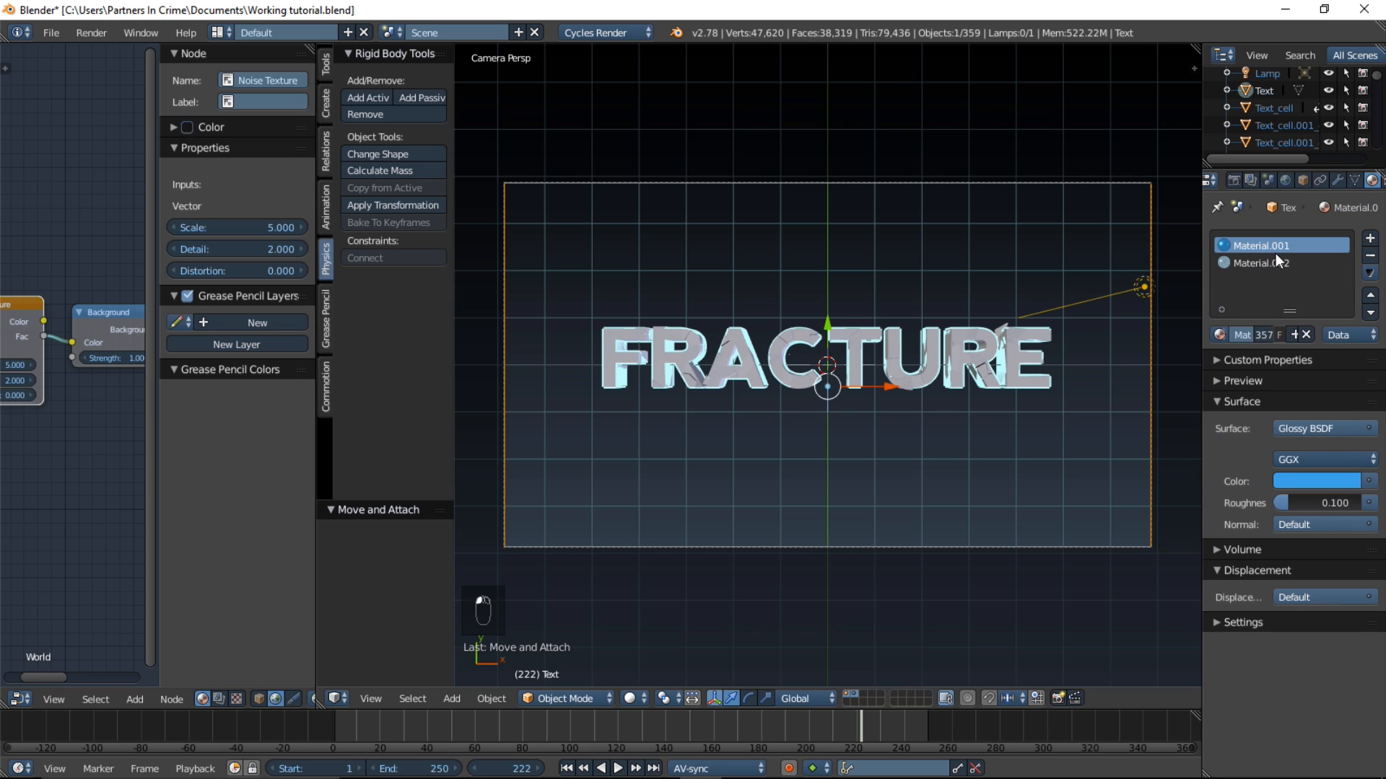
pyautogui.click(1292, 334)
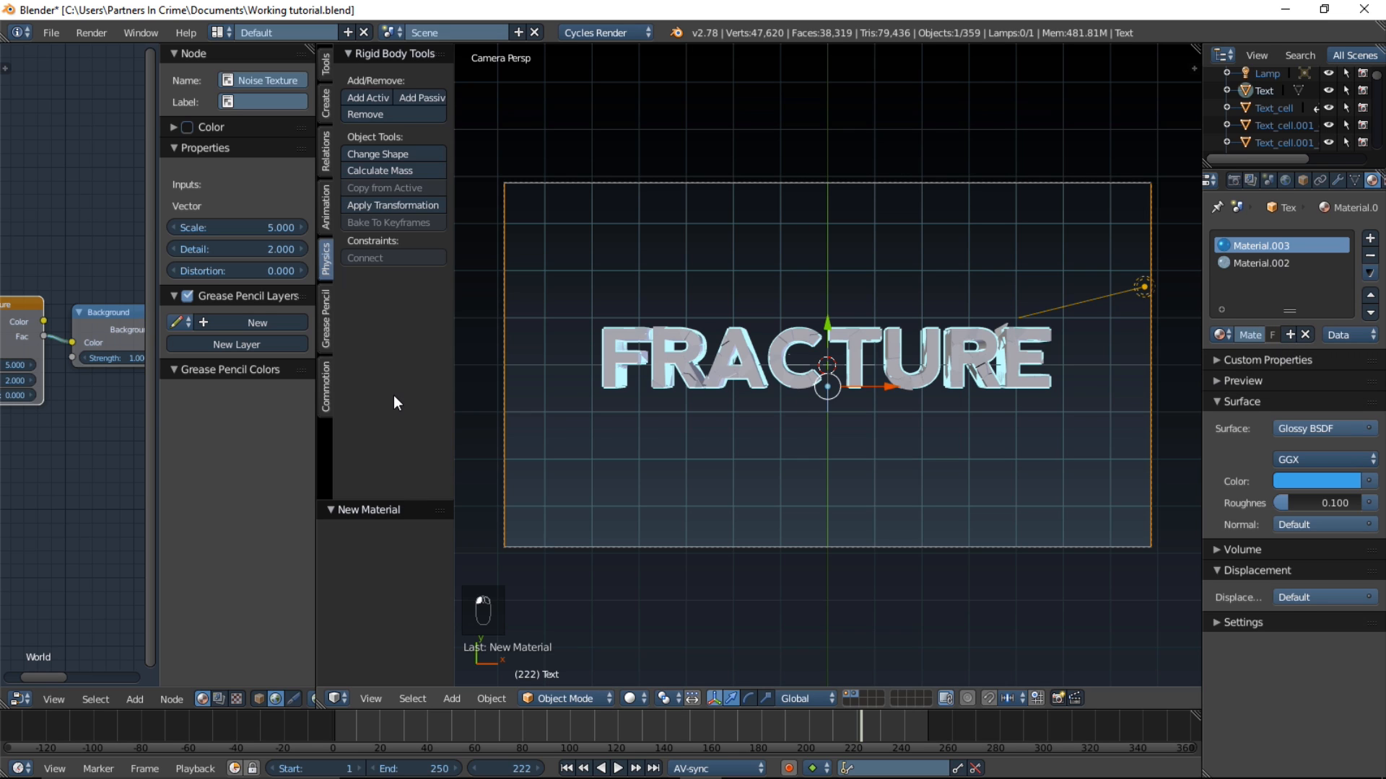
# Step: Show the object's material nodes in a wider node editor and insert a Mix Shader between Glossy BSDF and Material Output
pyautogui.moveTo(317, 371); pyautogui.dragTo(759, 370)
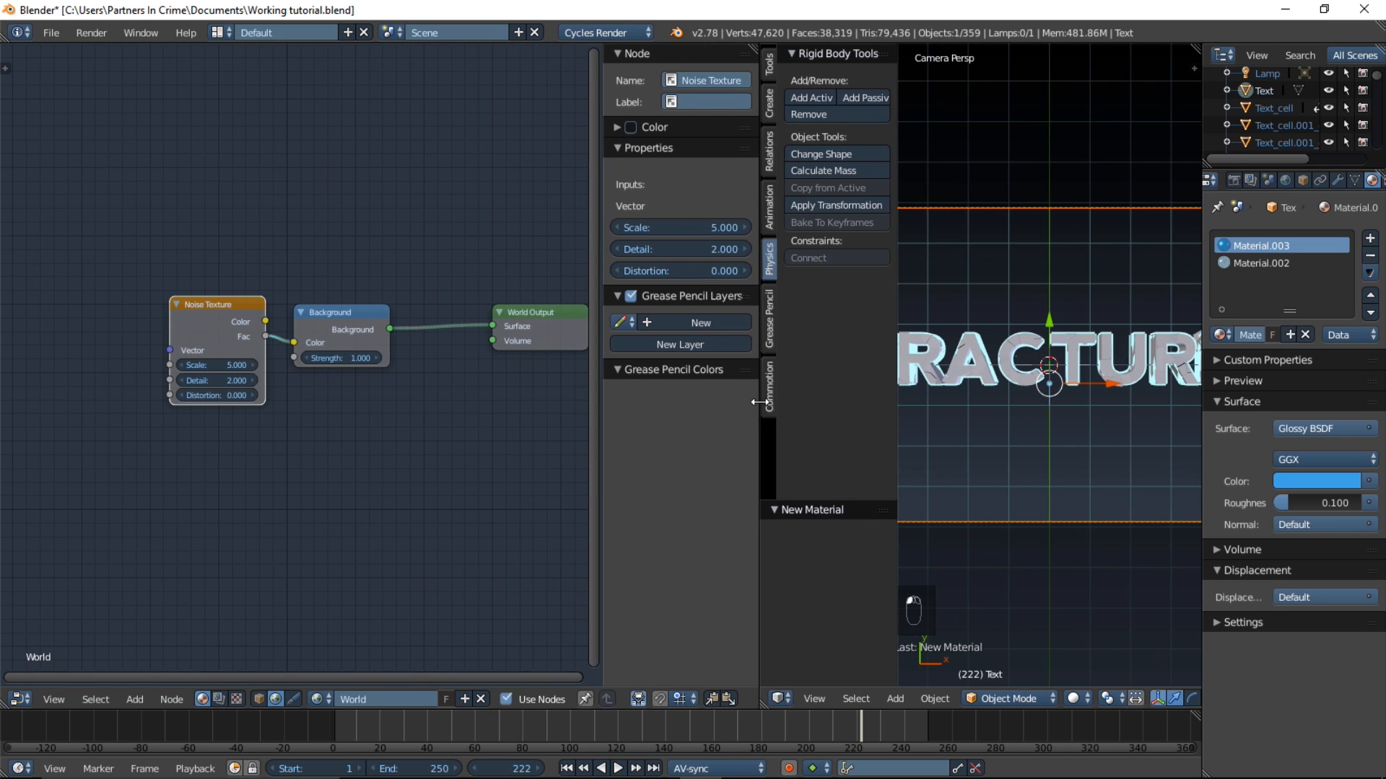
pyautogui.click(264, 698)
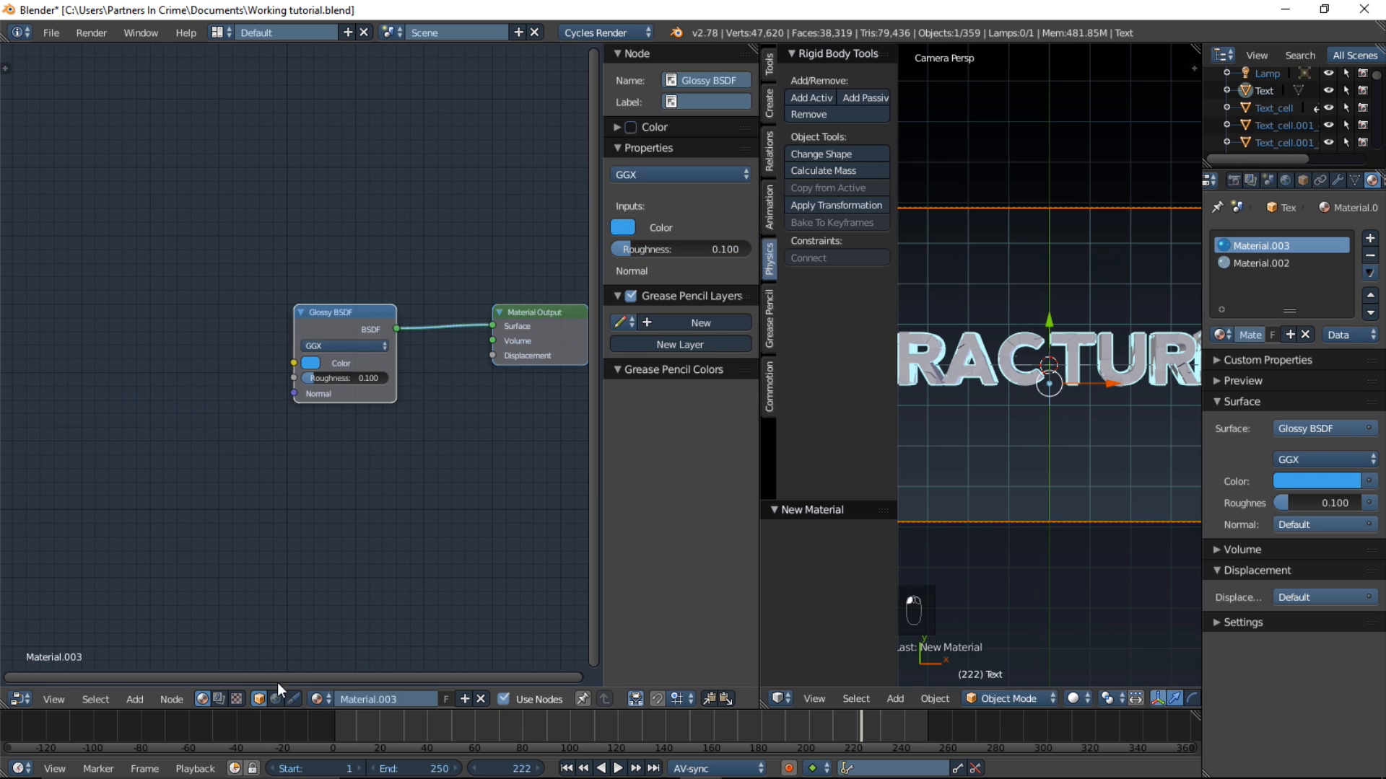
pyautogui.click(135, 700)
pyautogui.moveTo(180, 619)
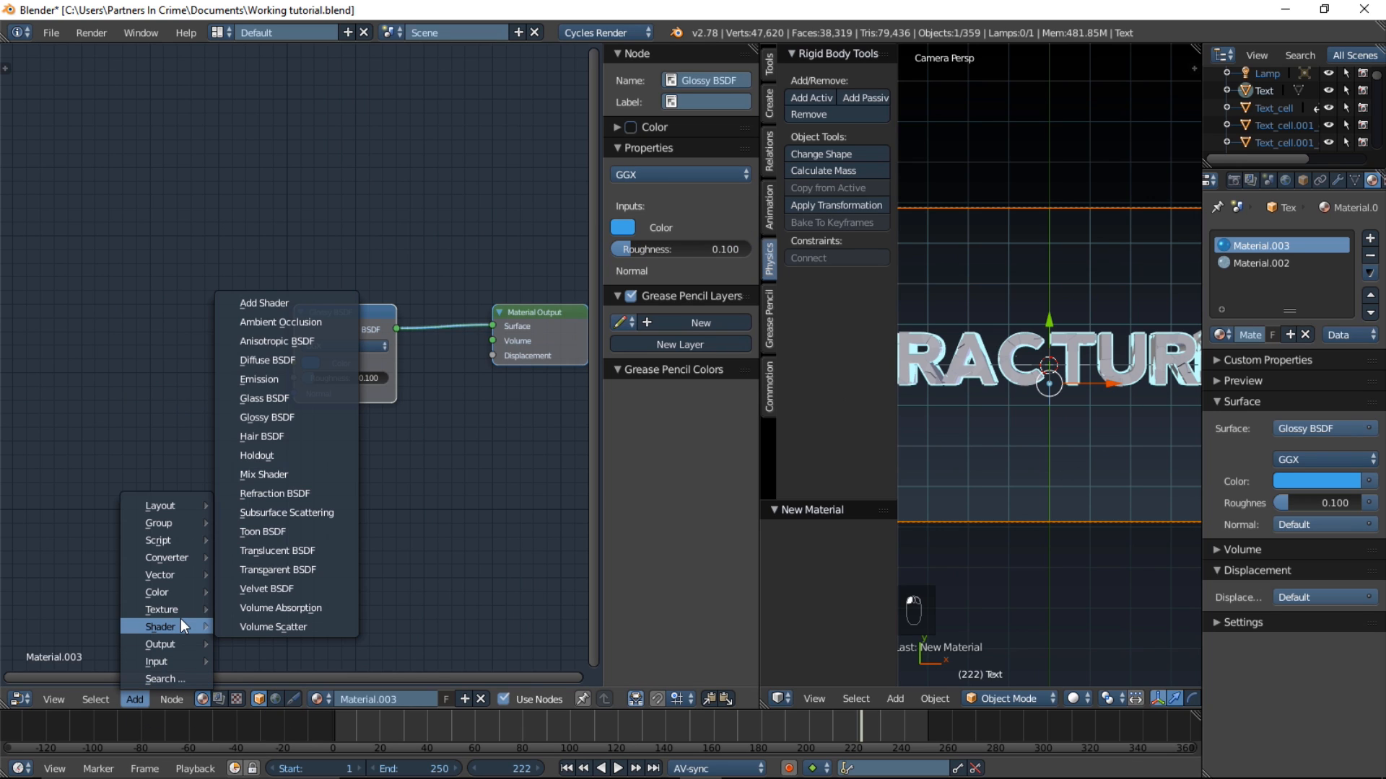
pyautogui.click(306, 475)
pyautogui.click(435, 318)
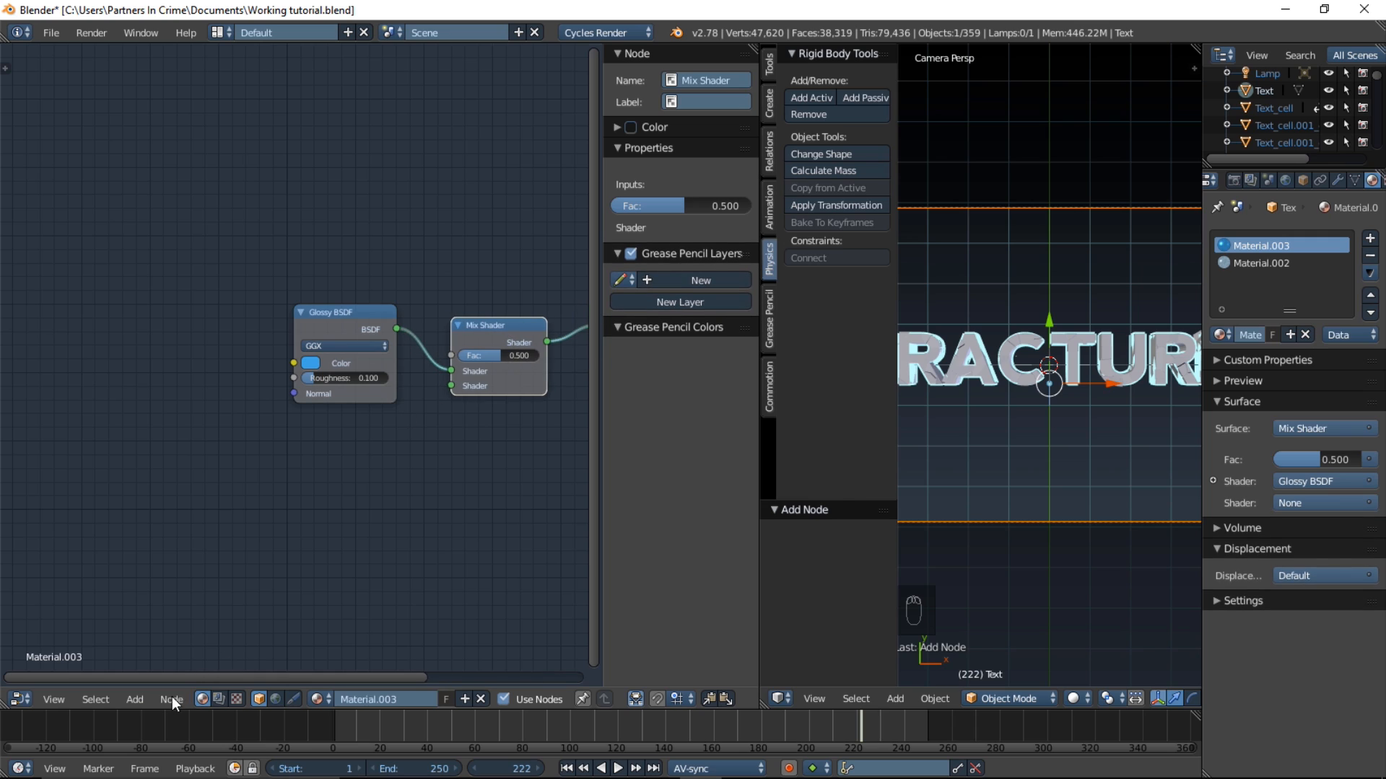
# Step: Add a Transparent BSDF node and connect it to the second shader input of the Mix Shader
pyautogui.click(136, 699)
pyautogui.moveTo(184, 626)
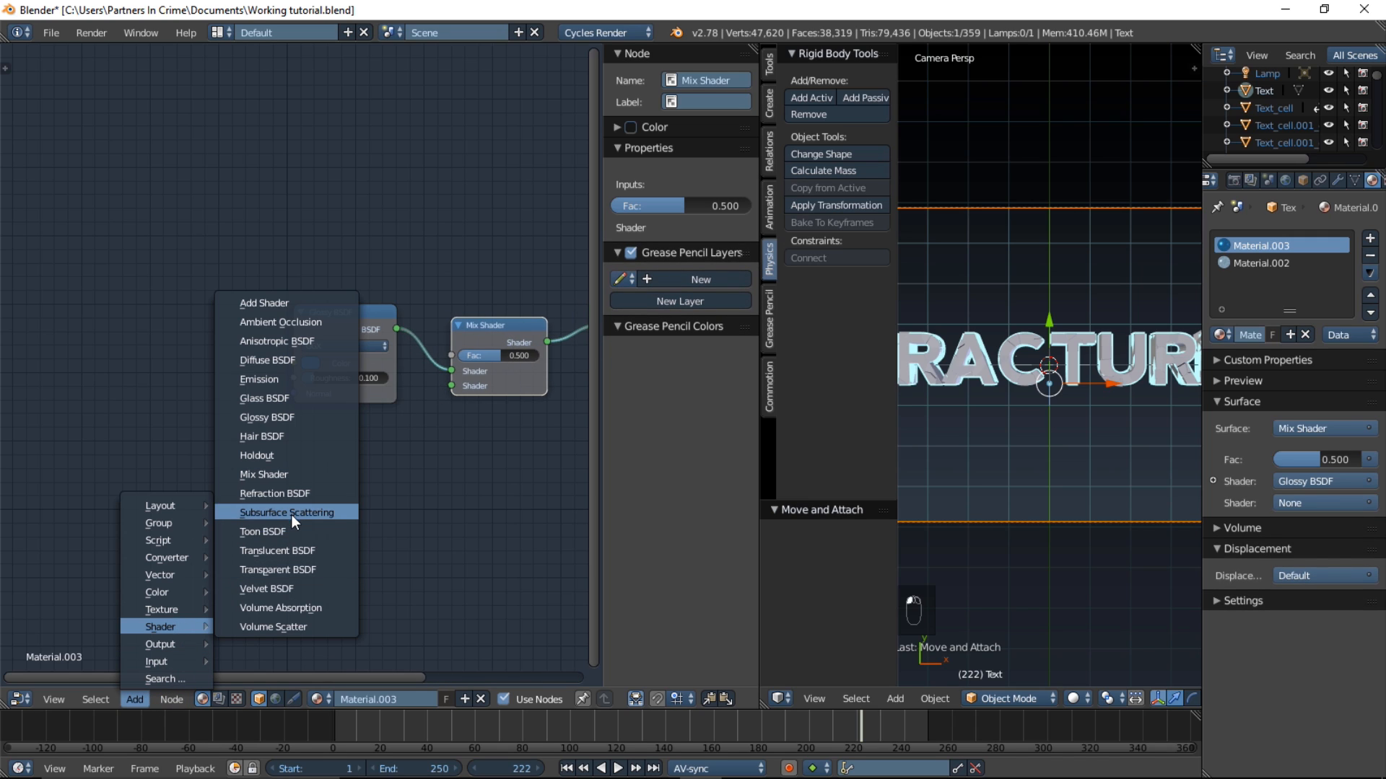
pyautogui.click(286, 572)
pyautogui.click(318, 414)
pyautogui.moveTo(418, 436); pyautogui.dragTo(465, 383)
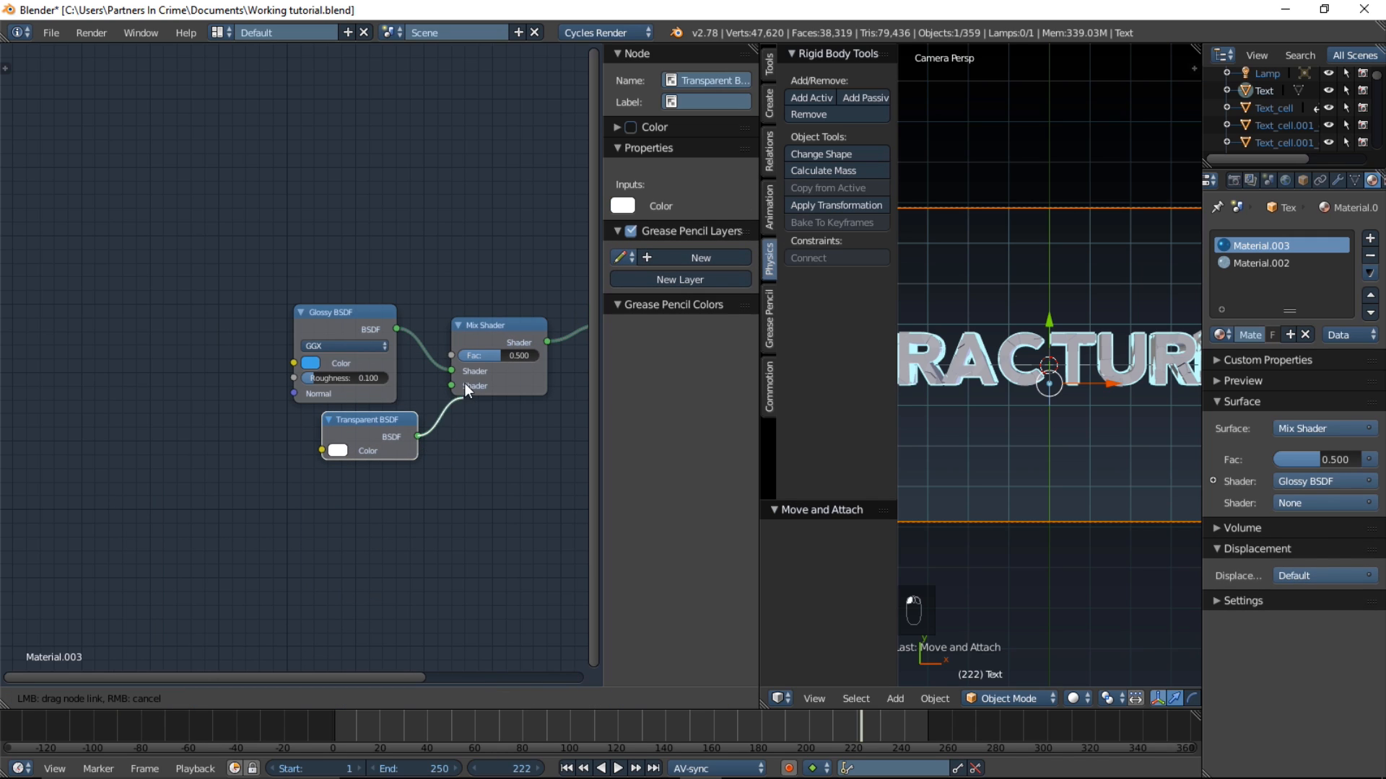
# Step: Enlarge the 3D view and switch its shading to Rendered, keeping the Mix Shader node in sight
pyautogui.moveTo(756, 409); pyautogui.dragTo(478, 453)
pyautogui.scroll(-1, 982, 606)
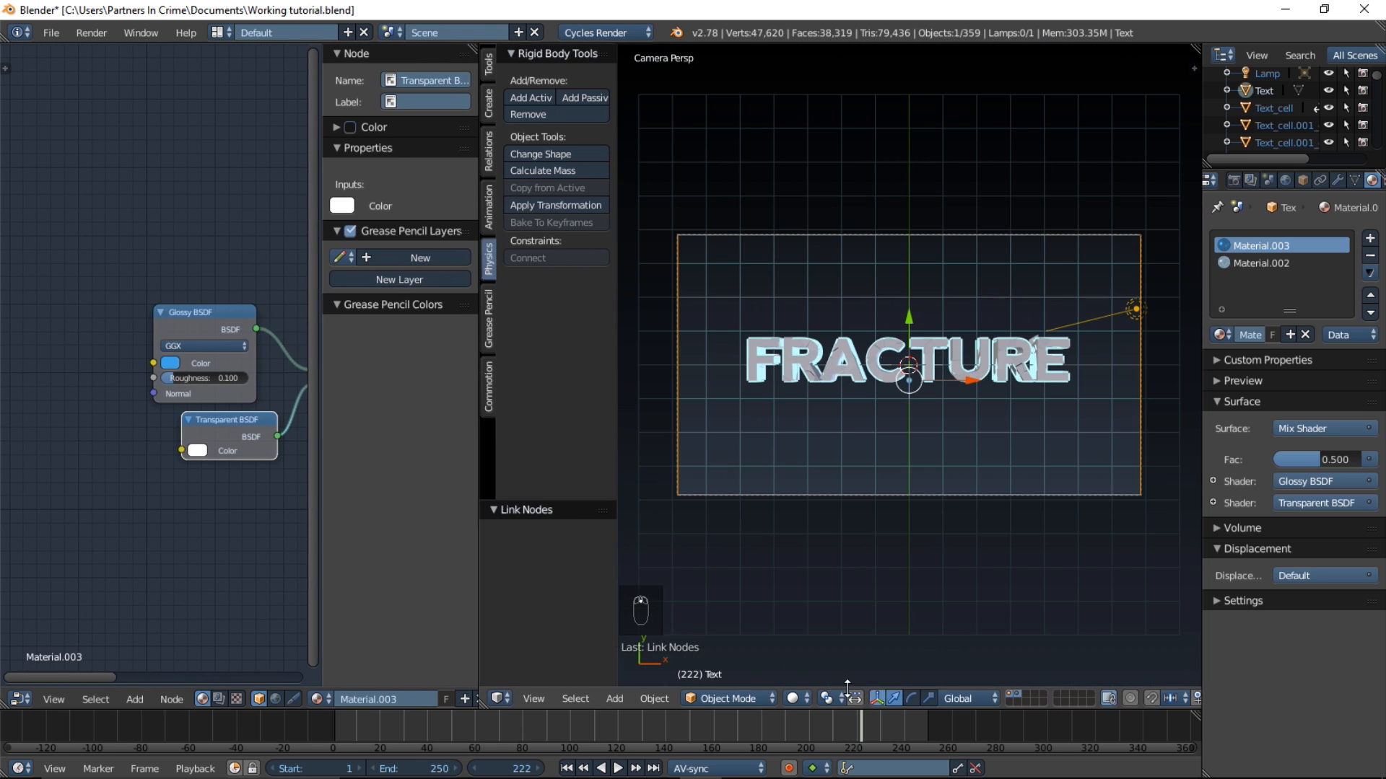
pyautogui.click(795, 698)
pyautogui.click(846, 583)
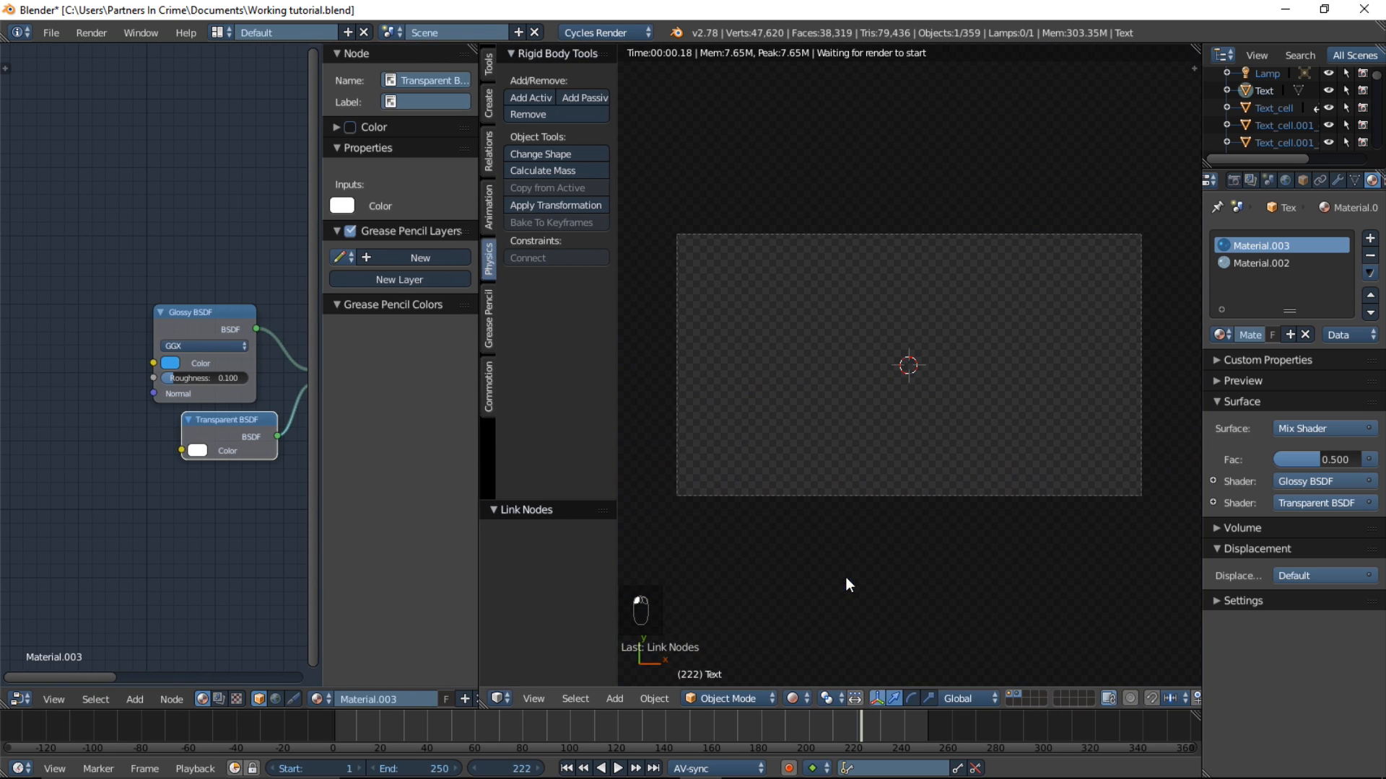
pyautogui.moveTo(184, 435); pyautogui.dragTo(61, 415, button='middle')
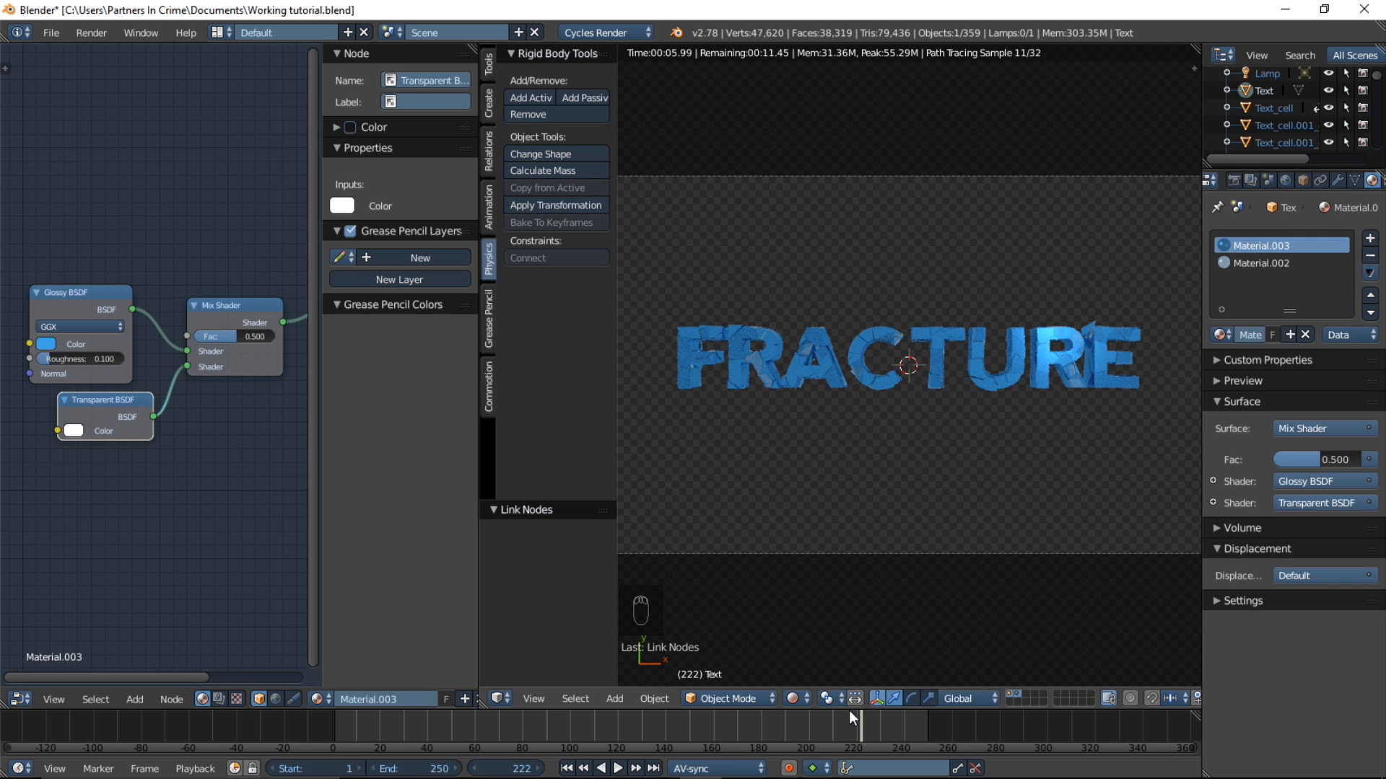
# Step: Set the Mix Shader factor to 0.000 and keyframe it at frame 223
pyautogui.hotkey('alt', 'a')
pyautogui.hotkey('alt', 'a')
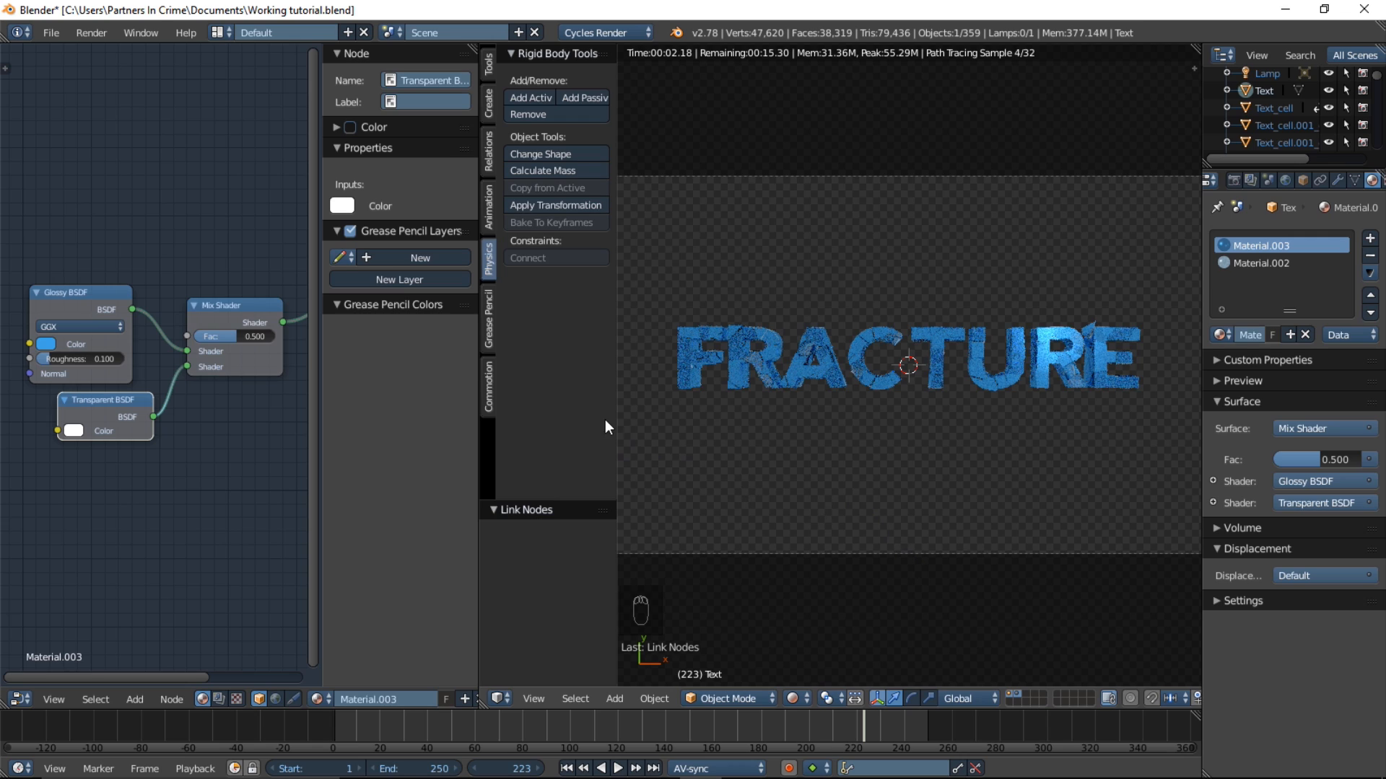
pyautogui.moveTo(237, 336); pyautogui.dragTo(200, 336)
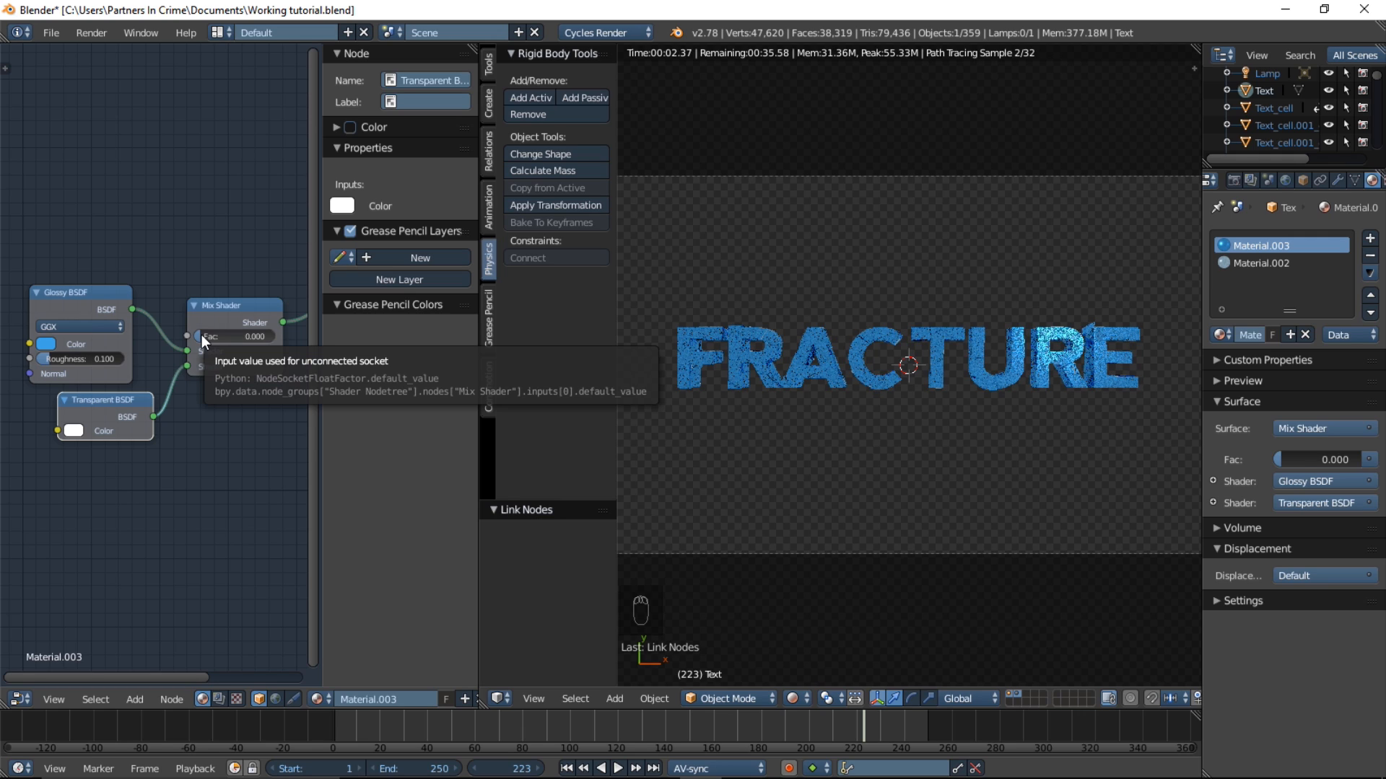
pyautogui.press('i')
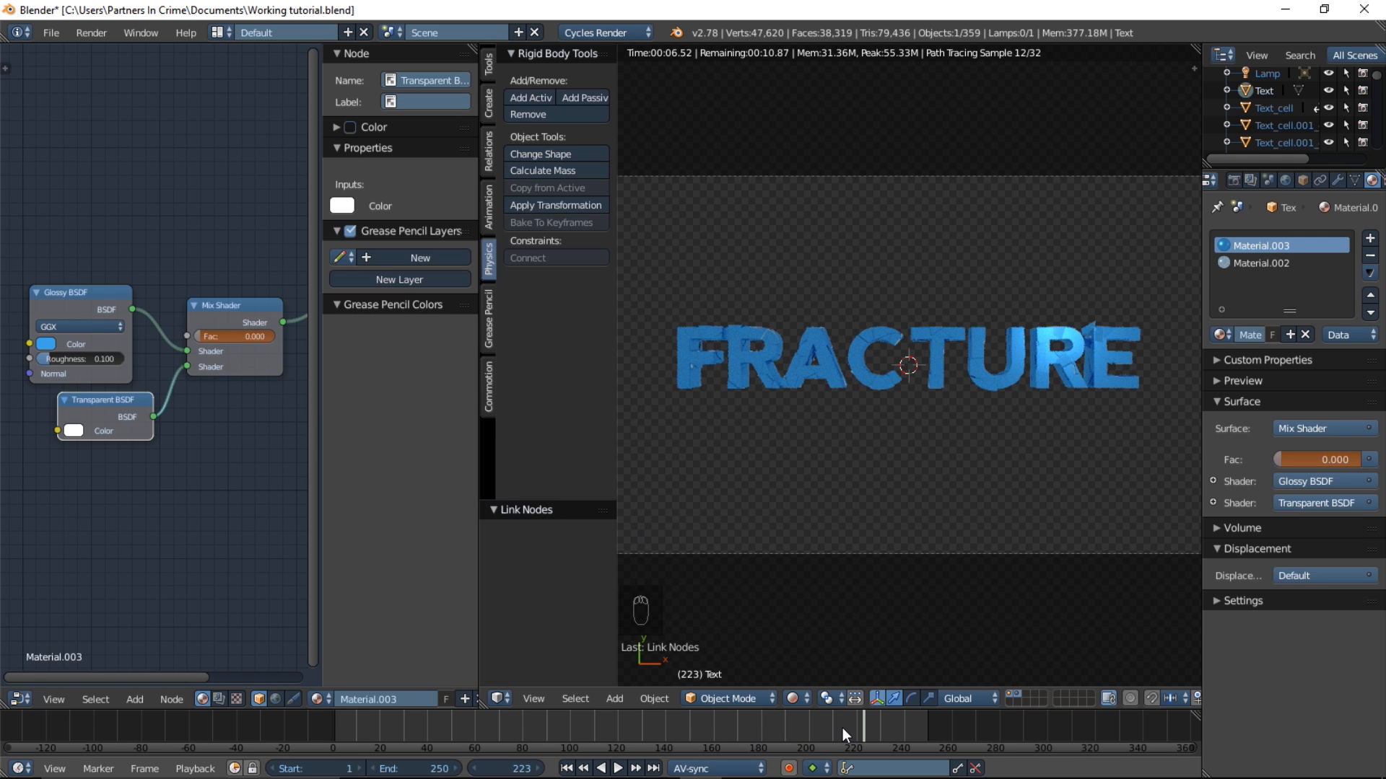
# Step: Go to frame 194, set the Mix Shader factor to 1.000 and keyframe it
pyautogui.click(795, 733)
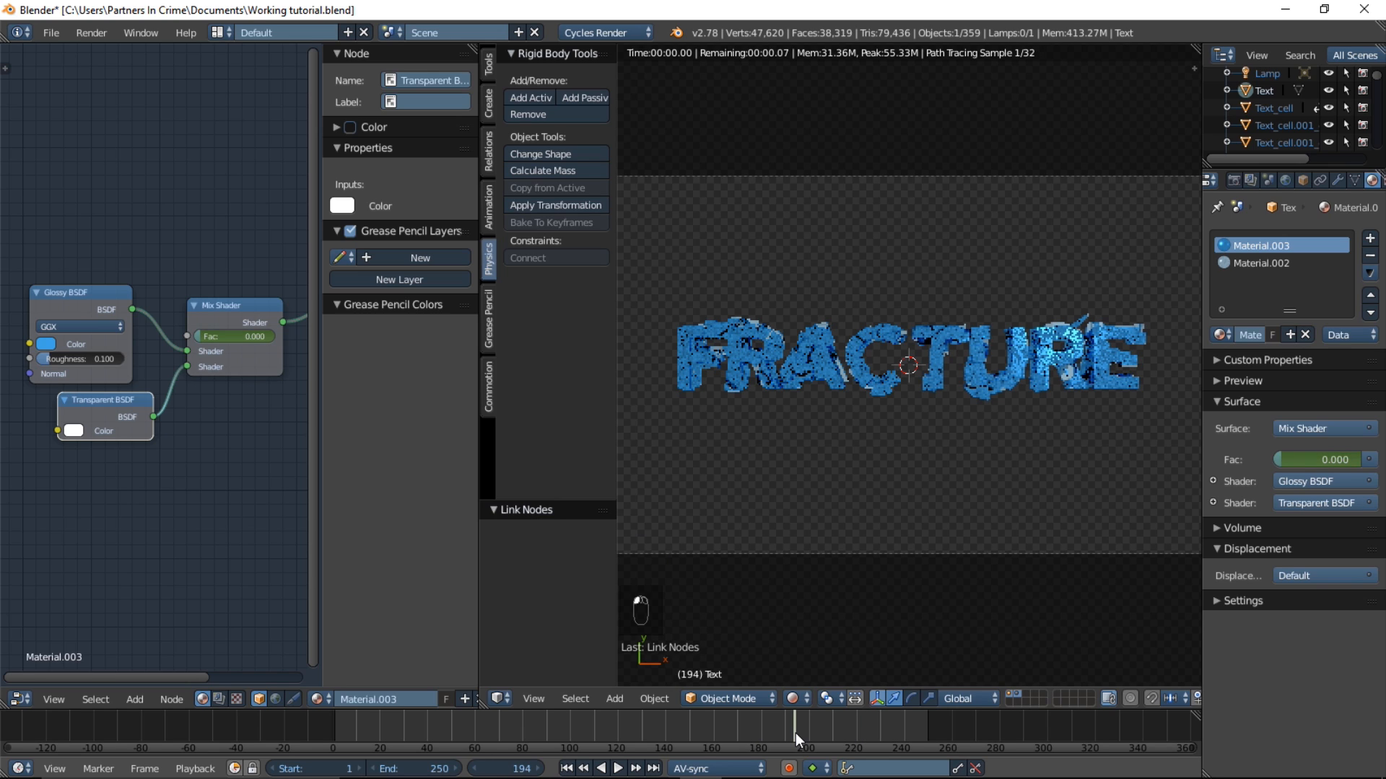
pyautogui.moveTo(219, 336)
pyautogui.mouseDown()
pyautogui.moveTo(267, 337)
pyautogui.moveTo(237, 338)
pyautogui.mouseUp()
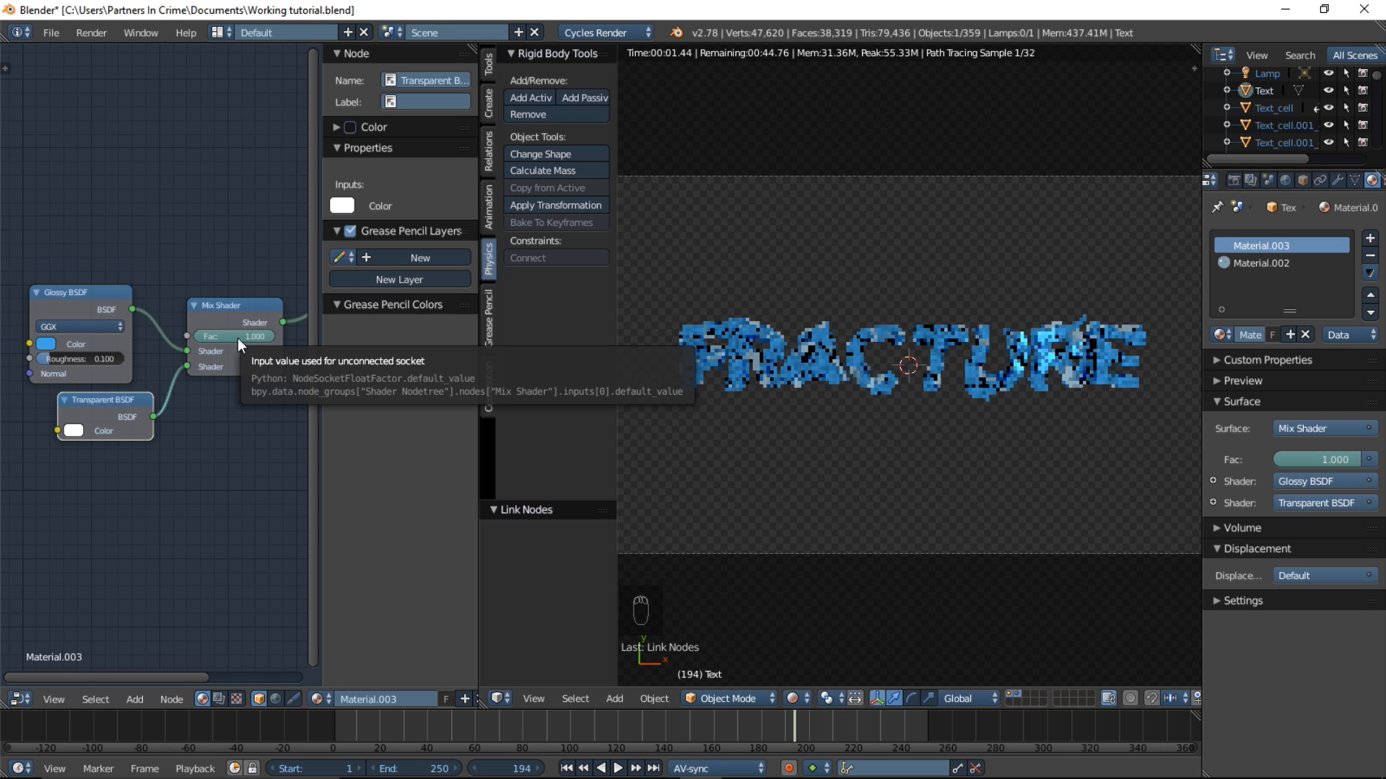
pyautogui.press('i')
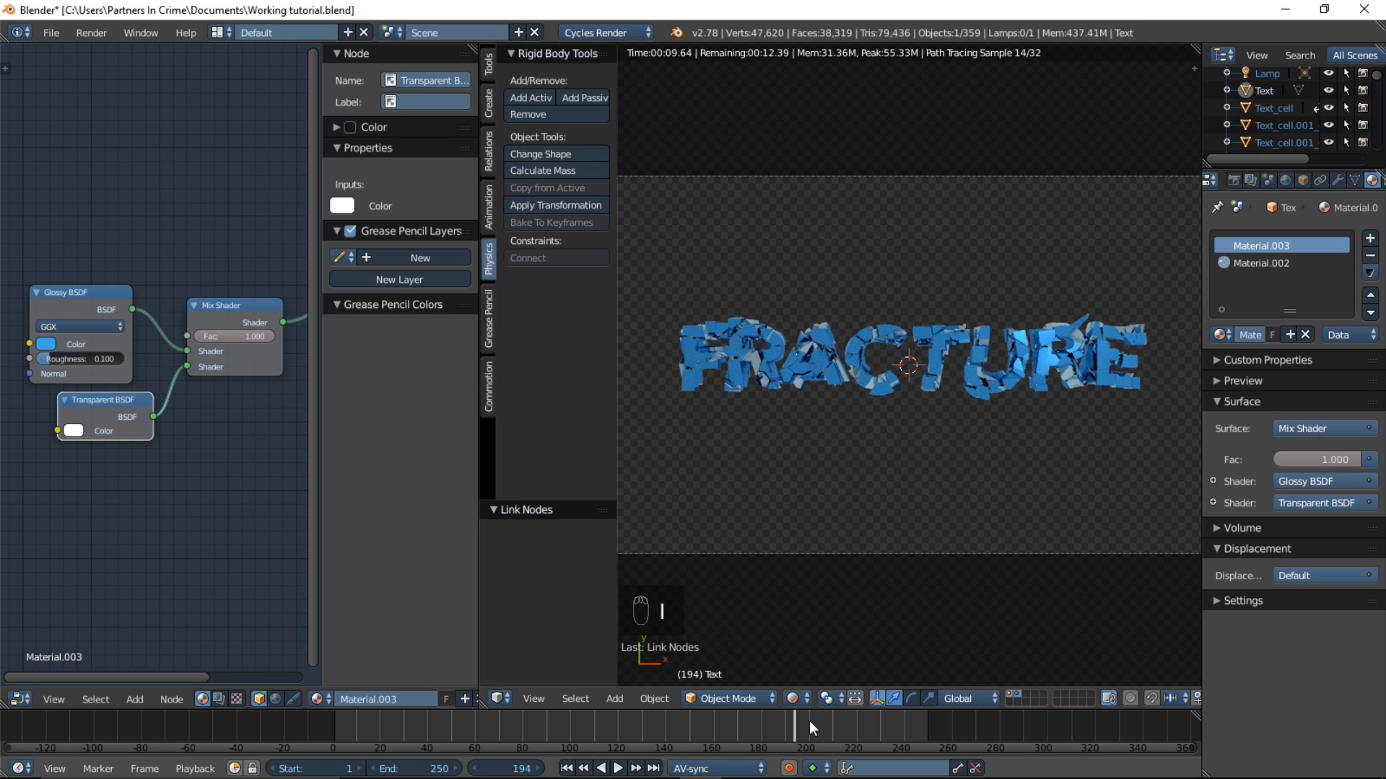
# Step: Play the animation up to frame 239 to check the original text fading in over the fragments
pyautogui.hotkey('alt', 'a')
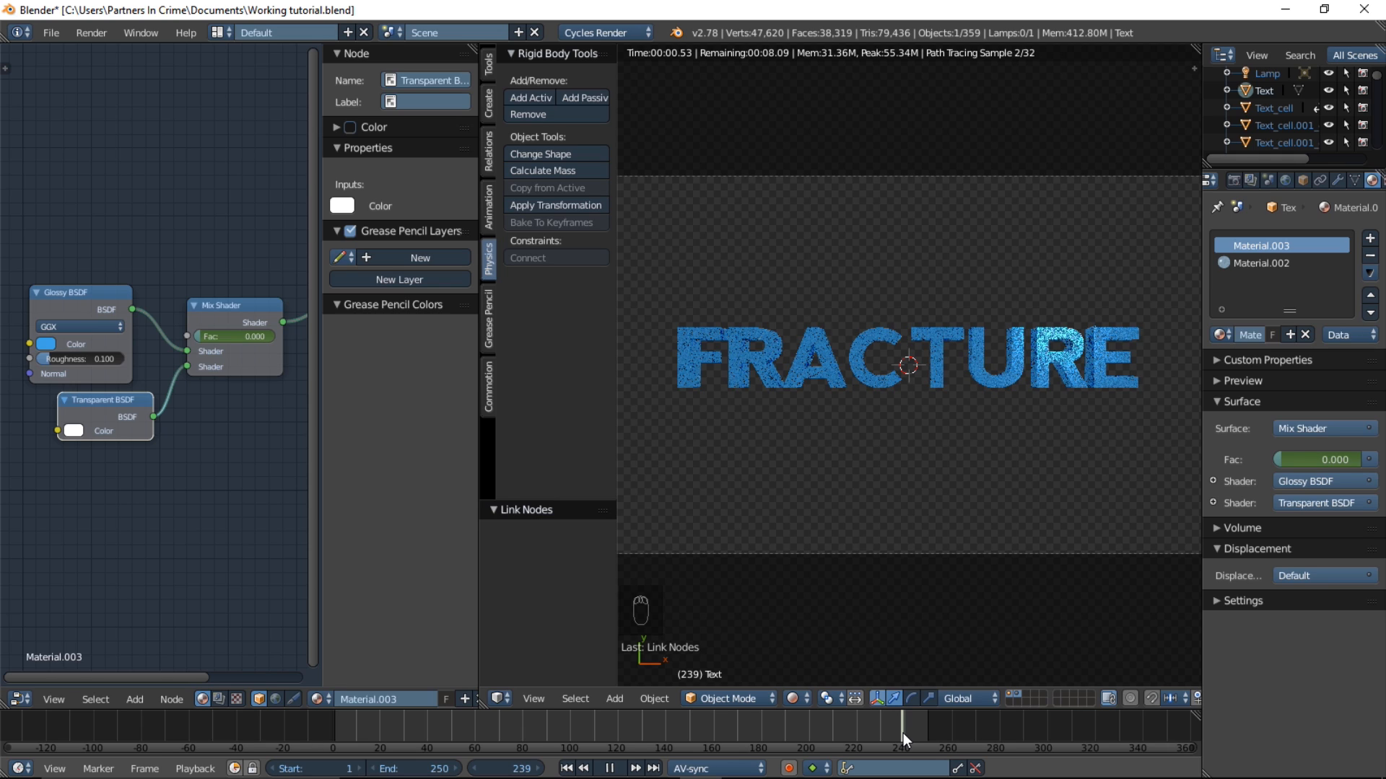
pyautogui.hotkey('alt', 'a')
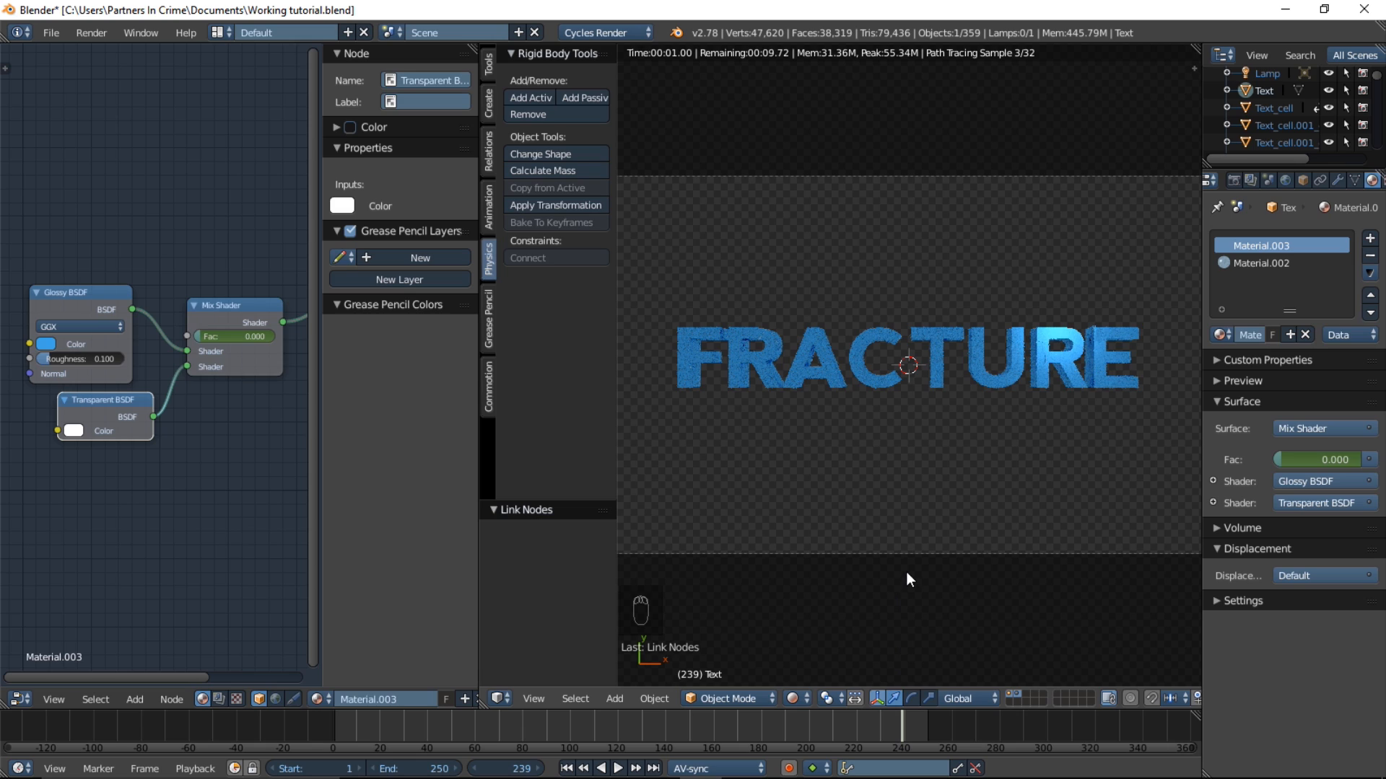
pyautogui.scroll(-2, 941, 520)
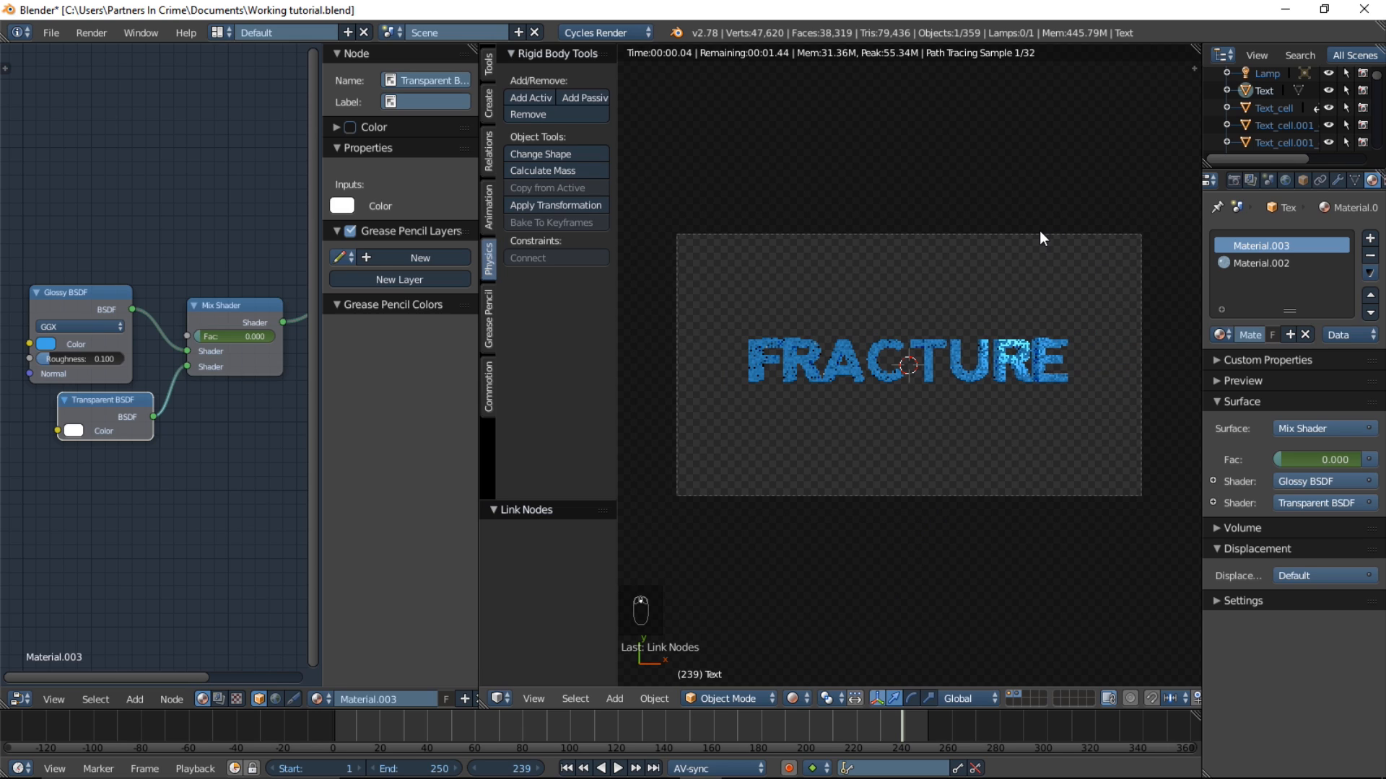
# Step: Select the lamp in the scene and change its type from Point to Sun
pyautogui.click(1276, 72)
pyautogui.scroll(2, 1311, 269)
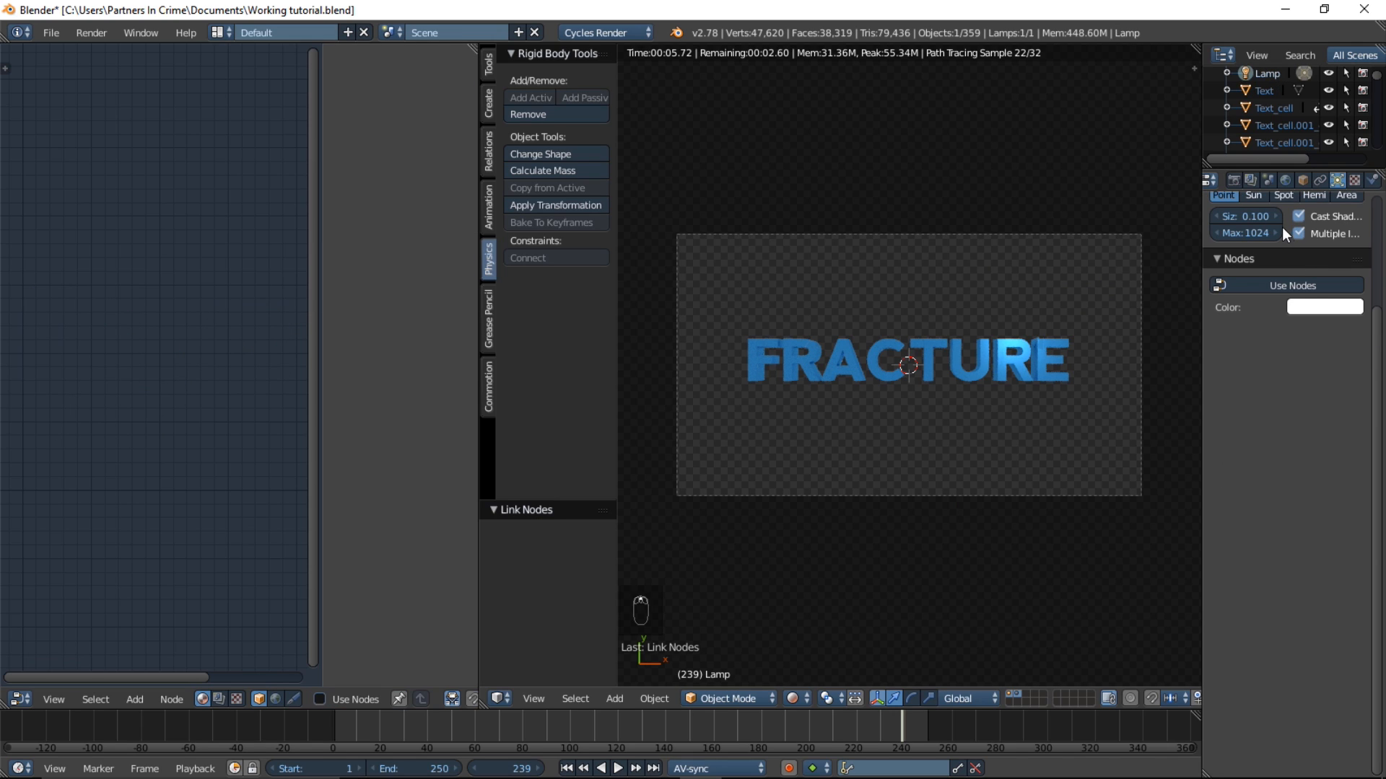
pyautogui.click(1258, 197)
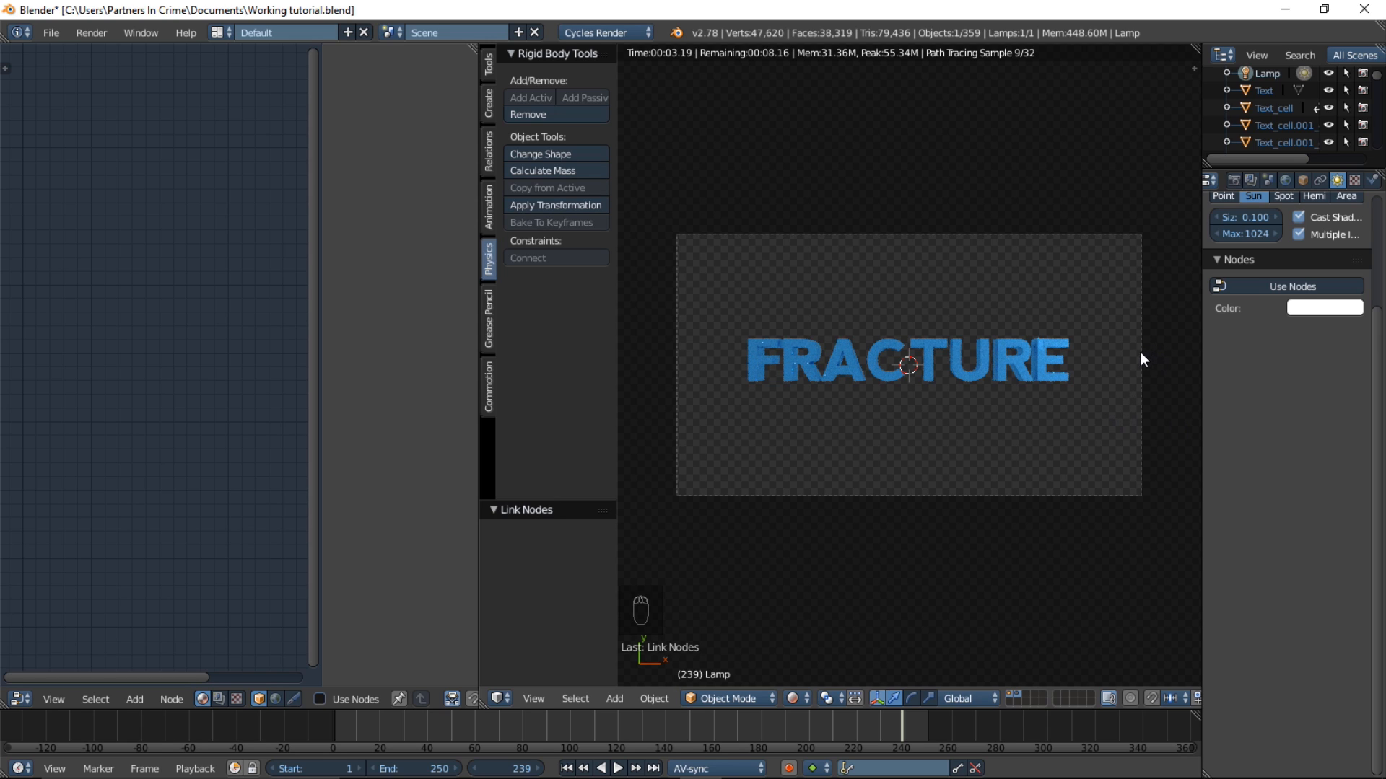
# Step: Show the scene in Solid shading and move the sun lamp about -3.68 in X and -0.17 in Y, just above the text's middle
pyautogui.click(794, 698)
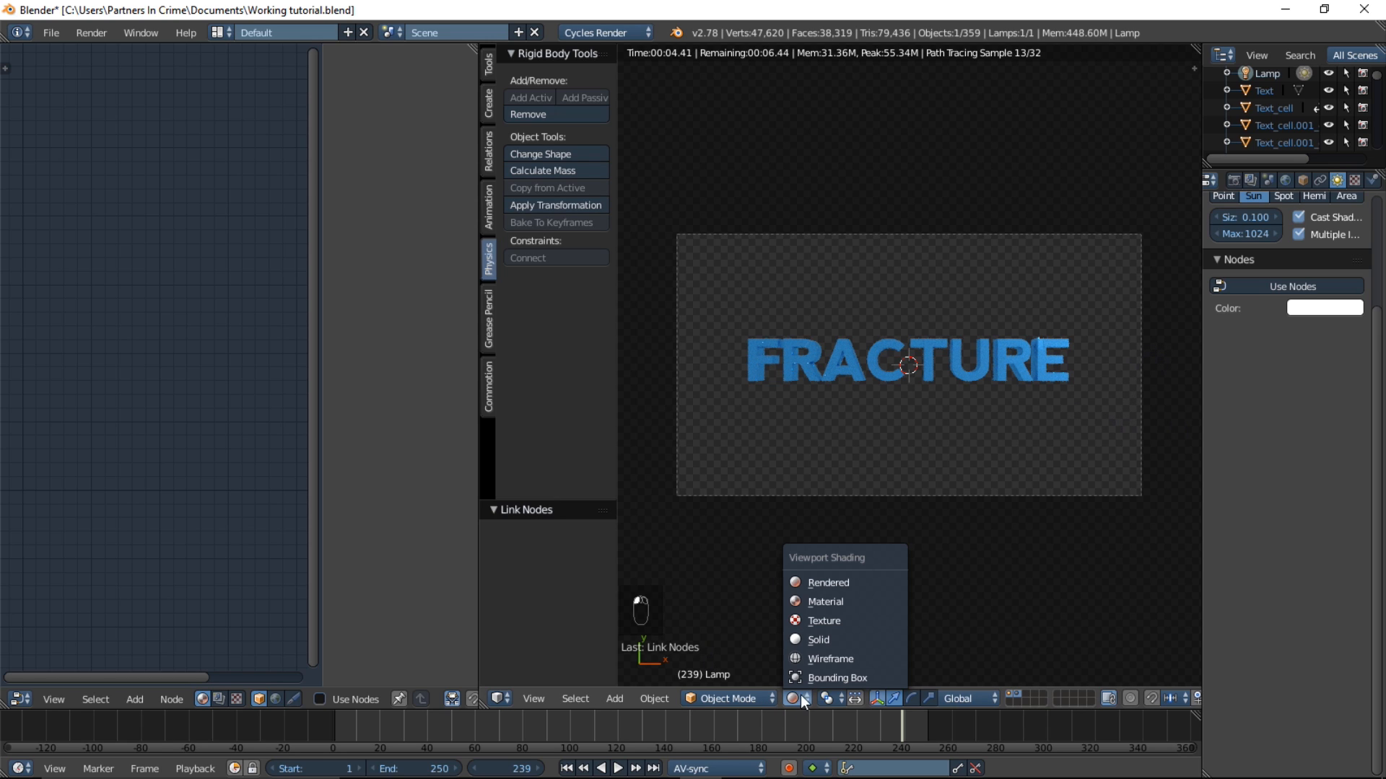
pyautogui.click(830, 639)
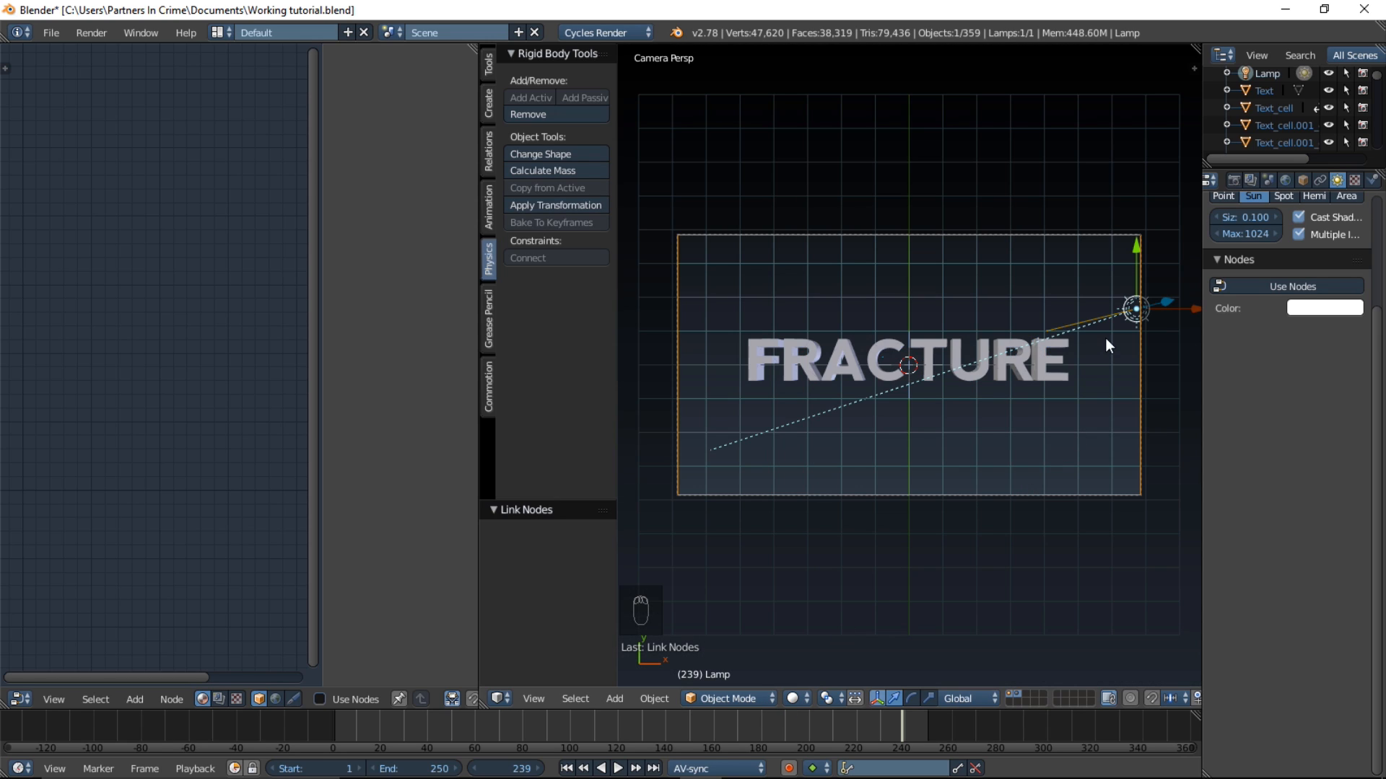
pyautogui.press('g')
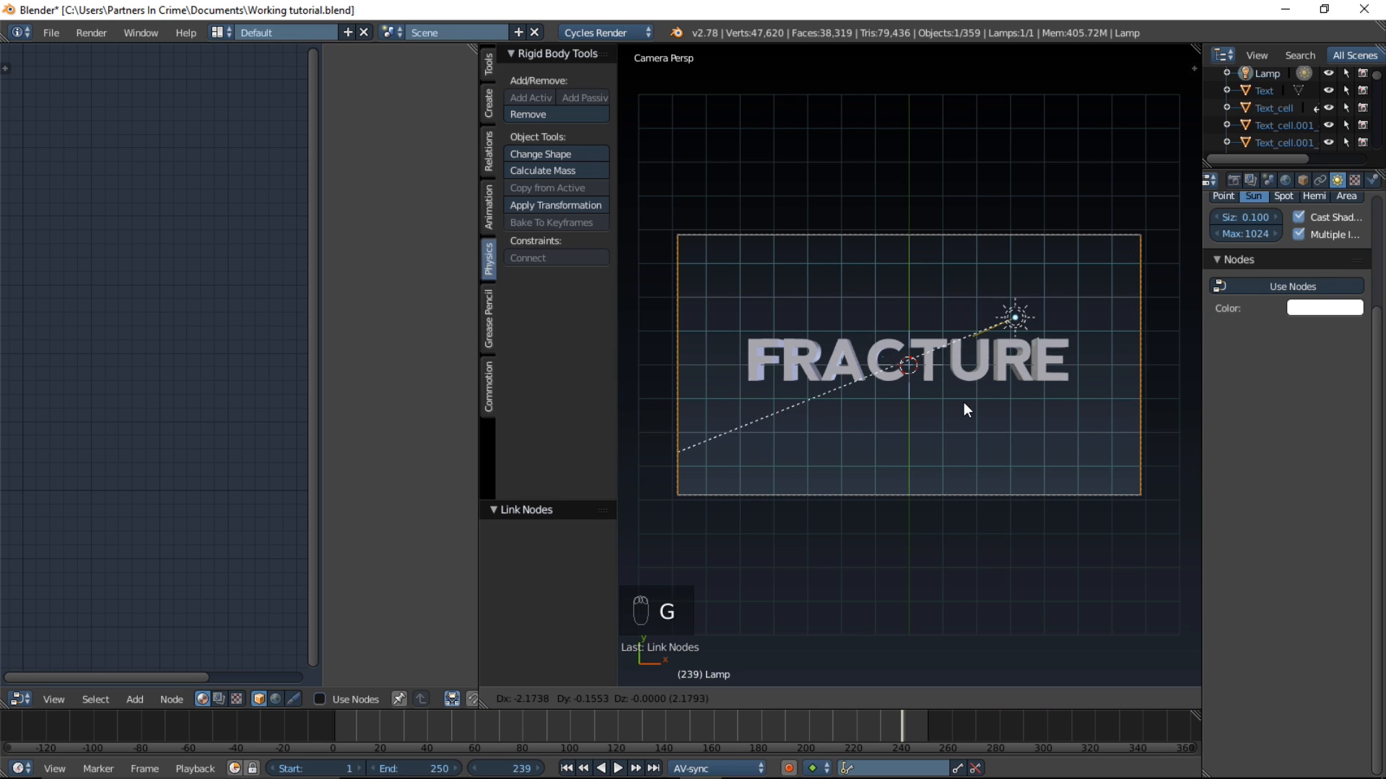
pyautogui.click(920, 381)
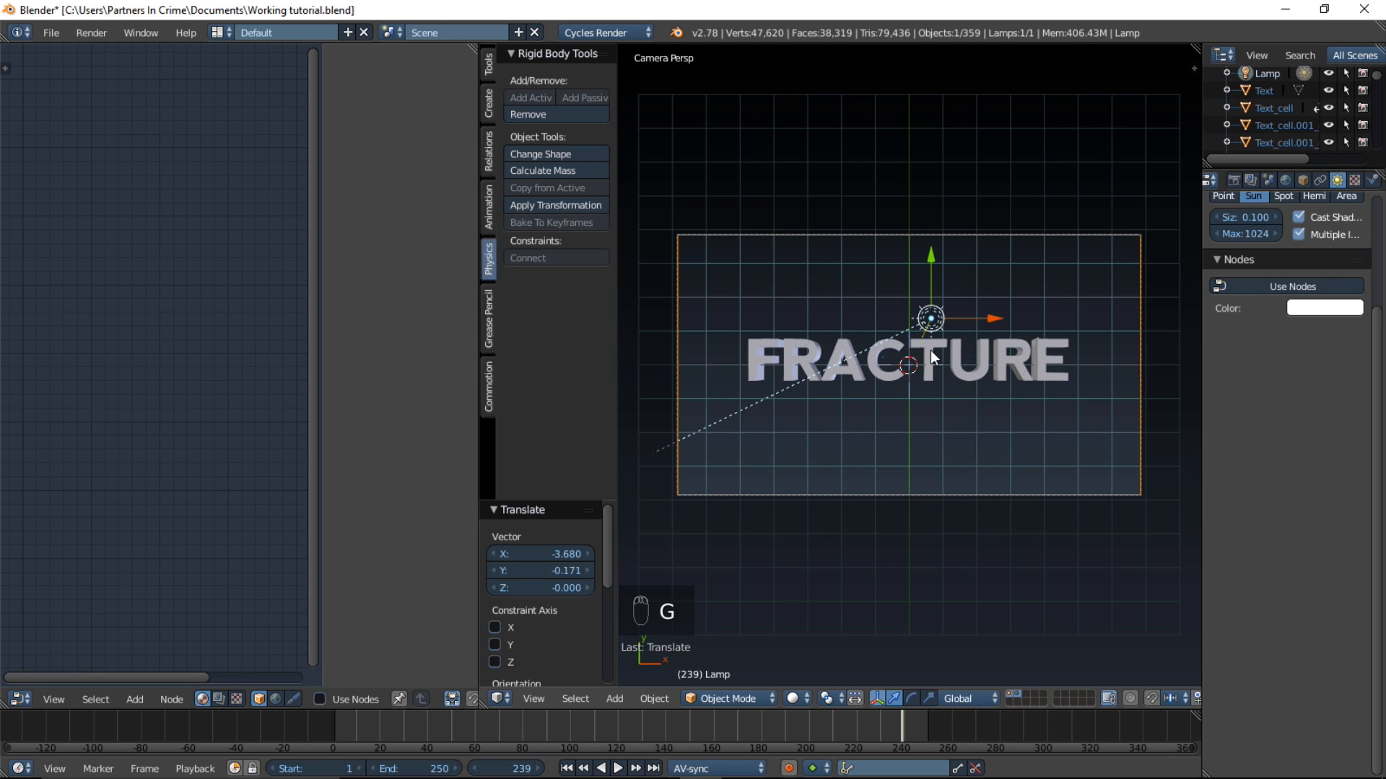
# Step: Rotate the sun lamp freely by about 16° and -23.5°, and view the lighting in Rendered shading
pyautogui.press('r')
pyautogui.press('r')
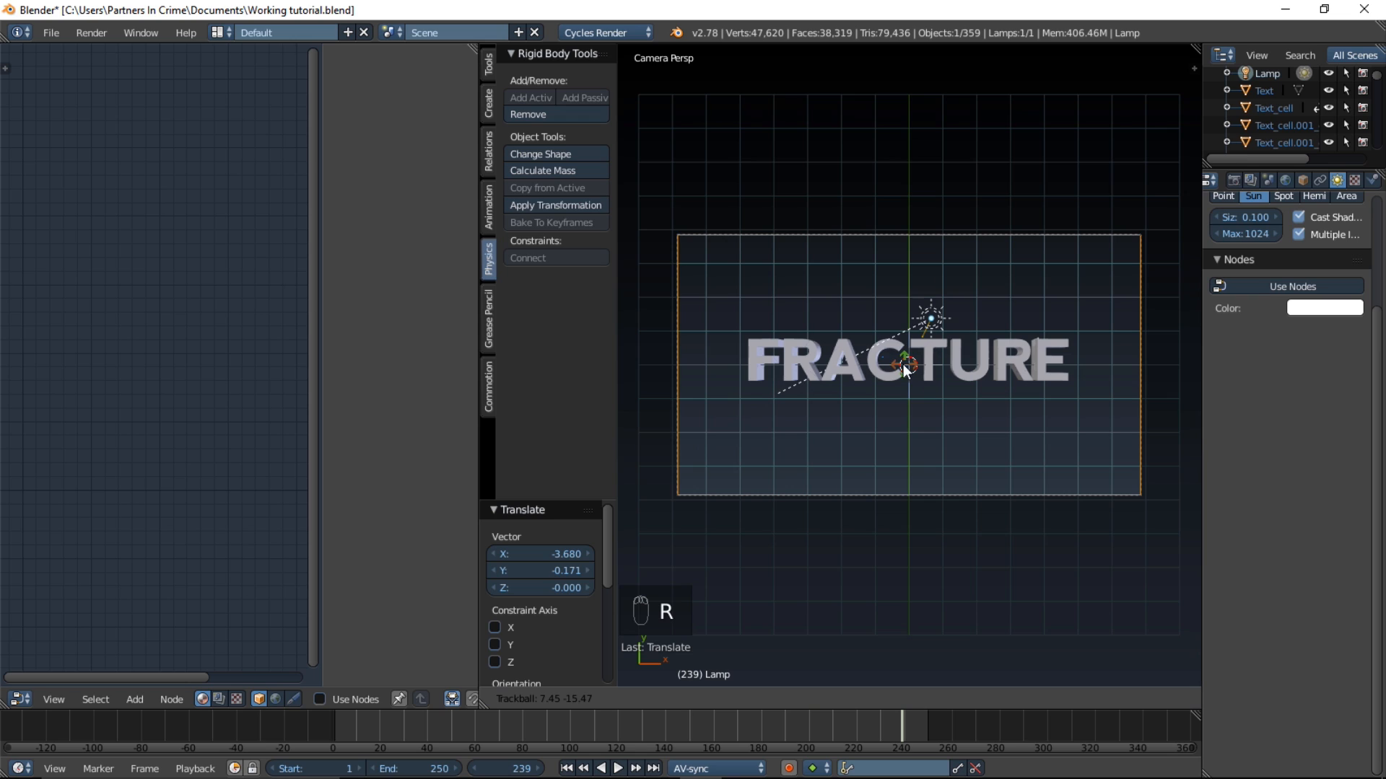
pyautogui.click(892, 376)
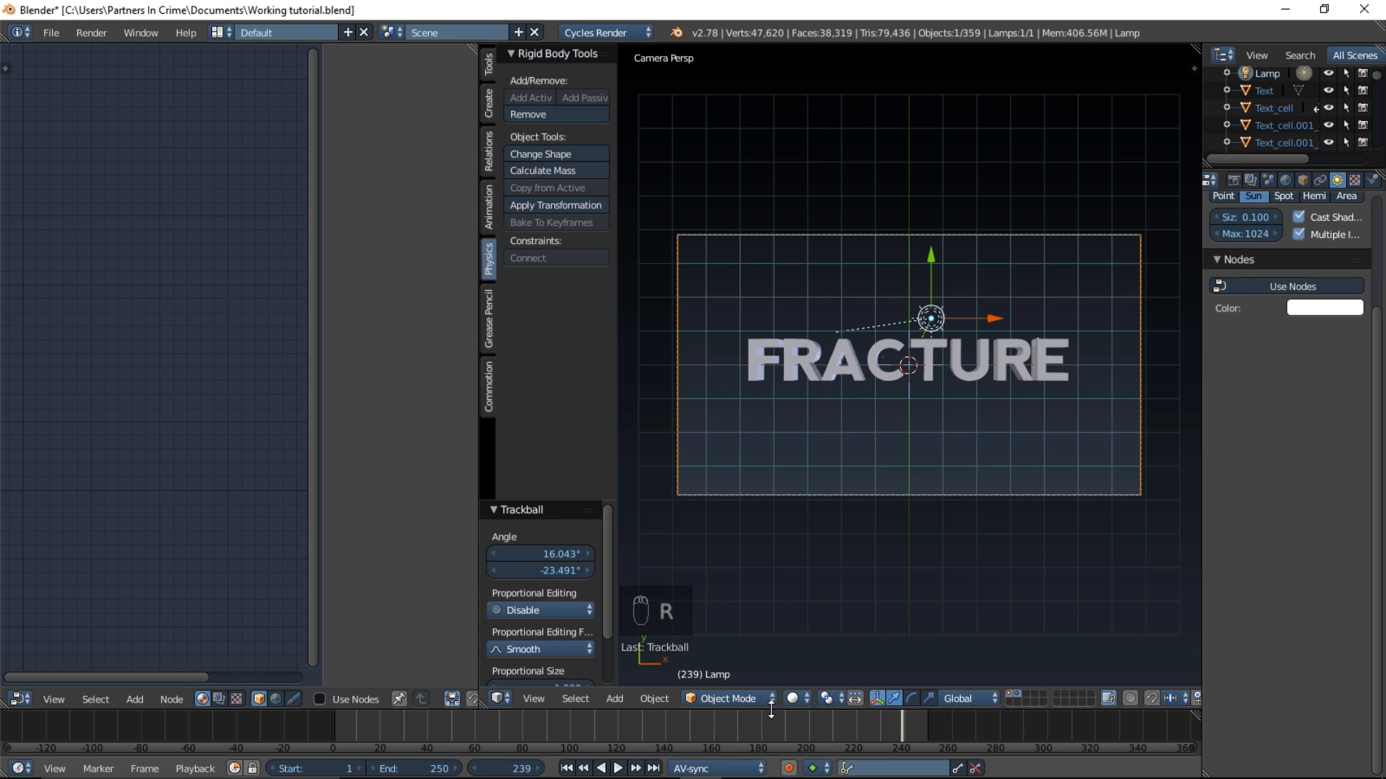
pyautogui.click(799, 704)
pyautogui.click(834, 583)
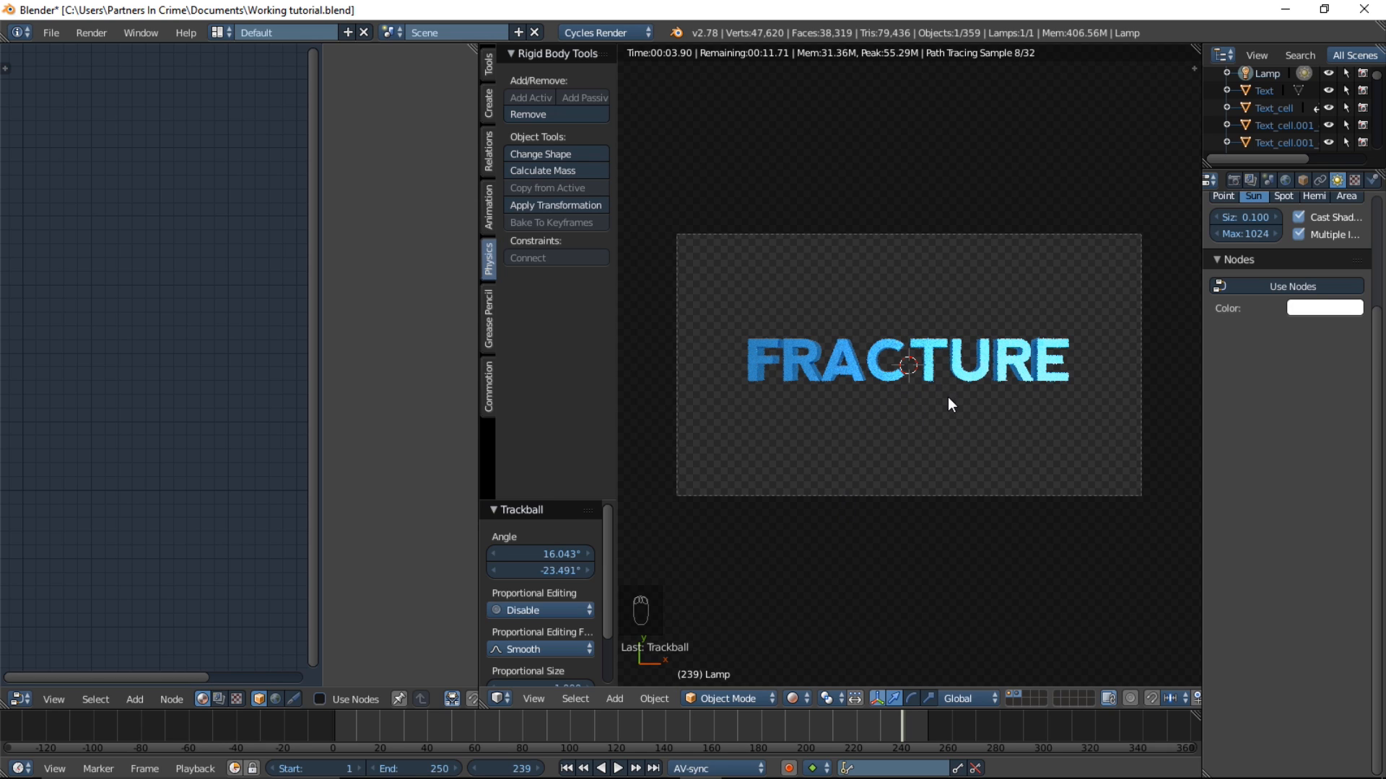
pyautogui.press('r')
pyautogui.press('r')
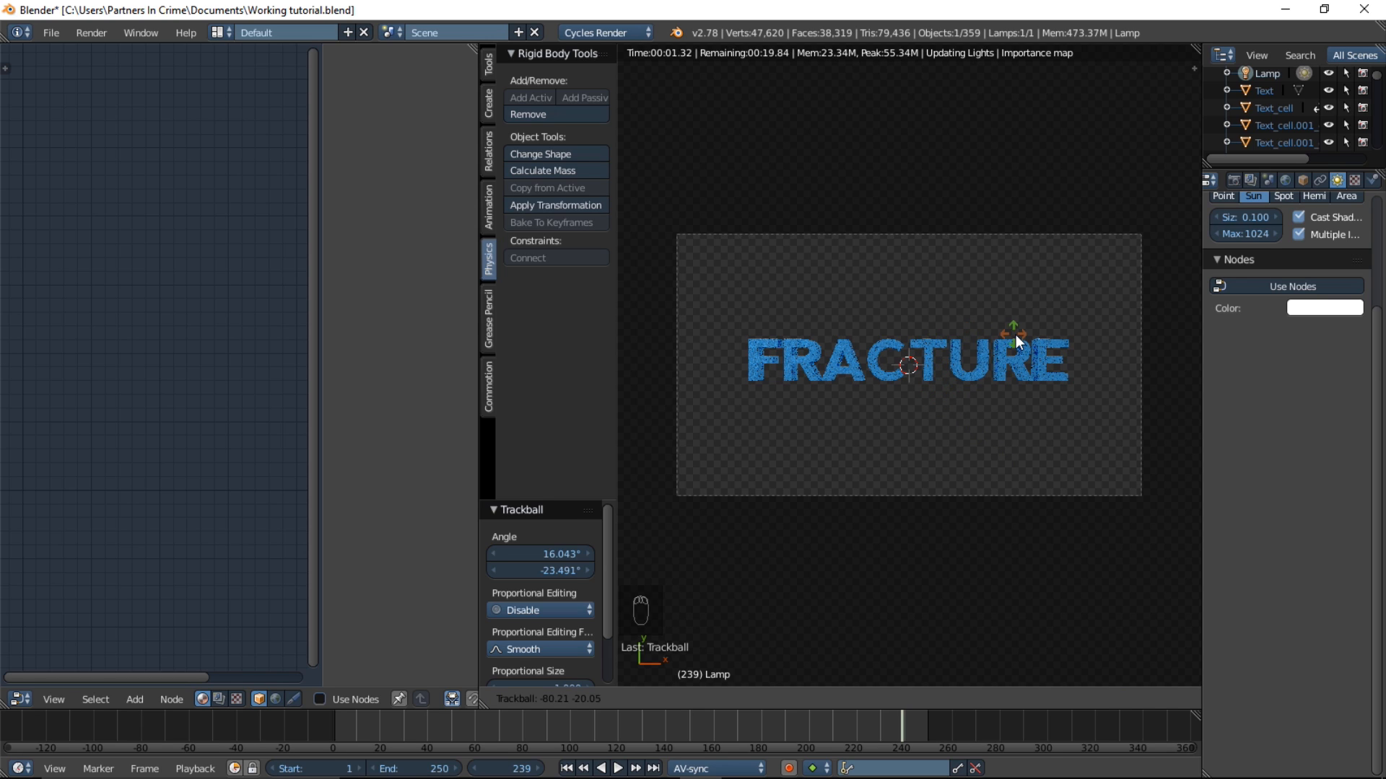
pyautogui.rightClick(1014, 554)
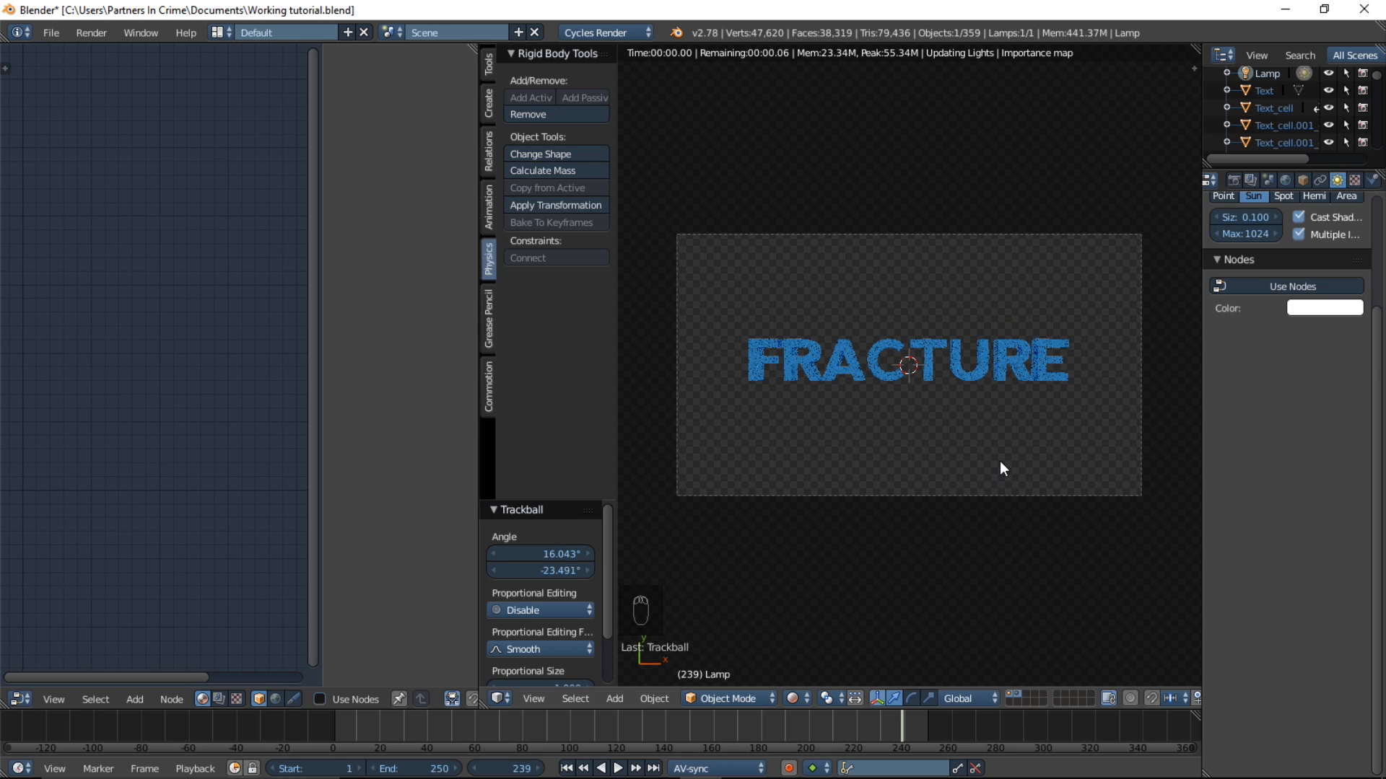
# Step: Clear the sun lamp's rotation and enable its nodes with an Emission strength of 0.1
pyautogui.hotkey('alt', 'r')
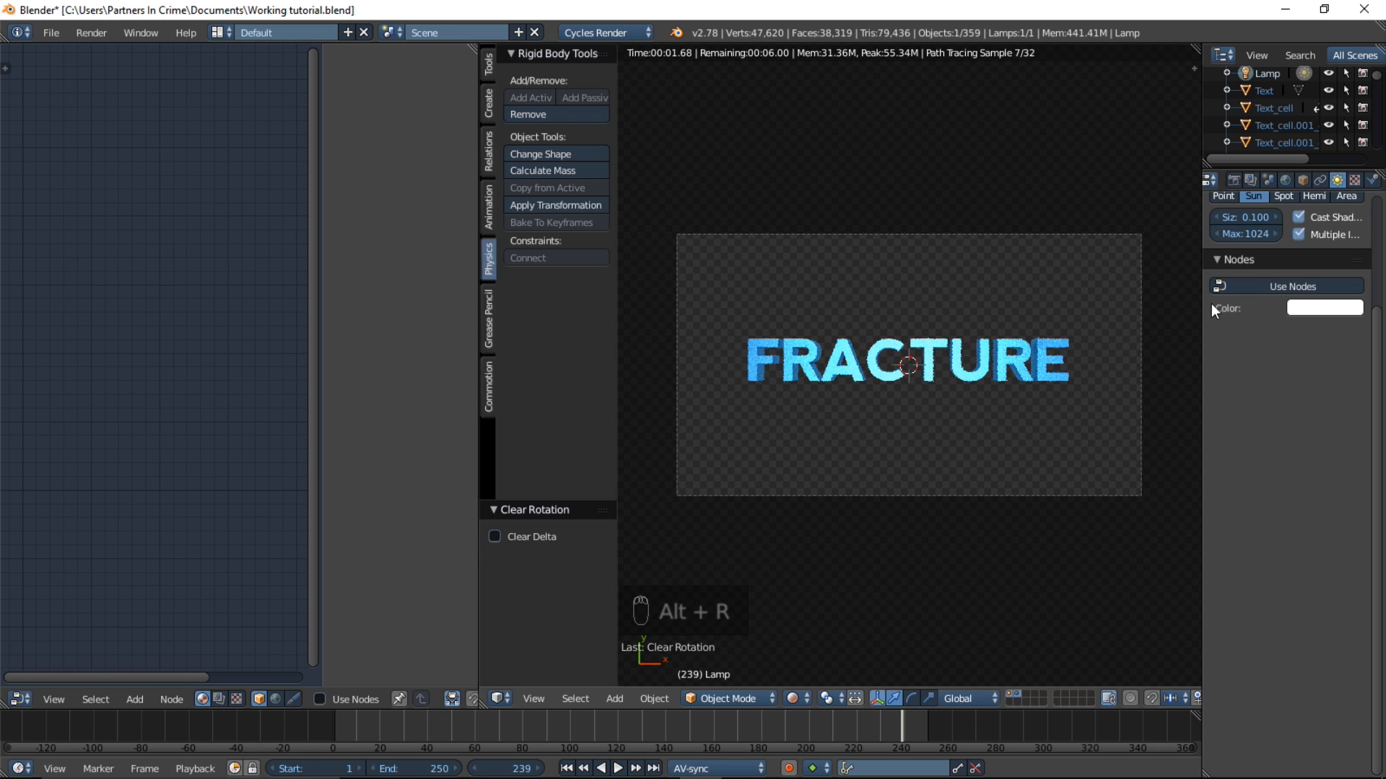
pyautogui.click(1302, 287)
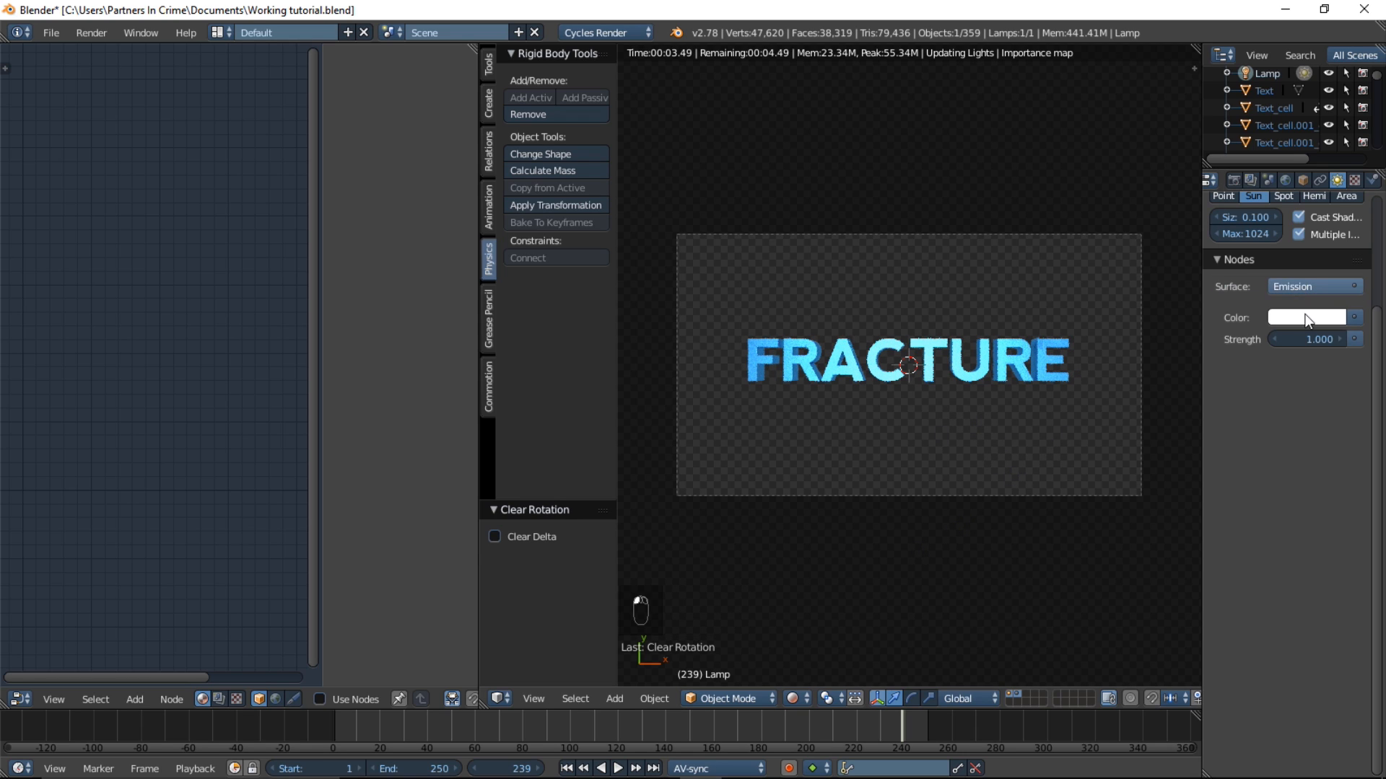
pyautogui.click(1305, 338)
pyautogui.write('0.')
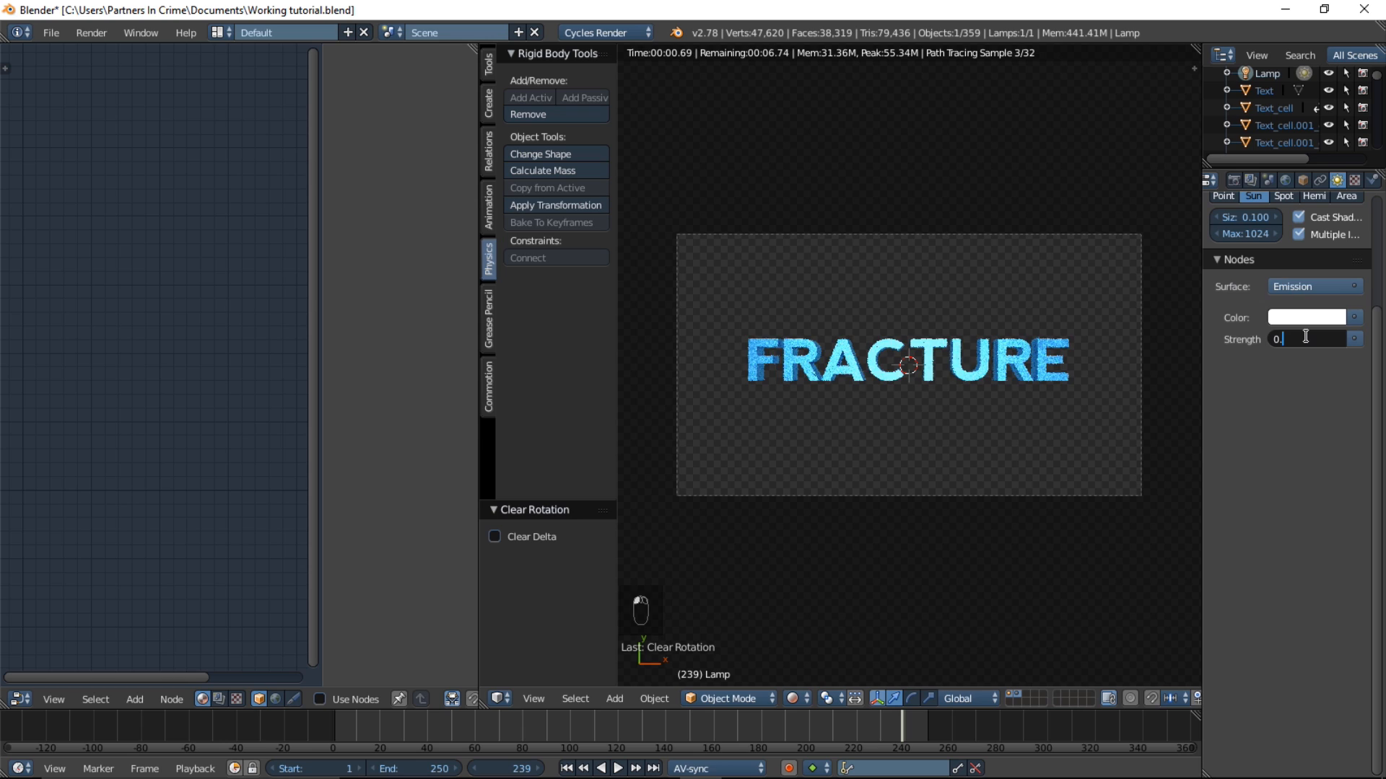
pyautogui.write('1')
pyautogui.press('Return')
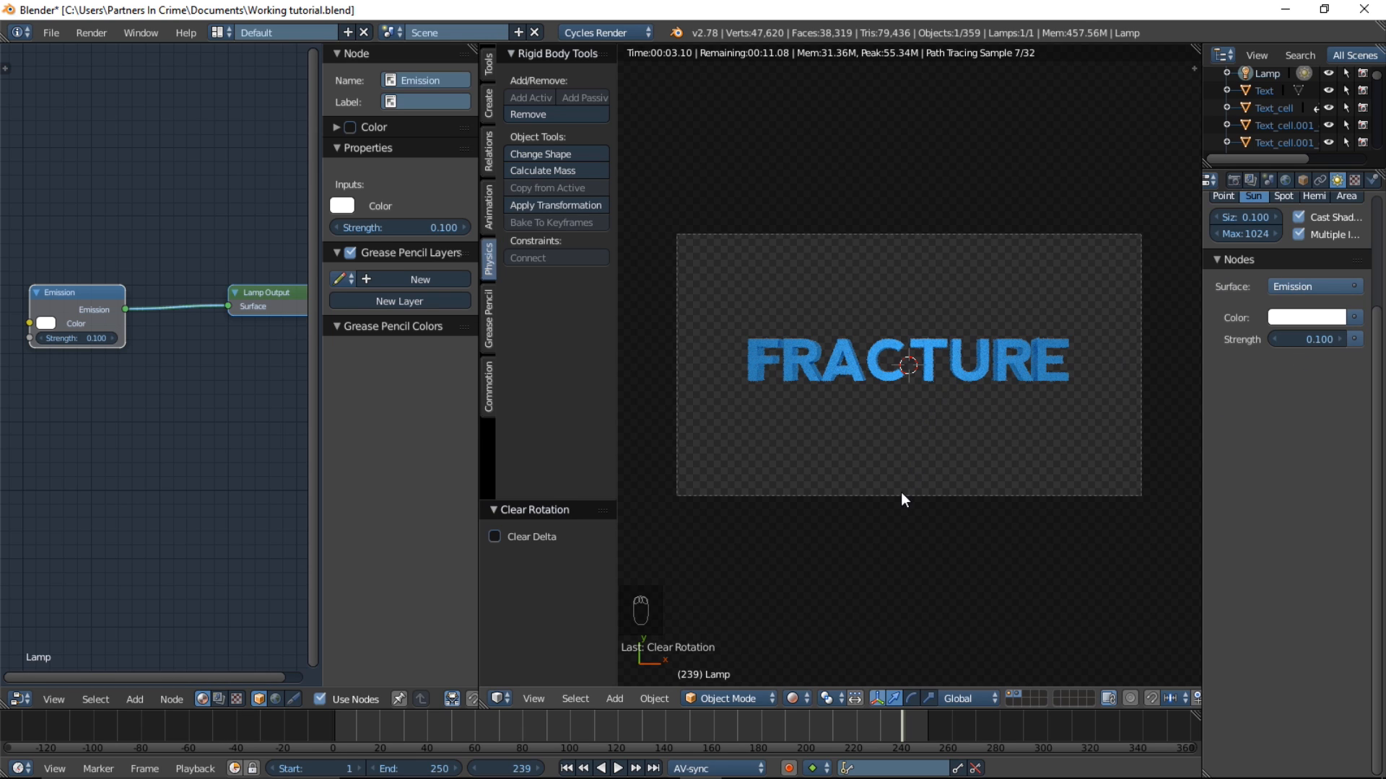
# Step: Examine the rendered letters up close to check the lighting on the text
pyautogui.scroll(1, 976, 478)
pyautogui.scroll(1, 976, 478)
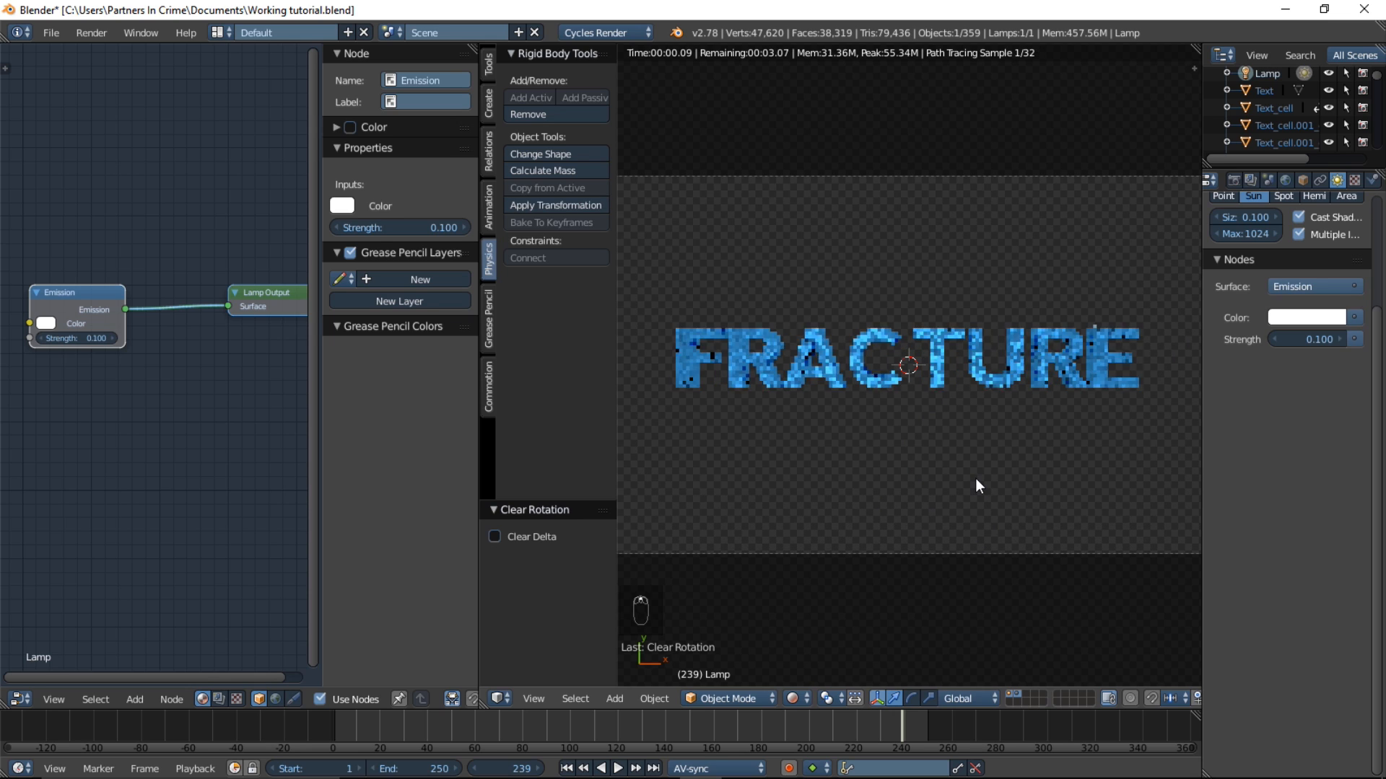
pyautogui.scroll(5, 983, 476)
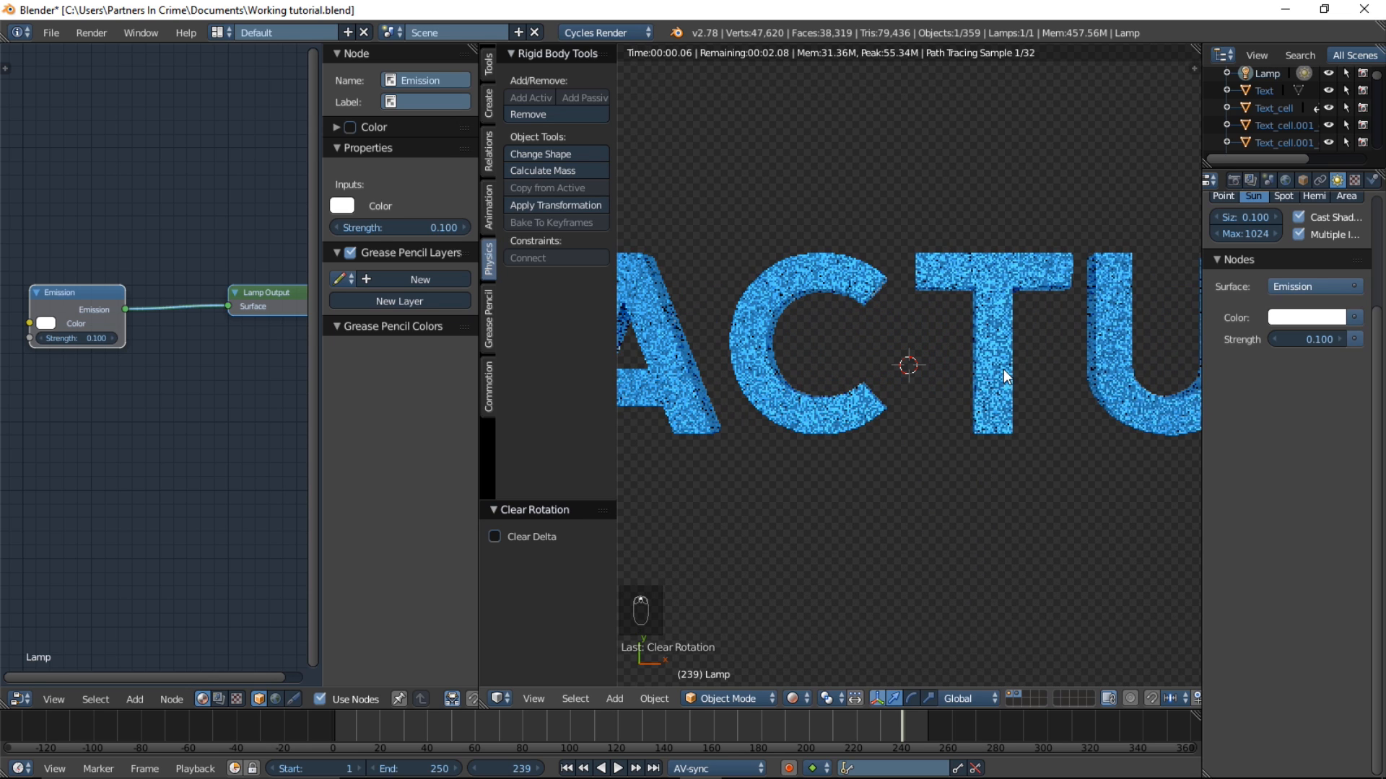
pyautogui.scroll(3, 1003, 372)
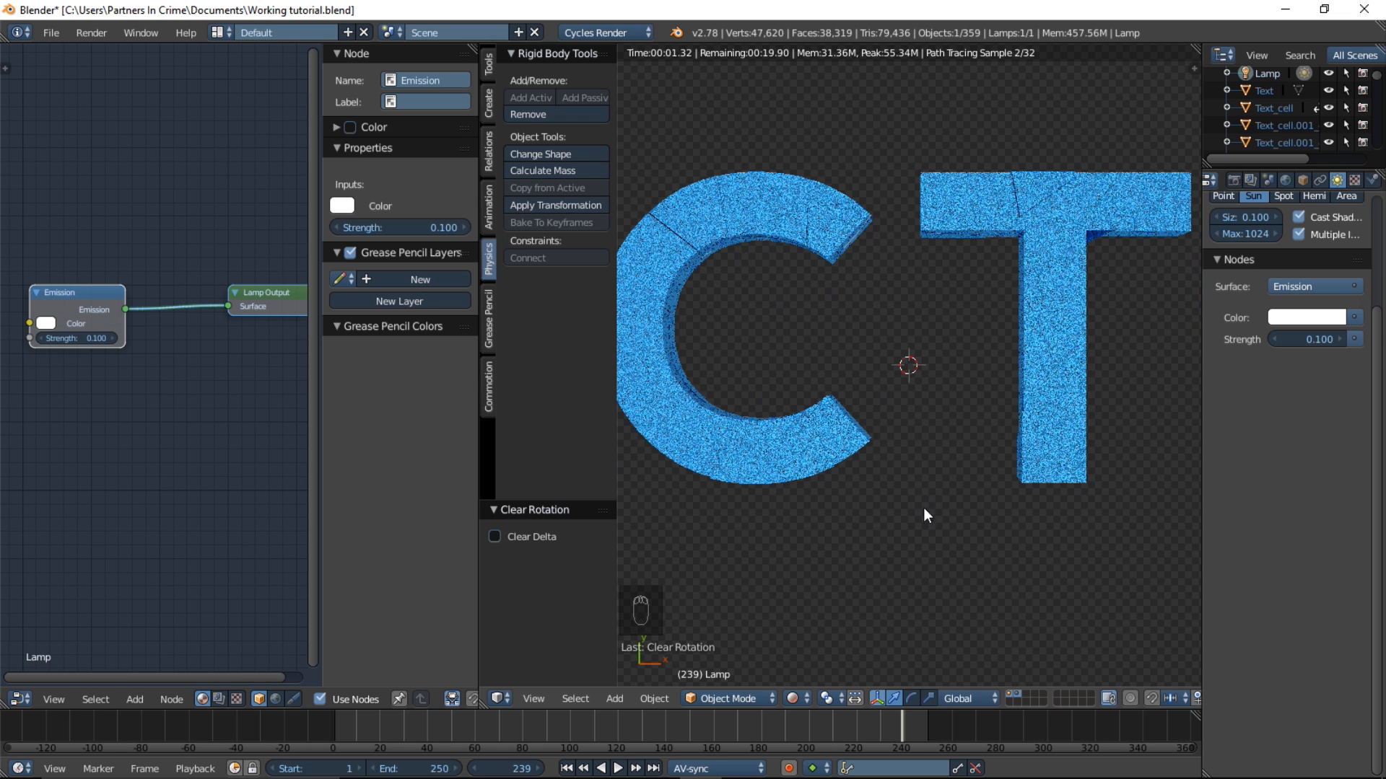
pyautogui.scroll(-6, 918, 525)
# Step: Switch the view to Solid shading and play the fragment animation, stopping at frame 82
pyautogui.click(794, 699)
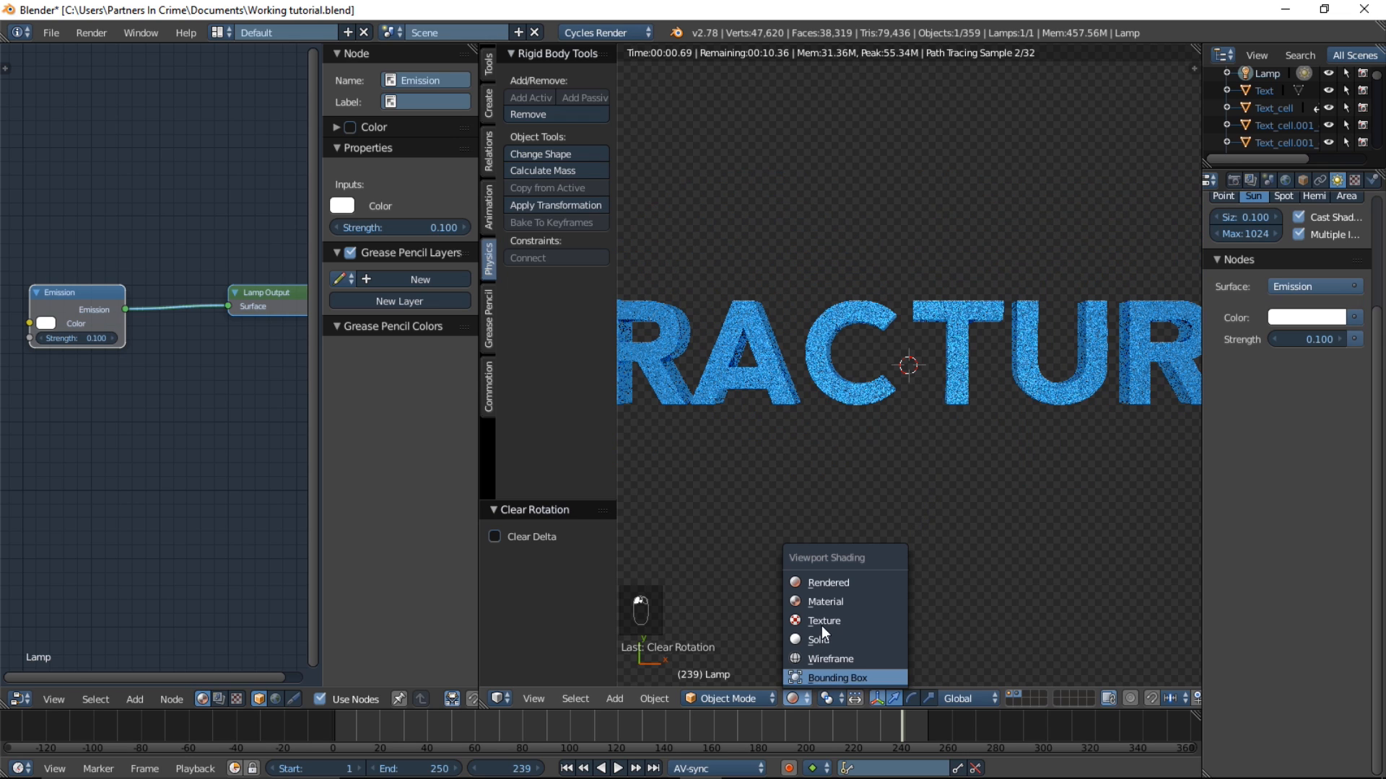
pyautogui.click(820, 637)
pyautogui.scroll(-3, 866, 539)
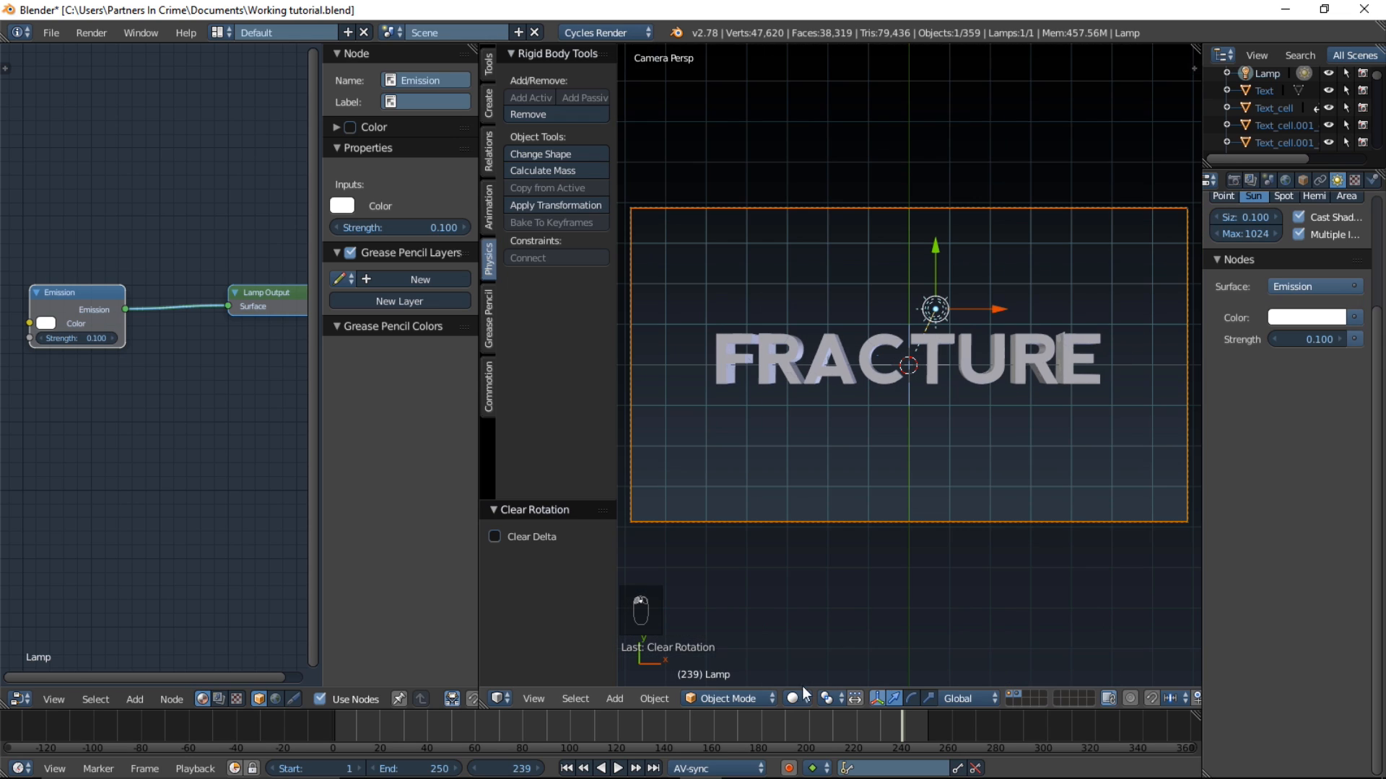
pyautogui.click(561, 723)
pyautogui.hotkey('alt', 'a')
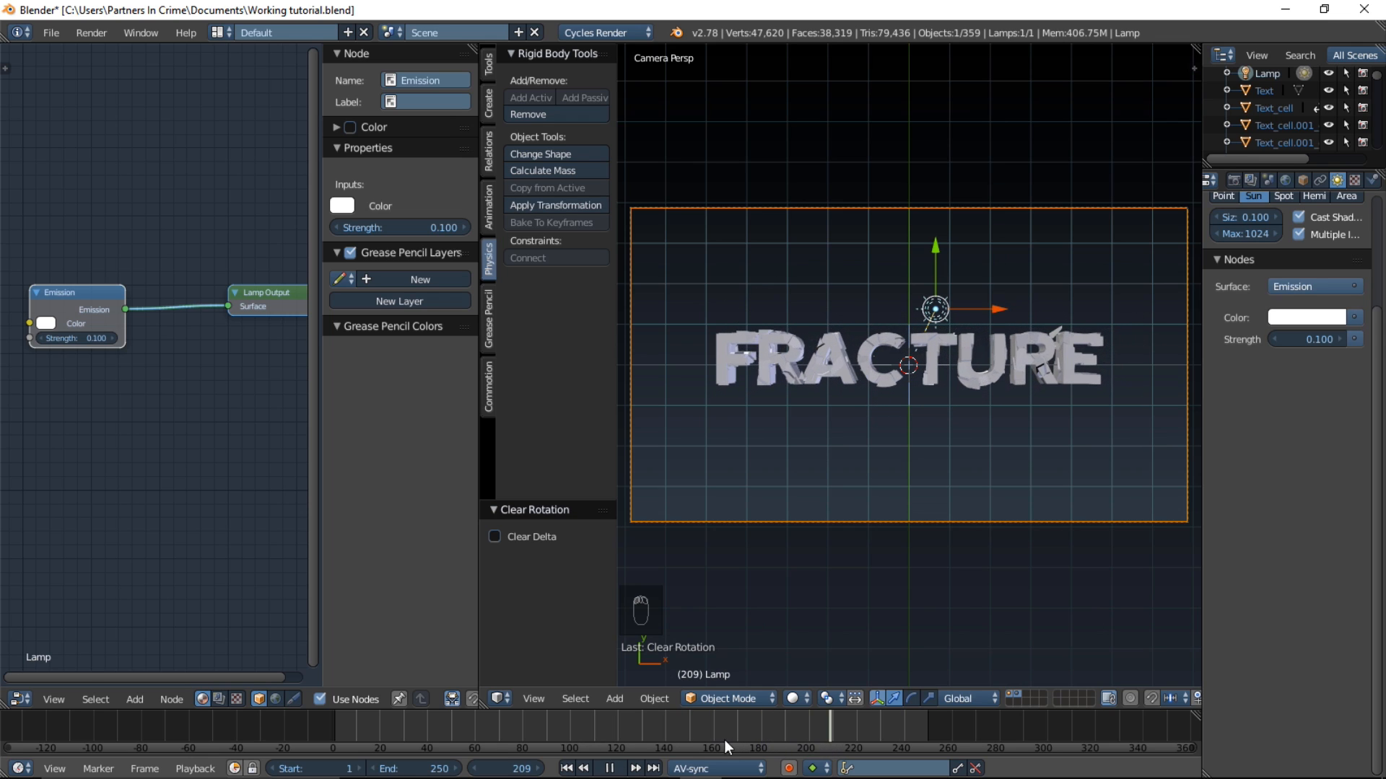
pyautogui.moveTo(725, 739); pyautogui.dragTo(495, 733)
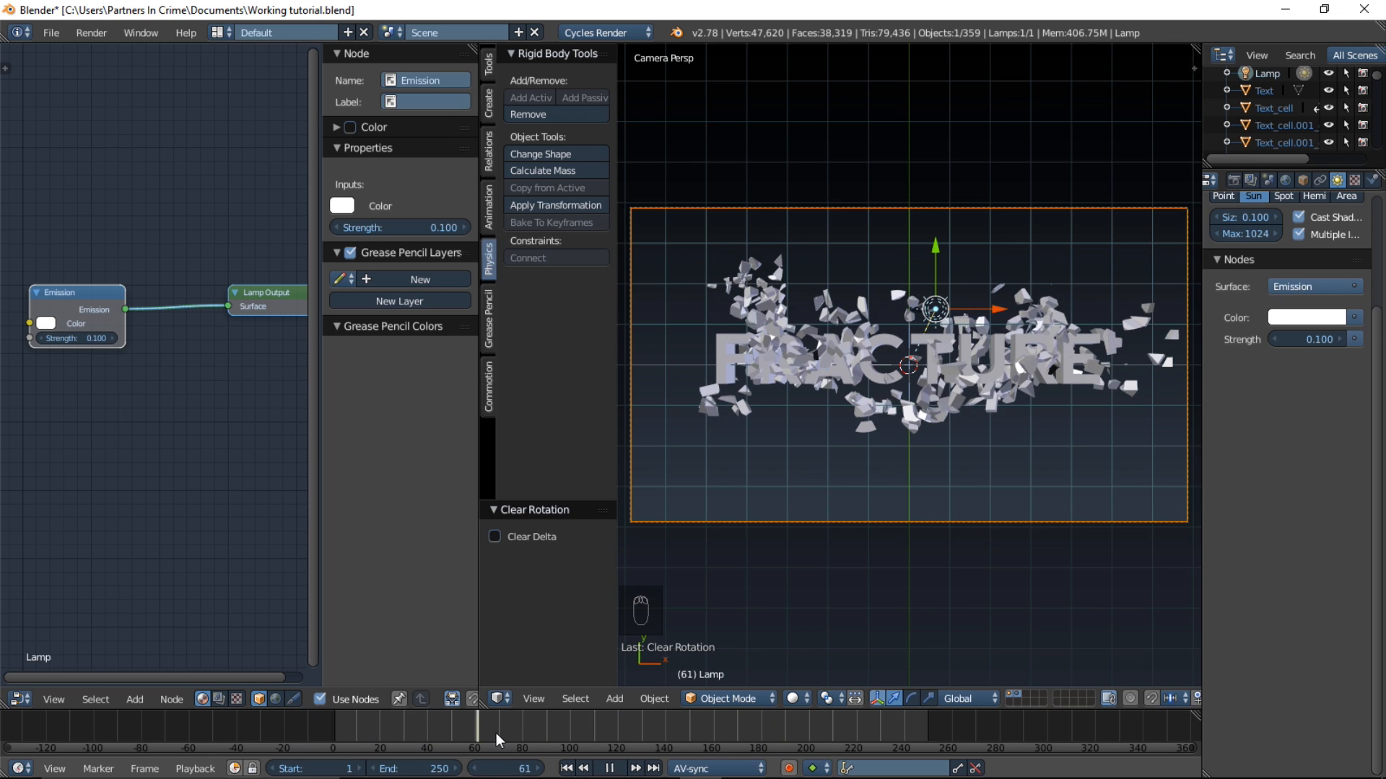
pyautogui.hotkey('alt', 'a')
# Step: Preview the animation in Rendered shading from frame 82 to frame 244, and return the view to Solid shading
pyautogui.click(794, 699)
pyautogui.click(847, 566)
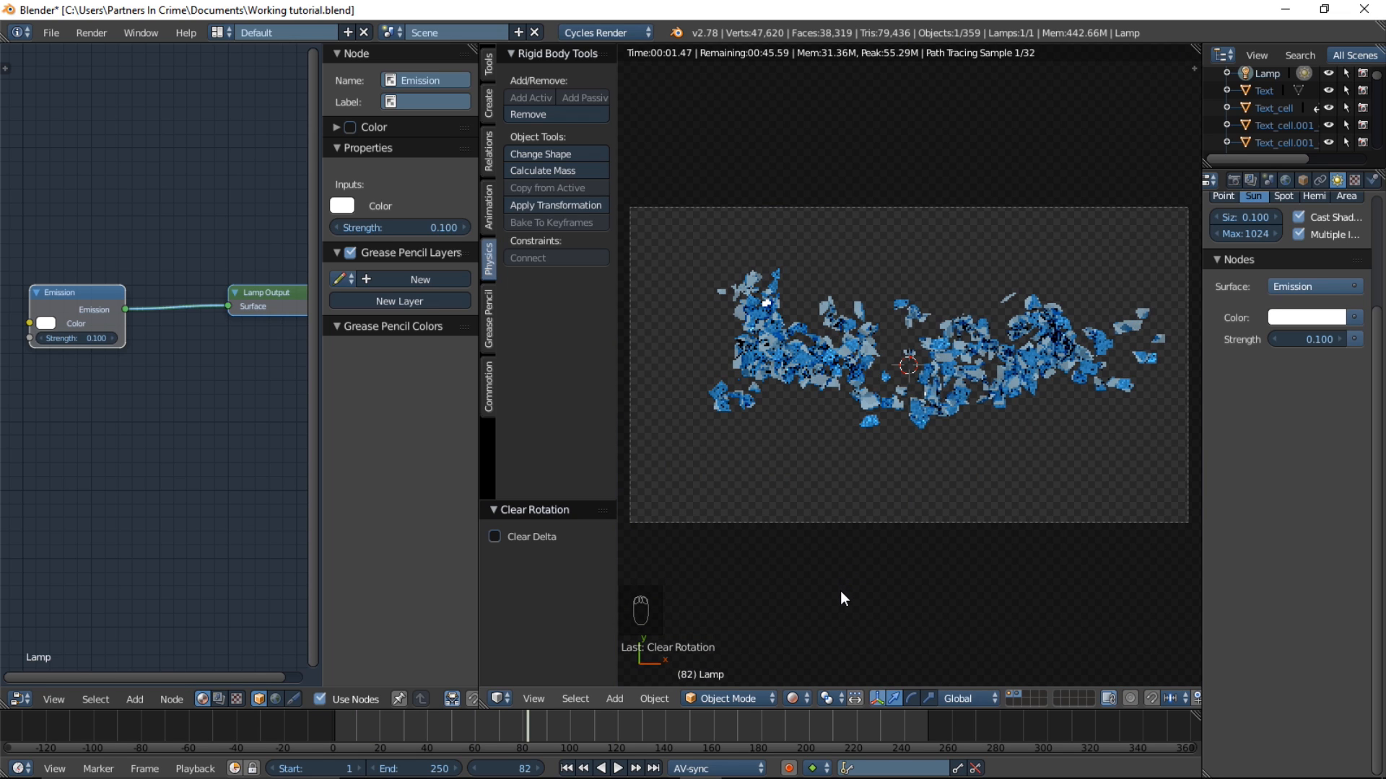
pyautogui.hotkey('alt', 'a')
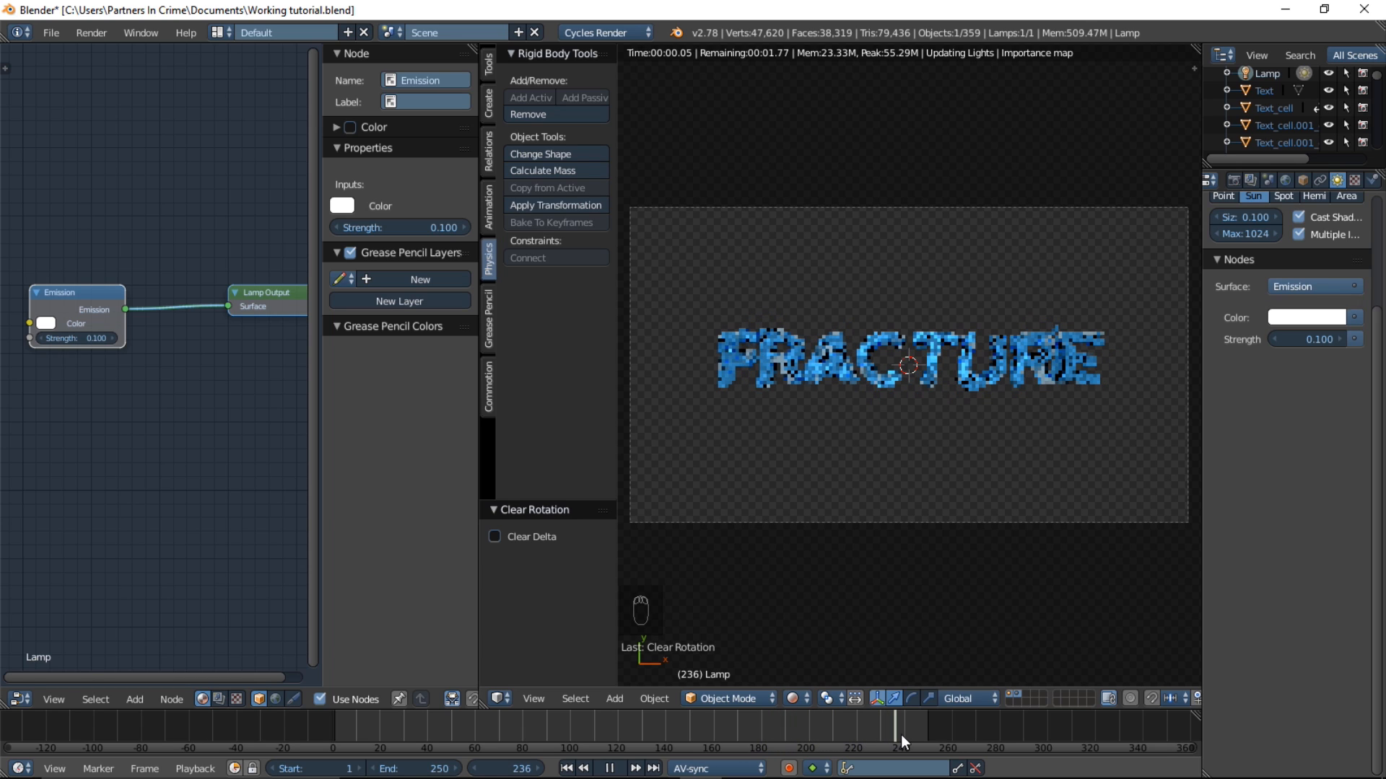
pyautogui.hotkey('alt', 'a')
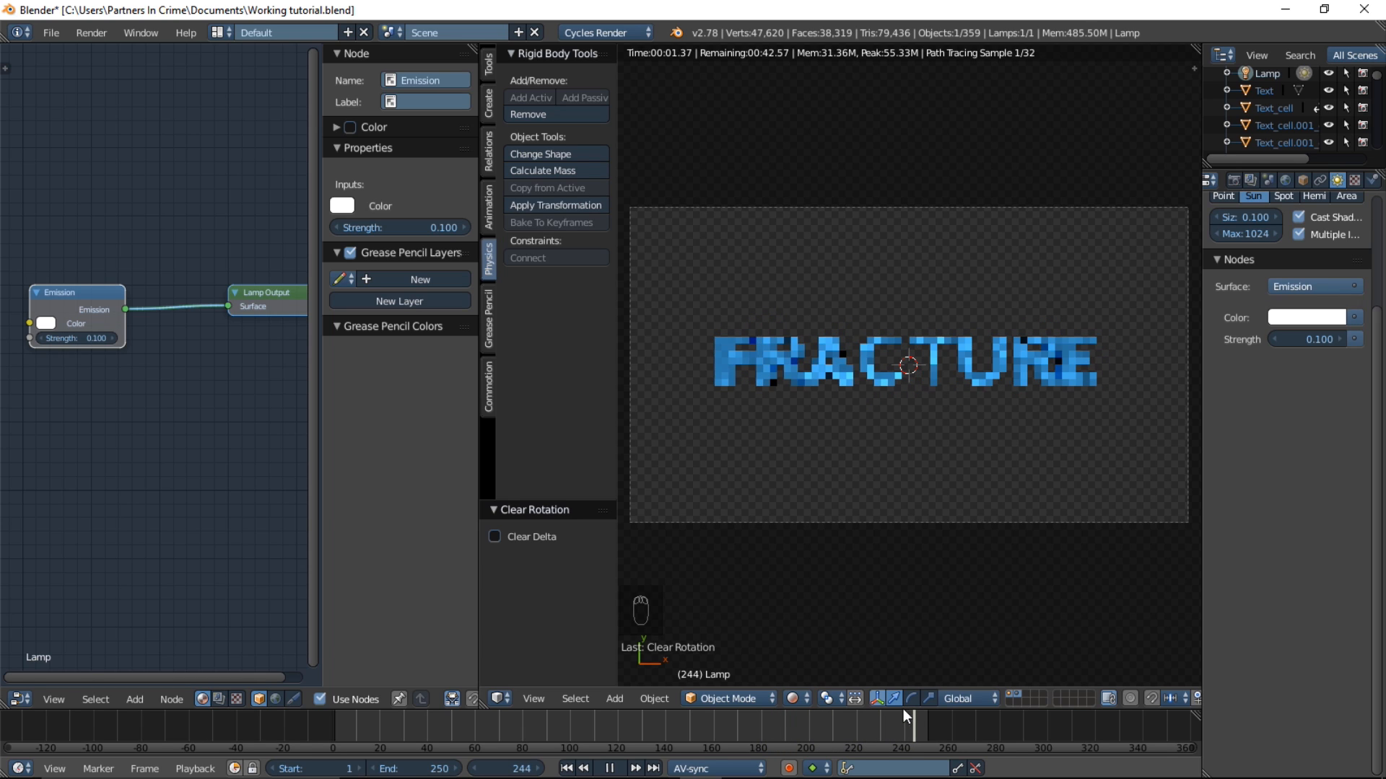
pyautogui.click(794, 700)
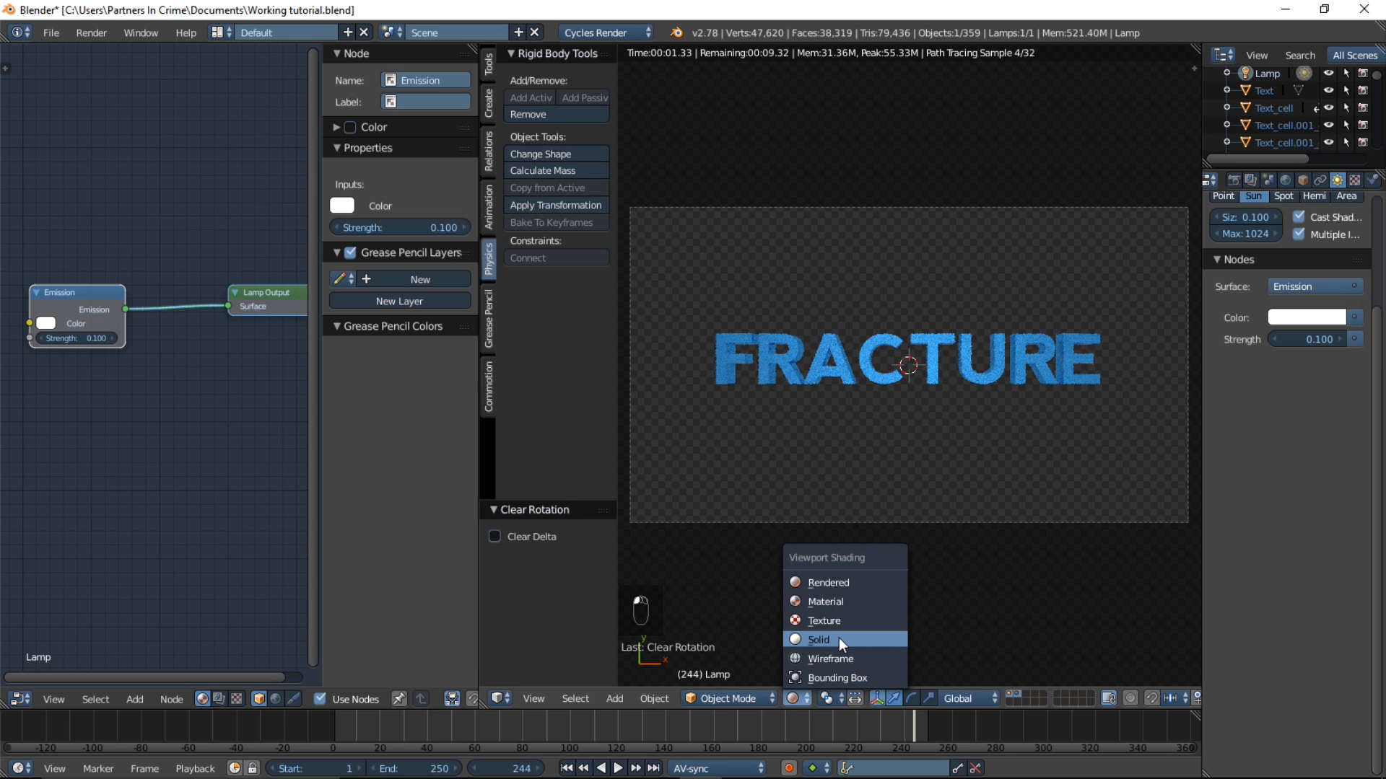
pyautogui.click(838, 638)
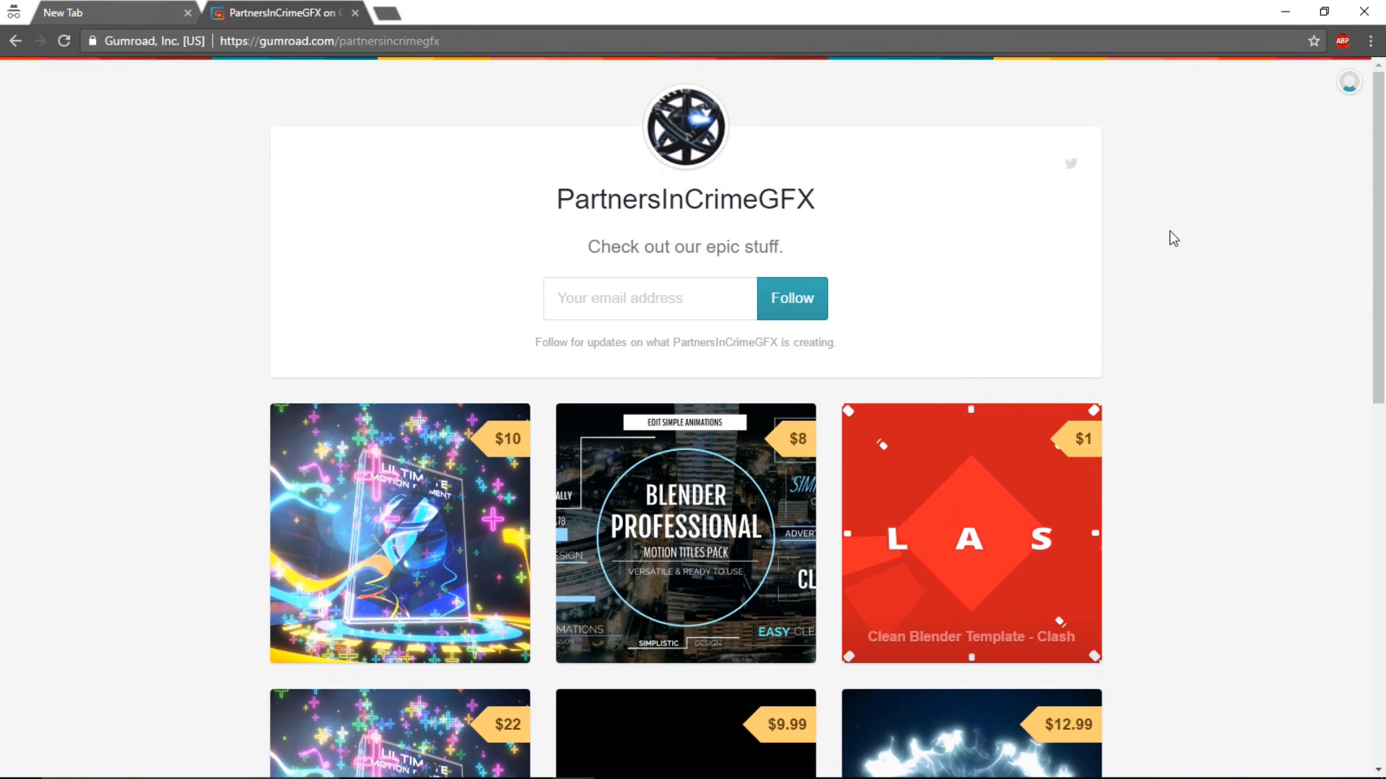
# Step: Look through the products on the PartnersInCrimeGFX Gumroad page in the browser
pyautogui.scroll(-1, 1169, 294)
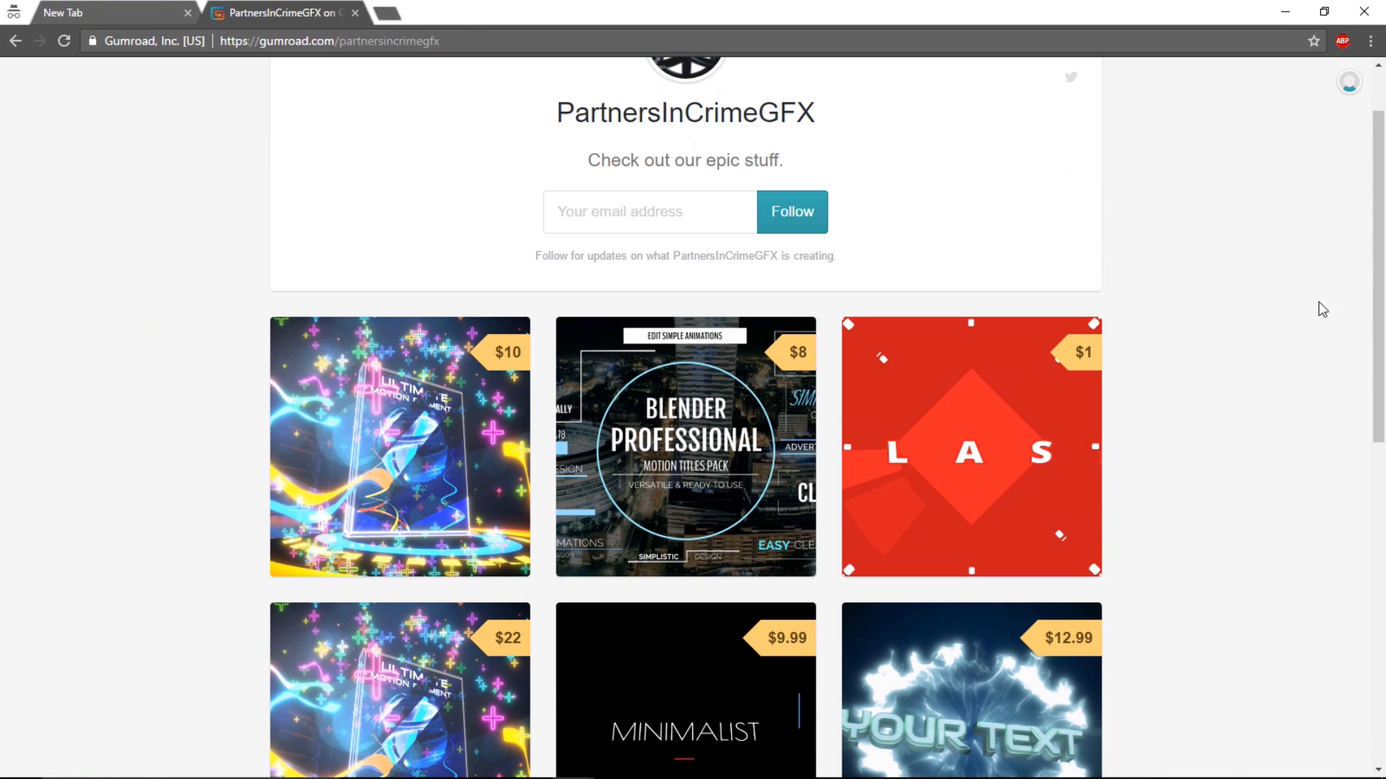
pyautogui.scroll(-1, 1258, 312)
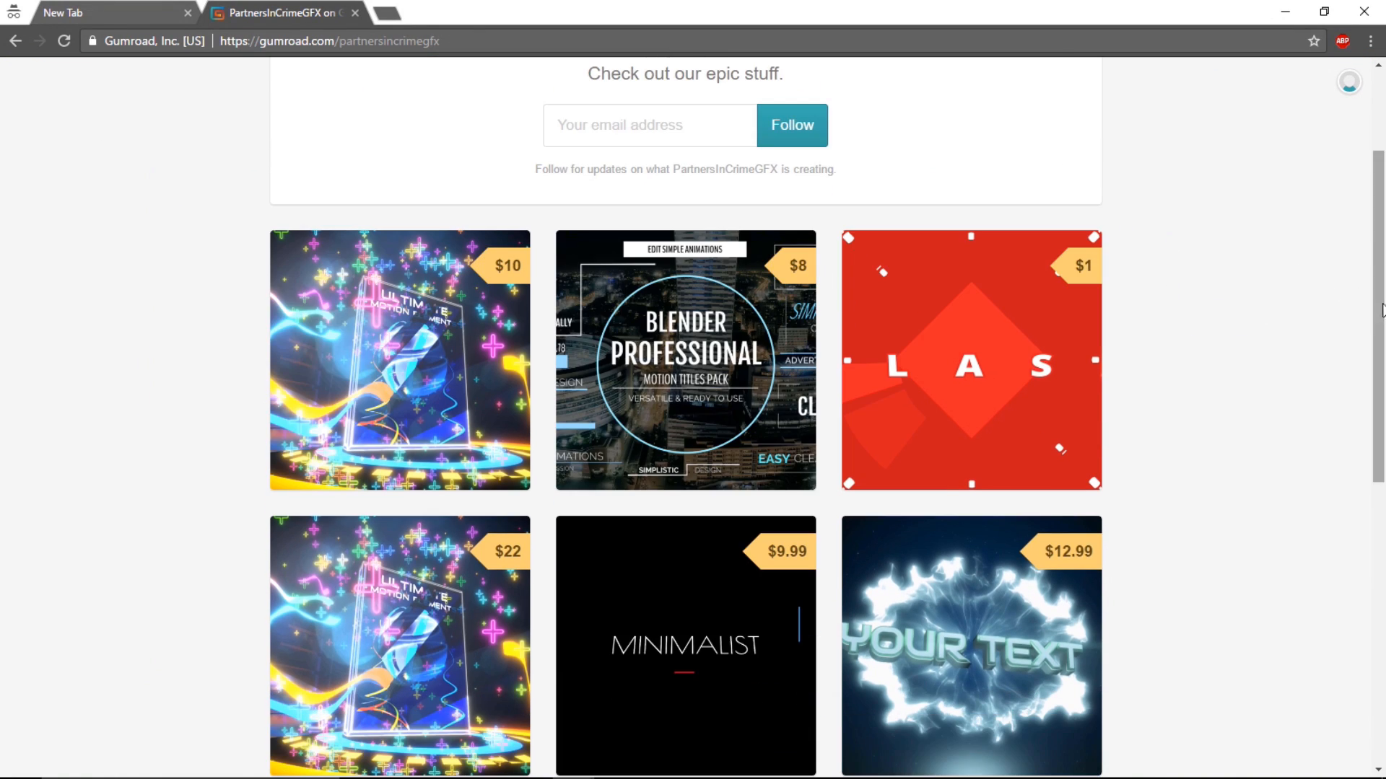
pyautogui.scroll(-1, 1379, 310)
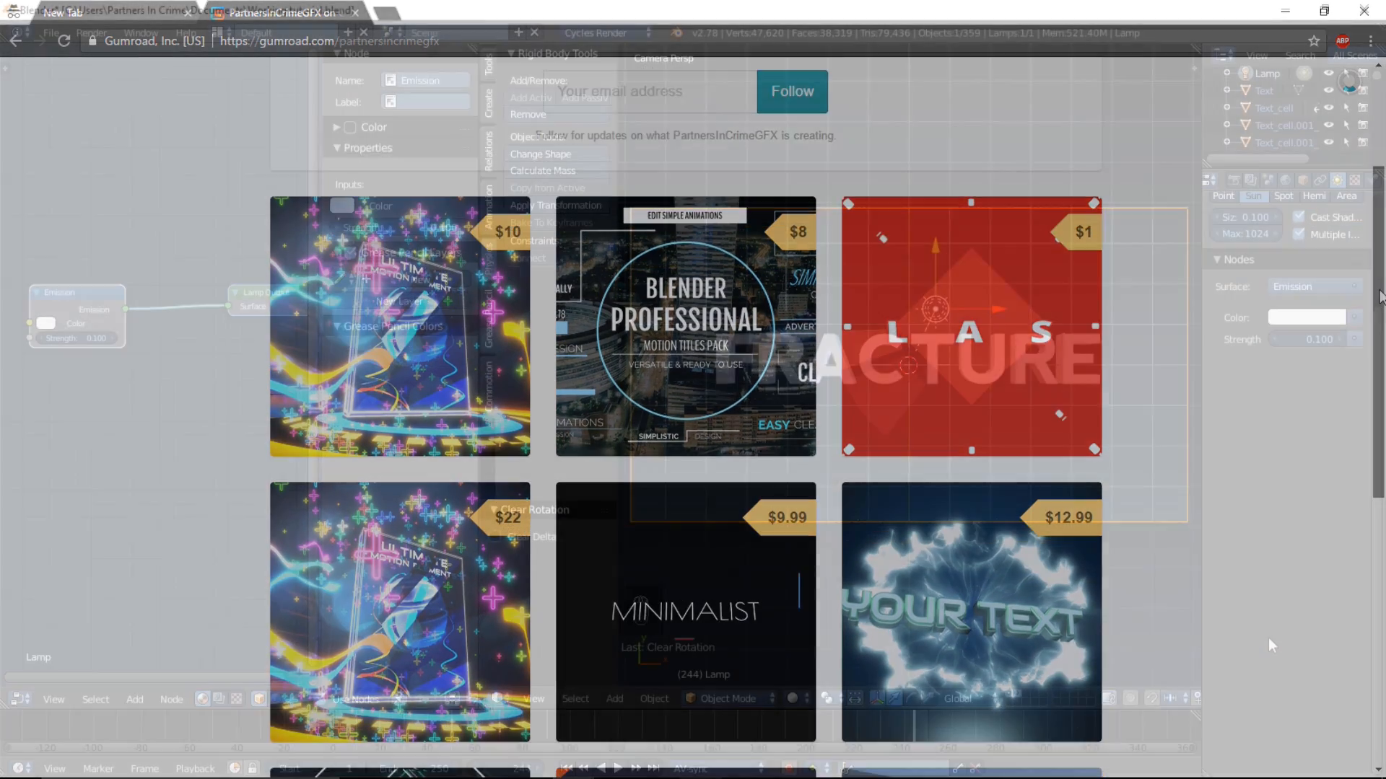